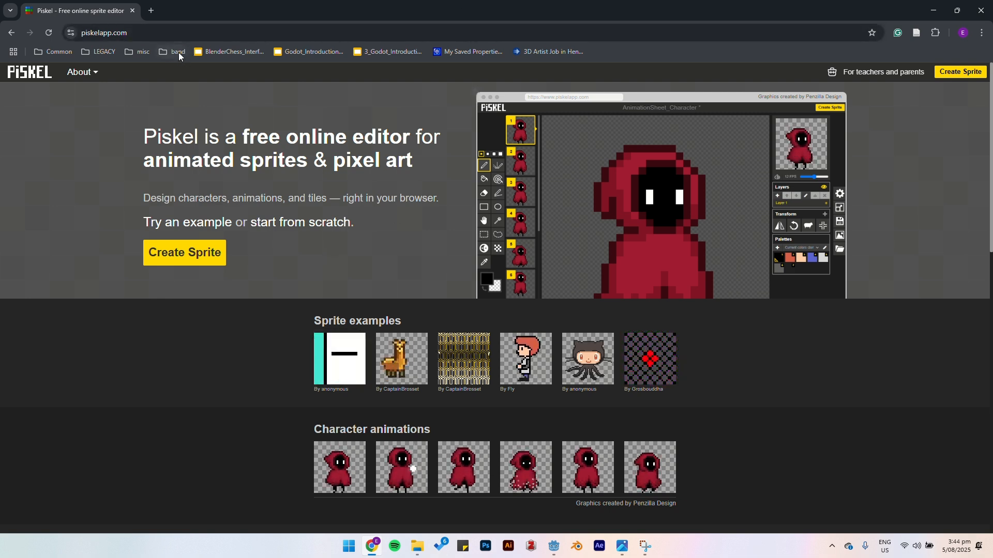
Search the web for aseprite in a new browser tab and open the official Aseprite website.
left_click(154, 10)
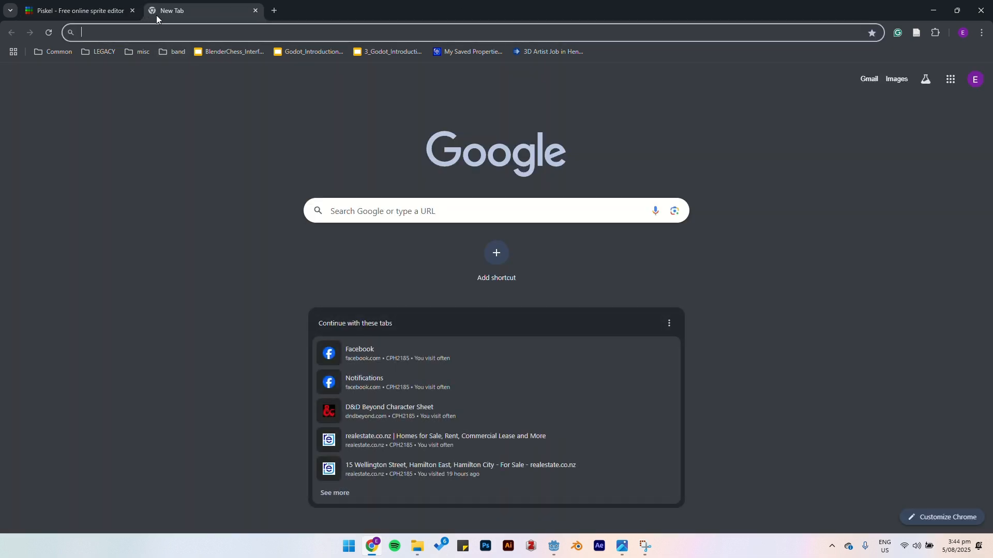
type("aseprite")
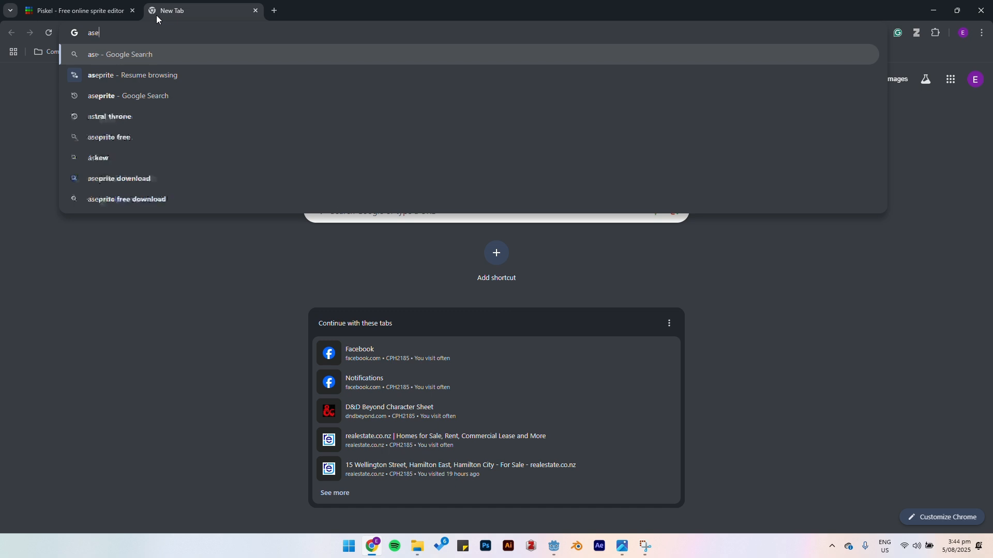
key("Return")
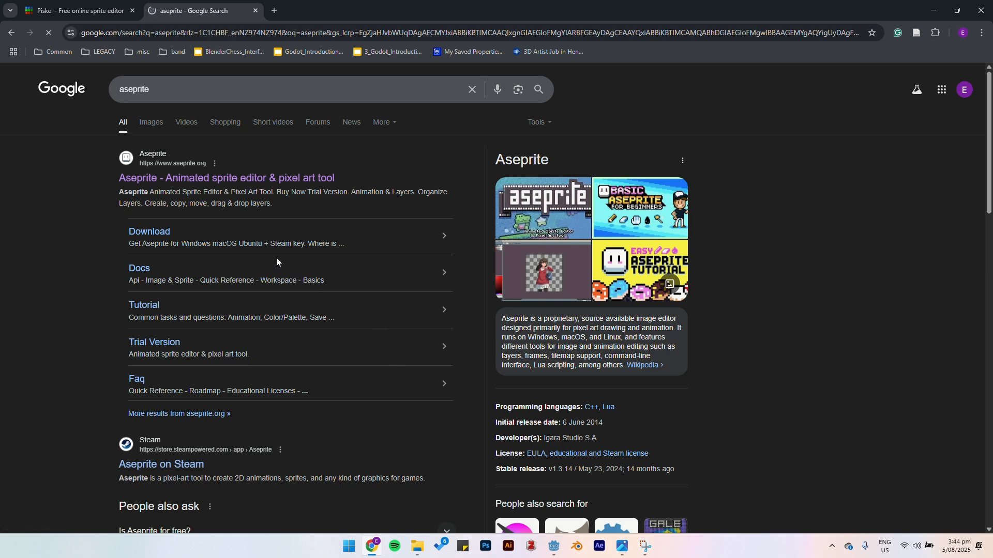
left_click(274, 179)
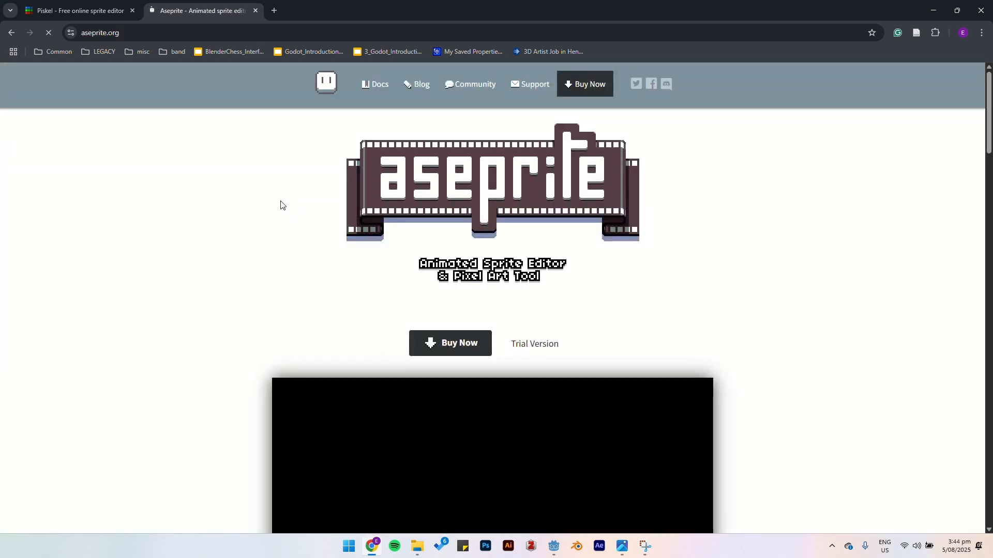
Look through the animation and color features on the Aseprite homepage, and close the site to return to Piskel.
scroll(355, 246, "down", 3)
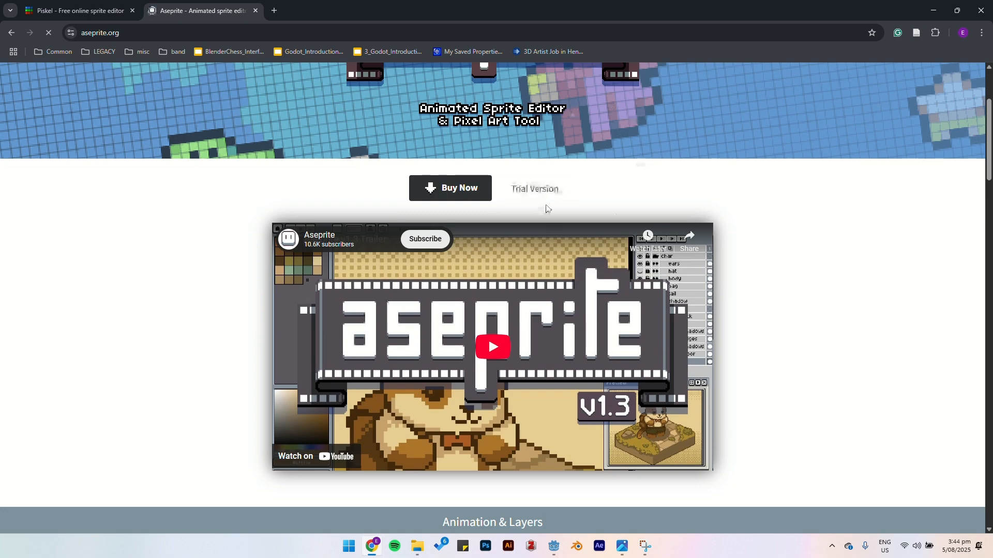
scroll(542, 193, "down", 10)
scroll(467, 198, "down", 12)
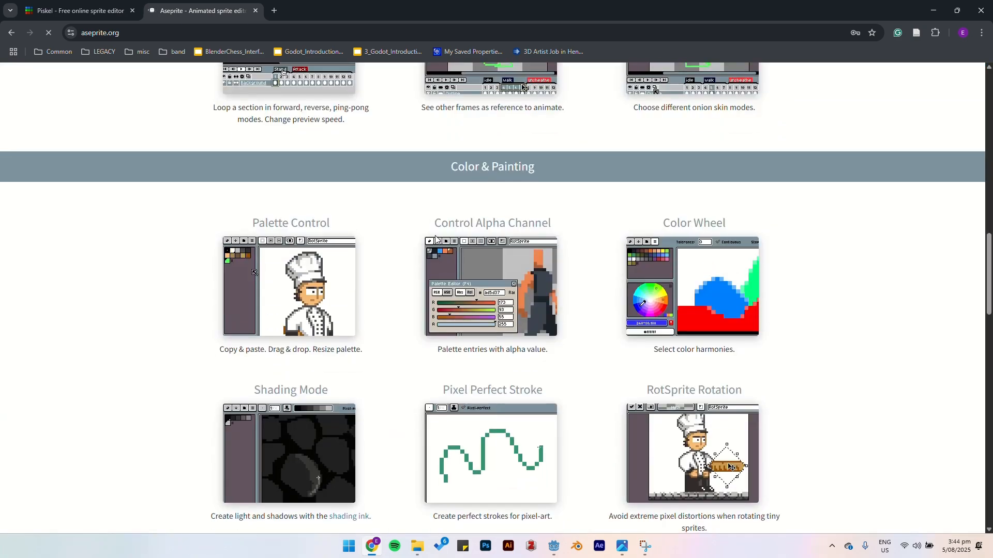
scroll(438, 110, "up", 8)
scroll(439, 111, "up", 3)
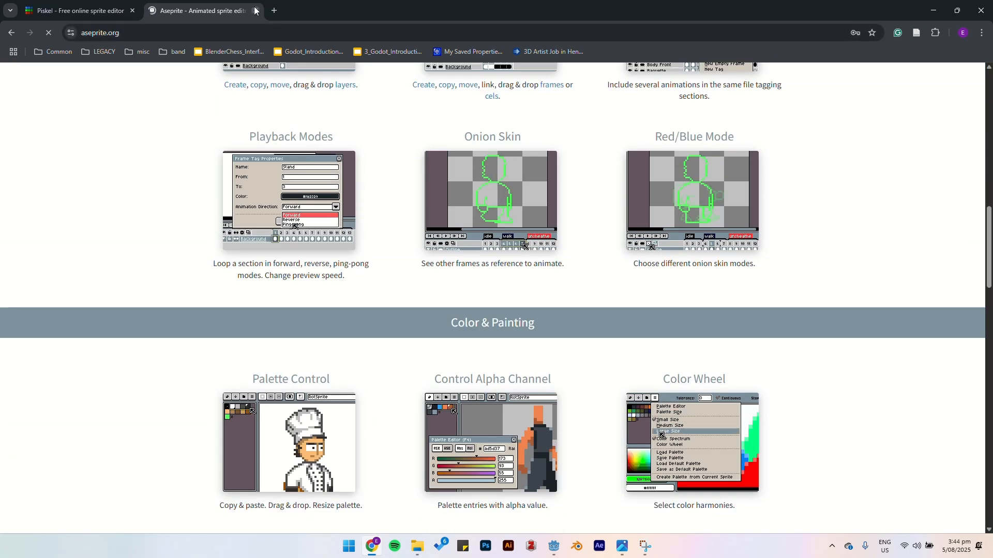
scroll(378, 213, "up", 8)
scroll(377, 214, "up", 5)
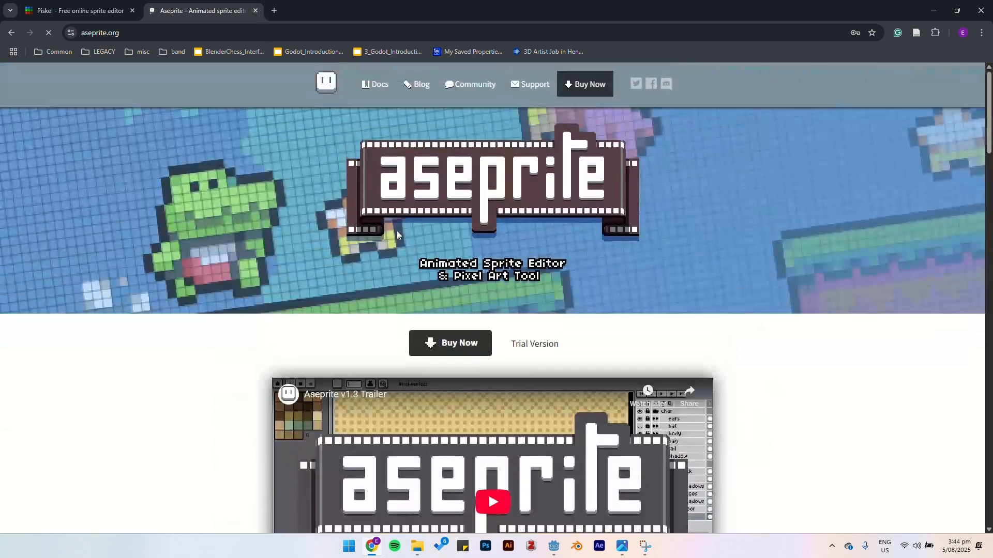
left_click(255, 10)
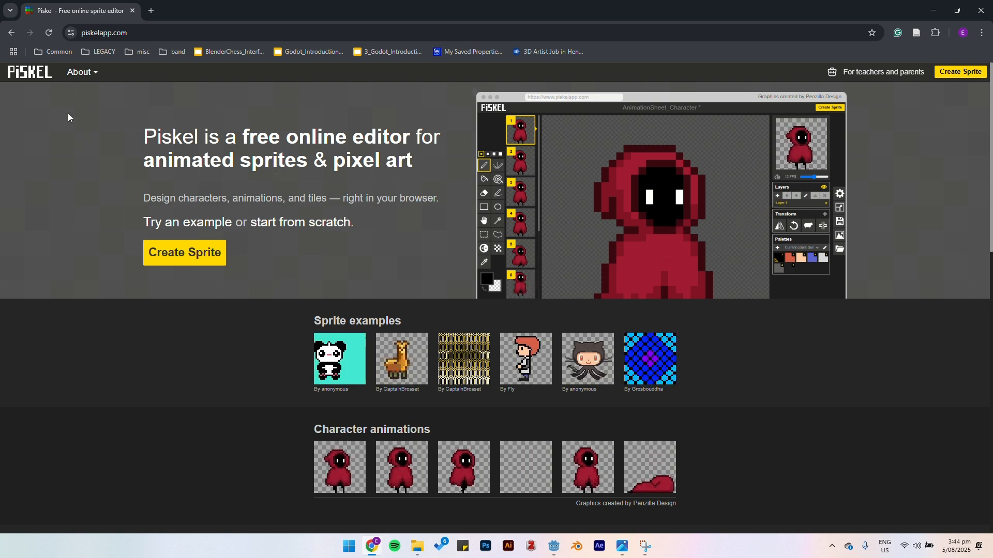
Create a new sprite in the Piskel editor.
left_click(954, 73)
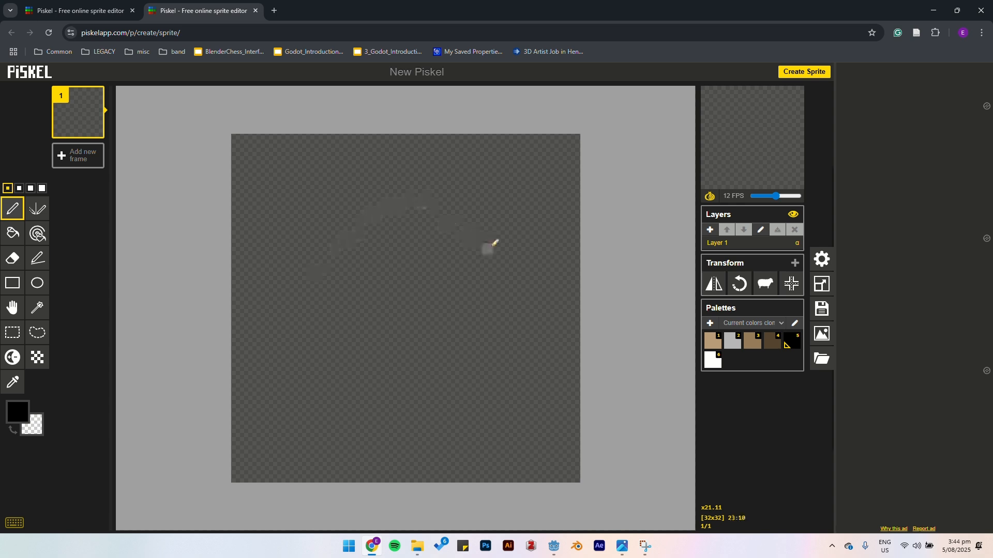
Draw a rough black oval outline across most of the canvas and thin its doubled corner pixels.
mouse_move(494, 239)
left_mouse_down()
mouse_move(406, 156)
mouse_move(364, 164)
mouse_move(323, 219)
mouse_move(307, 314)
mouse_move(394, 388)
mouse_move(467, 336)
mouse_move(501, 240)
left_mouse_up()
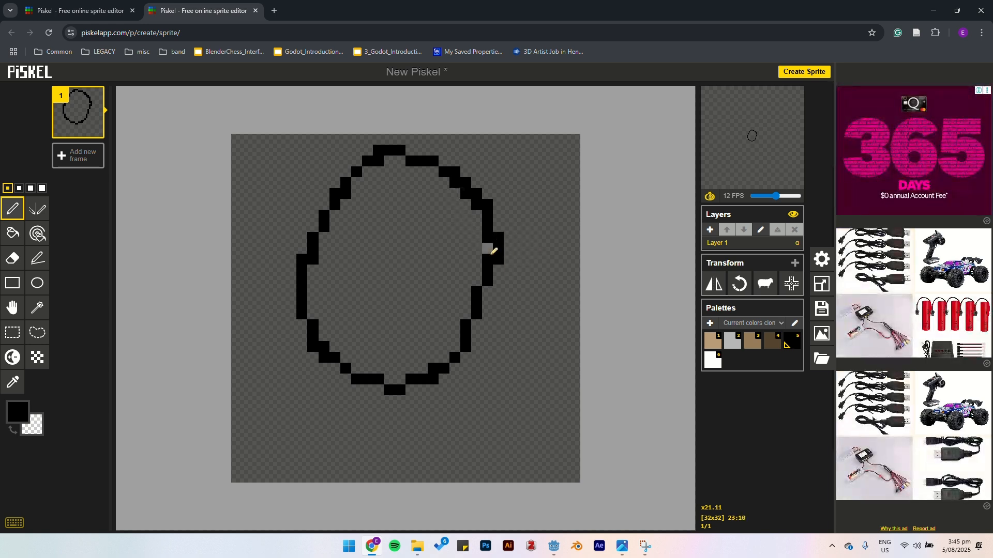
left_click(487, 237)
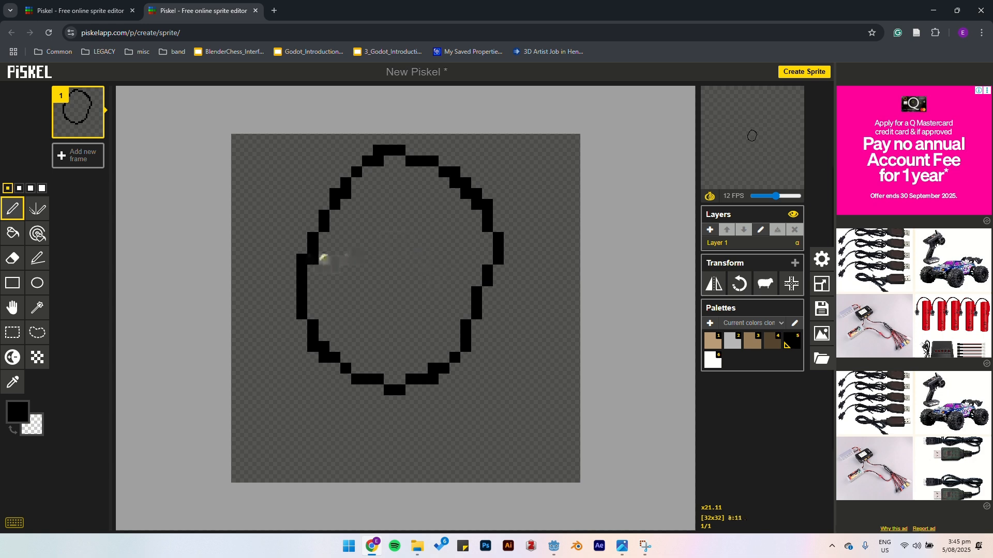
left_click(415, 160)
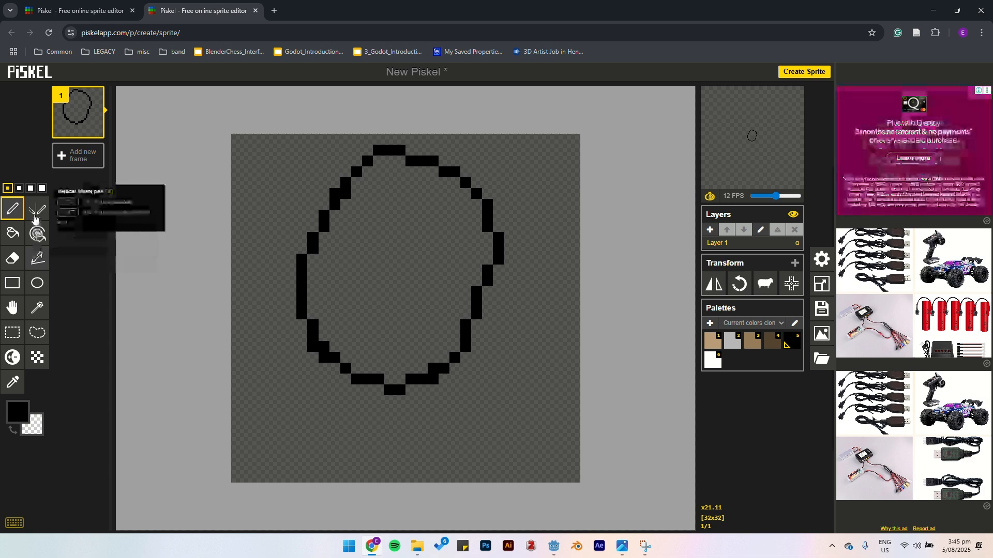
Erase the entire test oval from the canvas.
left_click(13, 262)
mouse_move(368, 162)
left_mouse_down()
mouse_move(298, 240)
mouse_move(338, 201)
mouse_move(298, 276)
mouse_move(296, 338)
mouse_move(307, 318)
mouse_move(317, 348)
mouse_move(377, 376)
left_mouse_up()
mouse_move(444, 367)
left_mouse_down()
mouse_move(492, 278)
mouse_move(488, 295)
mouse_move(481, 292)
mouse_move(502, 238)
mouse_move(450, 164)
mouse_move(392, 148)
mouse_move(423, 162)
left_mouse_up()
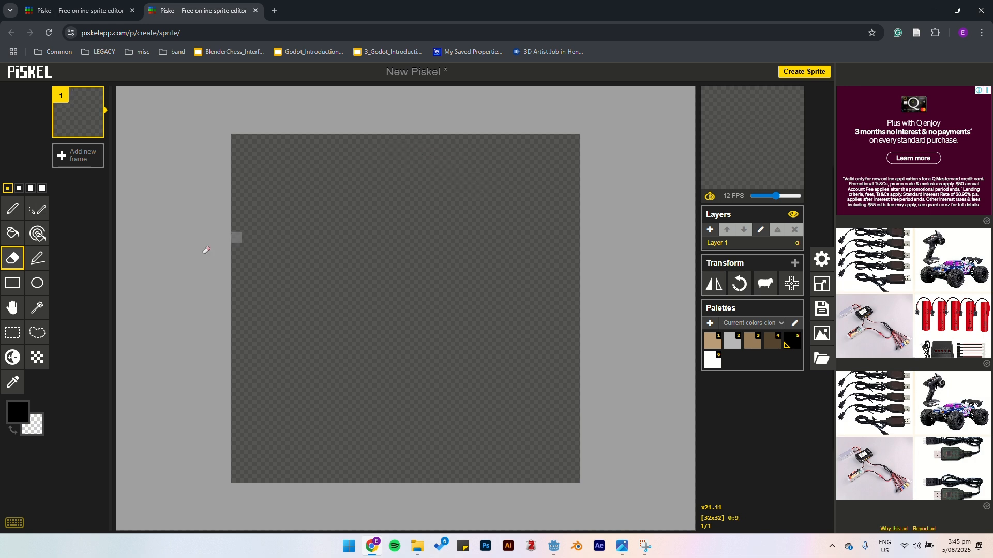
Draw the character's head in black with the Pen tool near the canvas's upper edge, outlining the jaw, spiky hair and side hair.
left_click(12, 212)
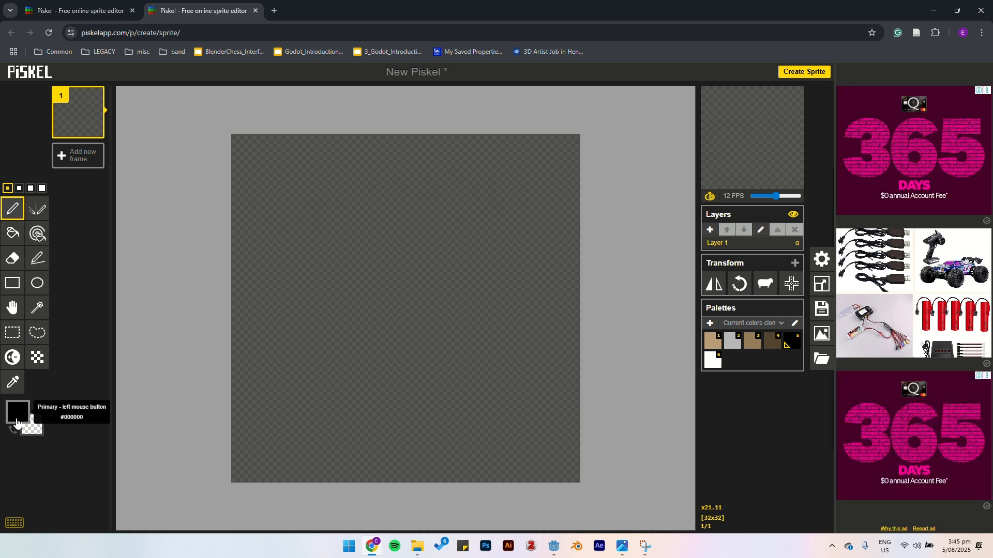
left_click(18, 419)
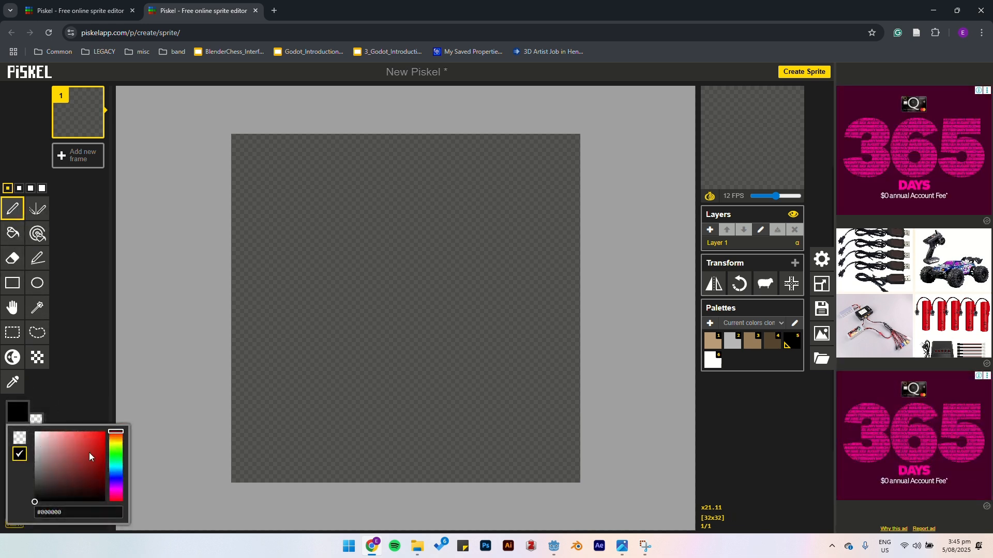
left_click(13, 209)
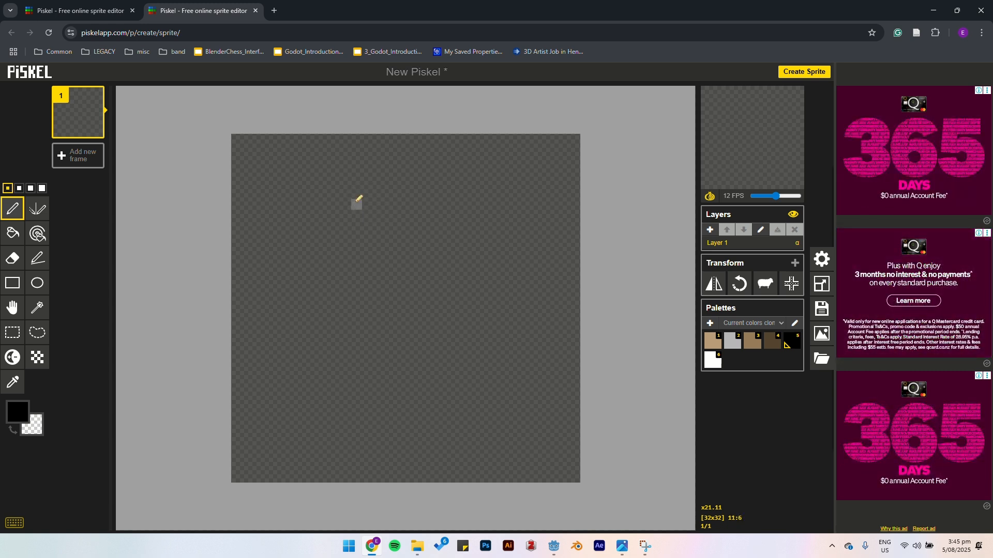
mouse_move(357, 212)
left_mouse_down()
mouse_move(371, 248)
mouse_move(443, 243)
left_mouse_up()
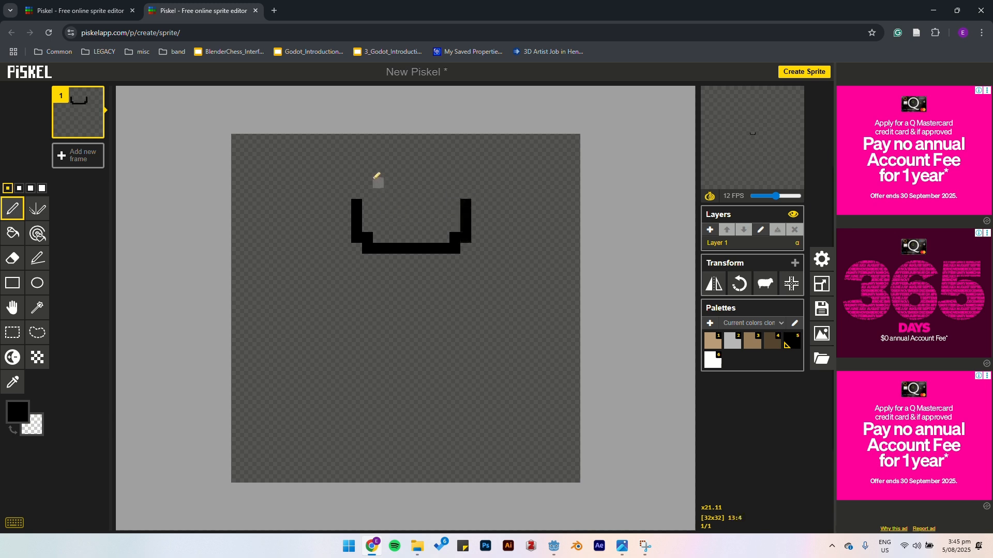
mouse_move(345, 172)
left_mouse_down()
mouse_move(375, 201)
mouse_move(399, 181)
mouse_move(451, 205)
mouse_move(470, 199)
mouse_move(491, 161)
mouse_move(453, 162)
mouse_move(446, 143)
mouse_move(393, 151)
mouse_move(383, 142)
mouse_move(346, 169)
mouse_move(345, 242)
left_mouse_up()
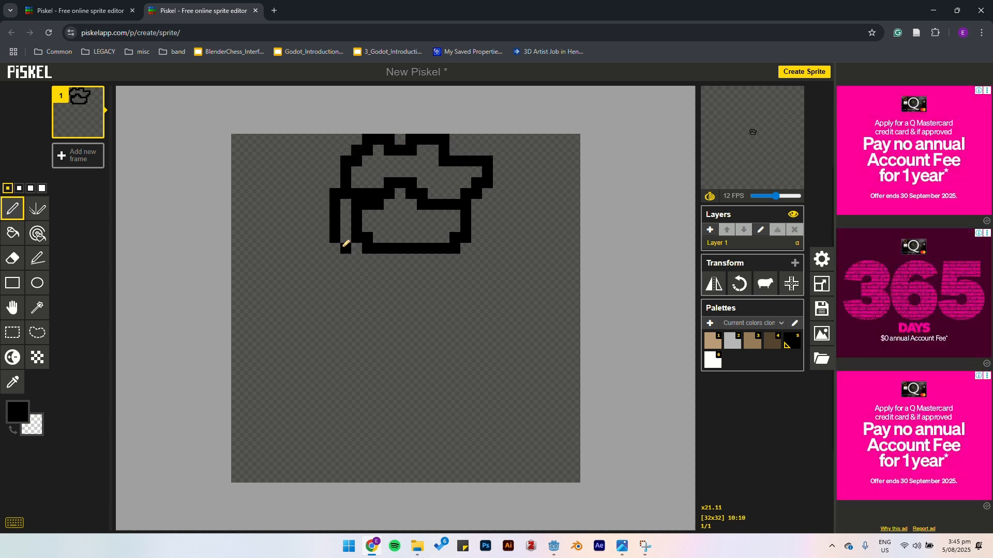
Clean up the doubled corner pixels in the head and hair outline, and add two single-pixel black eyes.
left_click(357, 248)
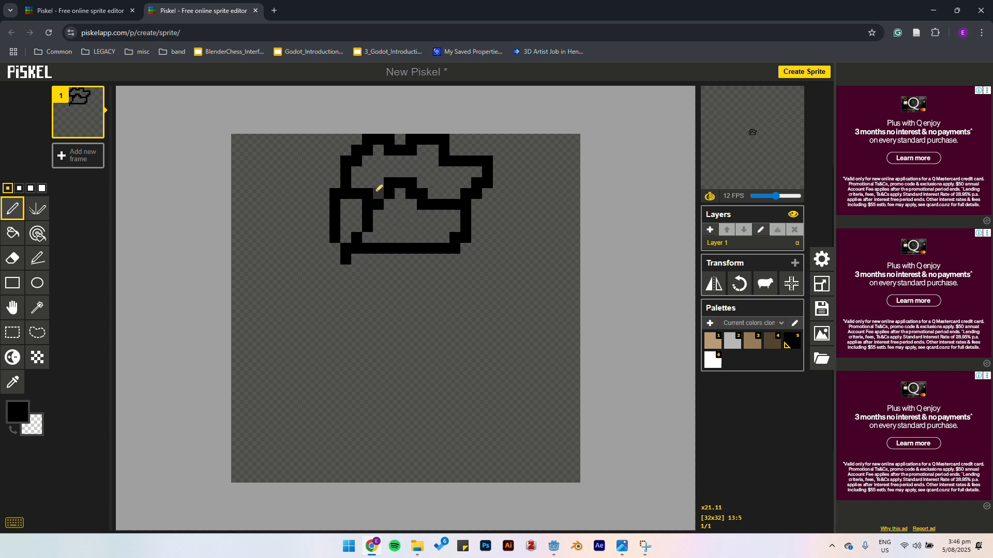
left_click(379, 204)
right_click(413, 195)
right_click(421, 203)
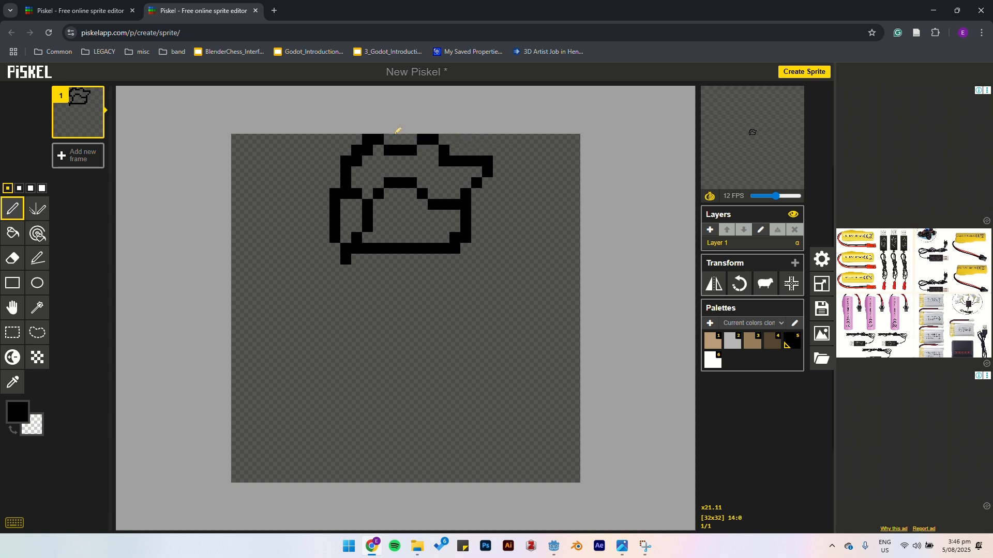
right_click(367, 139)
right_click(356, 149)
left_click(368, 140)
left_click(356, 151)
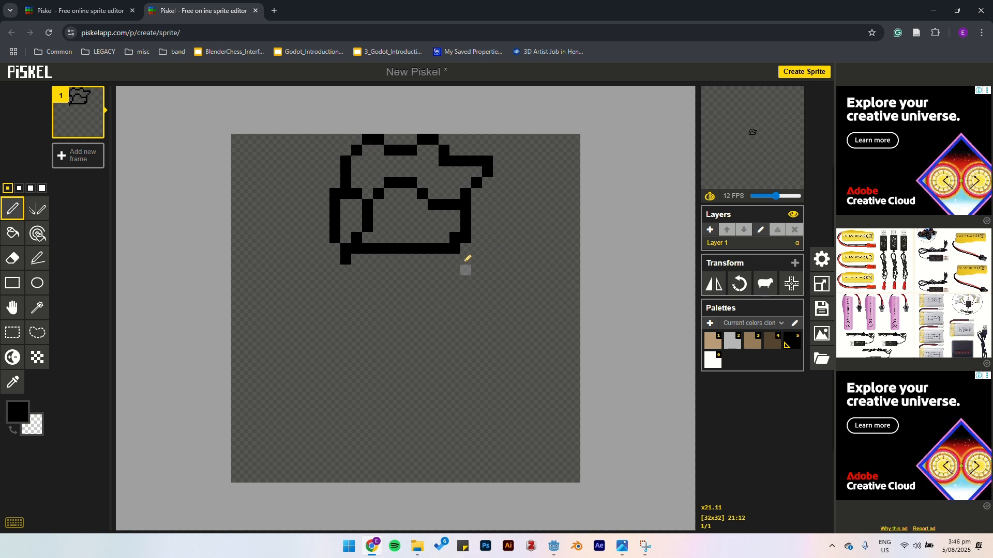
left_click(389, 215)
left_click(427, 217)
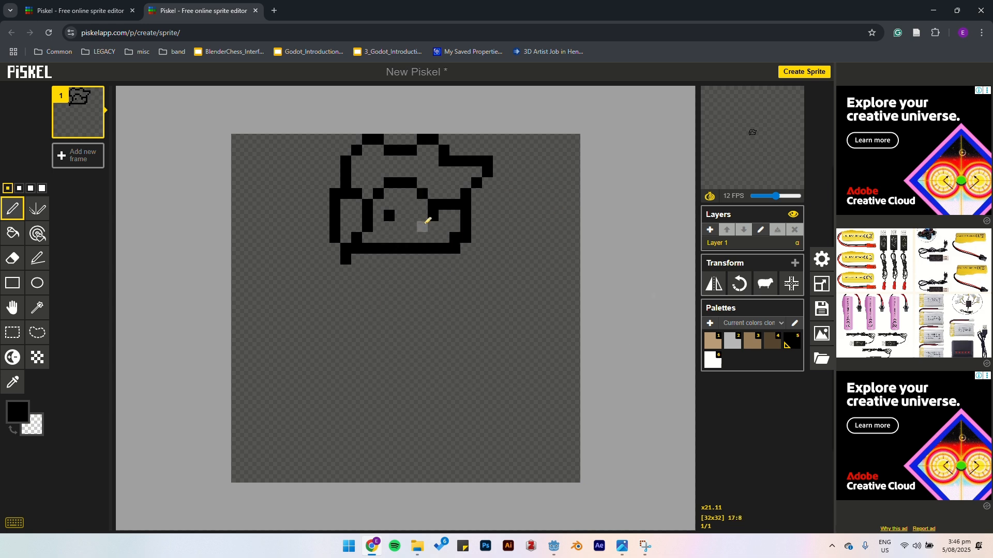
Set the primary color to the skin tone #e6c390 and fill the character's face with it.
left_click(16, 409)
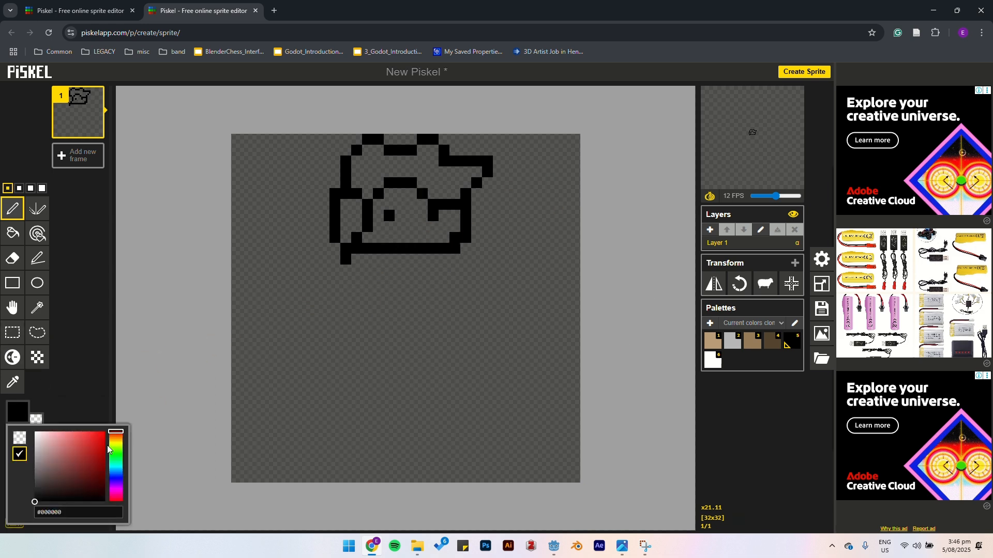
left_click(117, 441)
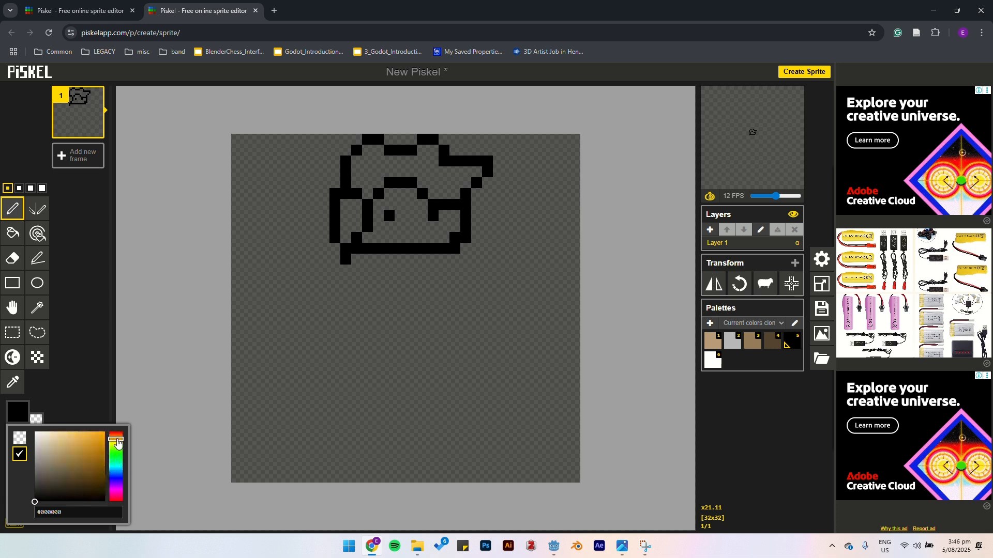
left_click(60, 437)
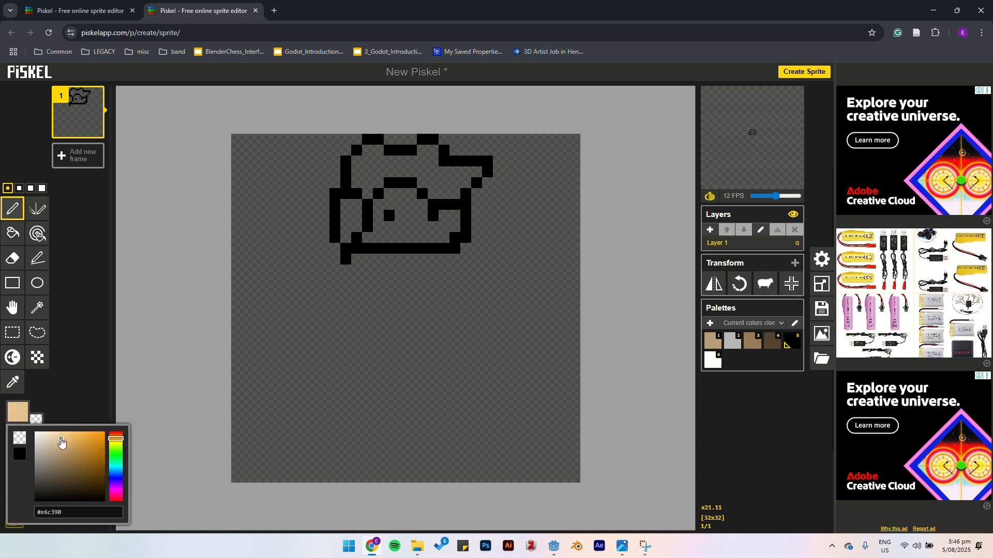
left_click(12, 234)
left_click(405, 216)
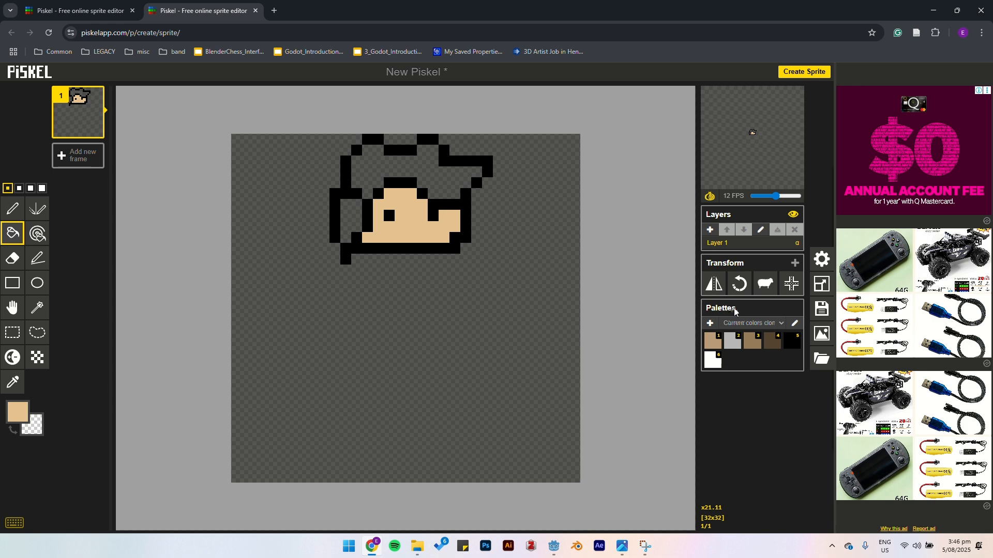
Switch the palette to Current colors, and view the Create Palette dialog without creating a palette.
left_click(754, 324)
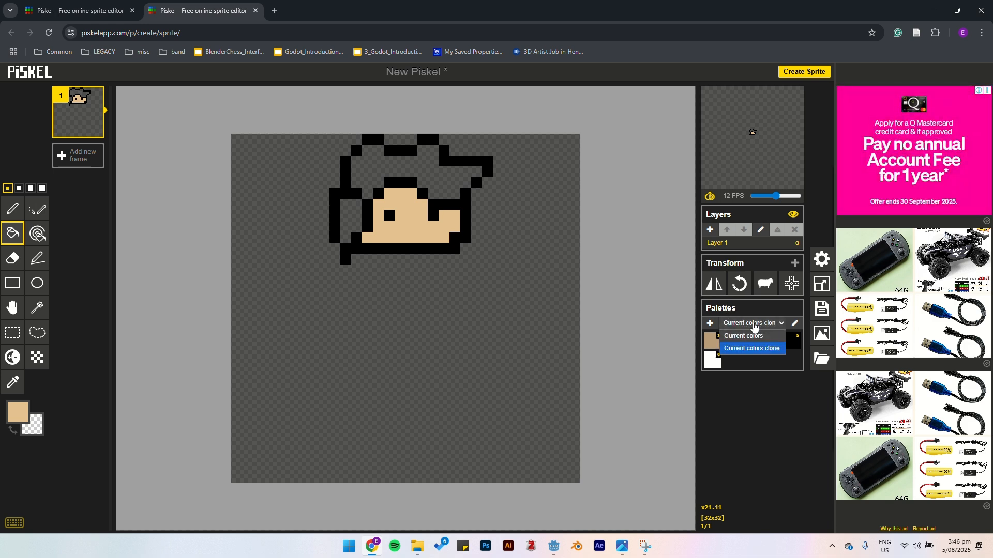
left_click(743, 336)
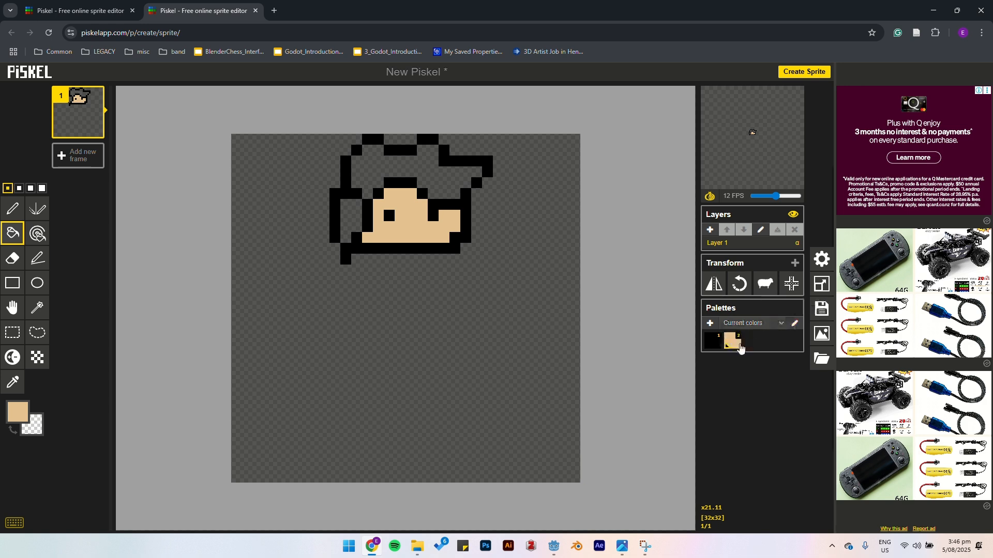
left_click(710, 323)
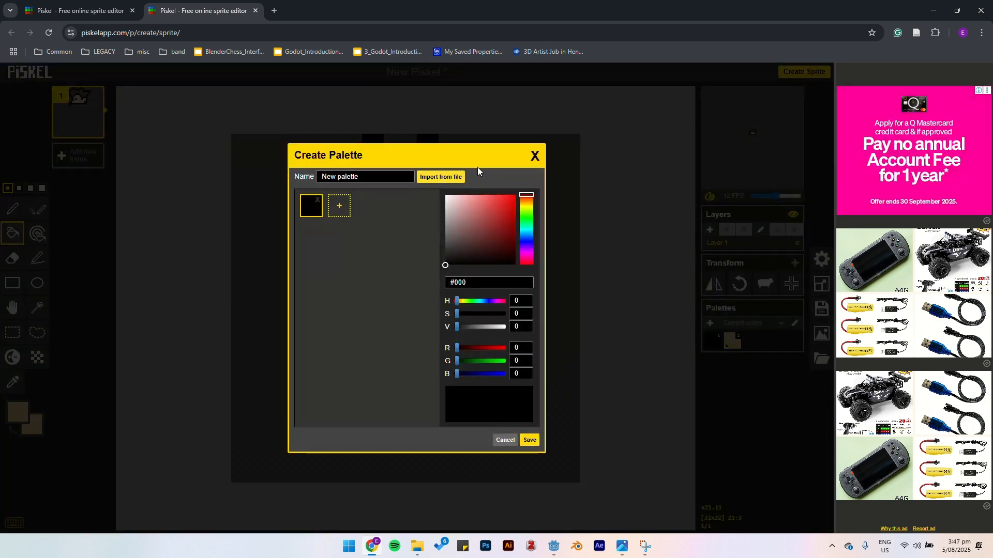
left_click(535, 155)
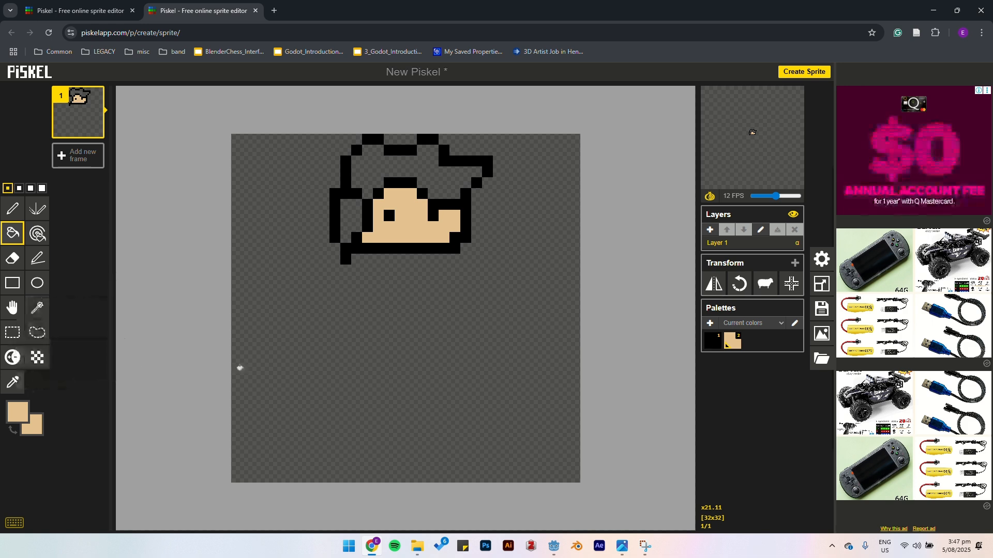
Draw both arms and hands freehand in black with the Pen tool, curving down from the lower corners of the head.
left_click(712, 341)
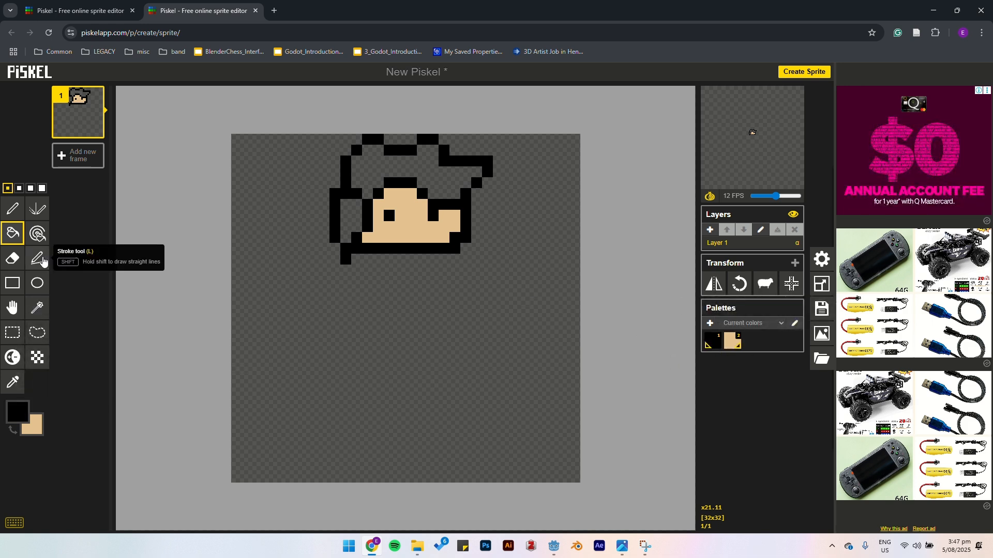
left_click(15, 208)
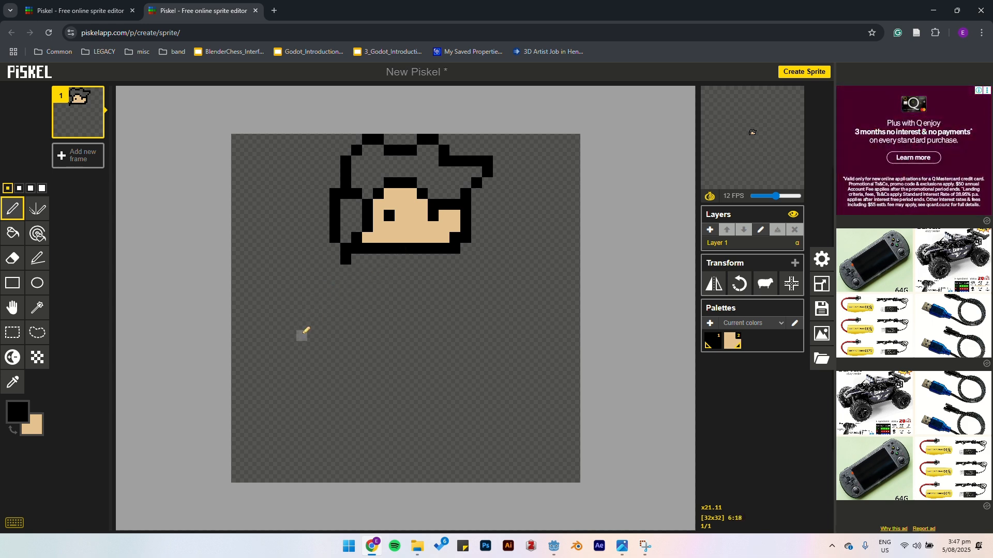
mouse_move(313, 334)
left_mouse_down()
mouse_move(343, 330)
mouse_move(357, 347)
left_mouse_up()
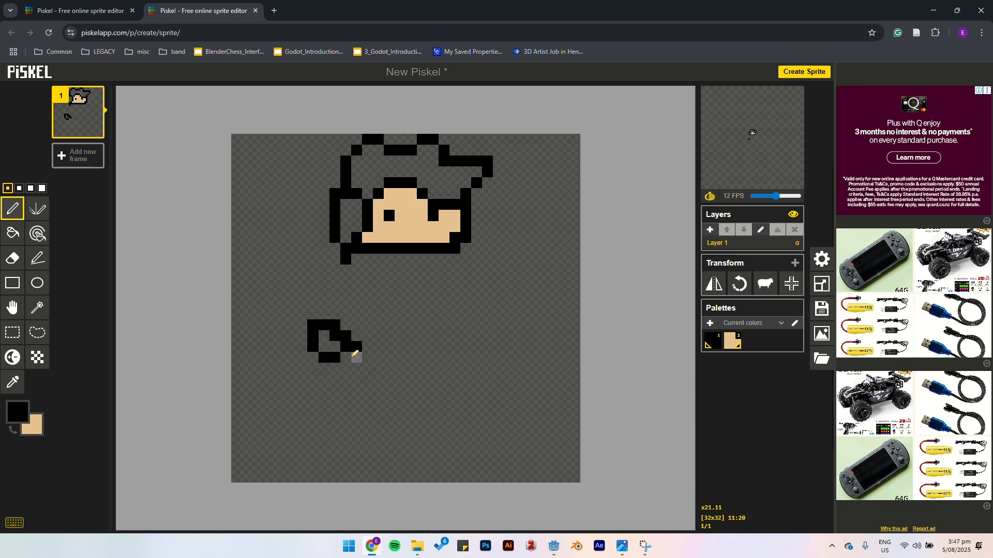
mouse_move(355, 352)
left_mouse_down()
mouse_move(361, 300)
mouse_move(312, 316)
mouse_move(345, 247)
left_mouse_up()
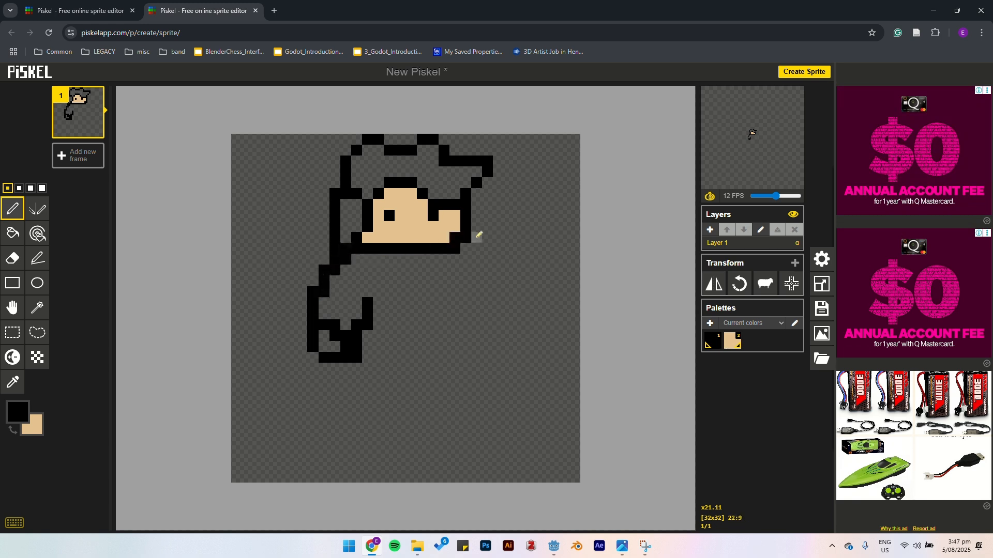
mouse_move(476, 246)
left_mouse_down()
mouse_move(496, 305)
mouse_move(492, 333)
mouse_move(505, 339)
mouse_move(501, 360)
mouse_move(481, 370)
mouse_move(465, 344)
left_mouse_up()
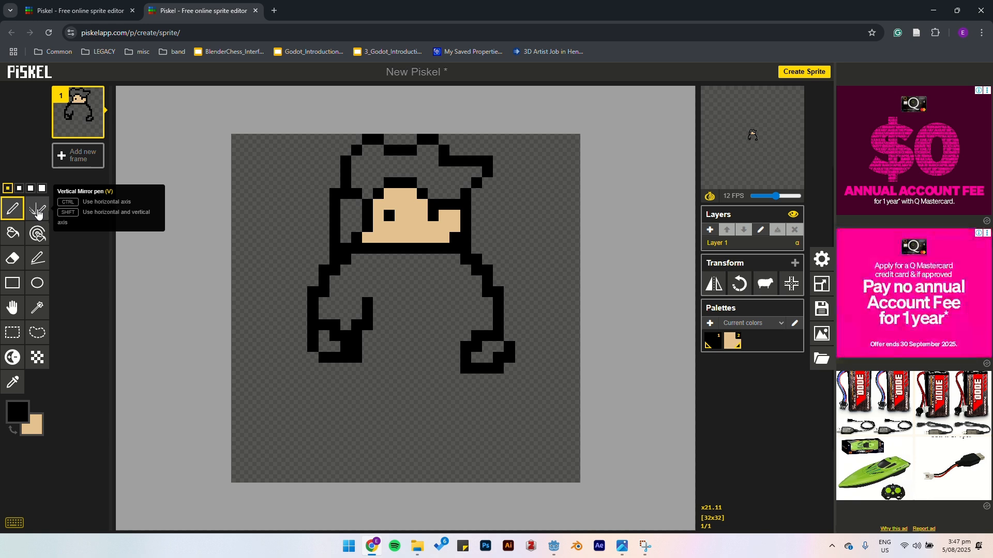
Set the secondary color to transparent, and try erasing pixels of the character's hand on the canvas's right side with it.
right_click(472, 358)
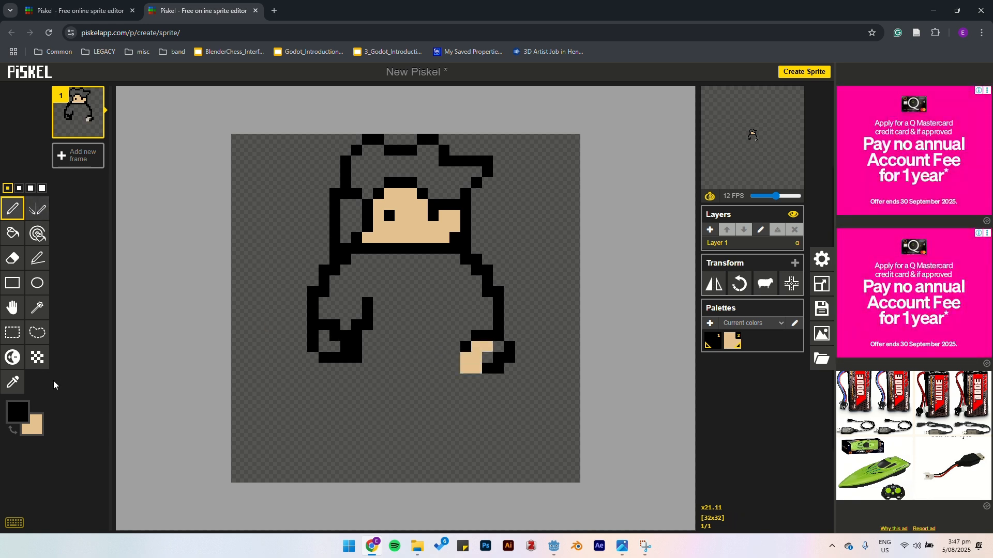
left_click(37, 357)
right_click(40, 357)
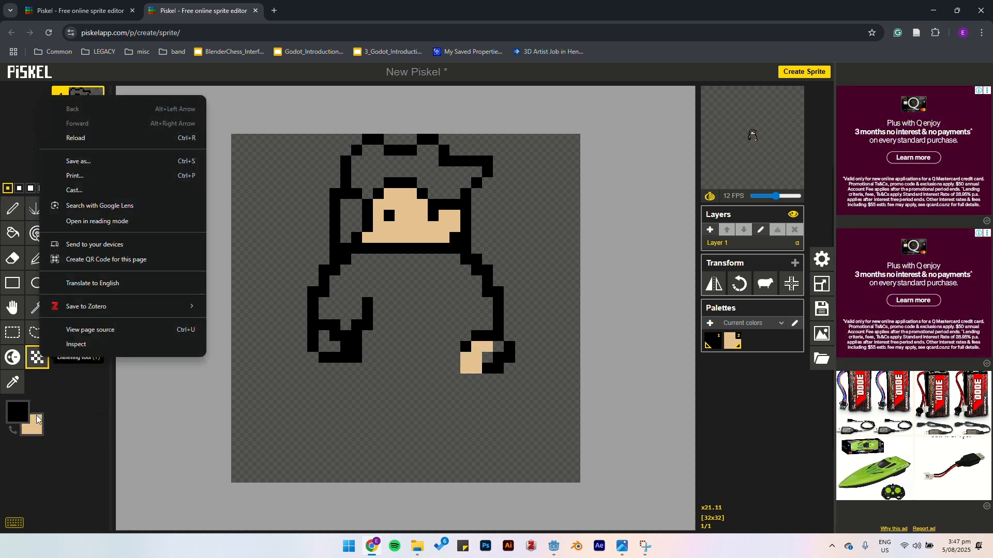
left_click(46, 428)
left_click(34, 423)
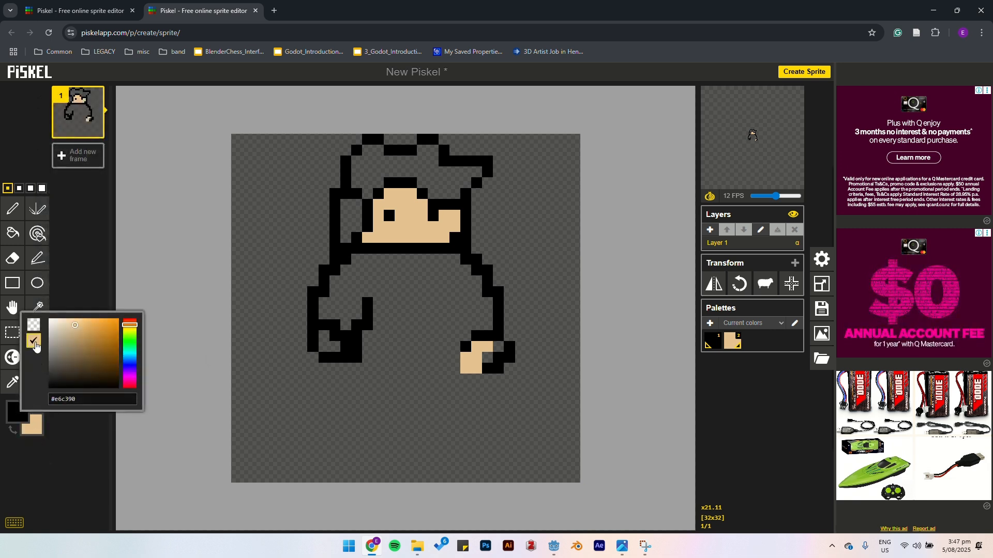
left_click(34, 327)
mouse_move(472, 357)
left_mouse_down()
mouse_move(478, 332)
mouse_move(459, 353)
mouse_move(473, 342)
mouse_move(572, 382)
mouse_move(474, 337)
mouse_move(458, 356)
left_mouse_up()
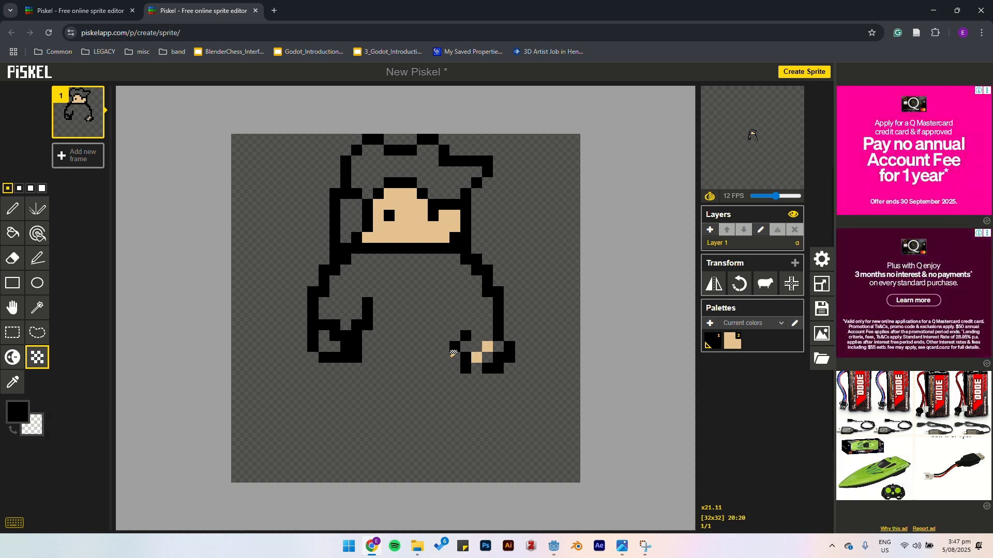
Erase both freehand arms below the head with the Pen tool, leaving only the head outline with a straight lower edge.
left_click(13, 209)
mouse_move(475, 336)
left_mouse_down()
mouse_move(472, 337)
mouse_move(461, 364)
mouse_move(487, 343)
mouse_move(460, 372)
mouse_move(520, 346)
mouse_move(484, 368)
mouse_move(496, 318)
mouse_move(468, 258)
mouse_move(501, 298)
left_mouse_up()
mouse_move(377, 261)
left_mouse_down()
mouse_move(345, 260)
mouse_move(305, 310)
mouse_move(314, 343)
mouse_move(334, 286)
mouse_move(312, 318)
mouse_move(337, 326)
mouse_move(324, 323)
mouse_move(353, 349)
mouse_move(331, 361)
mouse_move(376, 293)
left_mouse_up()
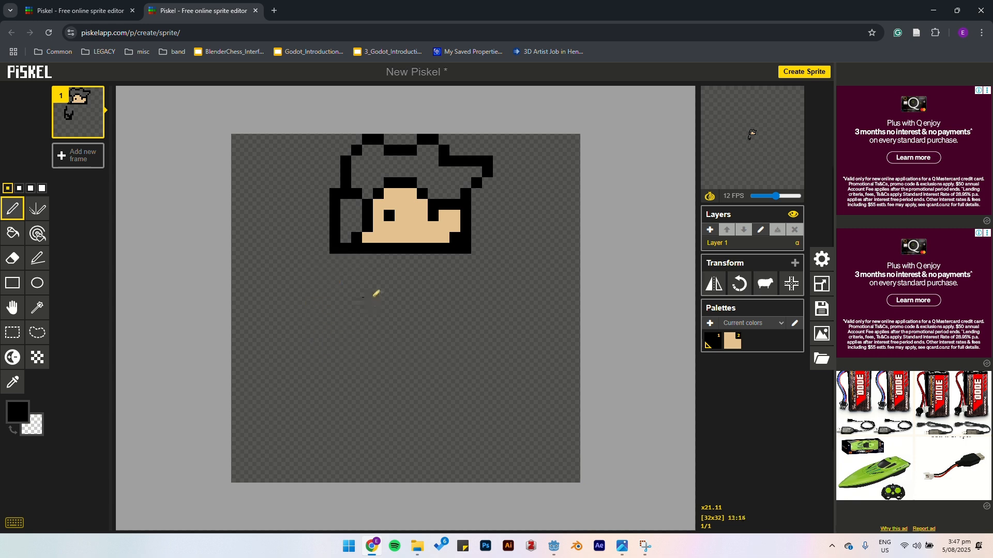
Draw symmetrical sleeves and boxy hands below the head with the Vertical Mirror pen, and trim the extra pixels at the inner sleeve ends.
left_click(33, 212)
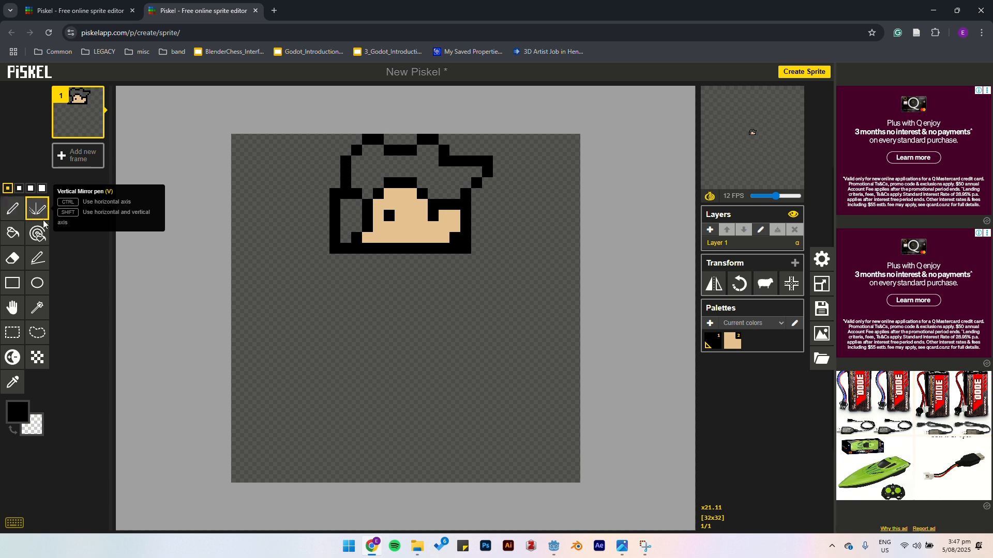
mouse_move(347, 257)
left_mouse_down()
mouse_move(311, 312)
mouse_move(323, 332)
mouse_move(348, 335)
mouse_move(378, 301)
left_mouse_up()
left_click(304, 324)
mouse_move(306, 334)
left_mouse_down()
mouse_move(300, 348)
mouse_move(324, 367)
mouse_move(345, 341)
left_mouse_up()
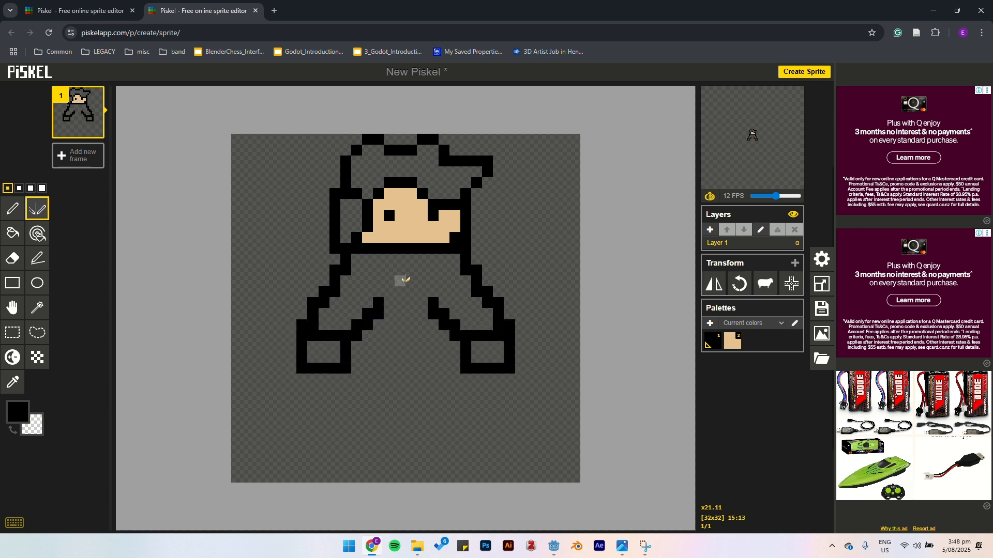
right_click(379, 304)
right_click(378, 312)
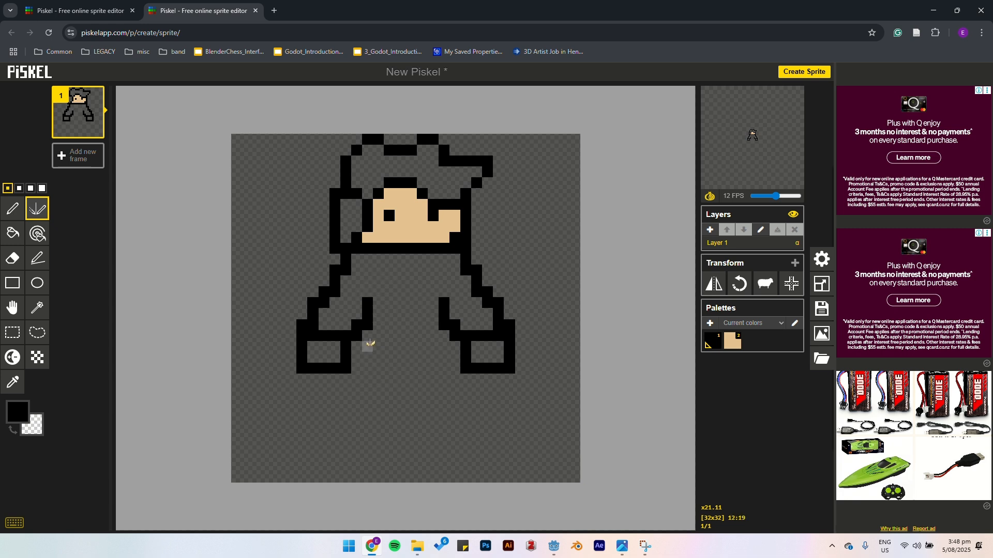
Draw the shirt's curved hem between the sleeves and a small neckline under the chin with the Vertical Mirror pen.
mouse_move(370, 343)
left_mouse_down()
mouse_move(401, 357)
mouse_move(388, 356)
left_mouse_up()
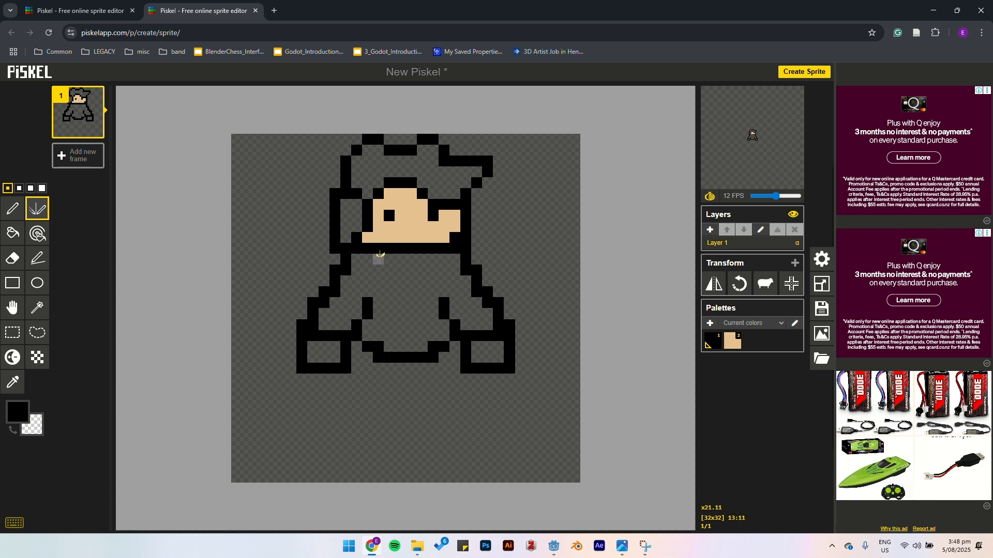
left_click_drag(380, 259, 405, 280)
key("ctrl+z")
left_click(391, 260)
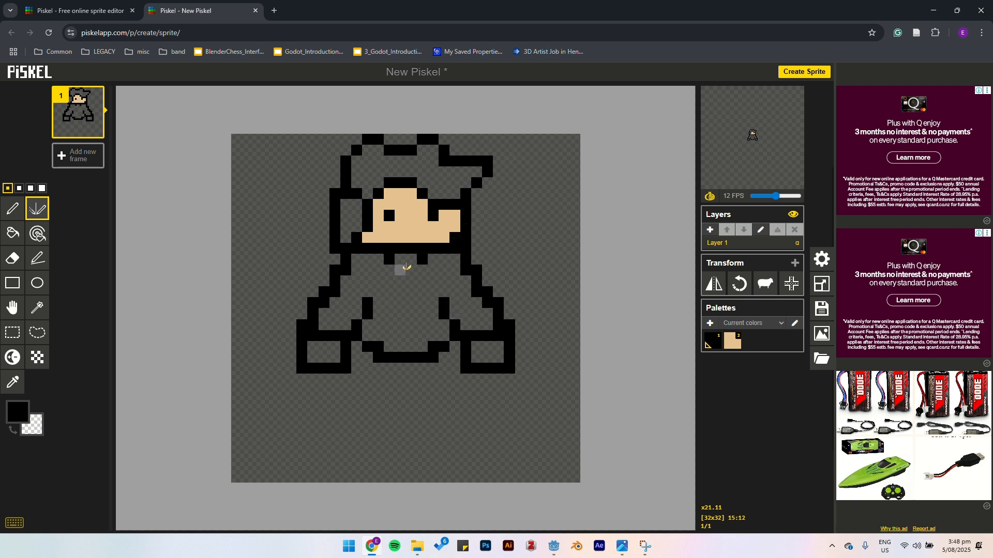
left_click(408, 269)
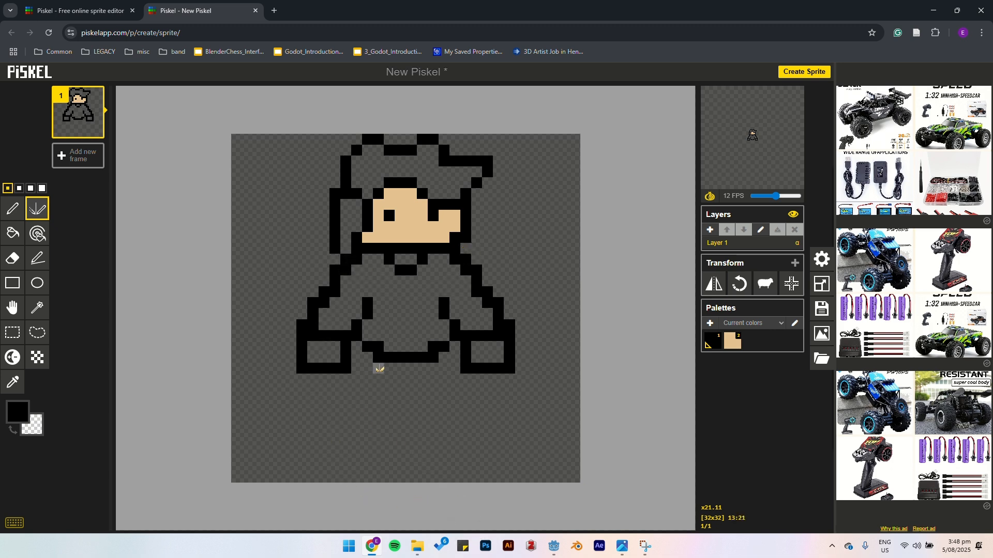
Outline the trousers below the shirt with the Vertical Mirror pen, and shift the line between the legs off-center with the Pen tool.
mouse_move(345, 379)
left_mouse_down()
mouse_move(343, 398)
mouse_move(355, 401)
mouse_move(381, 405)
mouse_move(406, 390)
left_mouse_up()
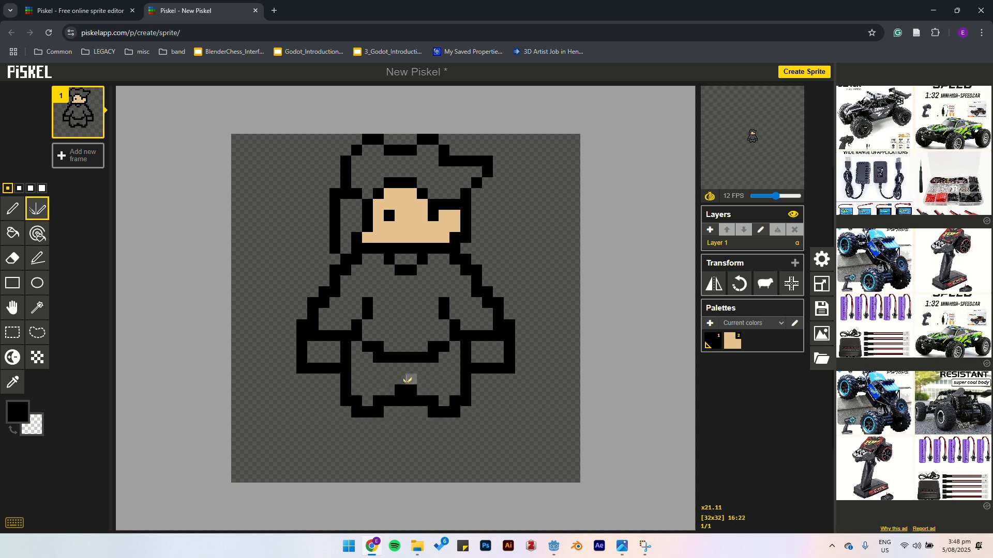
left_click(12, 209)
left_click(411, 379)
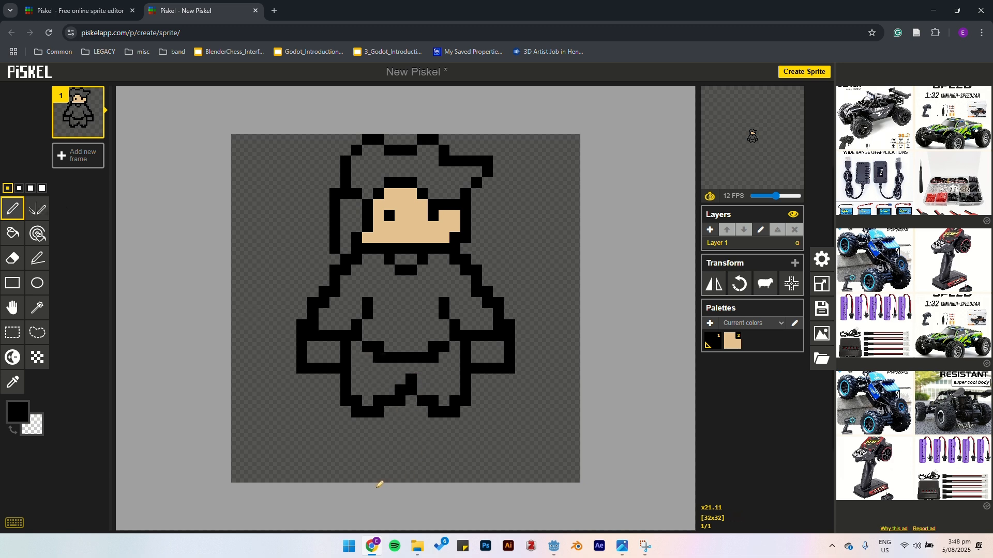
Outline mirrored ankles and shoes down to the canvas's lower edge, and reduce the divider between the shoes to one pixel wide.
left_click(37, 209)
left_click(346, 422)
mouse_move(345, 420)
left_mouse_down()
mouse_move(373, 432)
mouse_move(373, 421)
mouse_move(339, 444)
mouse_move(336, 436)
mouse_move(317, 469)
mouse_move(384, 474)
mouse_move(382, 429)
left_mouse_up()
left_click_drag(402, 466, 399, 443)
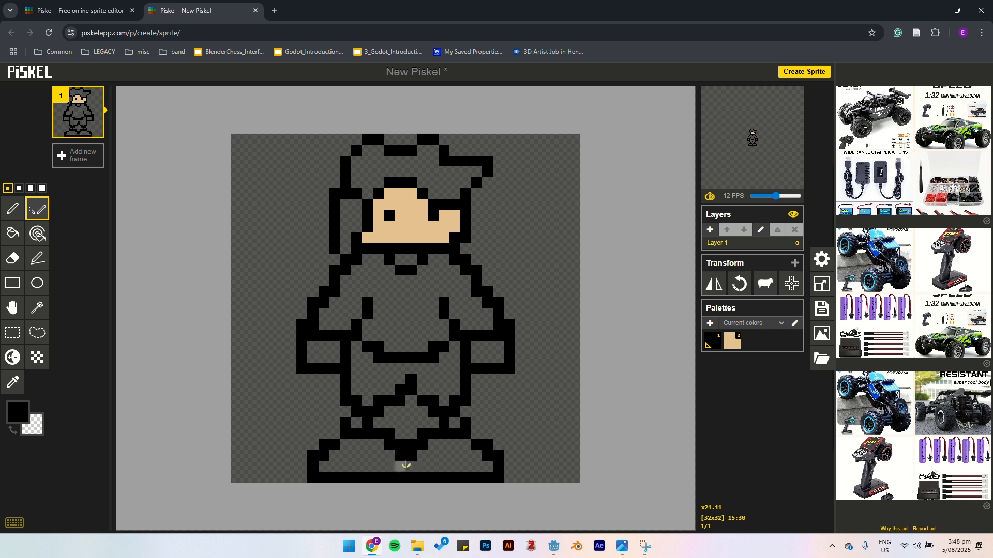
left_click_drag(425, 475, 404, 462)
left_click(12, 208)
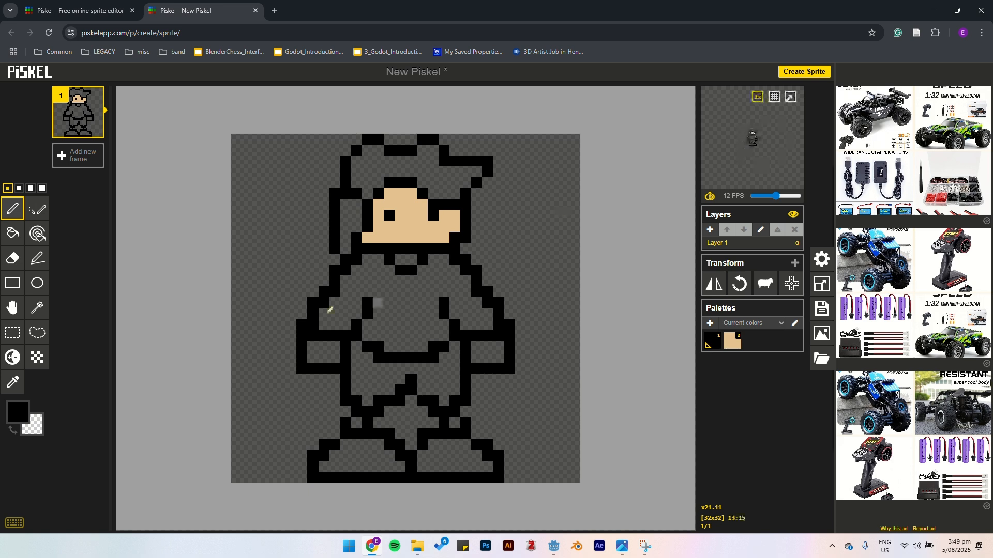
Set the primary color to bright green #36fe00.
left_click(17, 412)
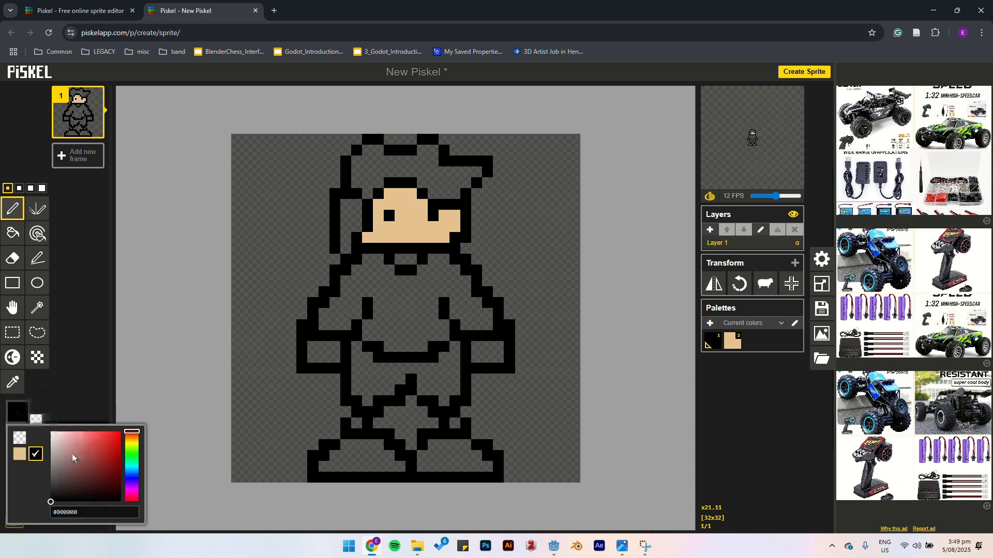
left_click(136, 451)
left_click(113, 451)
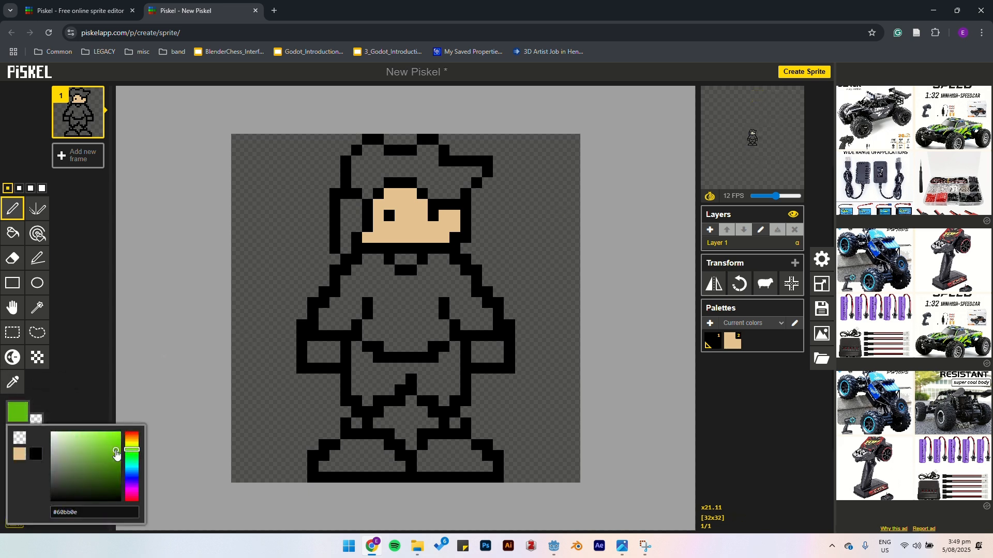
left_click_drag(139, 452, 163, 426)
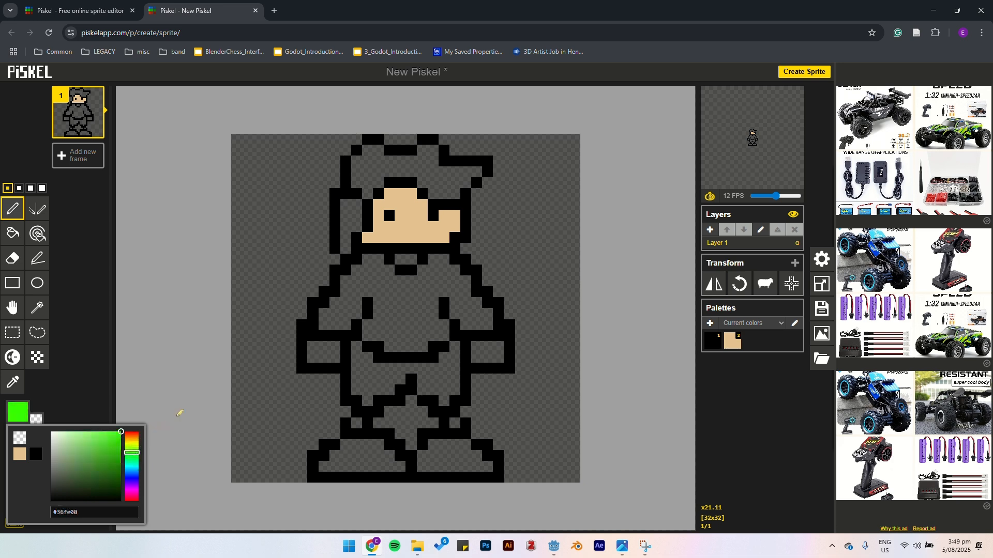
Open the Adobe Color wheel in a new browser tab, and set its color harmony to Complementary.
left_click(274, 10)
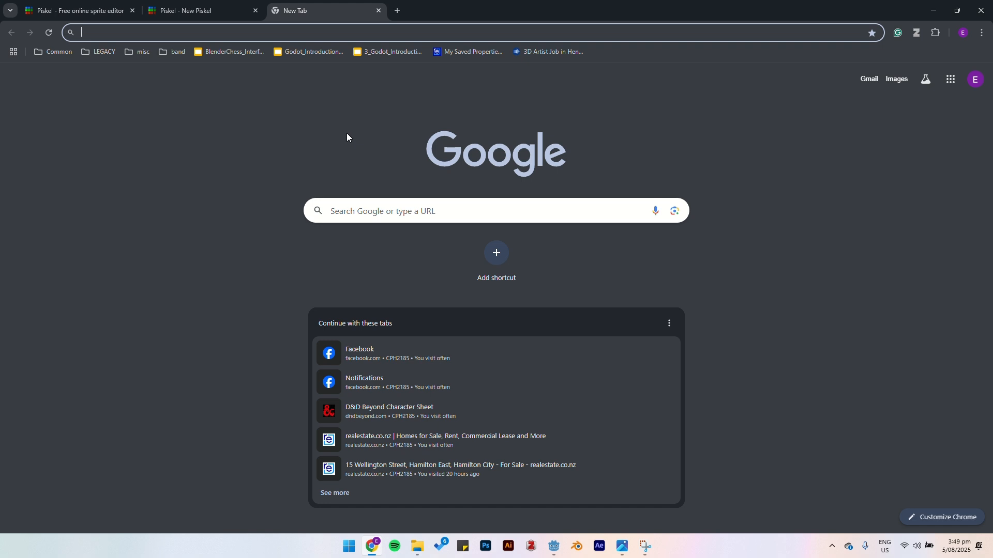
type("adob")
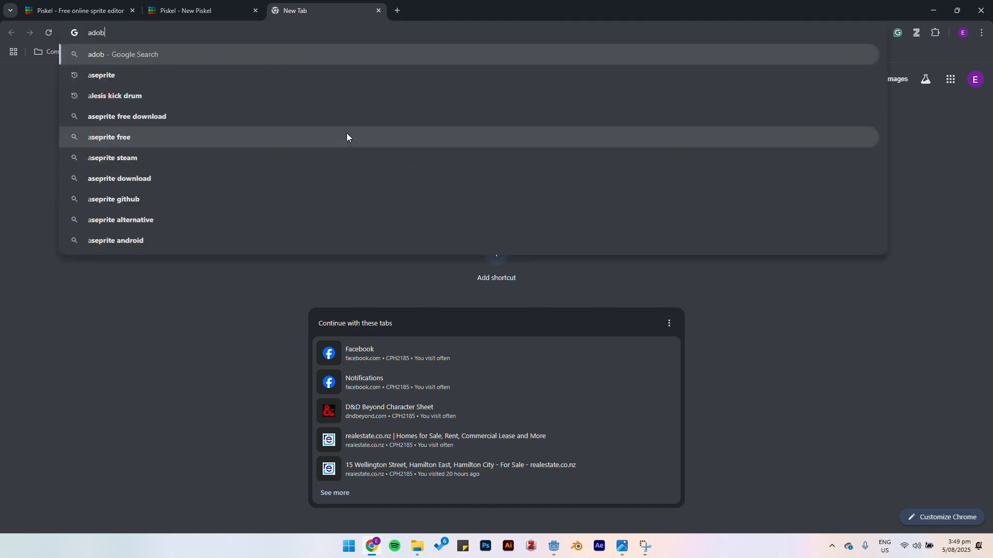
type("e.color")
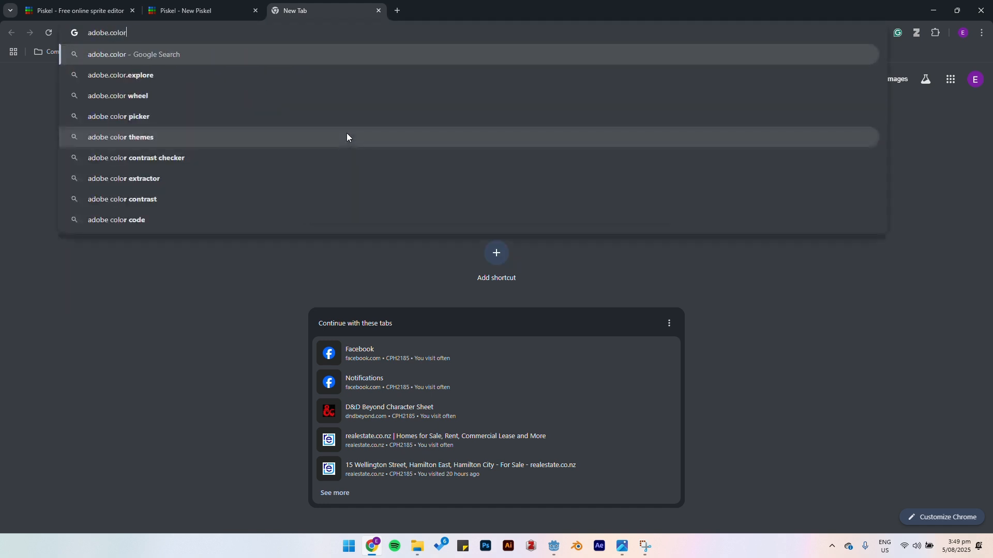
key("Return")
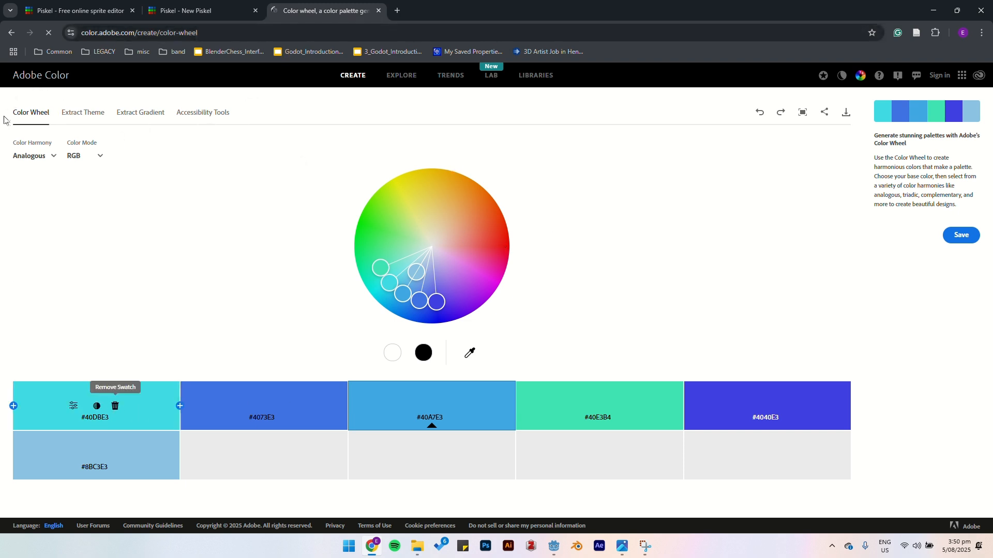
left_click(45, 161)
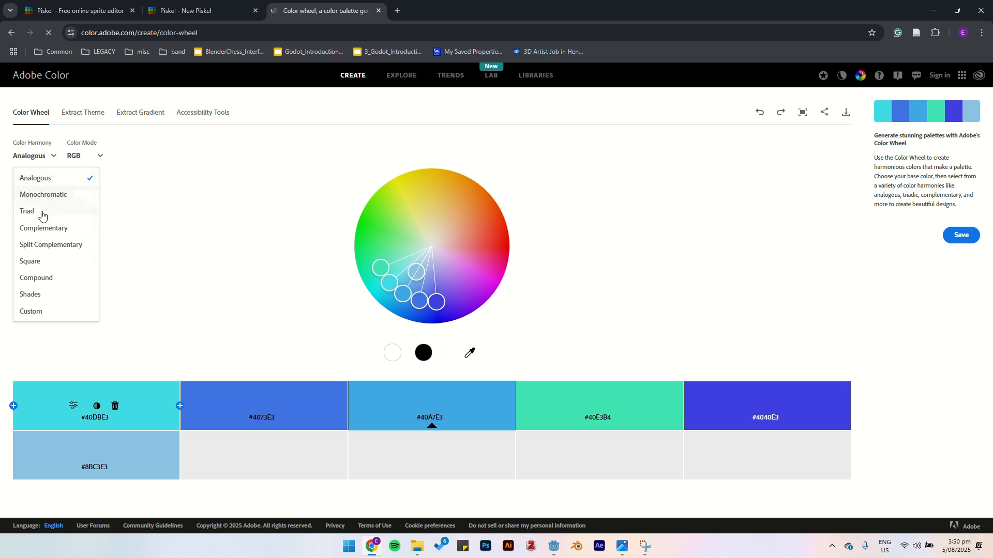
left_click(53, 234)
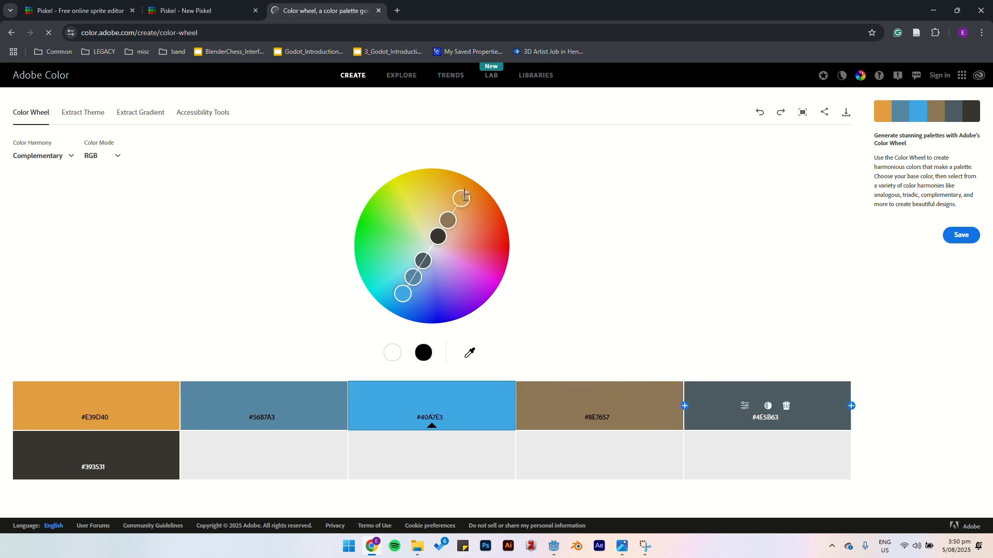
Return to Piskel, make the skin tone the primary color and copy its hex code #e6c390.
left_click(207, 11)
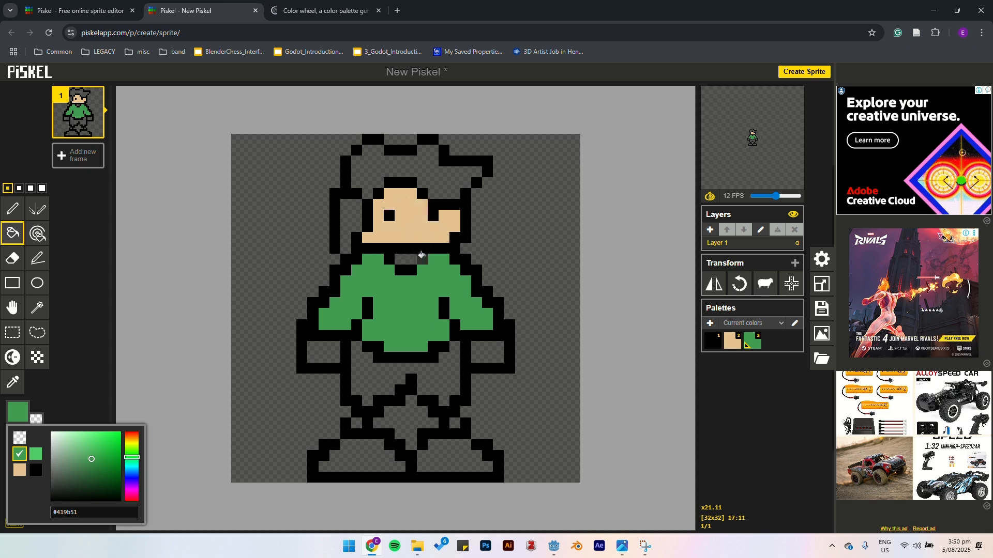
left_click(736, 345)
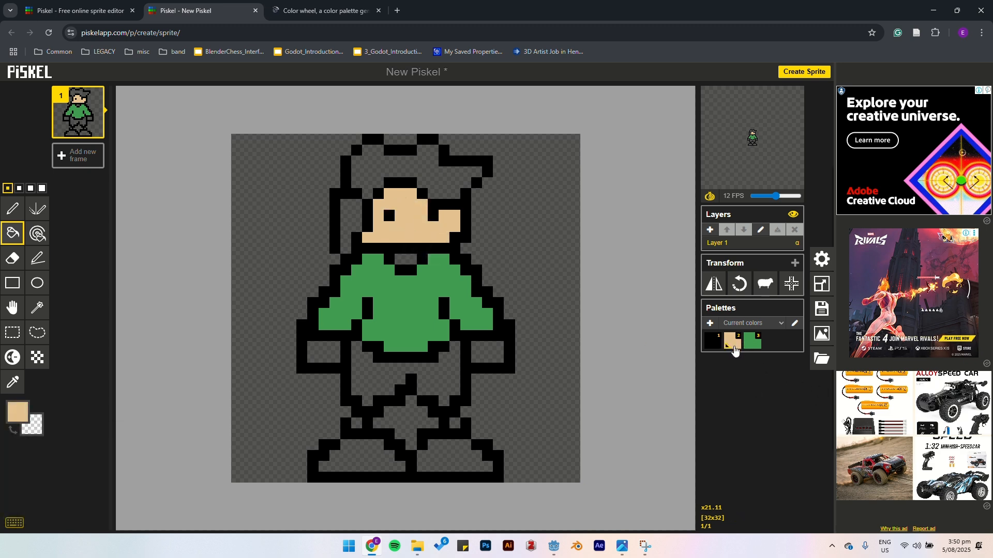
left_click(17, 411)
left_click(74, 509)
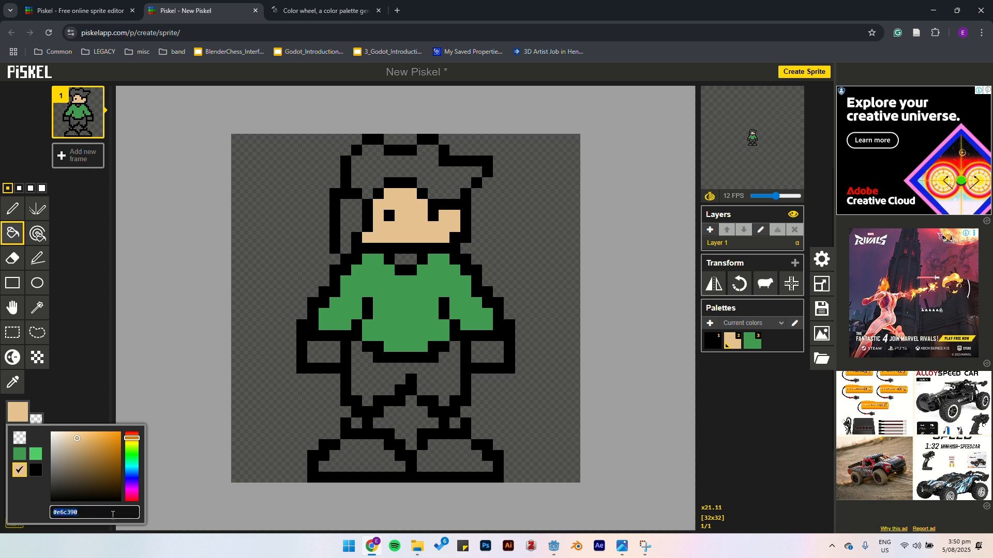
Set the first swatch in Adobe Color to the hex code #E6C390, and return to the Piskel sprite.
key("ctrl+Tab")
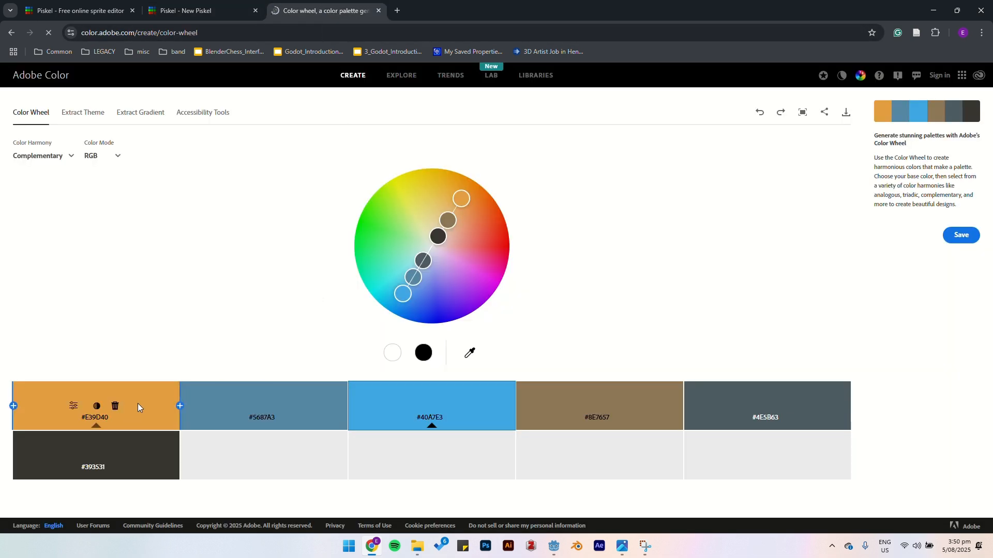
left_click(73, 406)
scroll(96, 344, "down", 3)
triple_click(82, 301)
type("#E6C390")
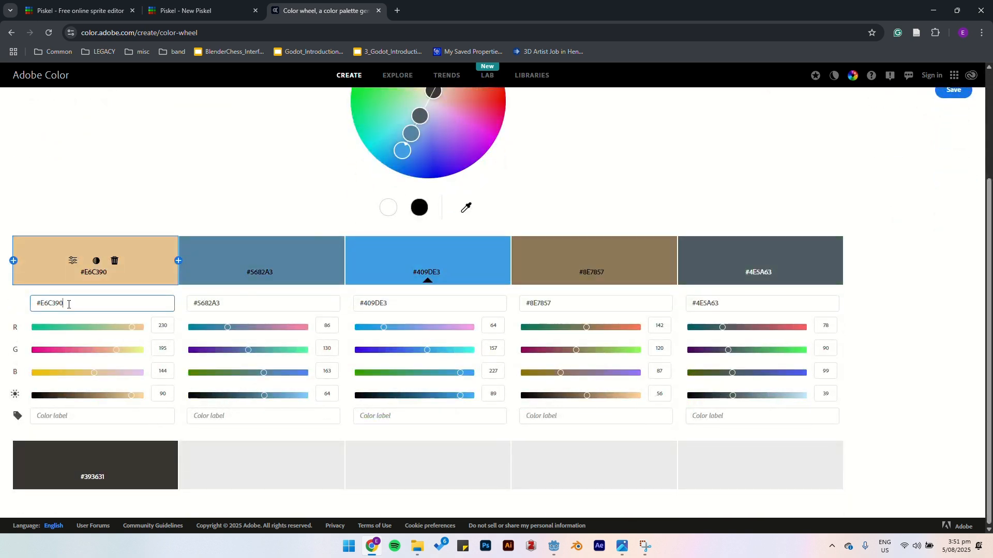
scroll(488, 251, "up", 3)
left_click(199, 11)
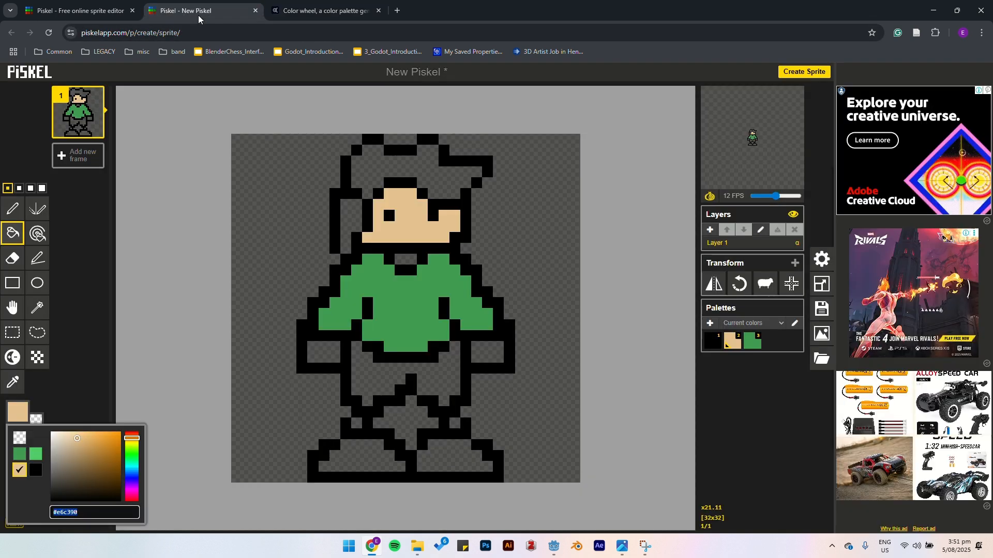
Copy the hex code #5682A3 from the second Adobe Color swatch and set it as the primary color in Piskel.
left_click(324, 11)
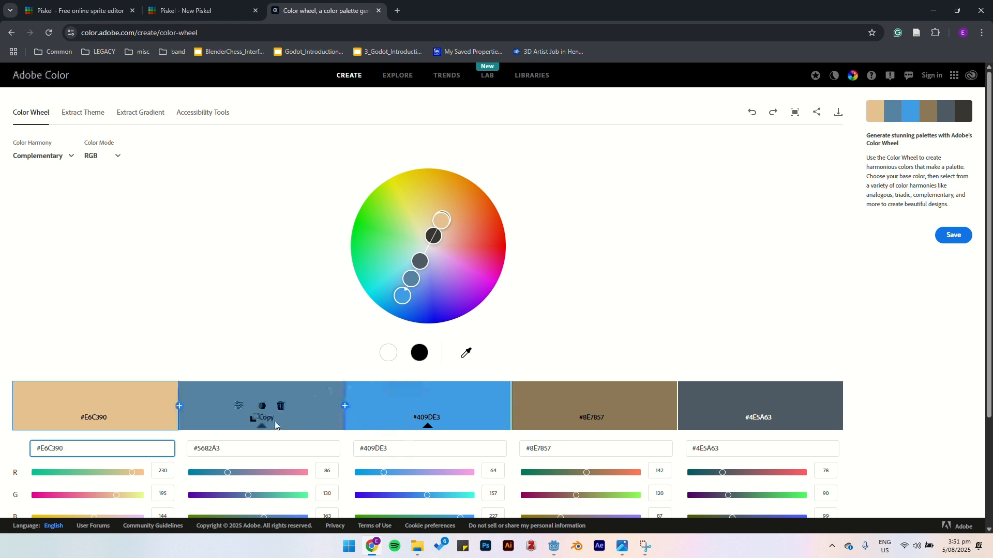
scroll(284, 424, "down", 2)
left_click_drag(225, 347, 184, 342)
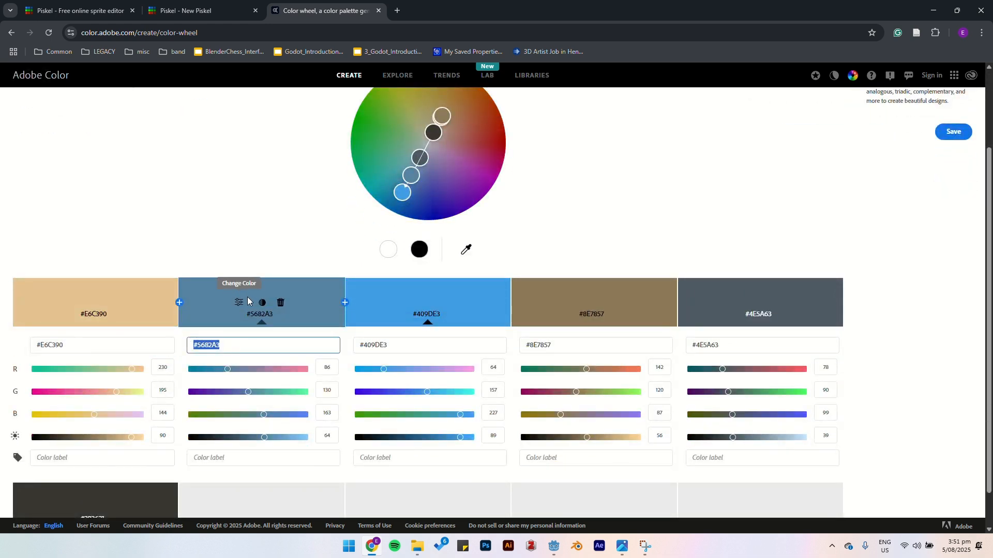
left_click(186, 11)
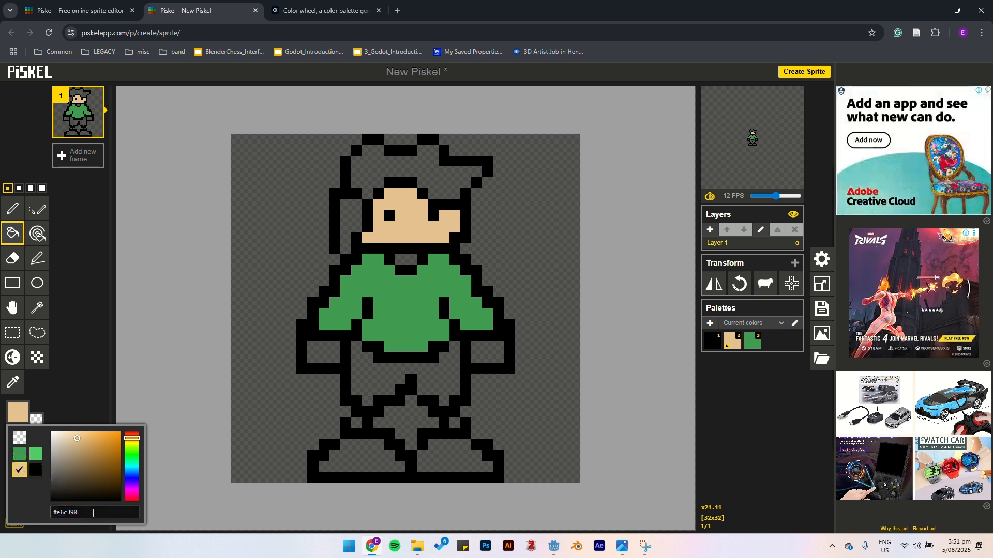
type("#5682a3")
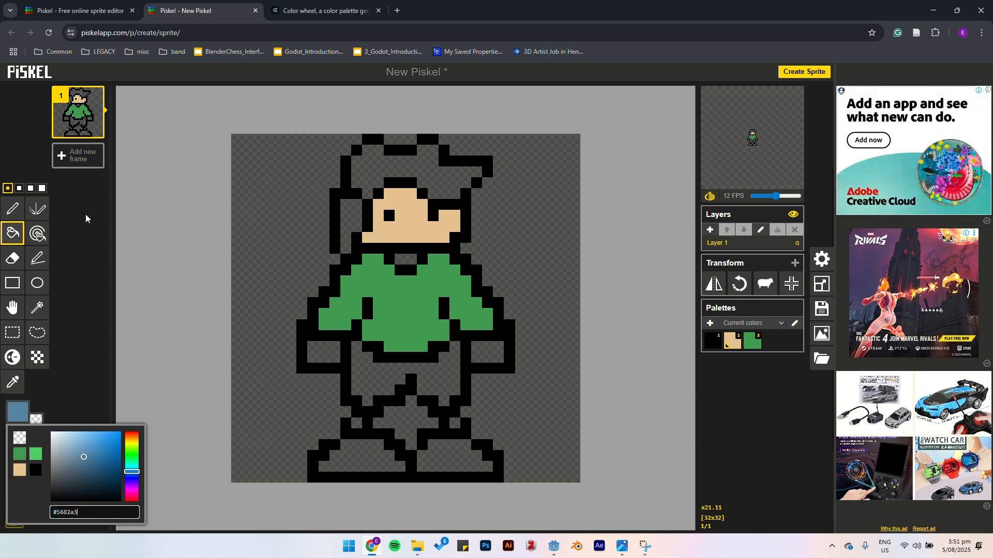
Undo the green shirt fill and fill the shirt with slate blue #5682a3 using the Paint bucket.
key("ctrl+z")
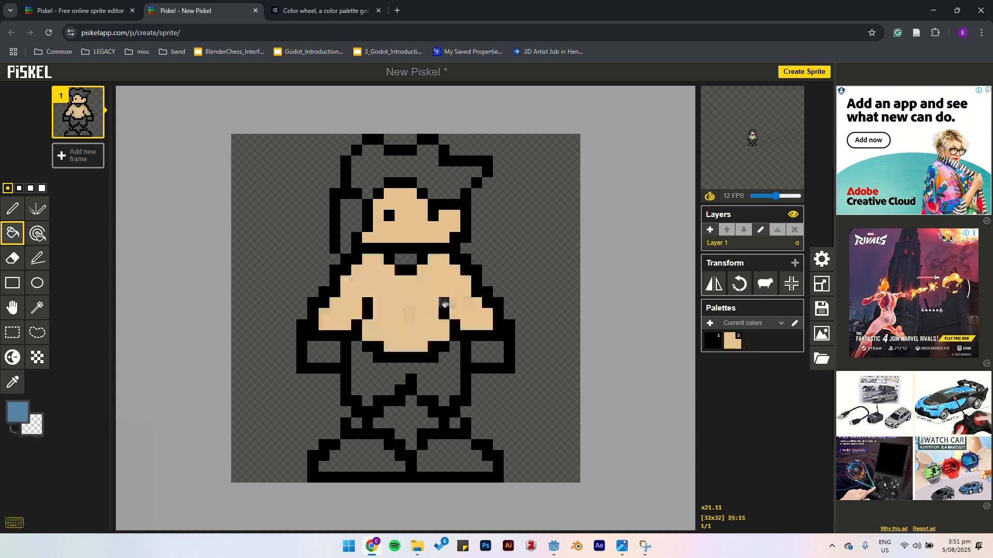
left_click(16, 237)
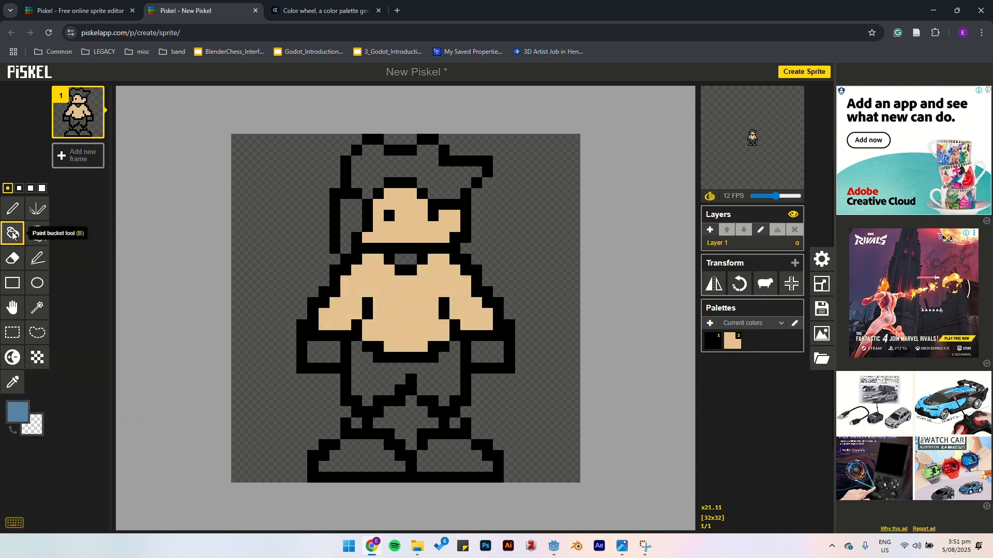
left_click(20, 419)
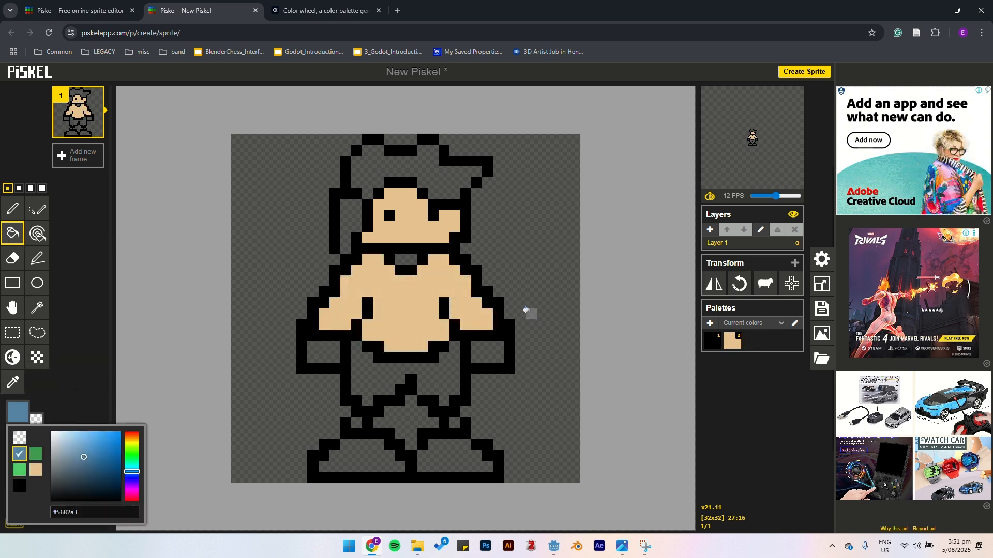
left_click(417, 269)
Copy the bright blue #409DE3 from Adobe Color, make it Piskel's primary color and fill the shorts with it.
left_click(347, 20)
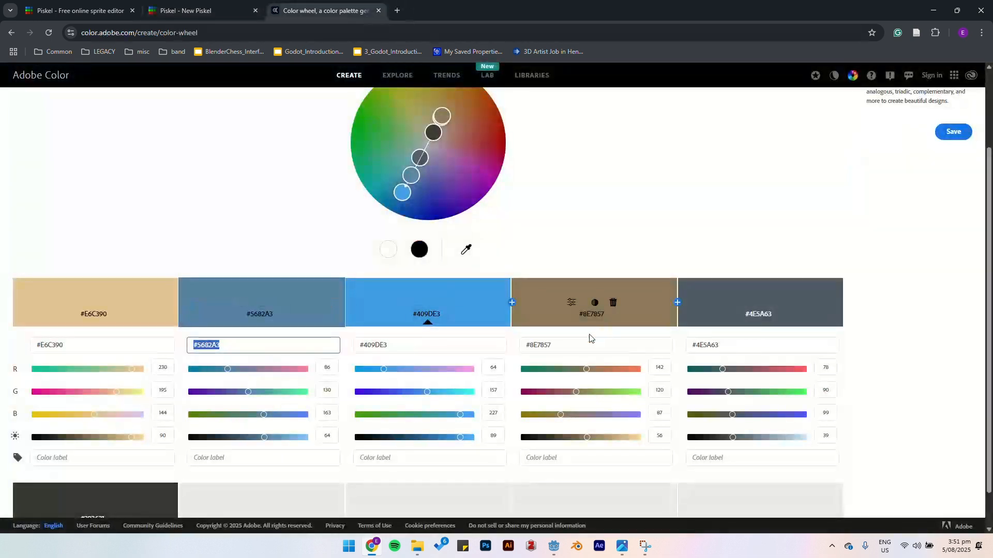
left_click_drag(388, 345, 364, 349)
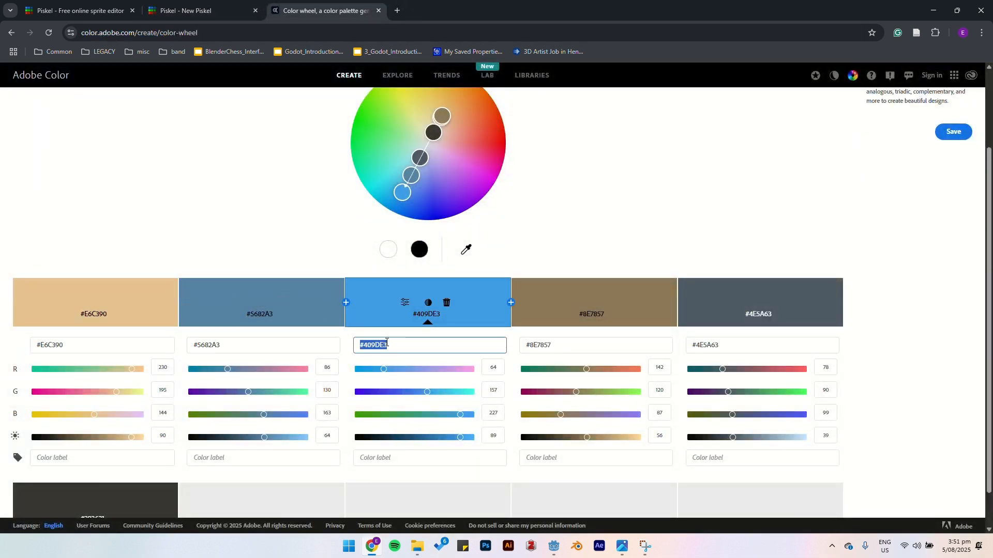
left_click(258, 7)
left_click(365, 380)
left_click(282, 12)
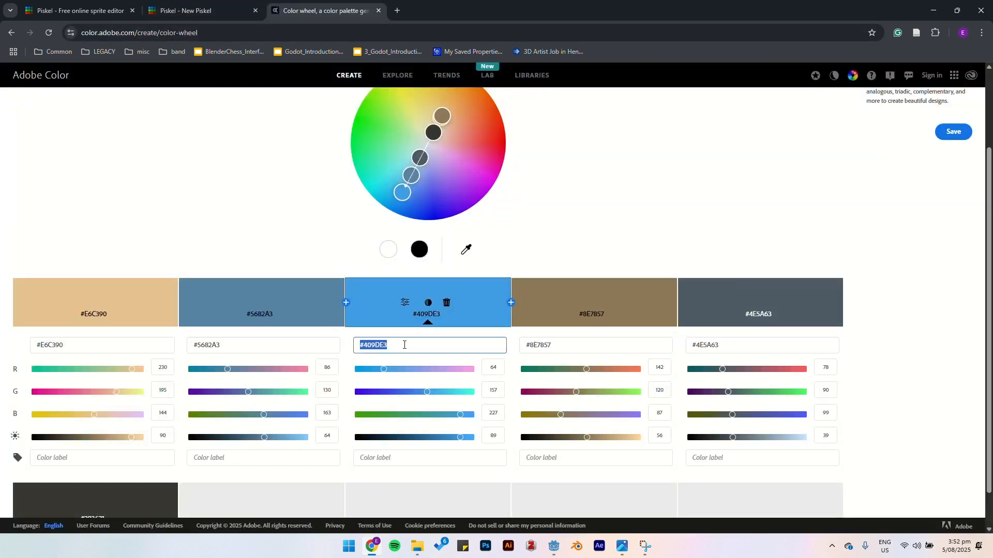
left_click(189, 8)
left_click(18, 410)
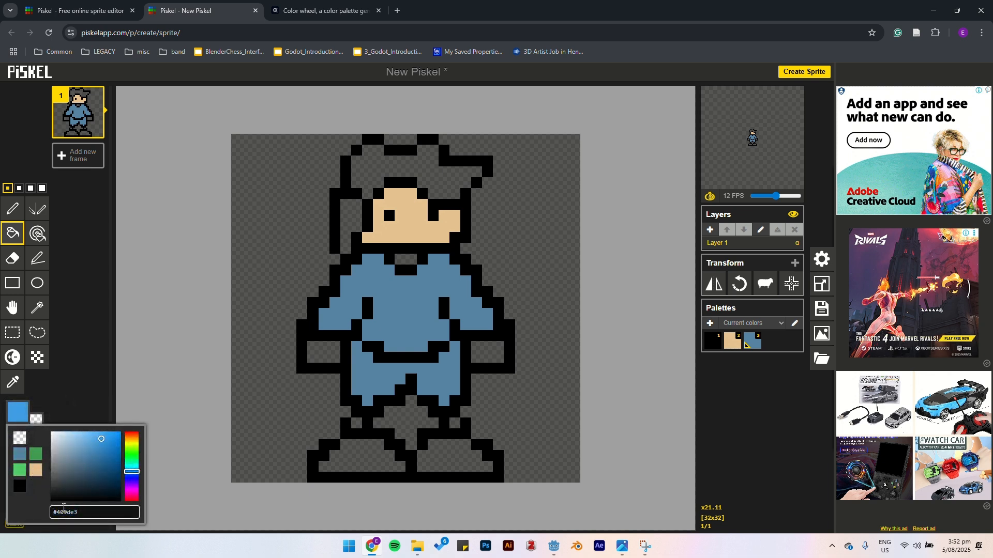
left_click(381, 375)
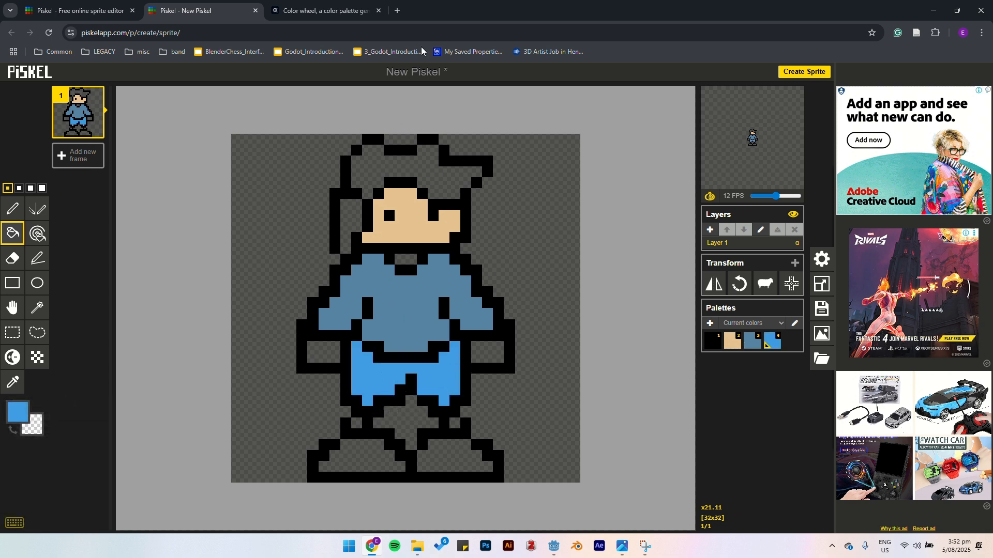
Copy the brown hex code #8E7857 from Adobe Color and set it as the primary color in Piskel.
left_click(323, 10)
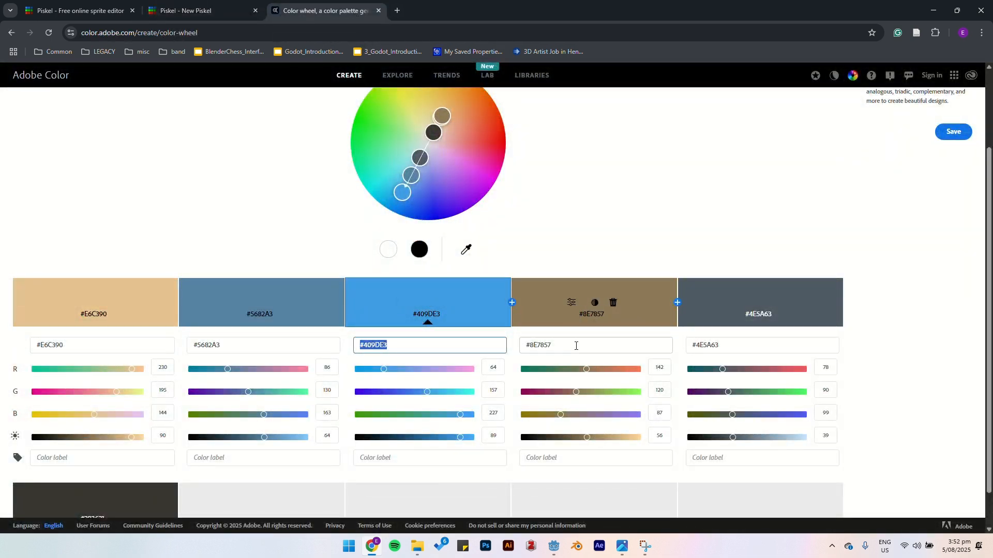
left_click(576, 346)
left_click(186, 10)
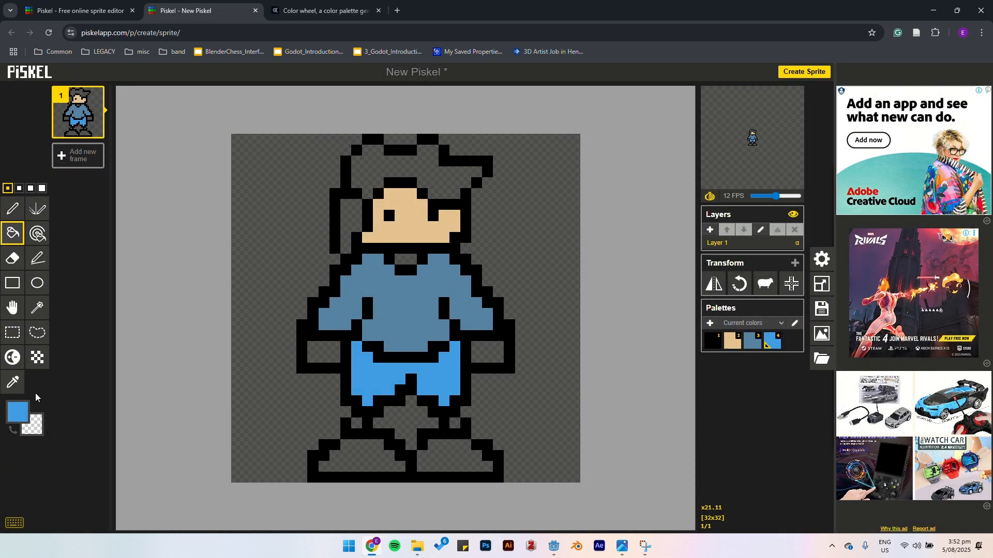
left_click(18, 412)
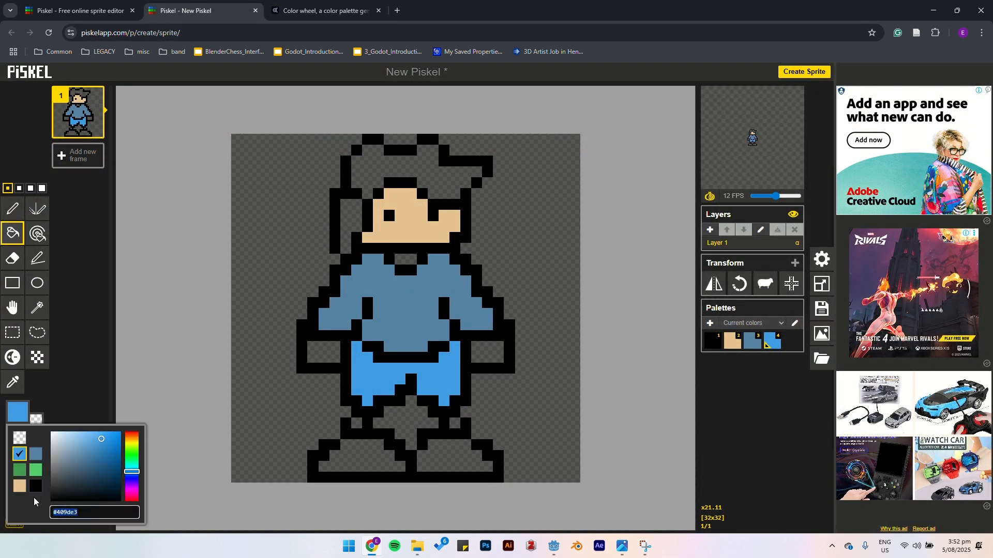
type("#8e7857")
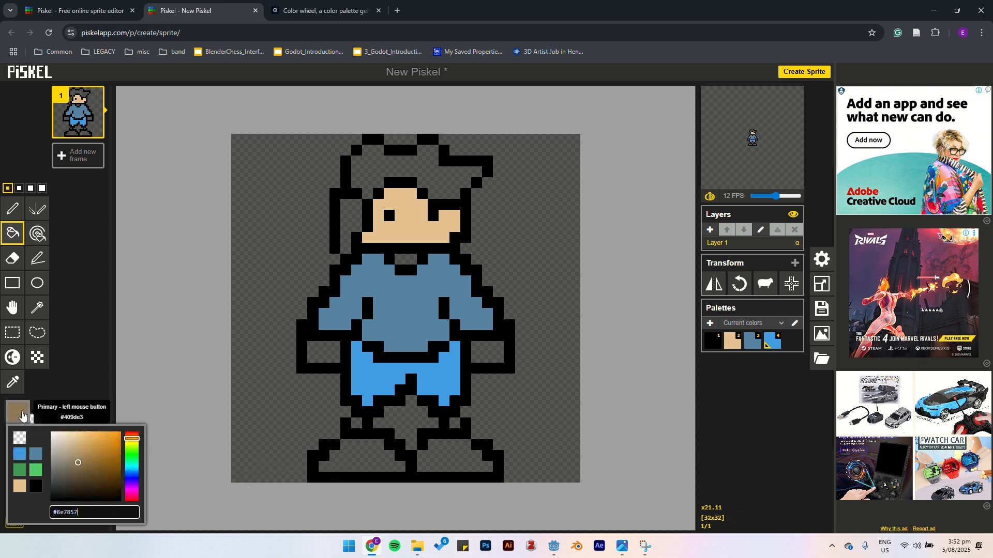
Fill both of the character's shoes with the brown #8e7857.
left_click(356, 449)
left_click(366, 455)
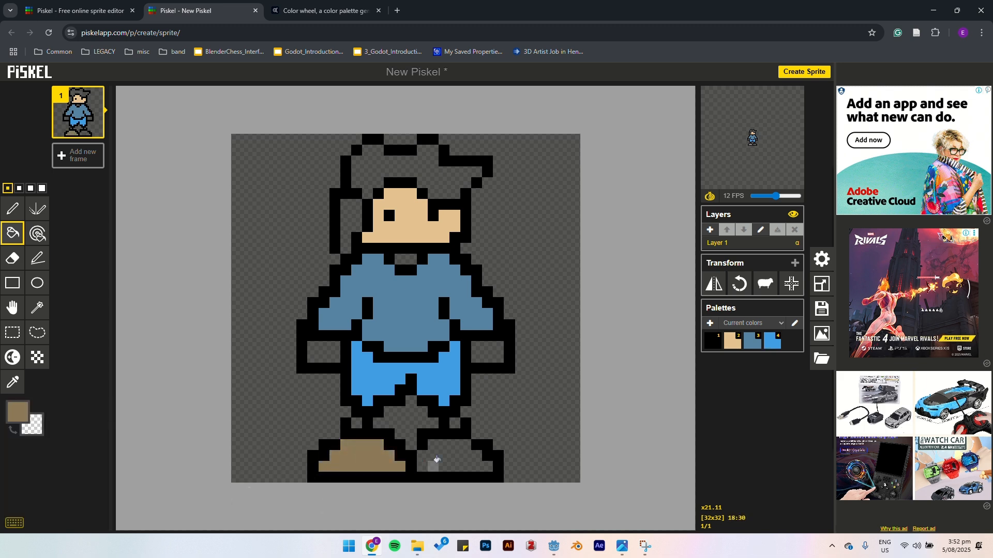
left_click(447, 459)
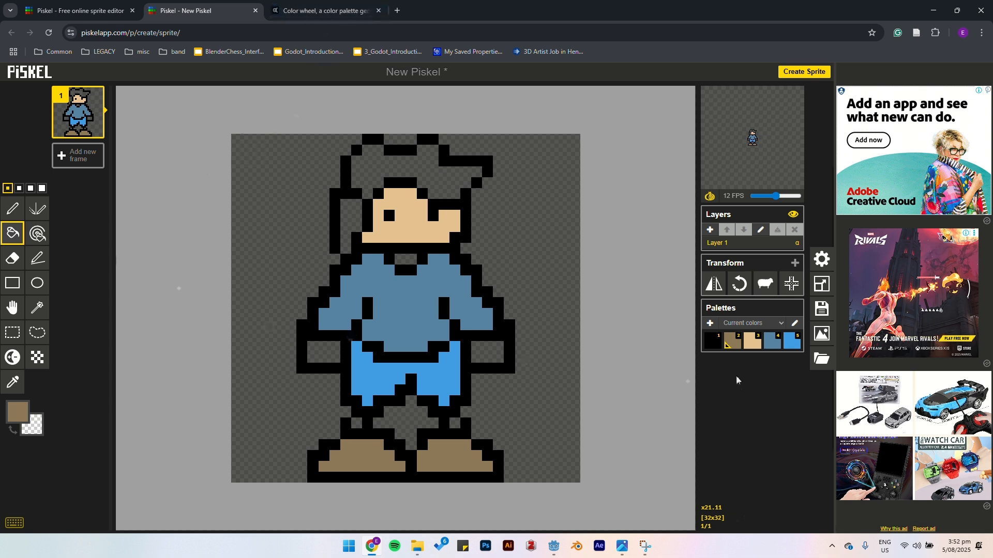
Fill the hands, neck and ankles with the palette's skin tone, and both hair areas with the palette's brown.
left_click(752, 350)
left_click(483, 349)
left_click(321, 360)
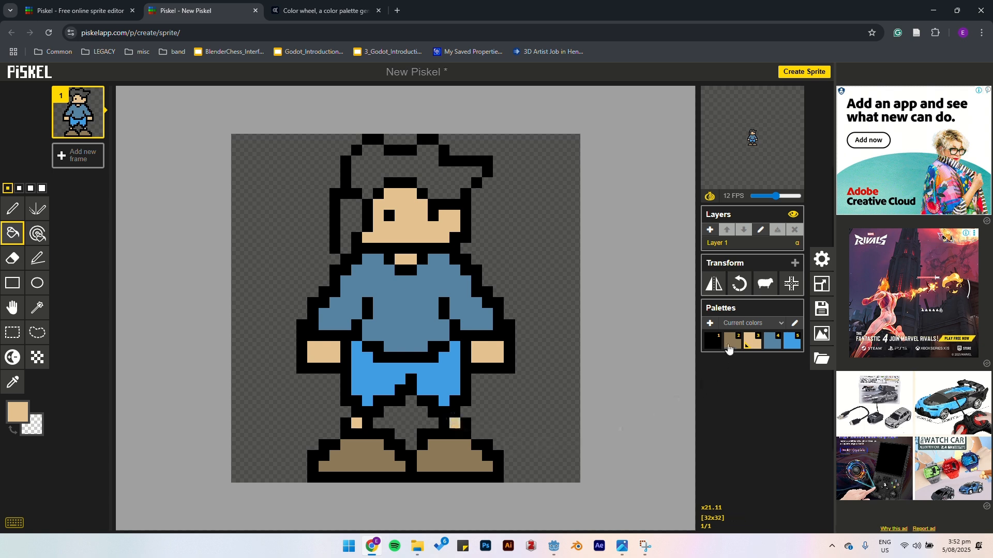
left_click(448, 177)
left_click(351, 215)
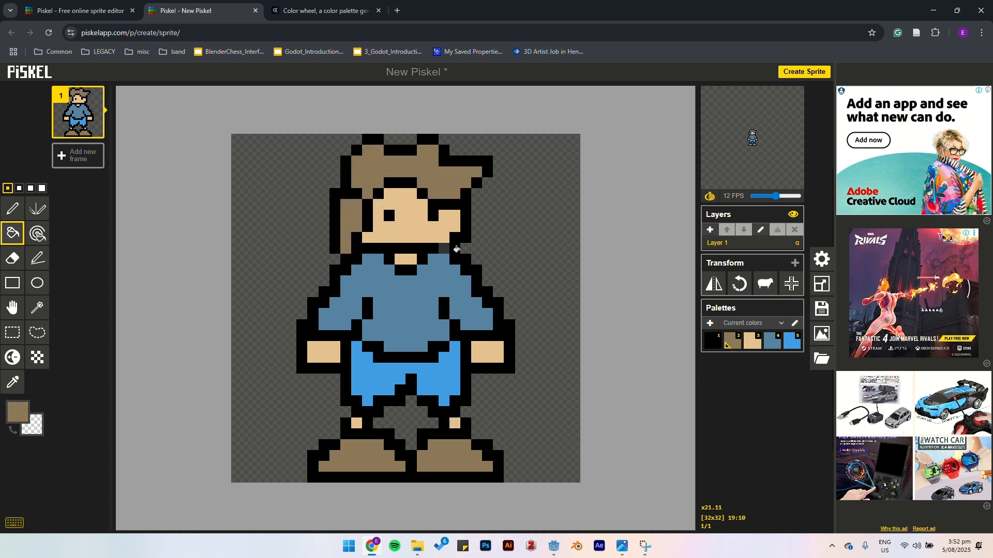
Copy the dark slate hex code #4E5A63 from Adobe Color and set it as the primary color in Piskel.
left_click(327, 13)
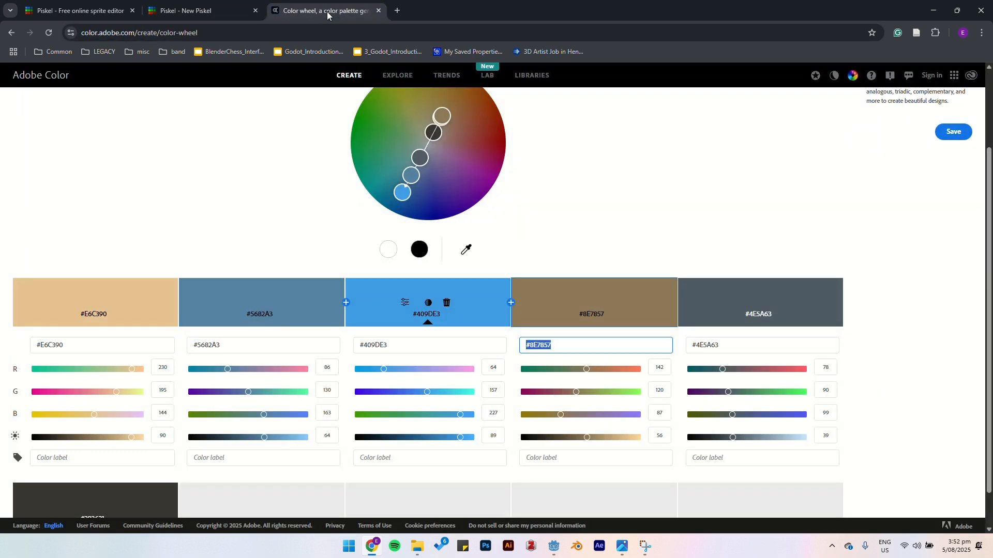
left_click(724, 348)
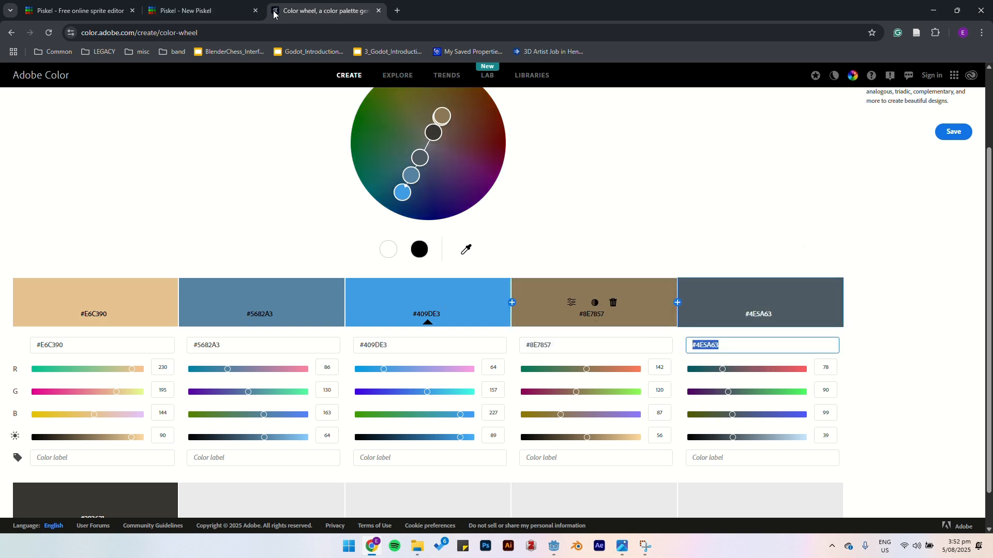
left_click(223, 11)
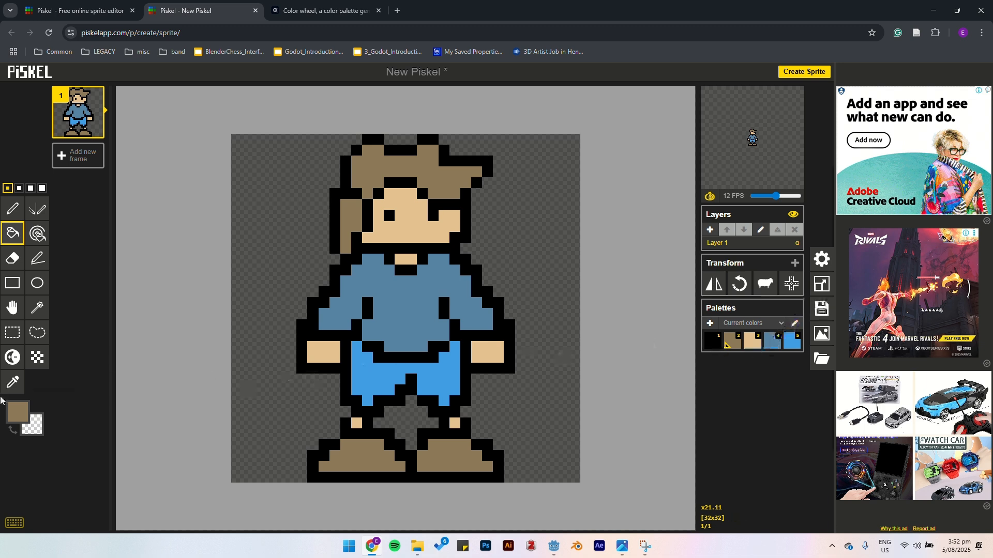
left_click(18, 412)
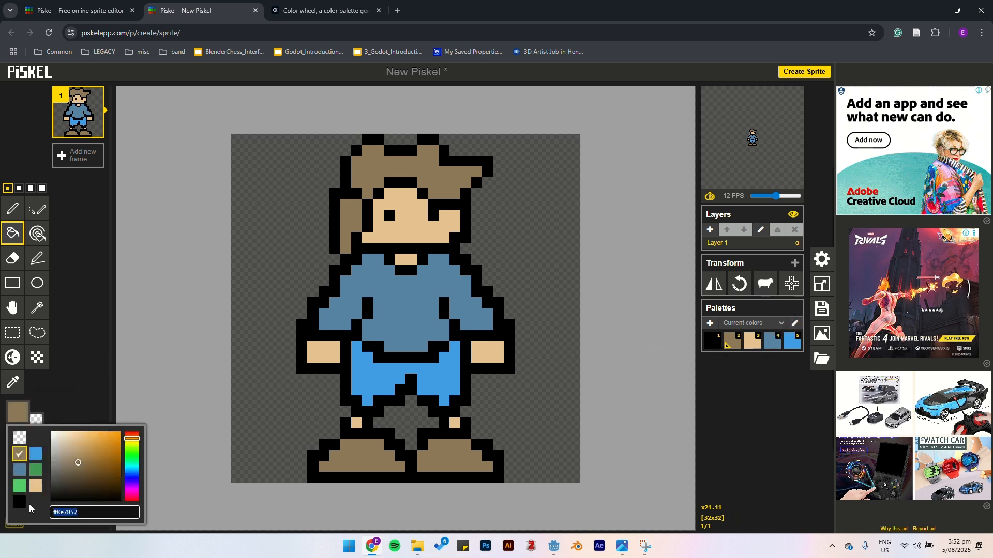
type("#4e5a63")
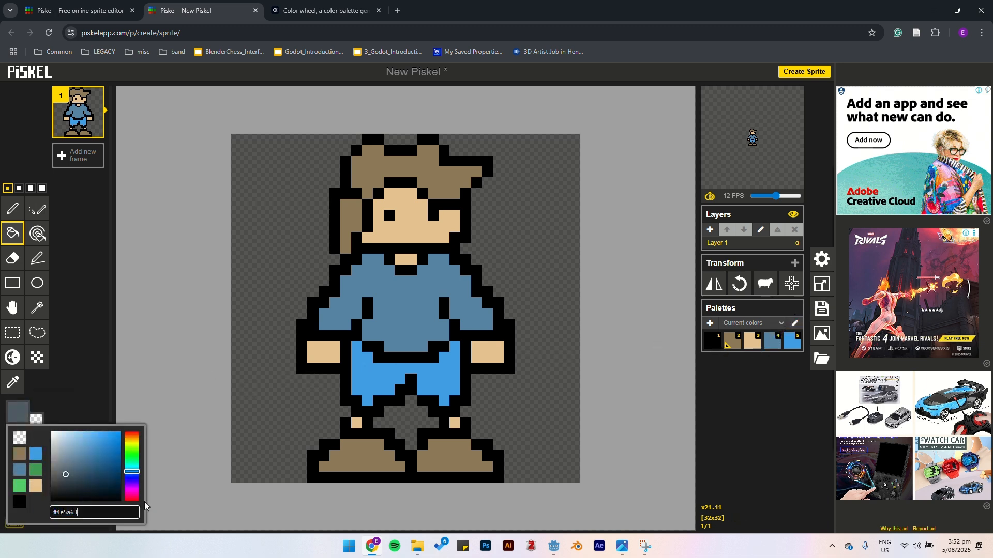
Refill both hair areas, on top of the head and behind the face, with dark slate #4e5a63.
left_click(388, 152)
left_click(388, 151)
left_click(351, 225)
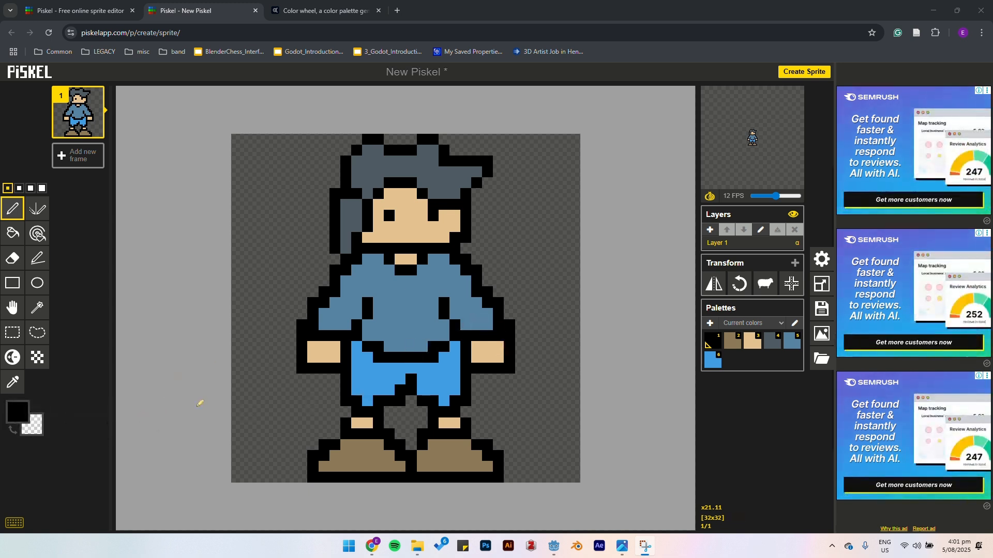
Try highlighting the outer edge of the shirt's left sleeve and shoulder with the Lighten tool, and undo the strokes.
left_click(12, 361)
mouse_move(334, 311)
left_mouse_down()
mouse_move(320, 326)
mouse_move(333, 315)
left_mouse_up()
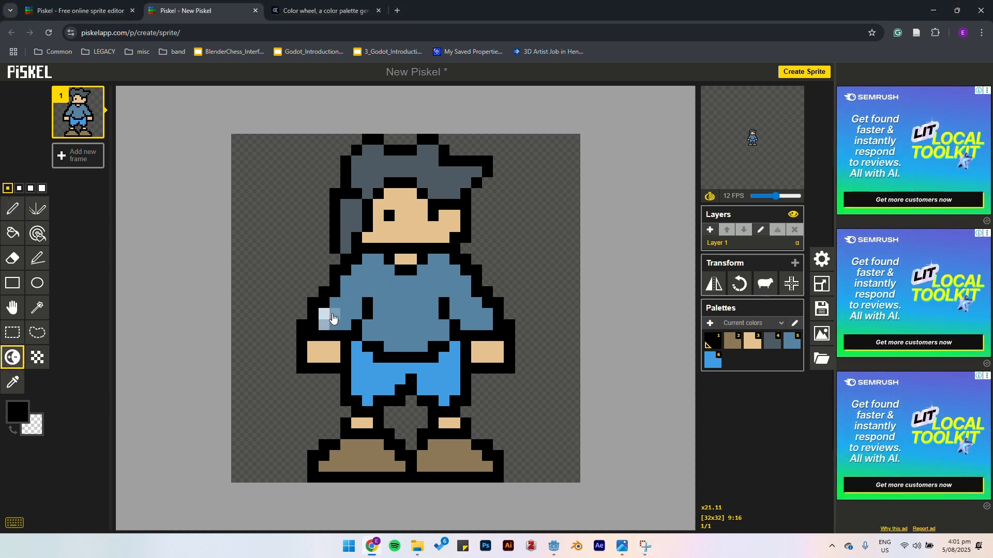
left_click_drag(349, 278, 370, 258)
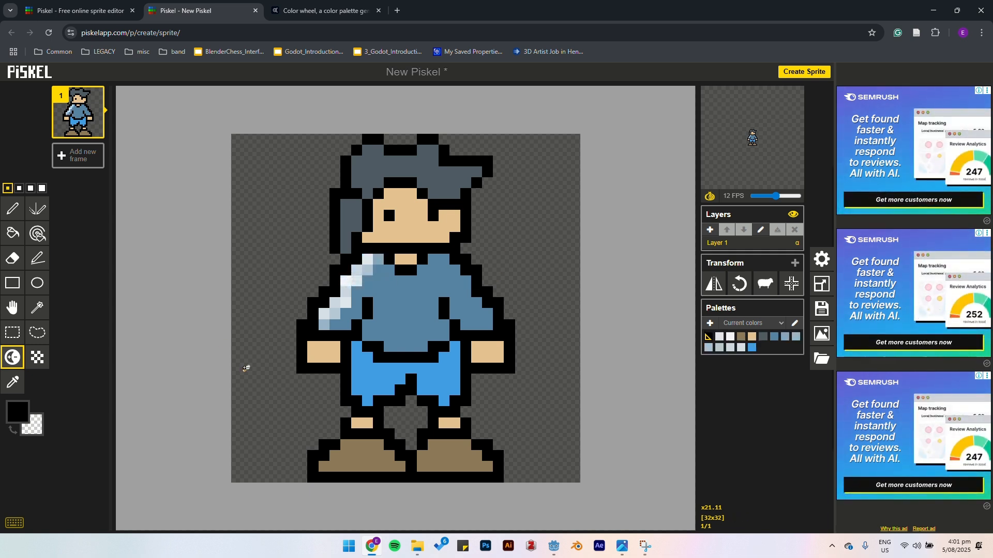
key("ctrl+z")
key("ctrl+z")
key("ctrl+z")
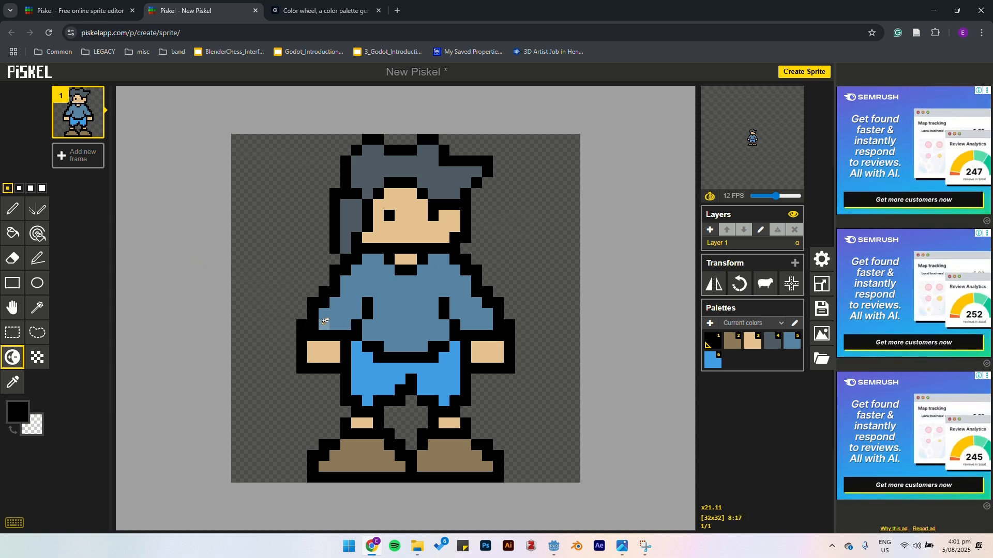
Lighten one pixel on the shirt's left shoulder, and use that light blue with the Pen to draw highlights down the shoulder and sleeve.
left_click(371, 255)
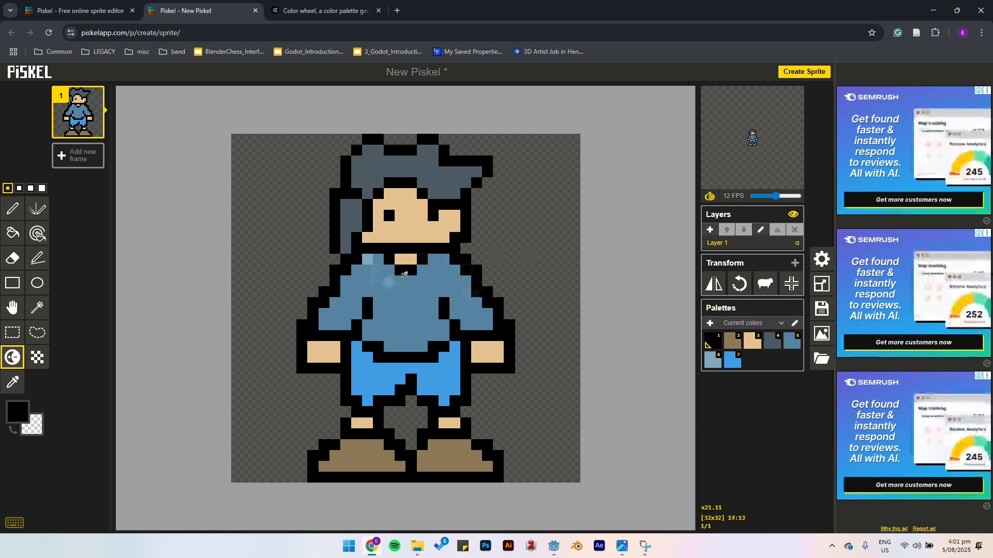
left_click(12, 210)
left_click(714, 361)
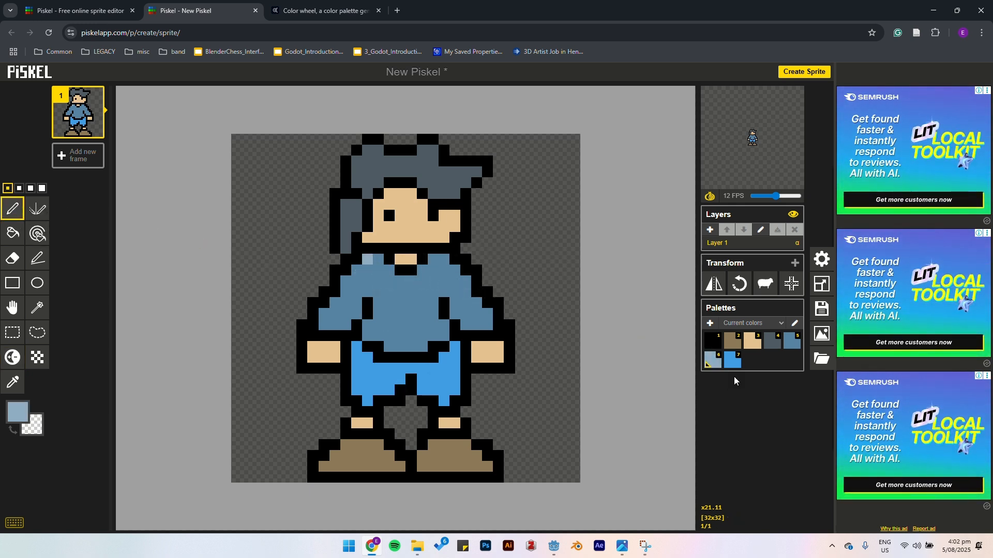
left_click_drag(373, 259, 324, 314)
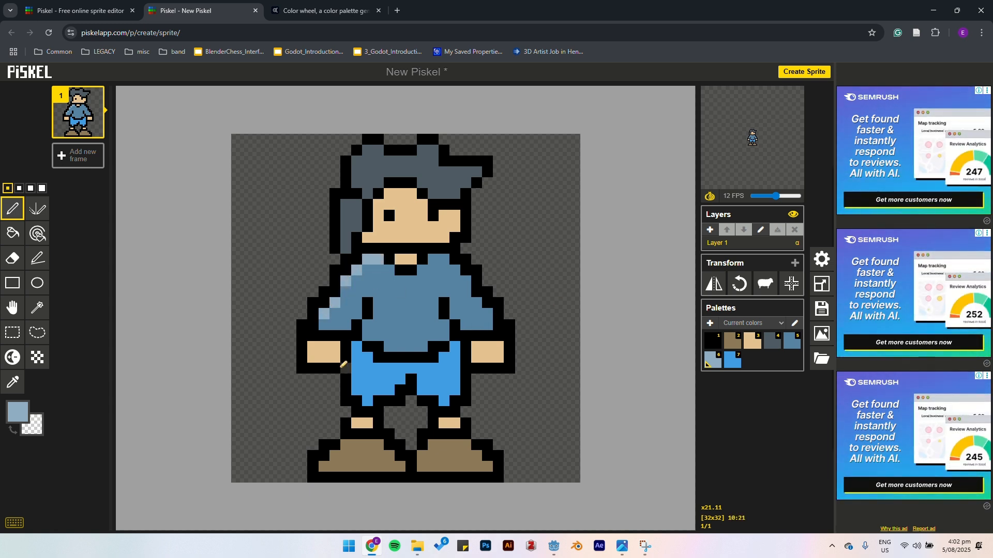
Draw light blue highlight pixels on the hair's left edges and upper tufts, and down the left edge of the shorts.
left_click_drag(351, 203, 351, 215)
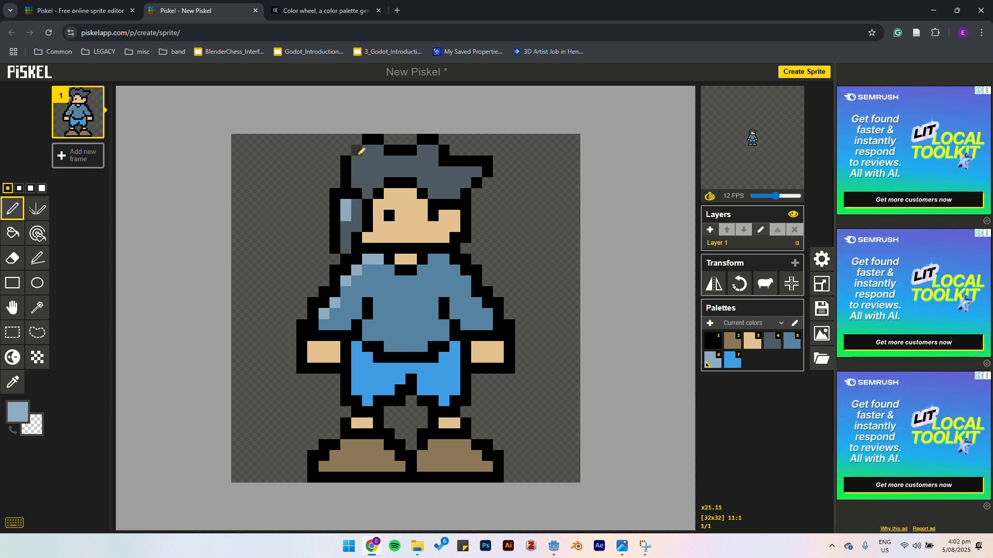
left_click(422, 150)
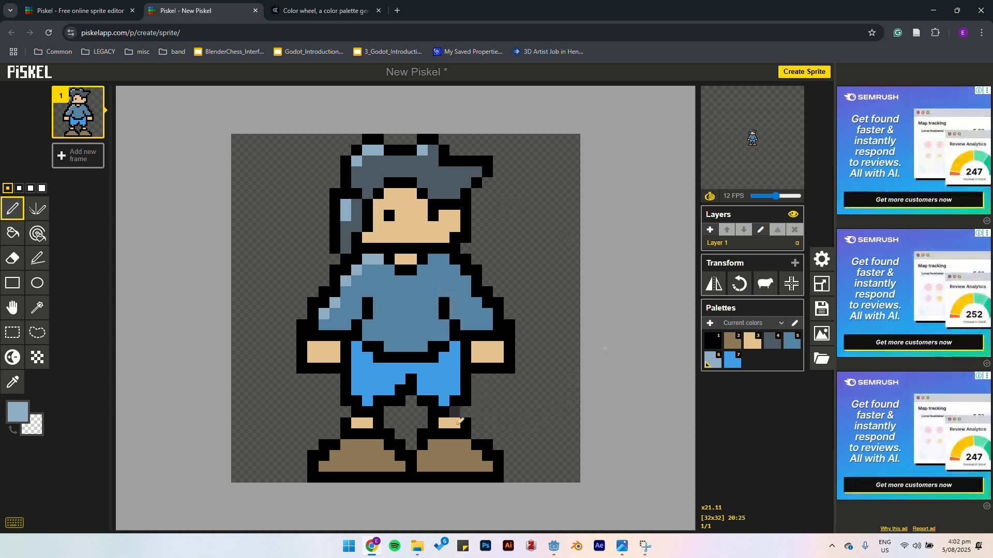
left_click_drag(357, 348, 357, 390)
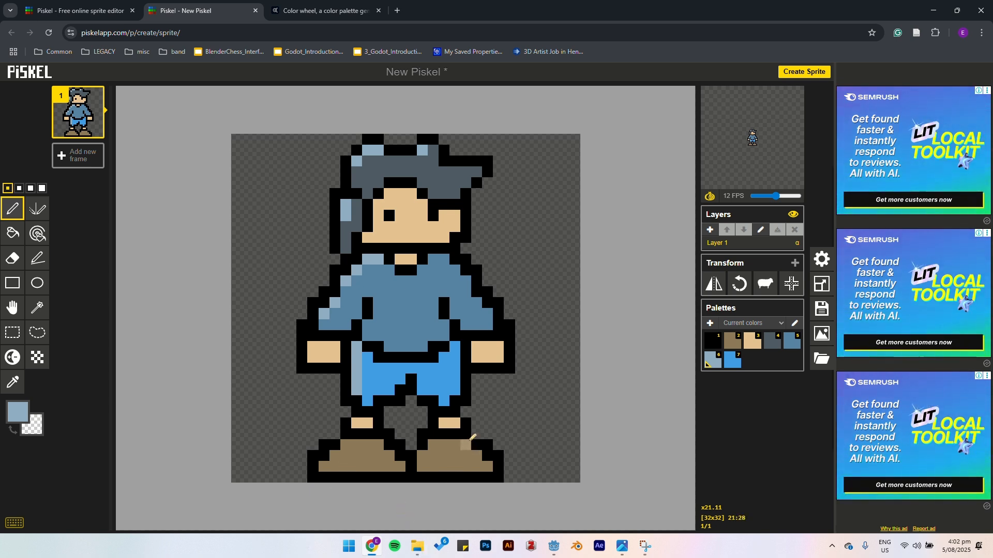
Undo the light blue highlight on the left edge of the shorts and switch to the Lighten tool.
key("ctrl+z")
left_click(13, 357)
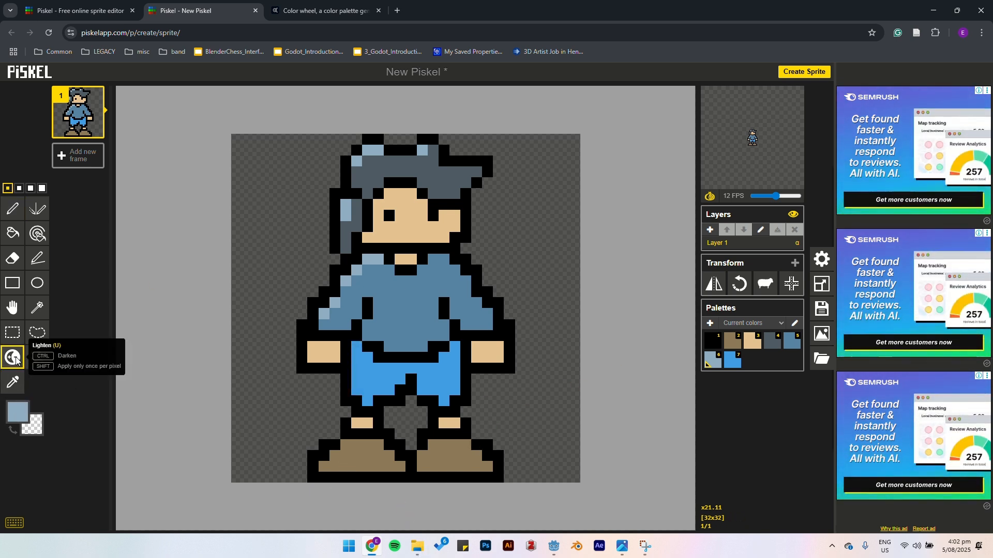
left_click(346, 322)
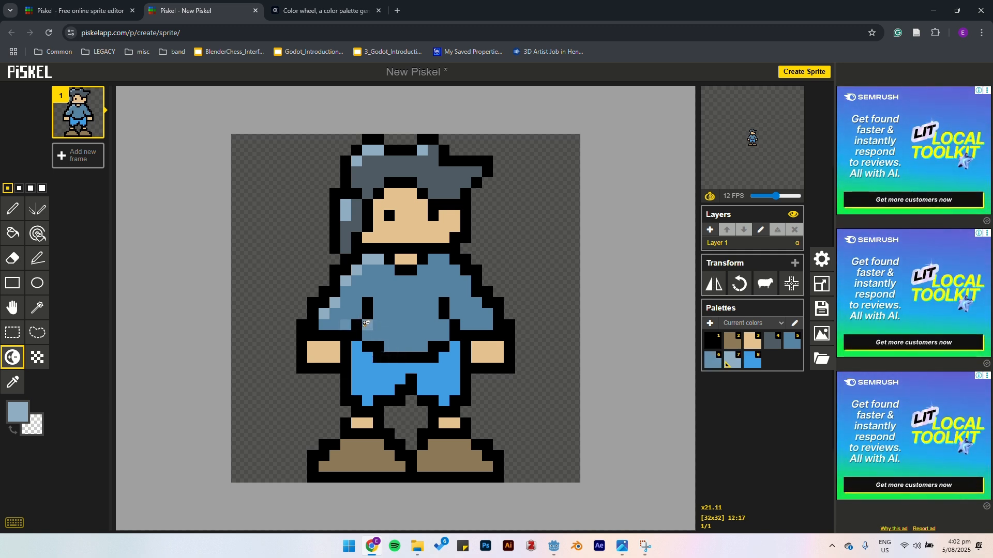
left_click(350, 326)
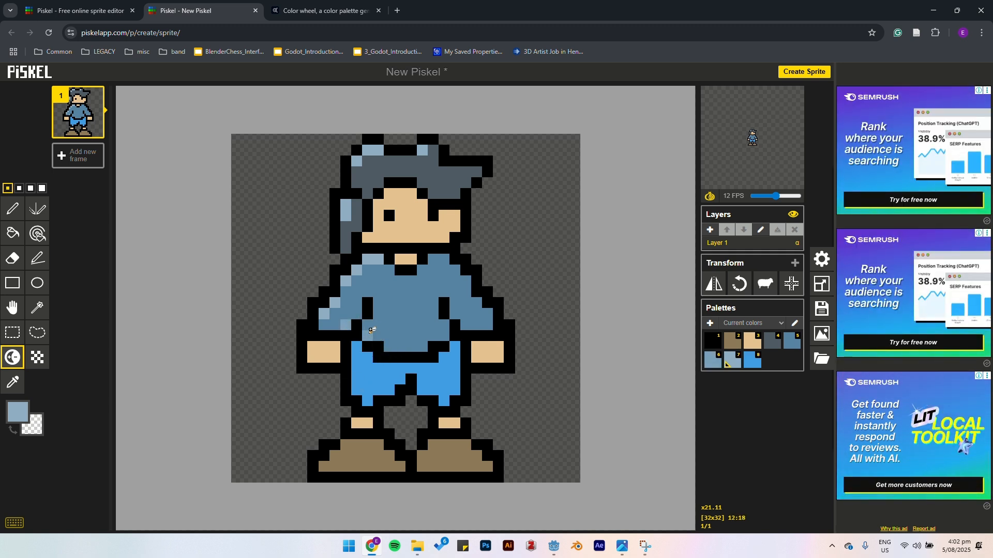
key("ctrl+z")
key("ctrl+z")
Darken one pixel at the left sleeve's lower inner edge, and use that dark blue with the Pen to shade the shirt below the left armpit.
left_click(345, 324, "ctrl")
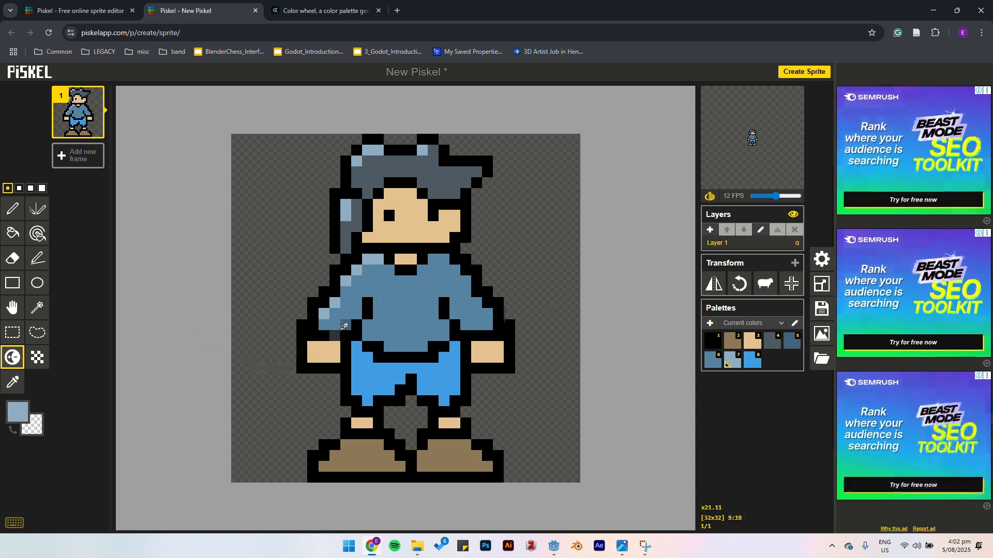
left_click(716, 365)
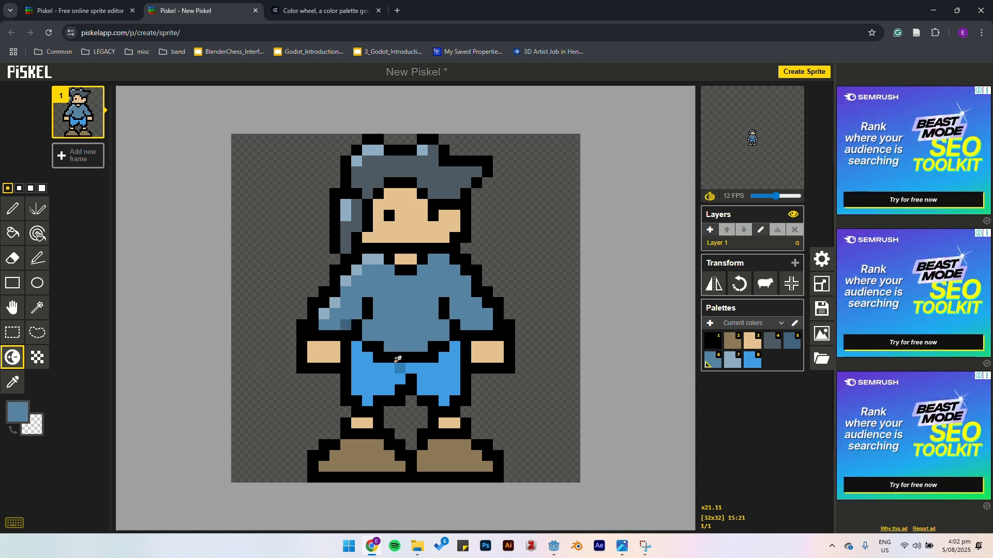
left_click(13, 208)
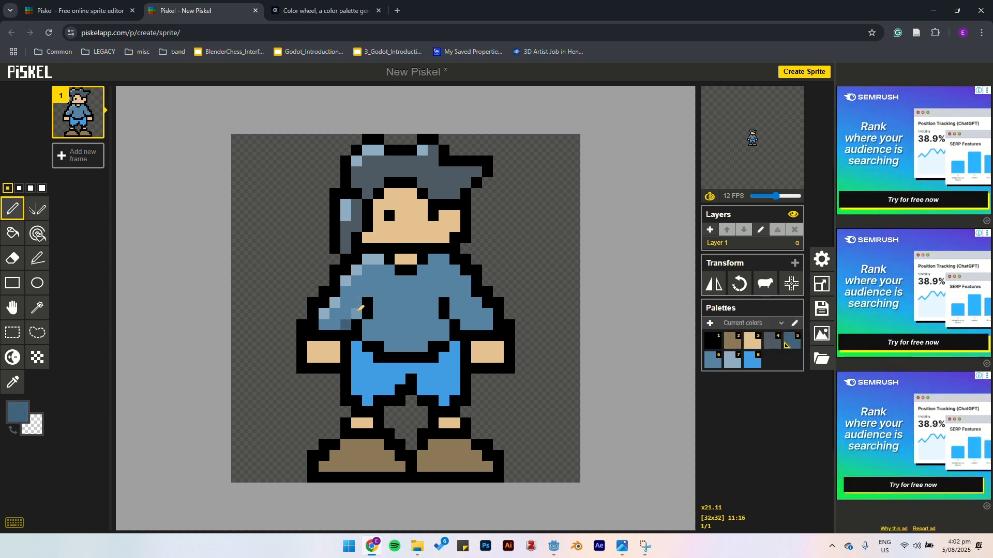
left_click_drag(369, 329, 369, 337)
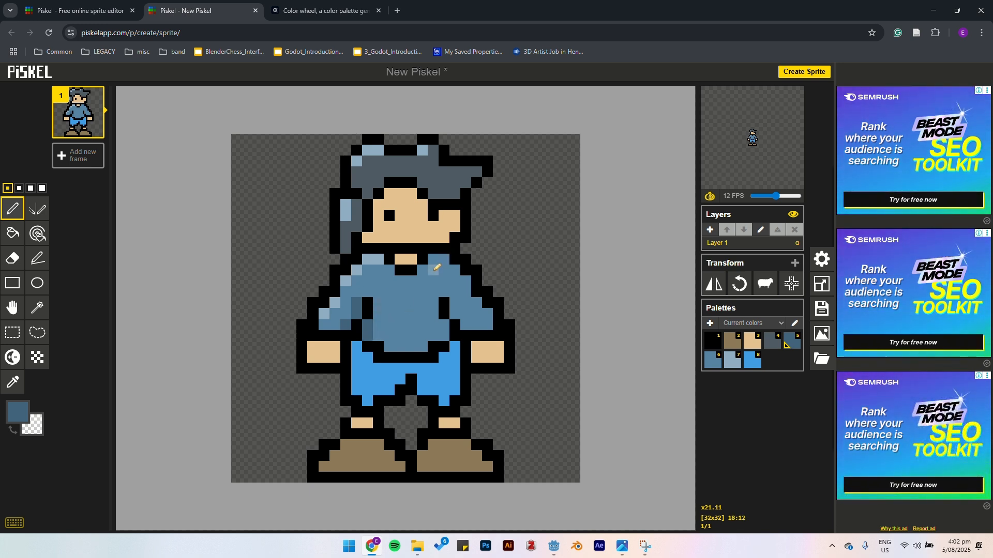
Draw dark blue shading along the shirt's hem, up the right side of the torso, and on the right shoulder and sleeve.
left_click_drag(444, 326, 434, 336)
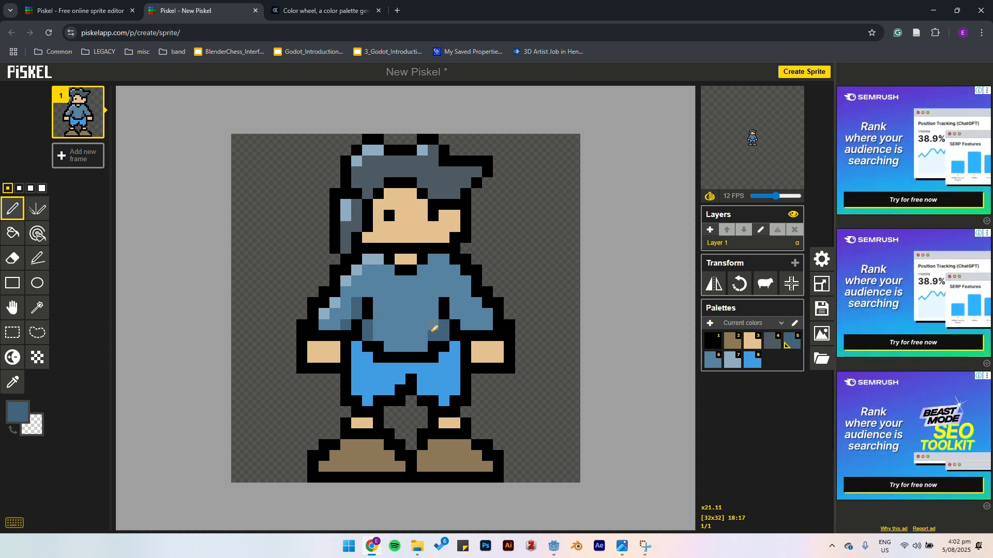
left_click(435, 325)
left_click(422, 336)
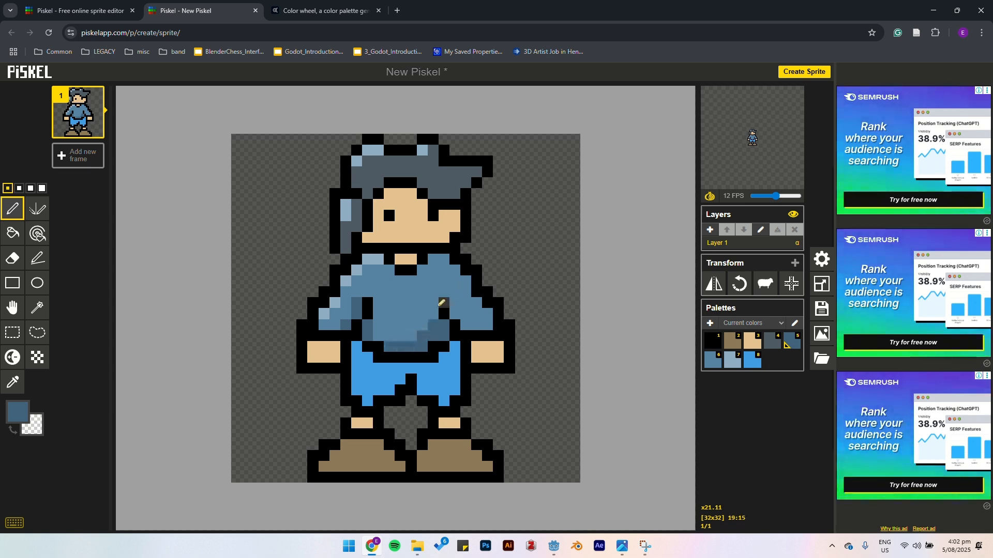
left_click(432, 281)
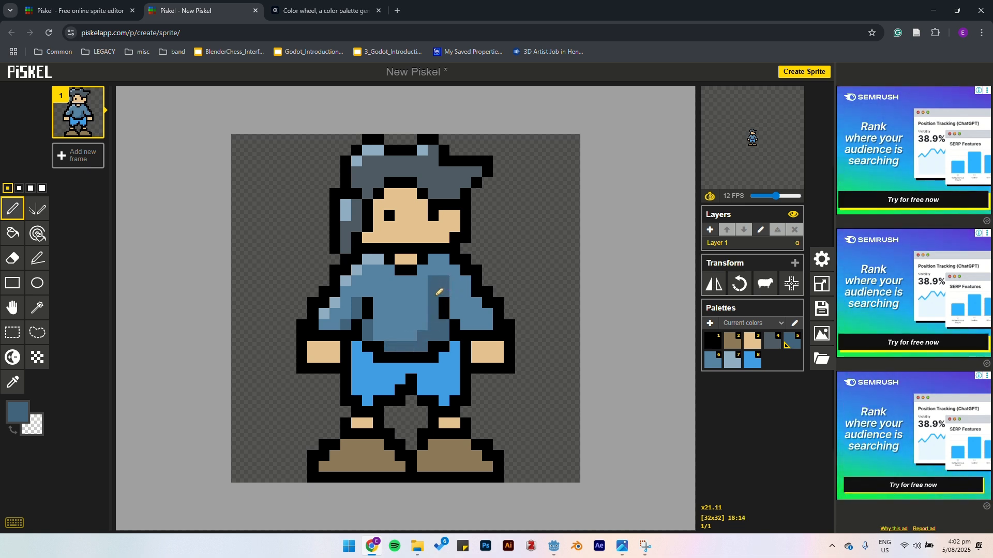
mouse_move(454, 312)
left_mouse_down()
mouse_move(473, 325)
mouse_move(488, 310)
left_mouse_up()
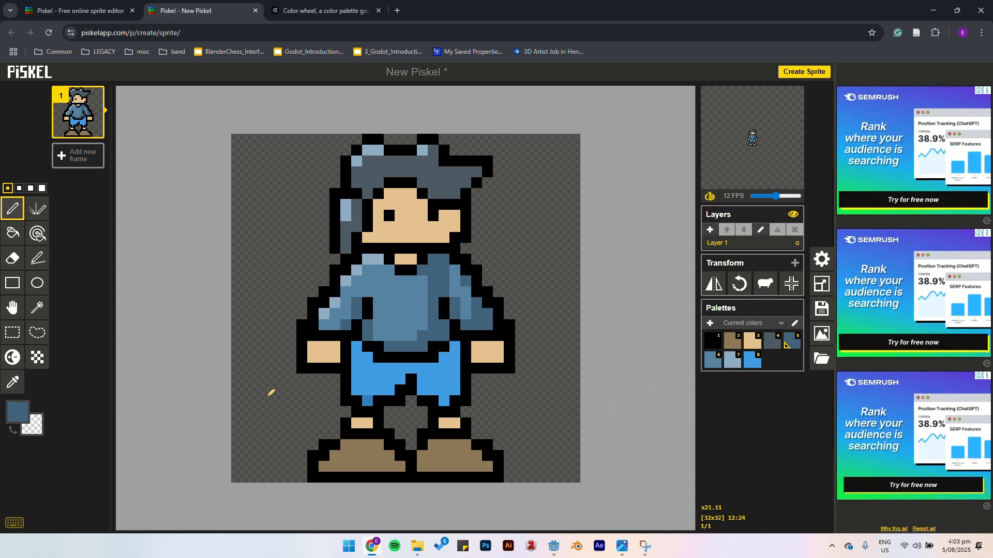
Lighten one pixel at the upper left corner of the shorts, and use that light blue with the Pen to highlight the shorts' left edge.
left_click(12, 358)
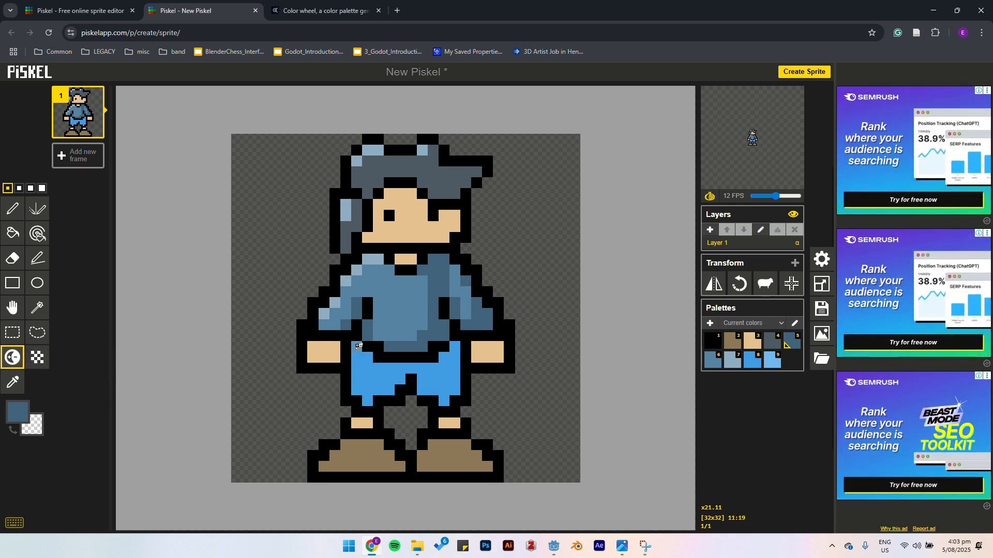
left_click(358, 347)
left_click(443, 423)
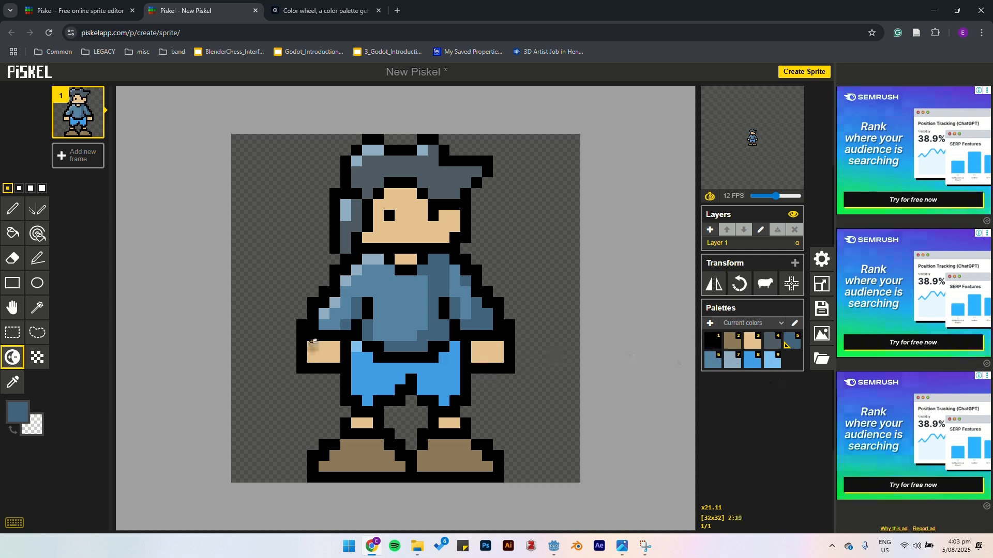
left_click(16, 215)
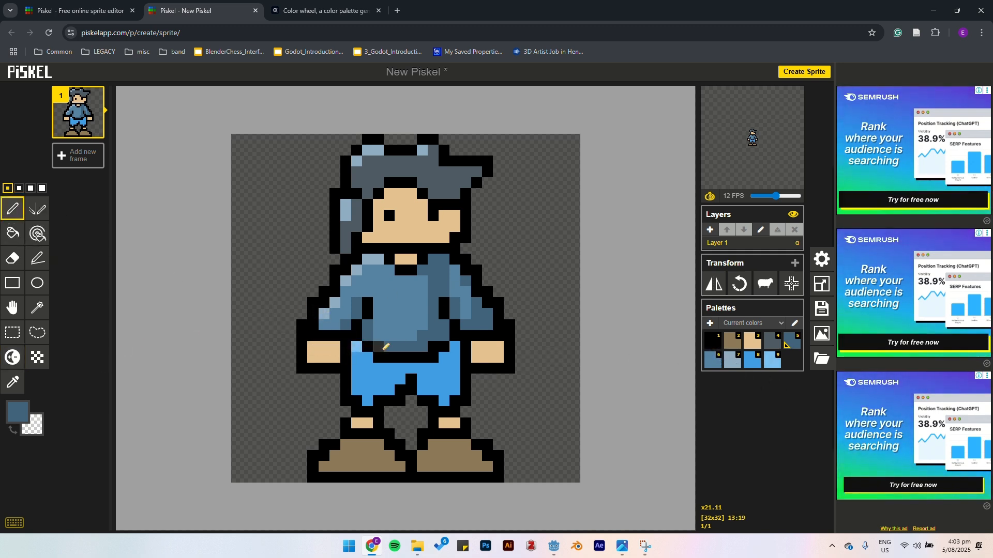
left_click(774, 360)
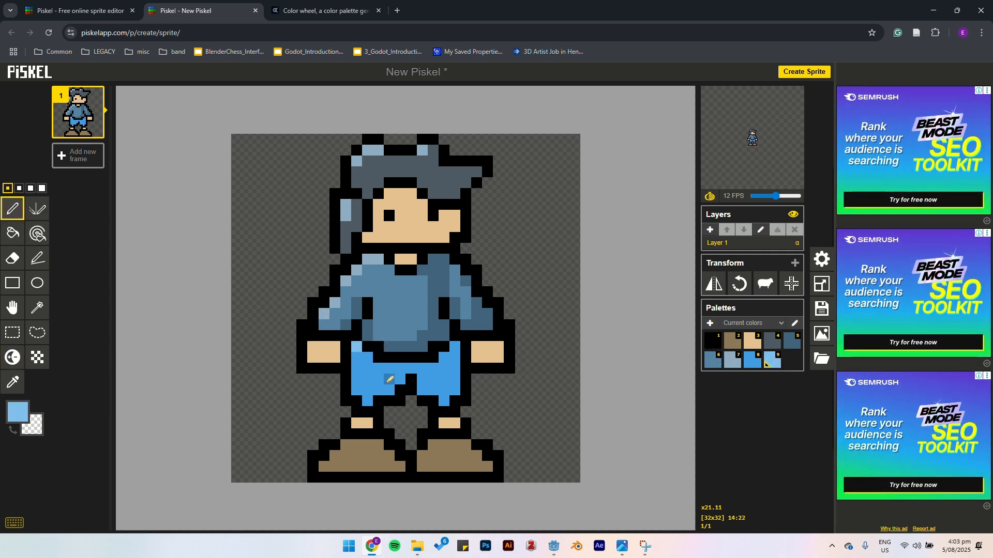
left_click(357, 367)
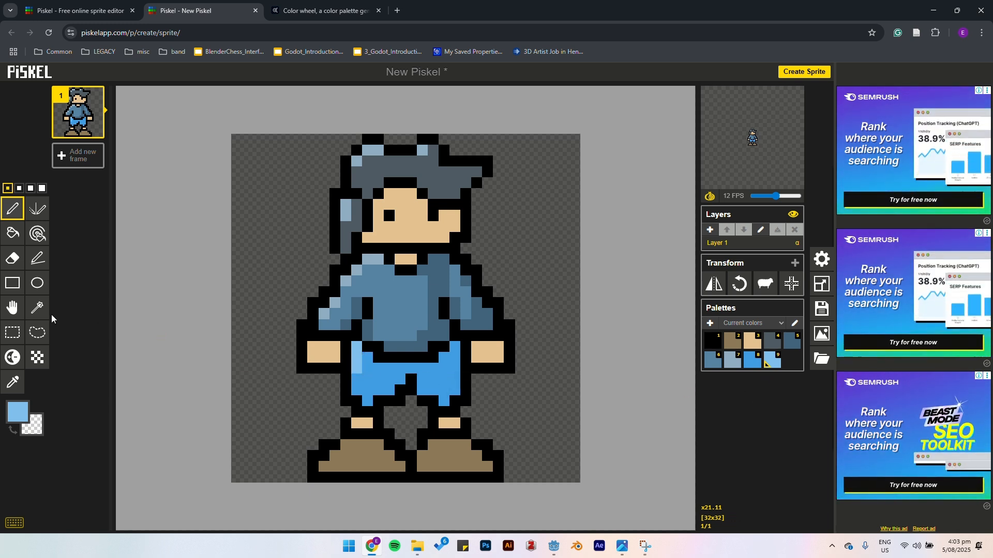
Shade both legs of the shorts with a darkened shorts blue, and touch up the shirt's lower right shadow with dark blue.
left_click(12, 357)
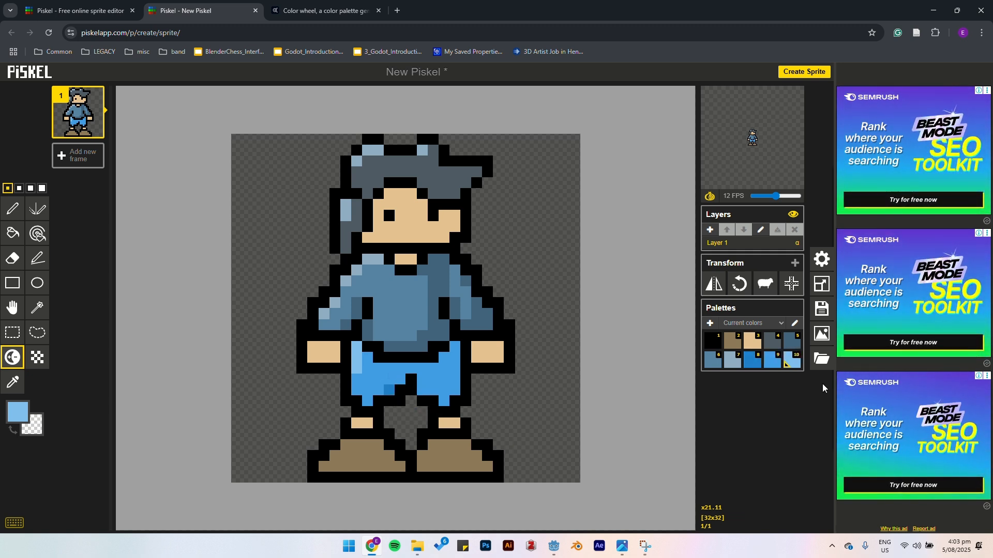
left_click(12, 209)
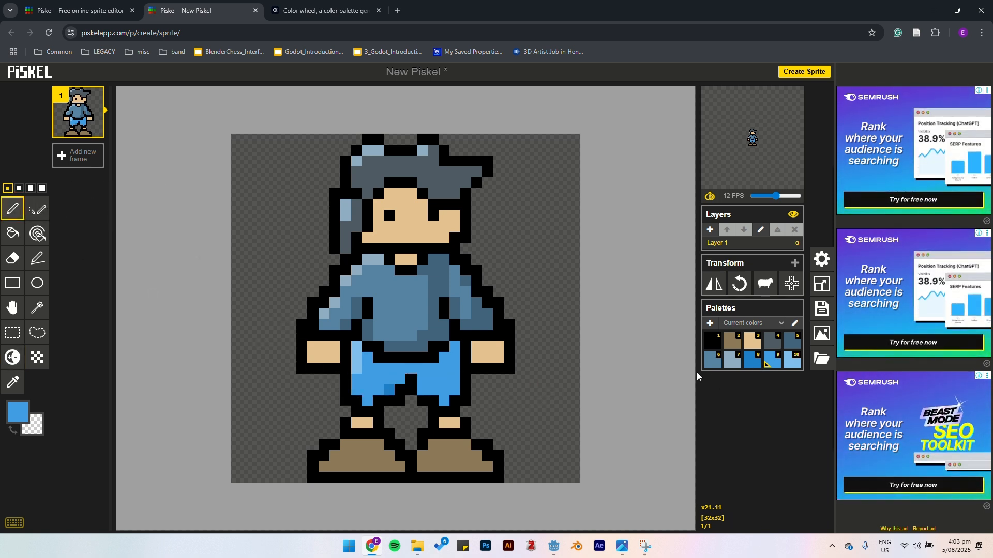
left_click(758, 362)
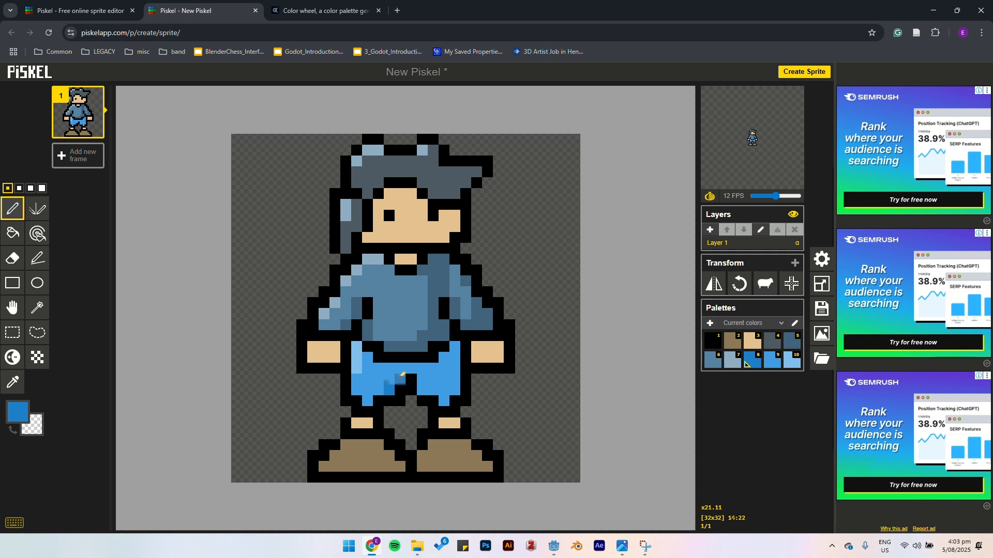
mouse_move(423, 369)
left_mouse_down()
mouse_move(423, 388)
mouse_move(453, 351)
left_mouse_up()
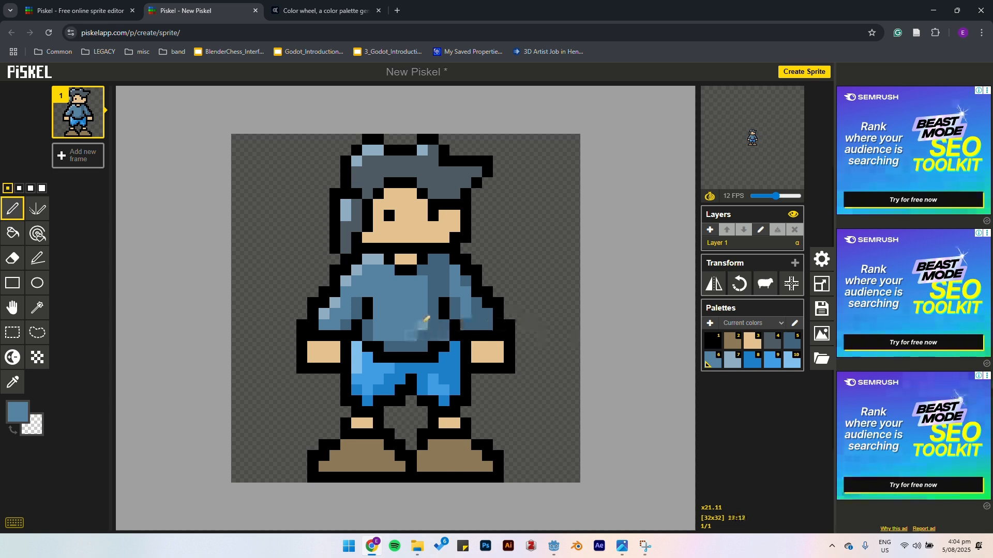
left_click(796, 344)
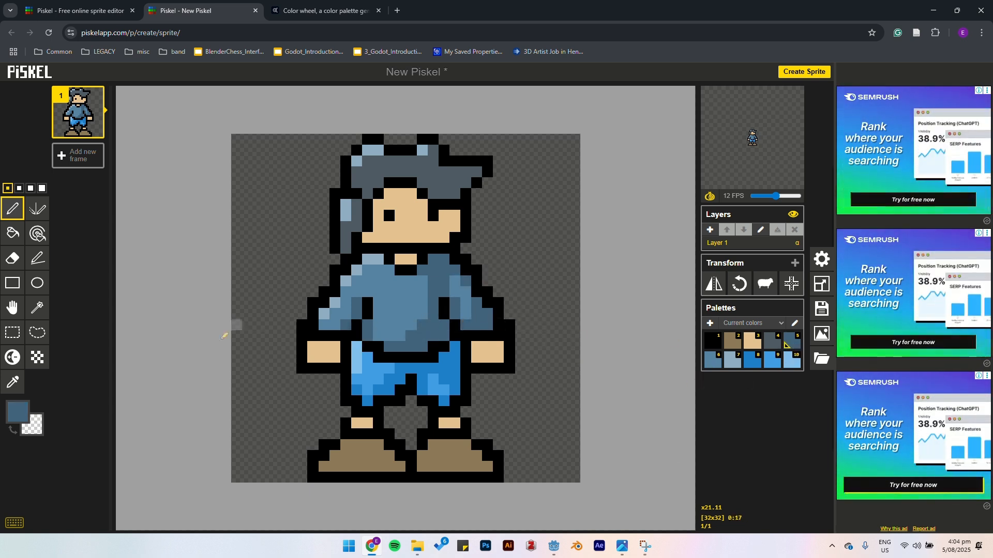
Darken one hair pixel, and use that dark slate with the Pen to shade the fringe, the hair's lower edge and the hair behind the face.
left_click(13, 357)
left_click(459, 193)
left_click(14, 209)
left_click(740, 337)
left_click(475, 173)
left_click(465, 183)
left_click_drag(445, 194, 434, 194)
left_click(422, 183)
left_click(378, 183)
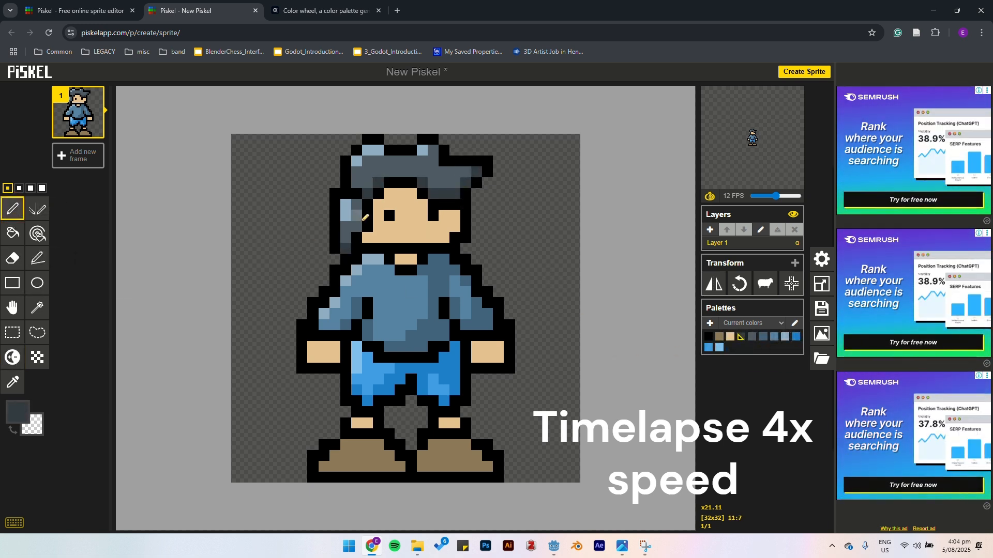
left_click(402, 171)
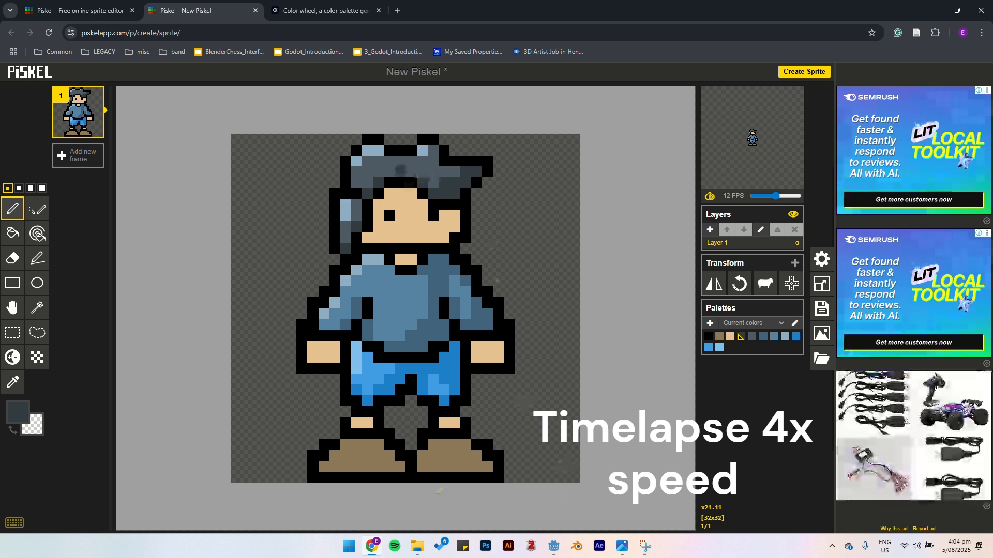
Shade the soles and ankles of both shoes with a darkened brown, and add a skin-tone highlight pixel on top of each shoe.
left_click(12, 357)
left_click(741, 337)
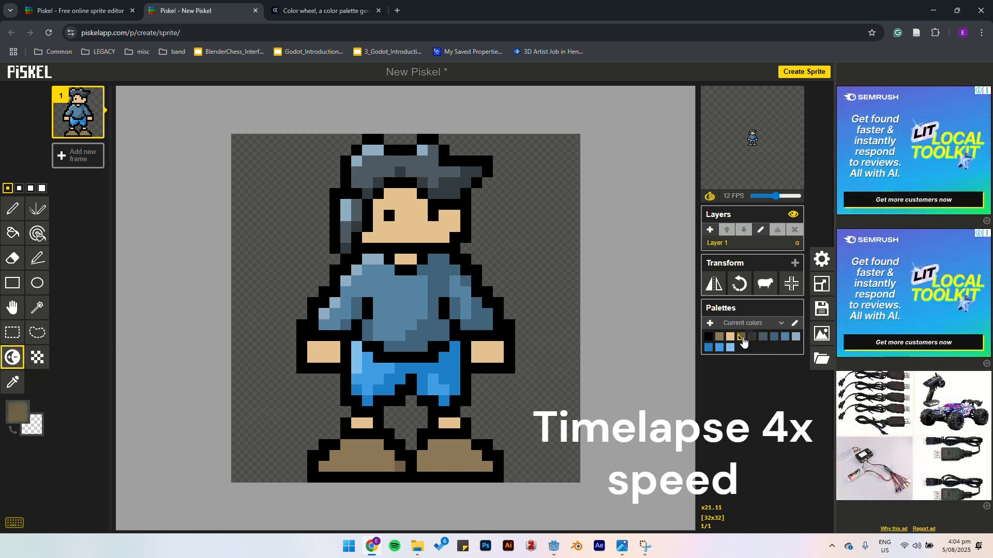
left_click(12, 208)
left_click(378, 444)
left_click_drag(420, 467, 468, 463)
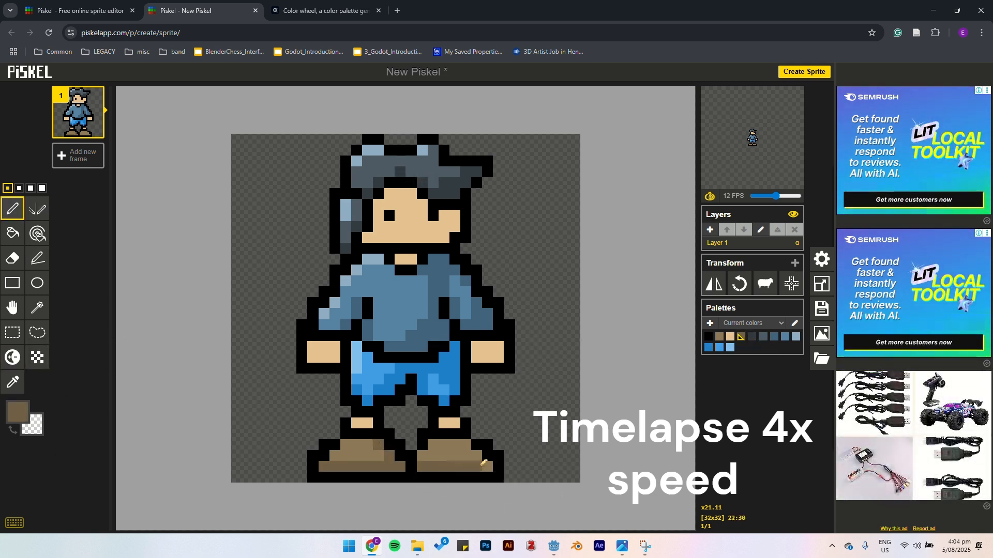
left_click(487, 466)
left_click(346, 445)
left_click(444, 444)
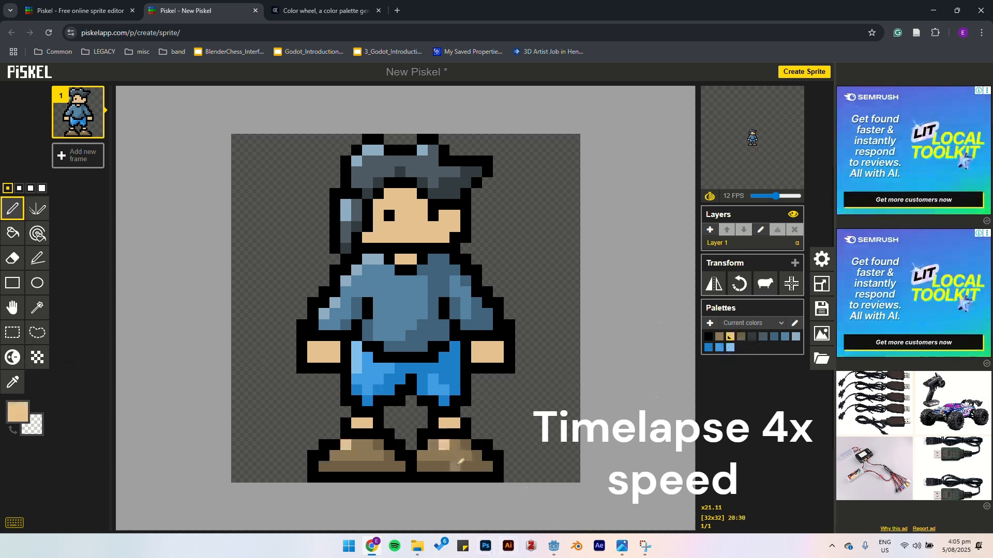
Darken one pixel on the left hand, and use that tan with the Pen to shade the hands, face, ear and neck.
left_click(13, 357)
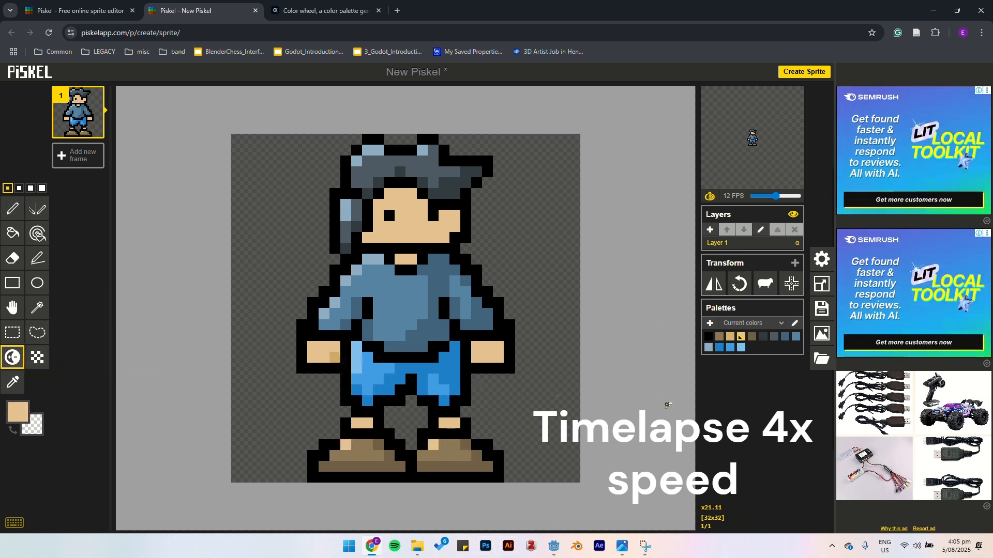
left_click(730, 336)
left_click(13, 209)
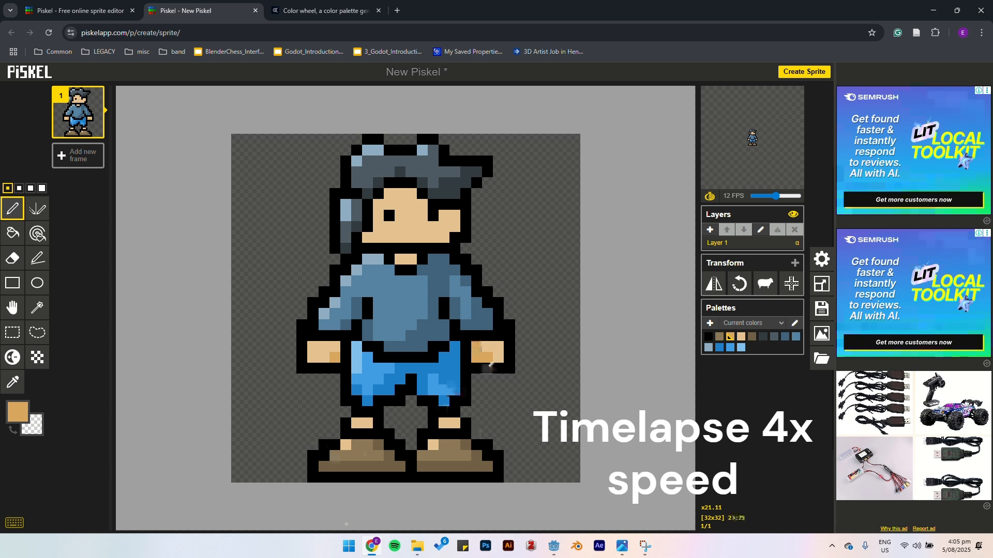
left_click(442, 240)
left_click_drag(411, 260, 400, 260)
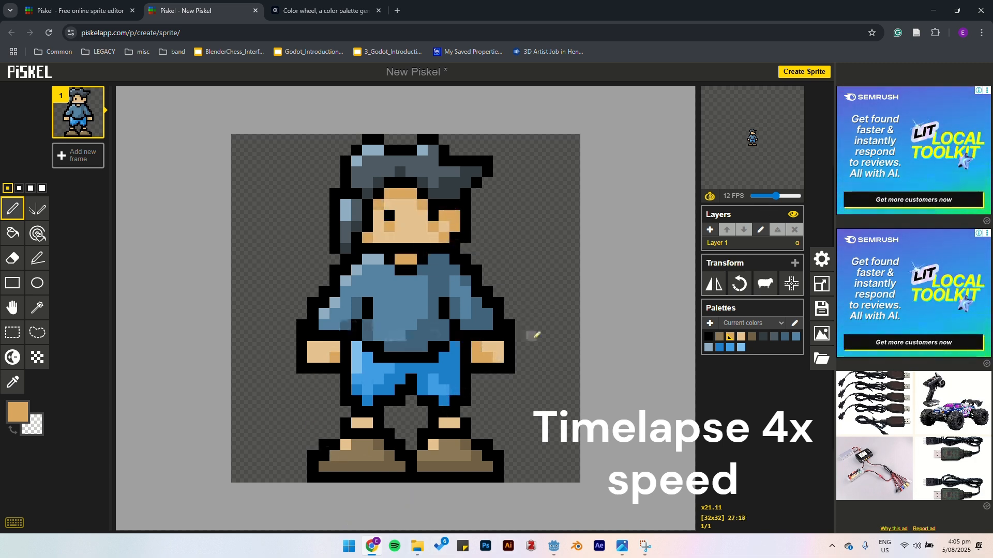
Lighten one pixel on the left hand, and use that pale skin tone with the Pen to highlight the hand and the cheek.
left_click(13, 357)
left_click(313, 347)
left_click(752, 337)
left_click(12, 208)
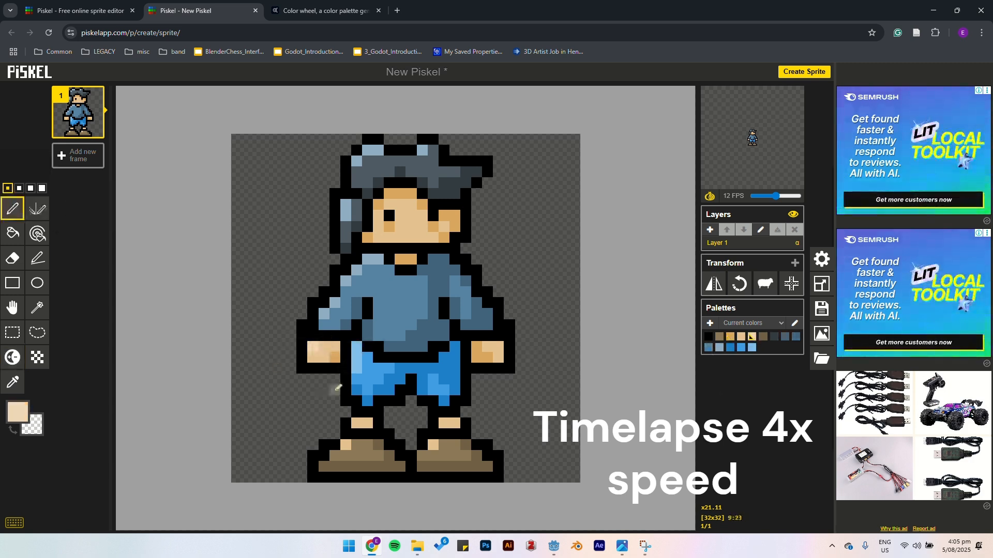
left_click(411, 237)
key("ctrl+z")
left_click(412, 226)
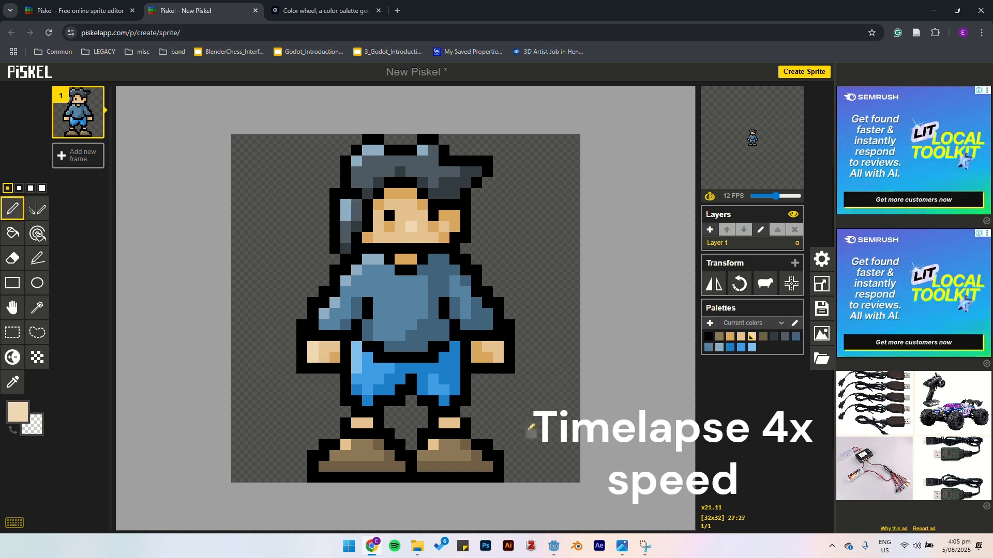
scroll(485, 312, "down", 5)
scroll(486, 289, "up", 5)
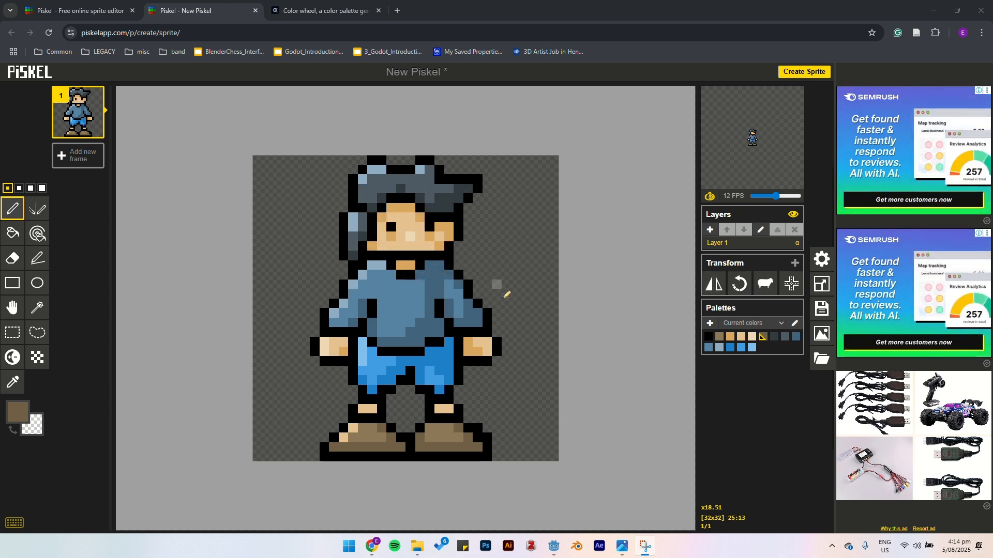
Duplicate Layer 1 and rename the copy to head.
left_click(711, 232, "shift")
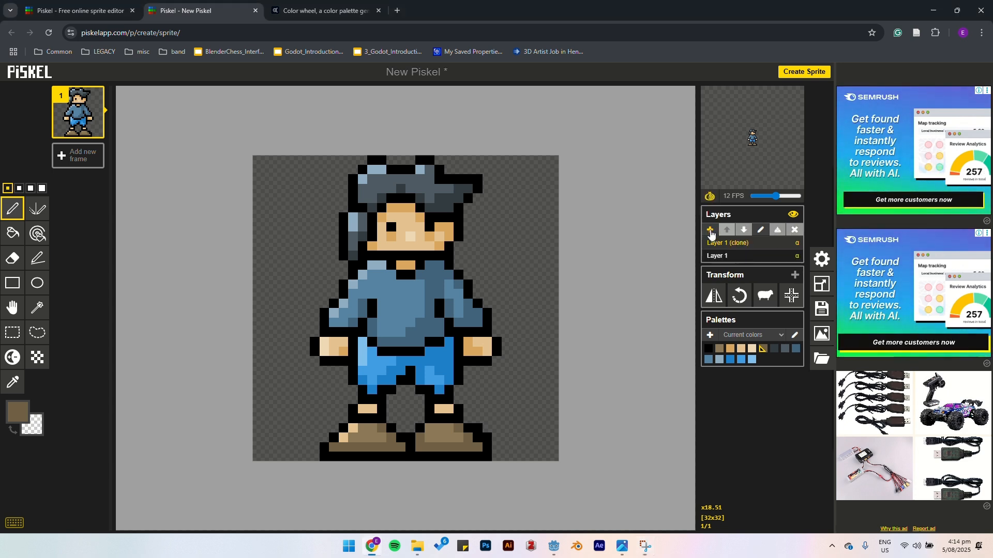
double_click(733, 248)
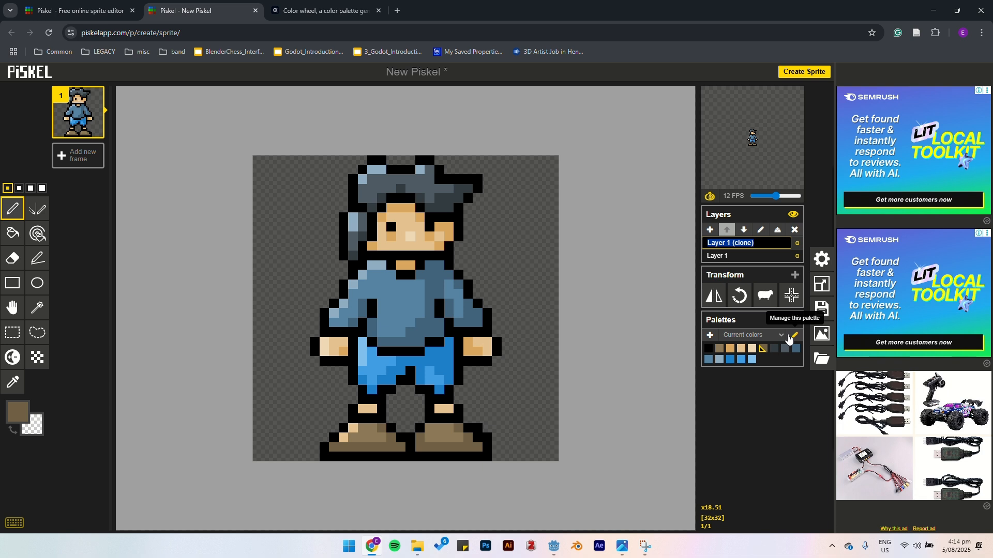
type("head")
key("Return")
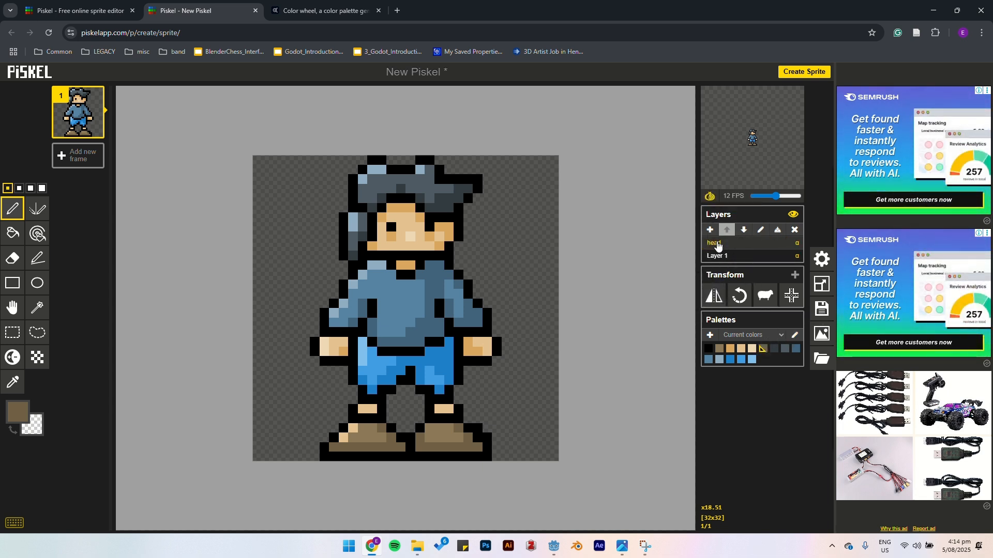
Remove everything below the head from the head layer using the Rectangle selection tool.
left_click(13, 334)
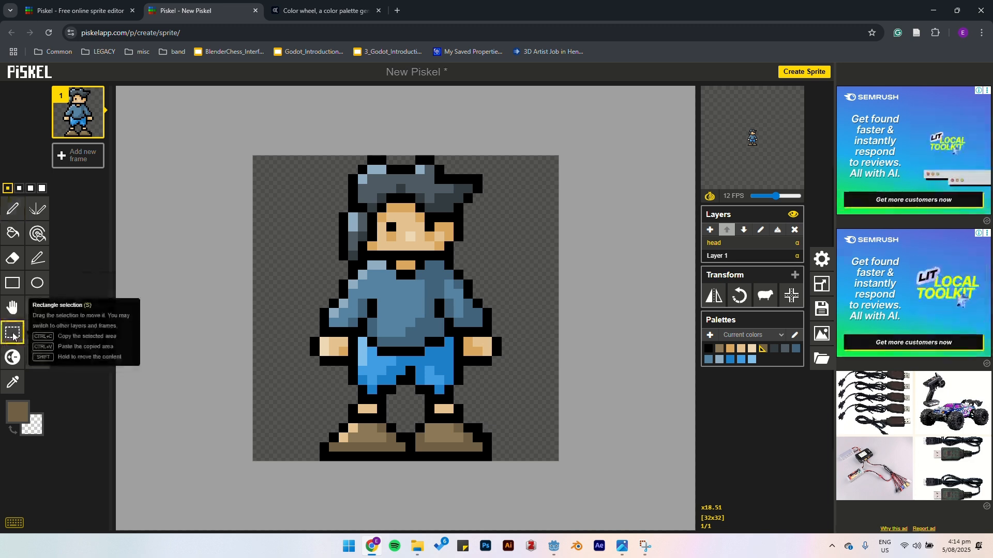
left_click_drag(284, 275, 603, 495)
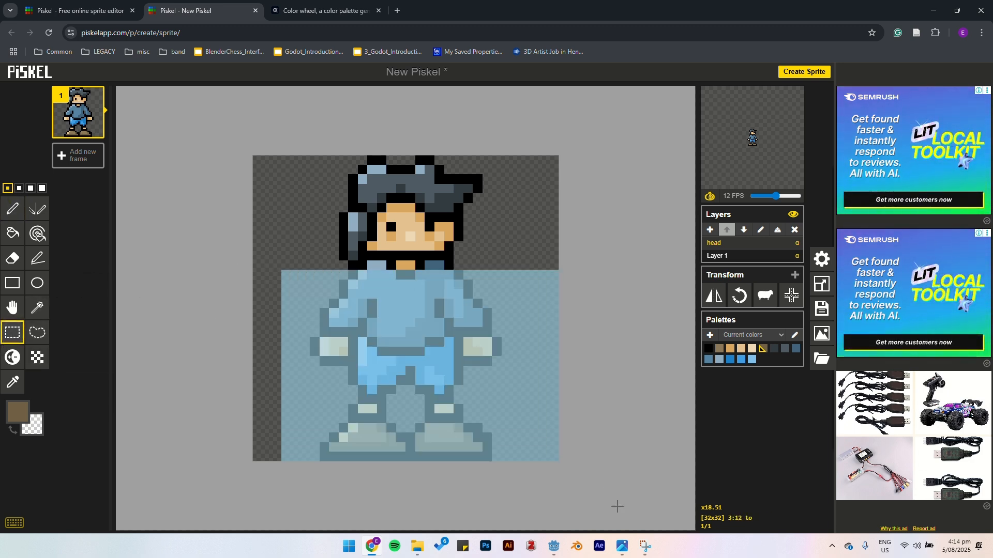
key("Delete")
left_click_drag(372, 266, 524, 322)
left_click(502, 228)
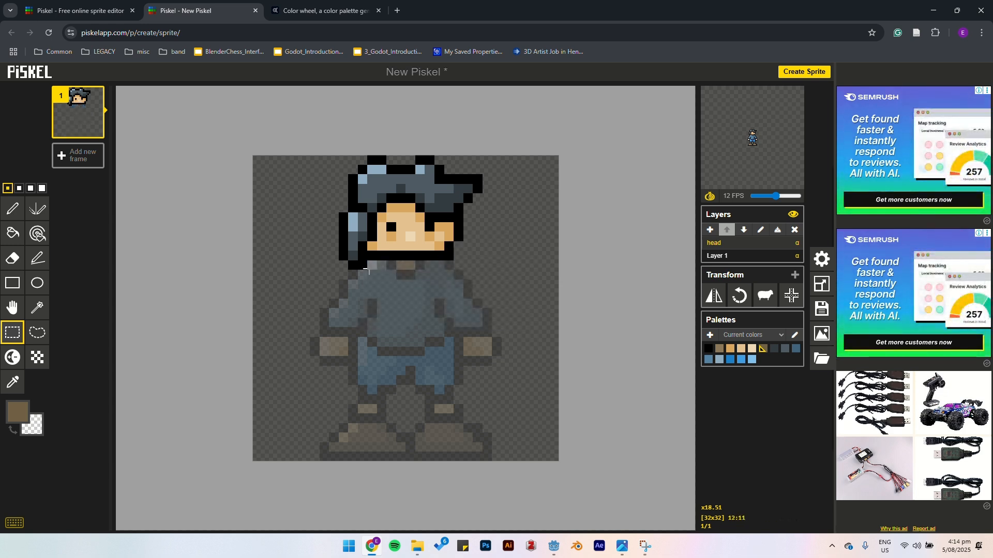
Duplicate Layer 1 and rename the copy to lArm.
left_click(738, 257)
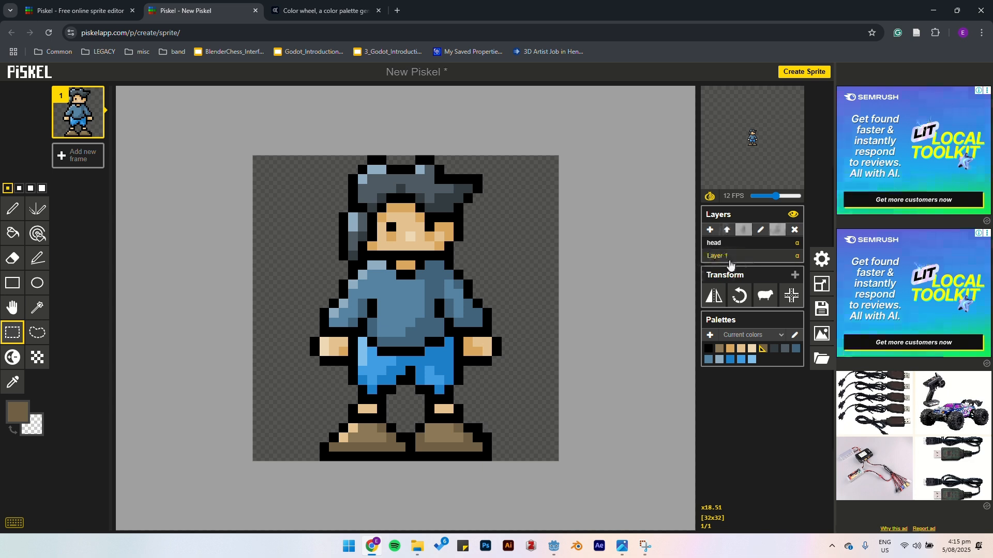
left_click(711, 231, "shift")
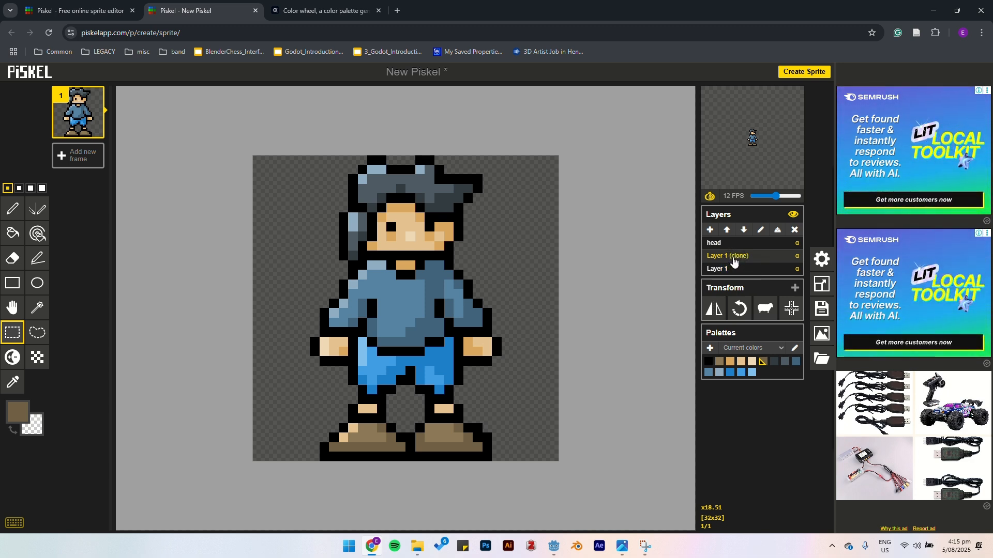
double_click(734, 257)
type("l")
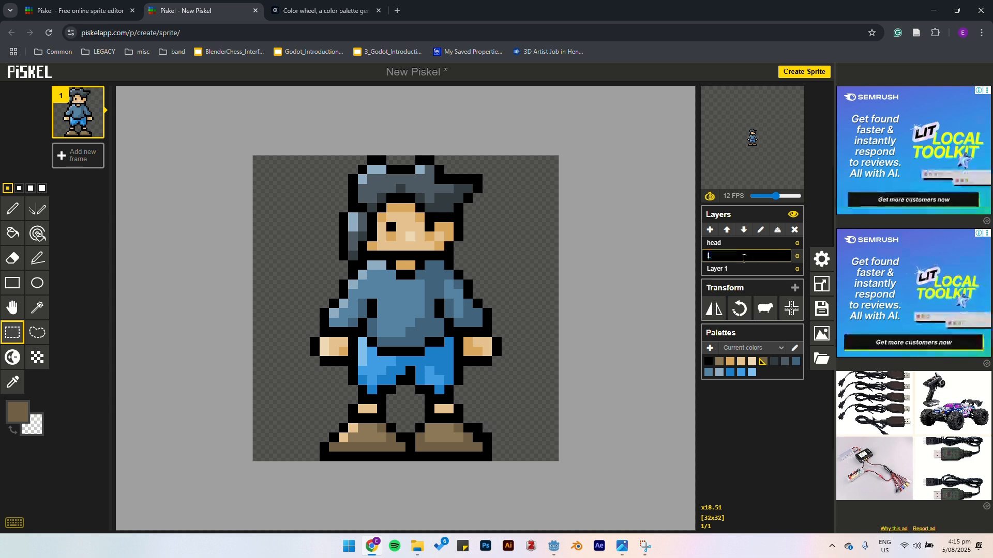
type("Arm")
key("Return")
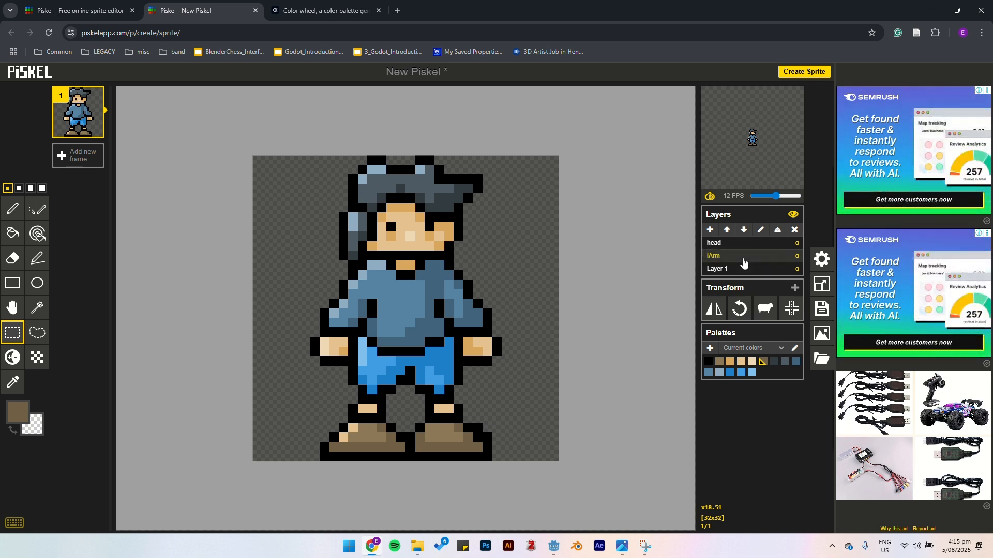
Delete the head, torso, opposite arm, shorts and legs from the lArm layer, keeping only the left arm and hand.
left_click_drag(309, 162, 547, 249)
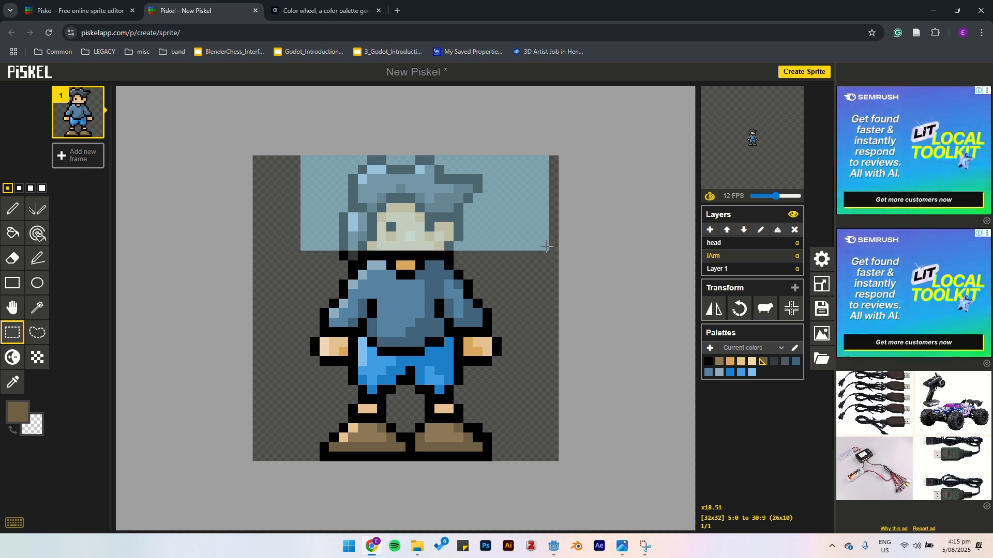
mouse_move(556, 214)
left_mouse_down()
mouse_move(352, 256)
mouse_move(352, 264)
mouse_move(337, 243)
mouse_move(723, 489)
left_mouse_up()
key("Delete")
left_click_drag(372, 323, 561, 511)
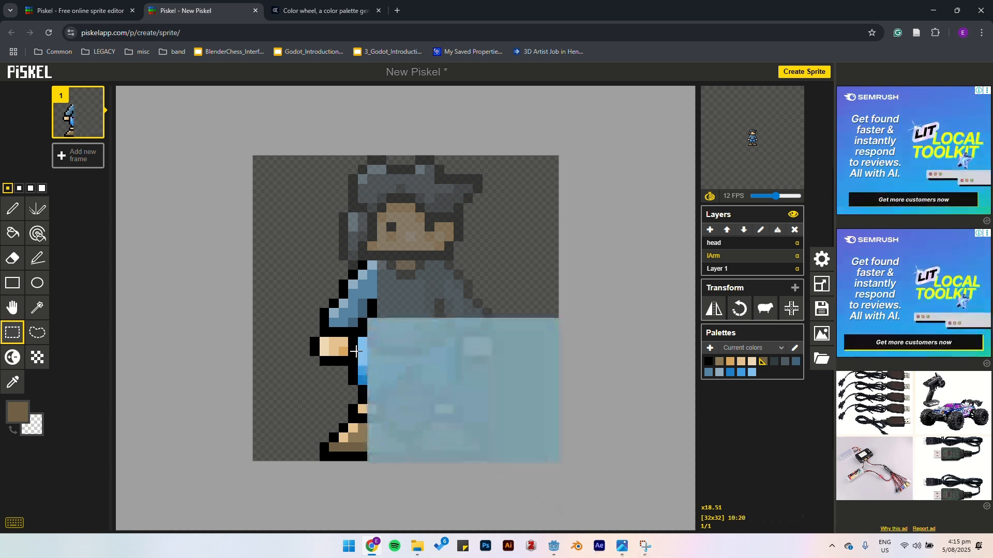
left_click_drag(363, 342, 564, 484)
key("Delete")
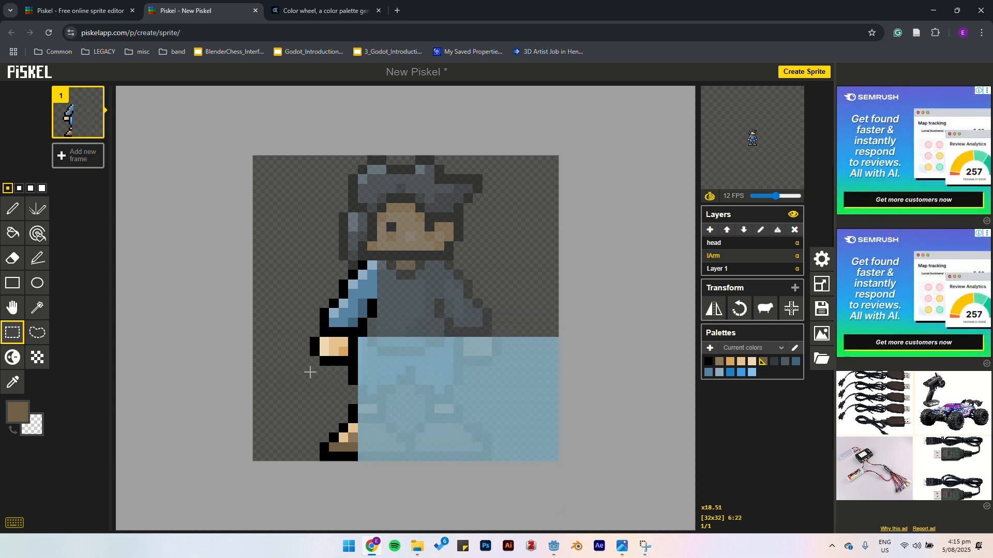
left_click_drag(311, 373, 567, 475)
key("Delete")
left_click(470, 312)
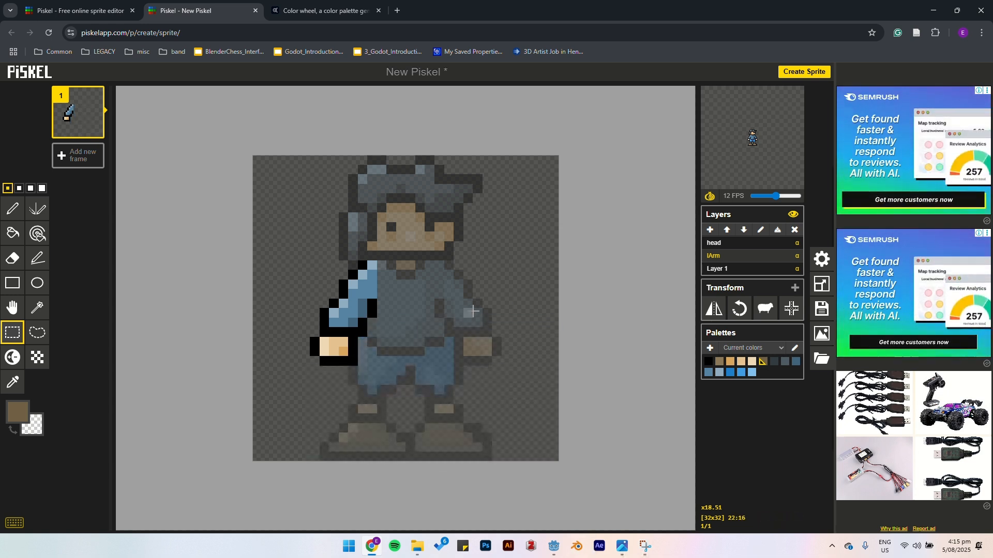
Duplicate Layer 1 again and rename the copy to rArm.
left_click(726, 270)
right_click(718, 269)
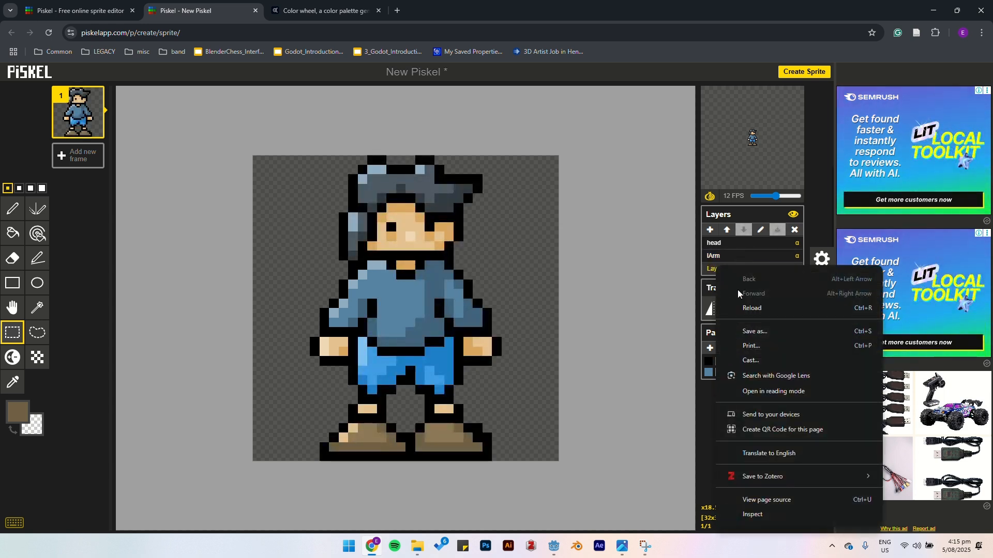
left_click(711, 272)
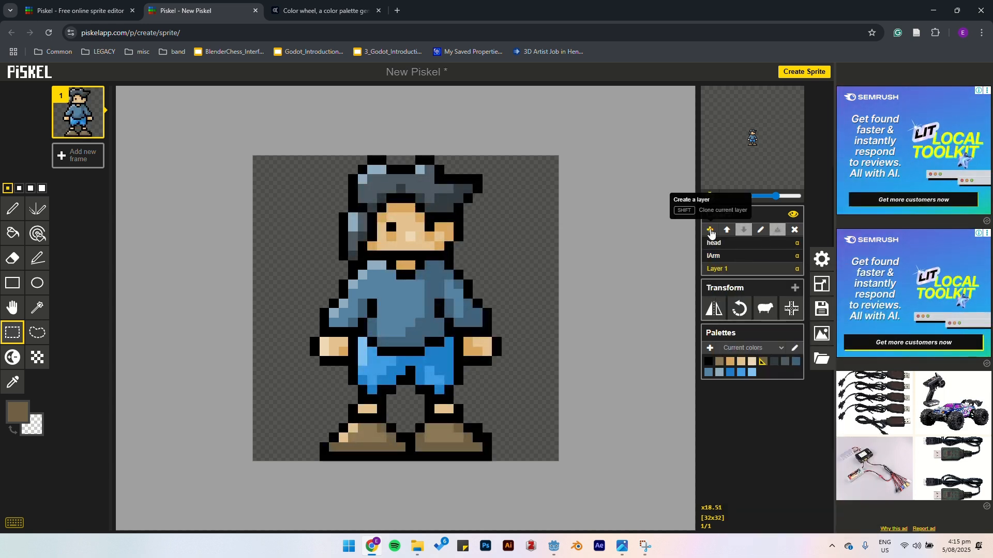
left_click(711, 233, "shift")
double_click(729, 267)
type("rArm")
key("Return")
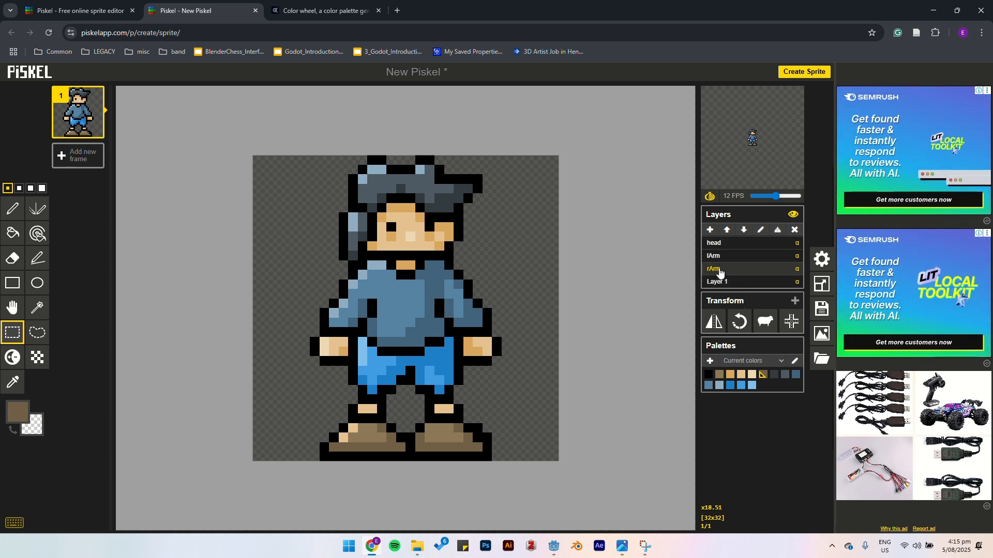
Delete the head, torso, left arm, shorts and legs from the rArm layer, keeping only the right arm and hand.
left_click_drag(304, 138, 519, 254)
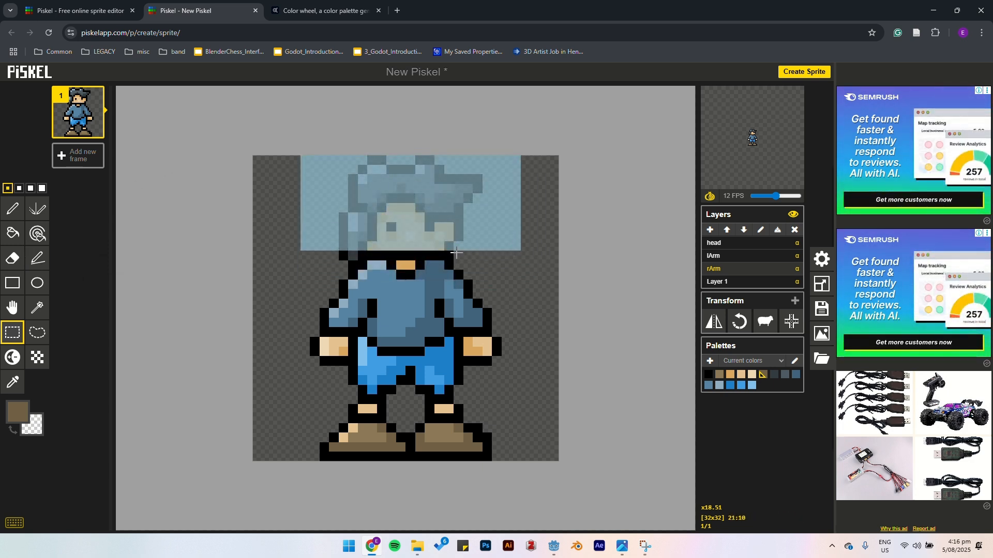
left_click_drag(456, 254, 245, 160)
left_click_drag(440, 258, 265, 460)
key("Delete")
mouse_move(515, 399)
left_mouse_down()
mouse_move(441, 450)
mouse_move(362, 457)
left_mouse_up()
key("Delete")
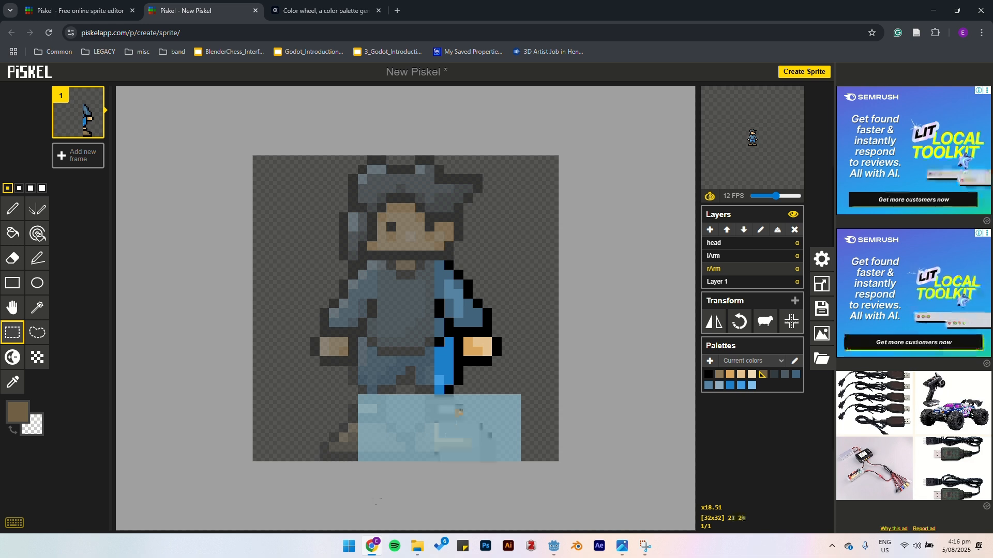
left_click_drag(468, 371, 421, 409)
key("Delete")
left_click_drag(453, 339, 397, 422)
key("Delete")
left_click_drag(441, 321, 409, 382)
key("Delete")
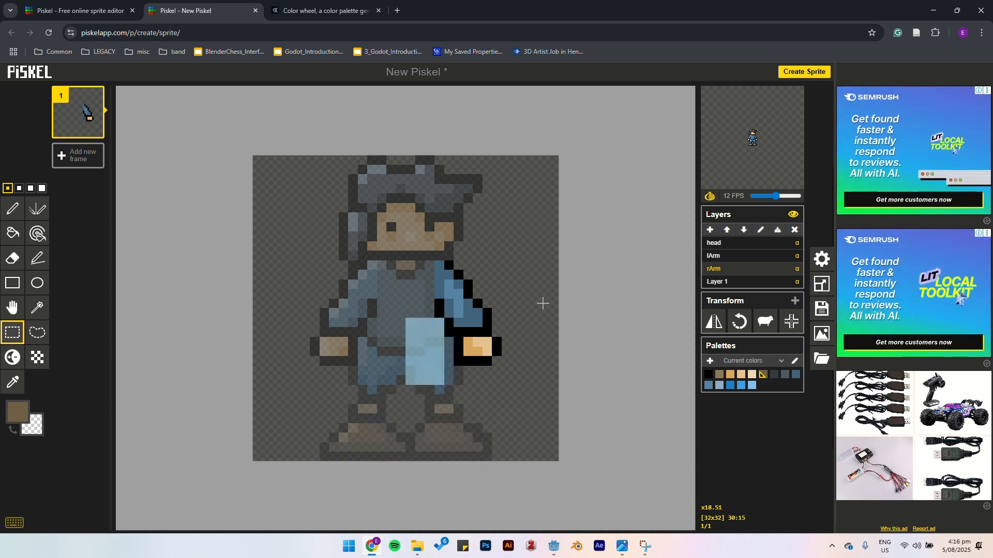
left_click(543, 304)
Duplicate Layer 1 once more and rename the copy to torso.
left_click(724, 282)
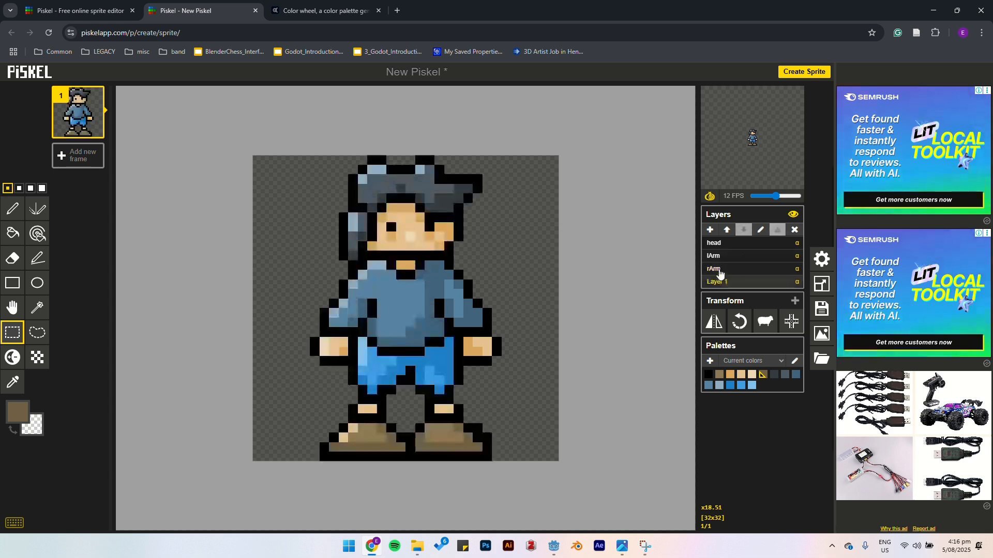
left_click(710, 231, "shift")
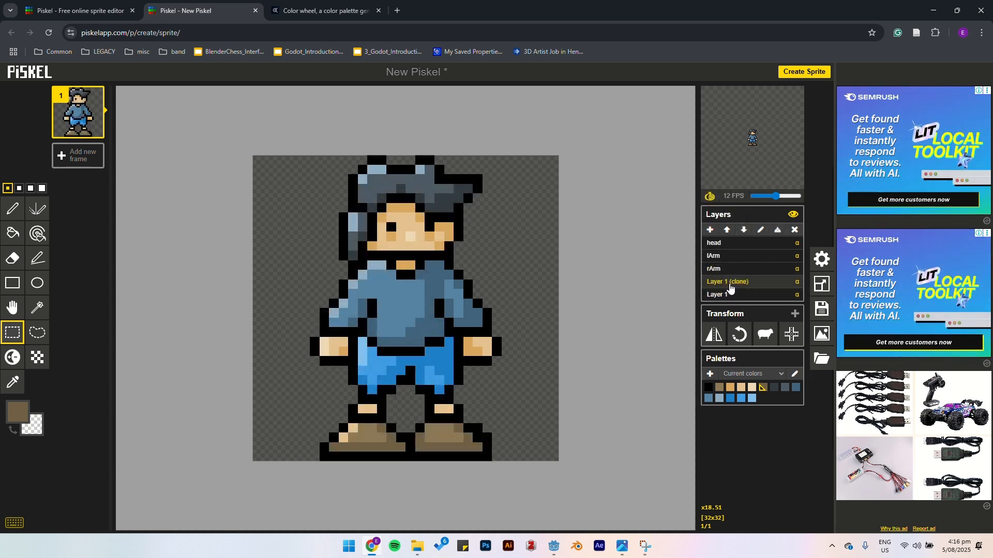
double_click(732, 283)
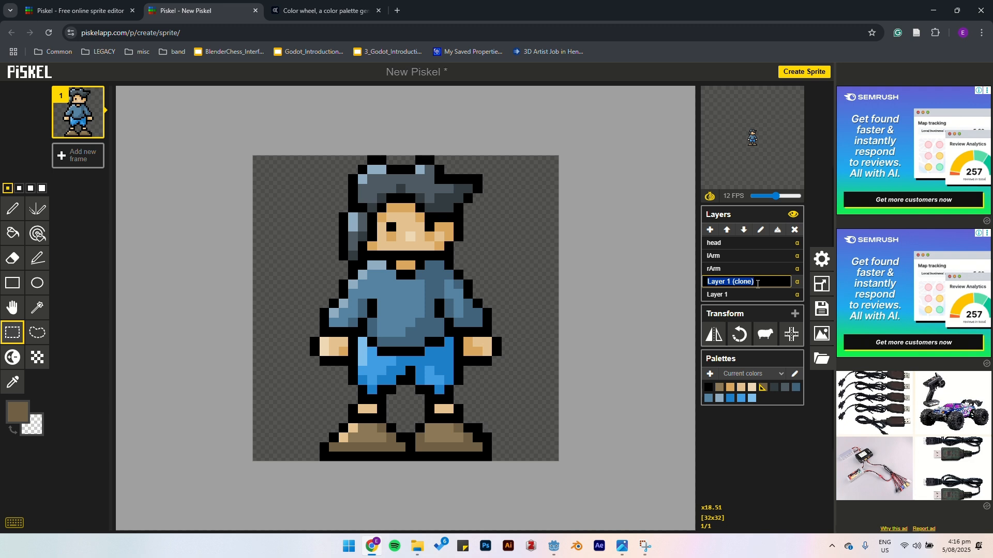
type("torso")
key("Return")
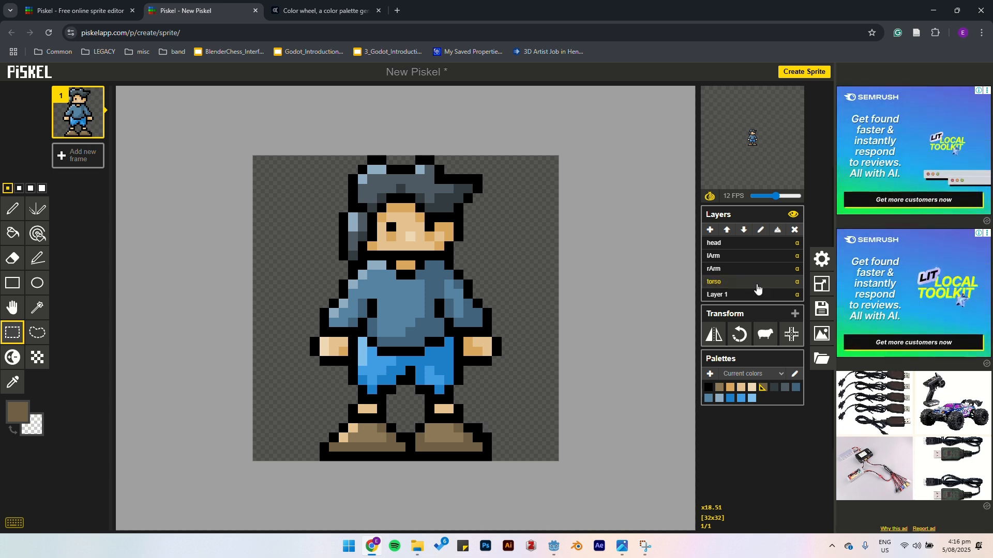
Delete the head and the leftover hair pixels beside the neck from the torso layer.
left_click_drag(315, 151, 542, 251)
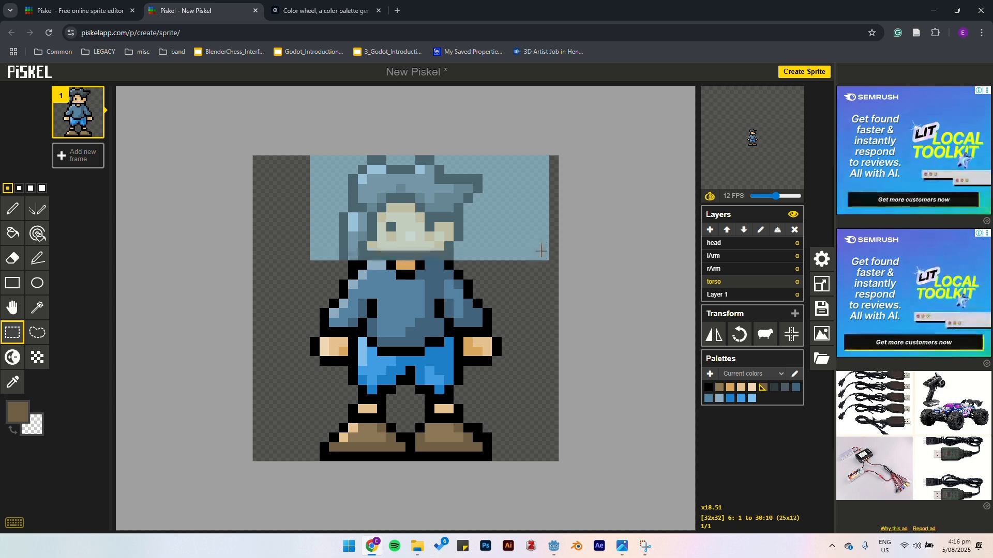
key("Delete")
left_click(345, 269)
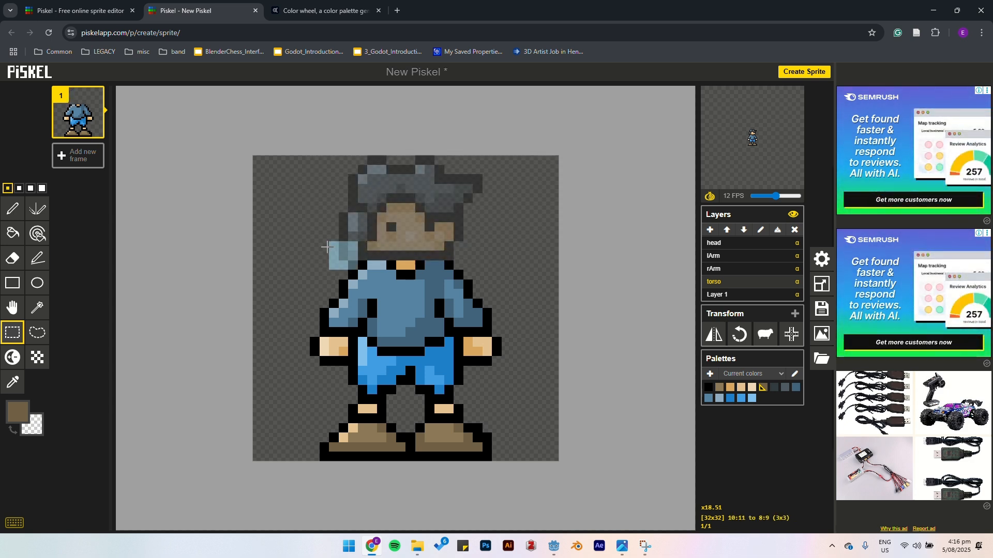
left_click(505, 277)
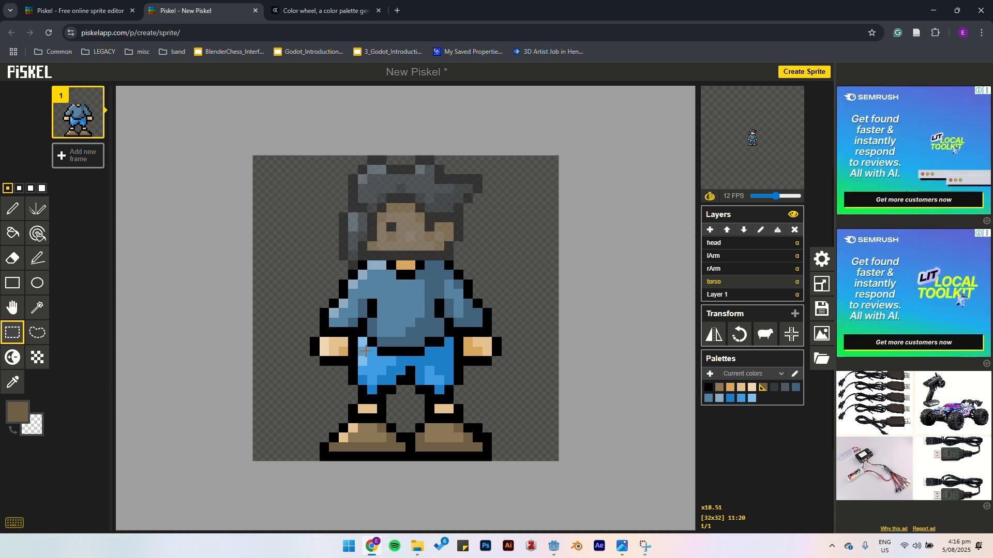
Delete both arms and hands from the torso layer with rectangular selections.
left_click_drag(372, 314, 284, 224)
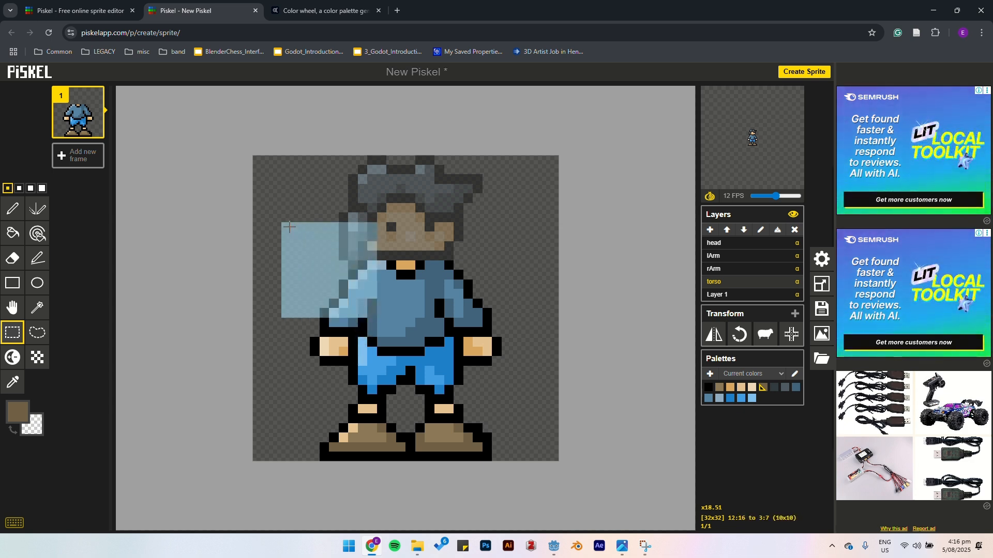
left_click_drag(439, 257, 516, 314)
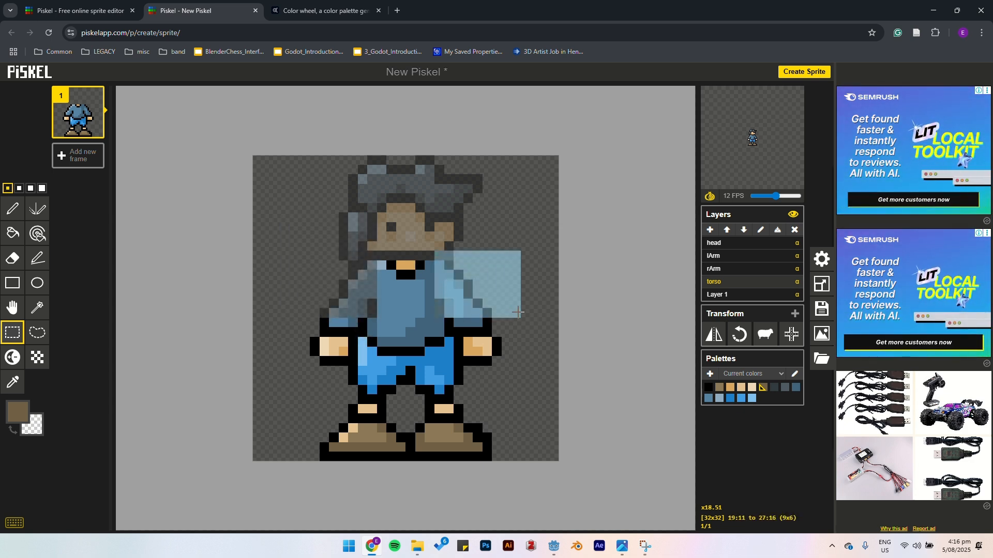
key("Delete")
left_click(448, 329)
left_click_drag(448, 330, 532, 282)
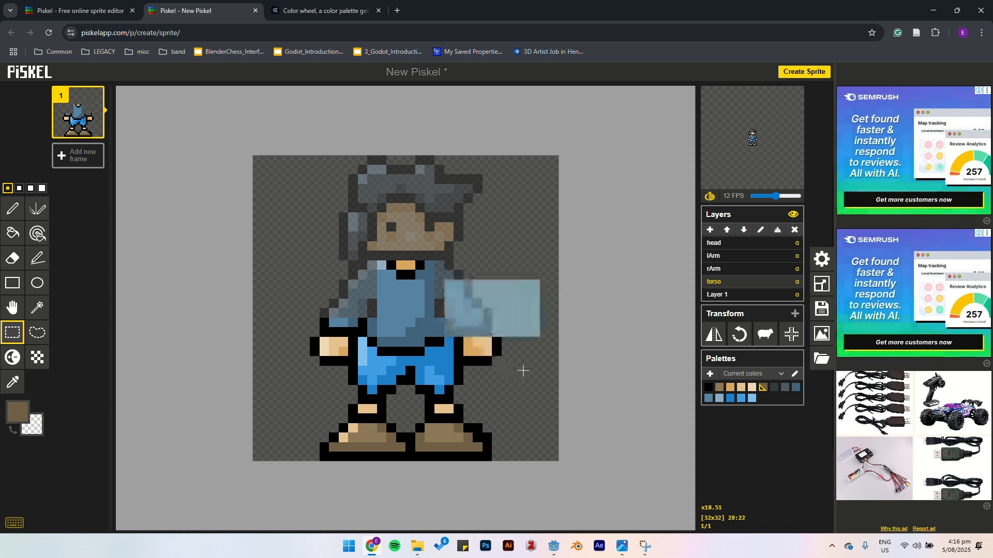
left_click_drag(519, 365, 470, 328)
key("Delete")
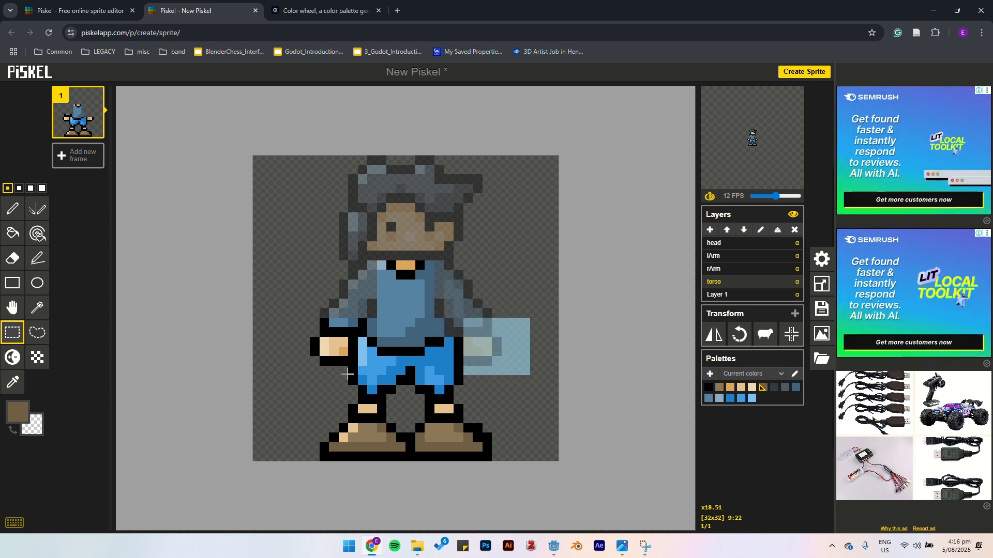
left_click_drag(344, 370, 267, 285)
key("Delete")
left_click(353, 317)
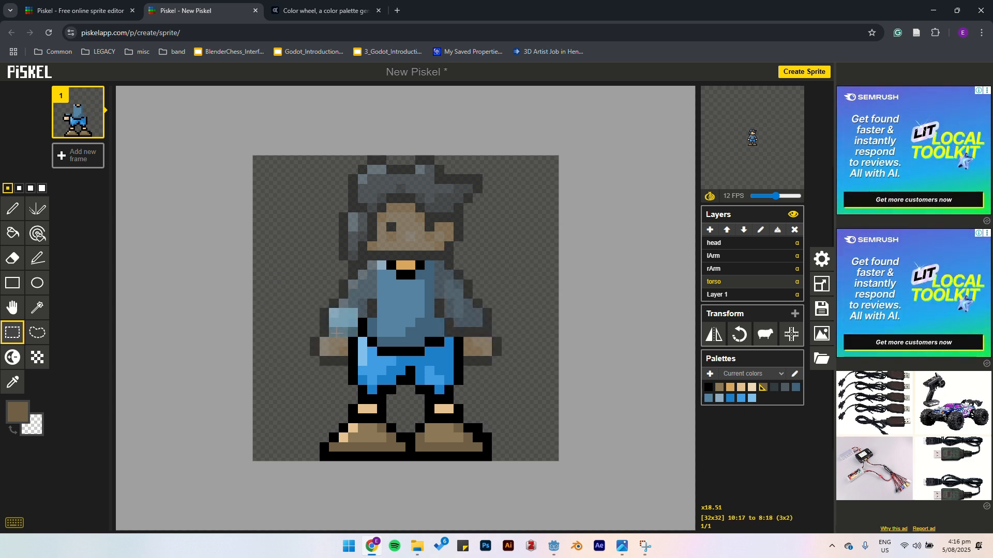
Delete the shorts, legs and shoes from the torso layer, keeping the shirt and its black lower outline.
left_click_drag(366, 339, 302, 459)
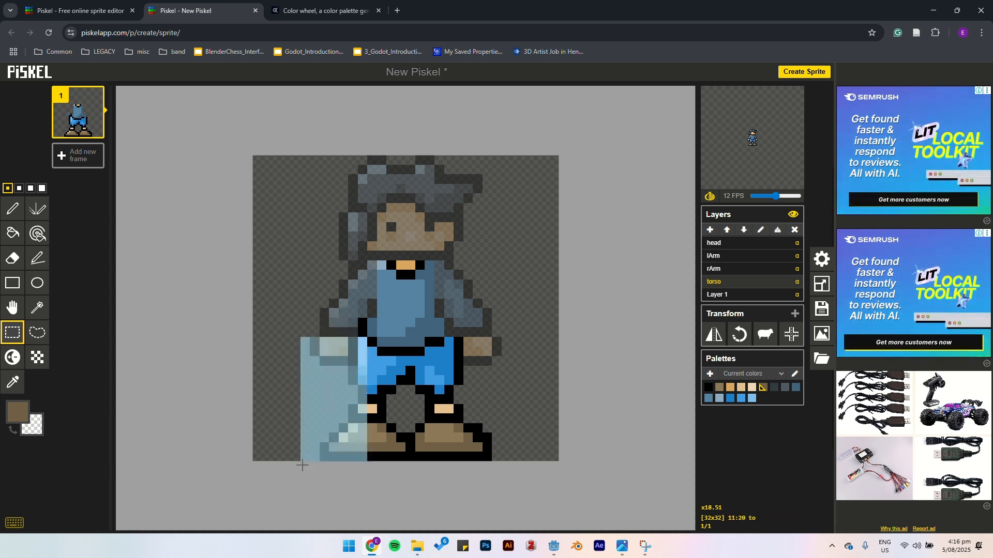
key("Delete")
left_click(373, 353)
left_click_drag(373, 353, 311, 459)
key("Delete")
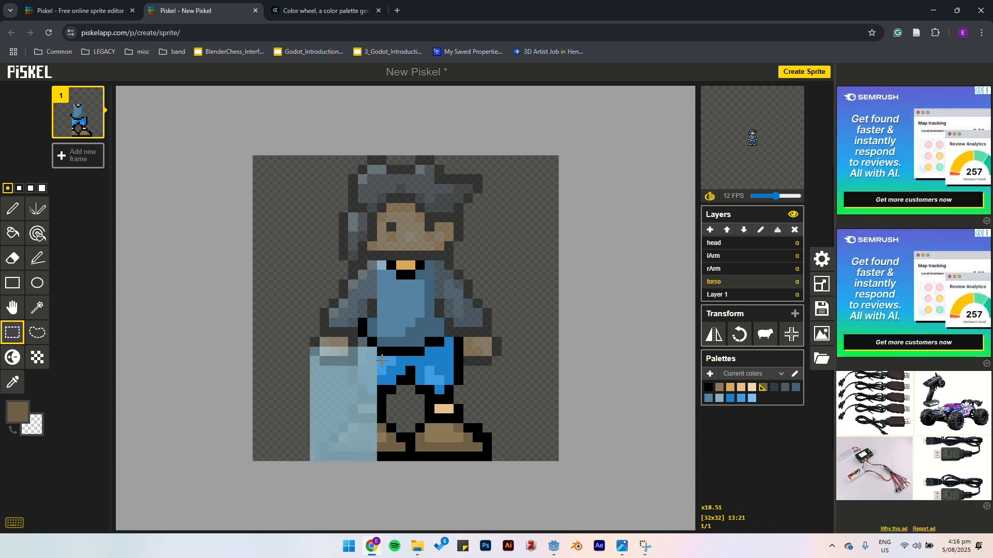
left_click_drag(382, 363, 612, 520)
key("Delete")
mouse_move(429, 352)
left_mouse_down()
mouse_move(548, 427)
mouse_move(558, 448)
left_mouse_up()
key("Delete")
left_click_drag(452, 340, 581, 416)
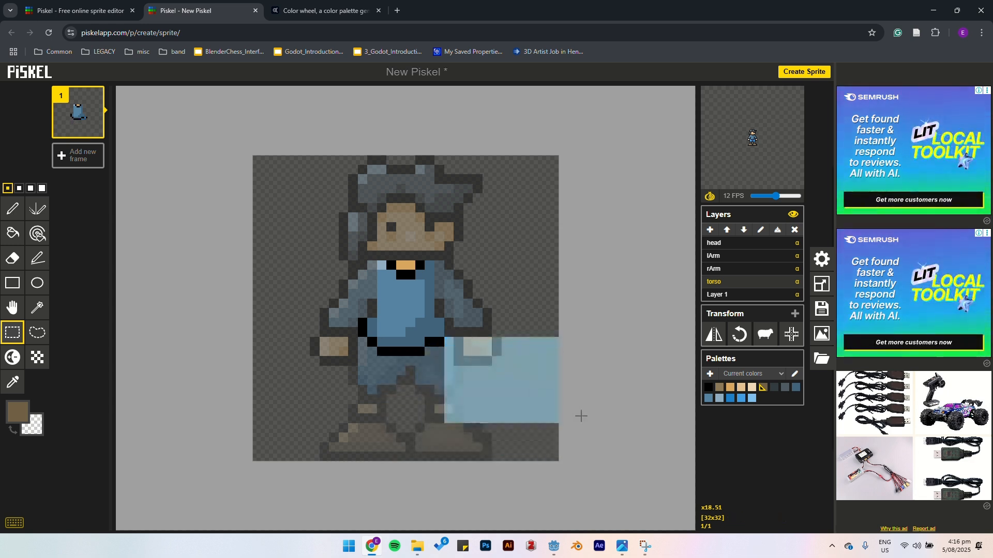
left_click(501, 242)
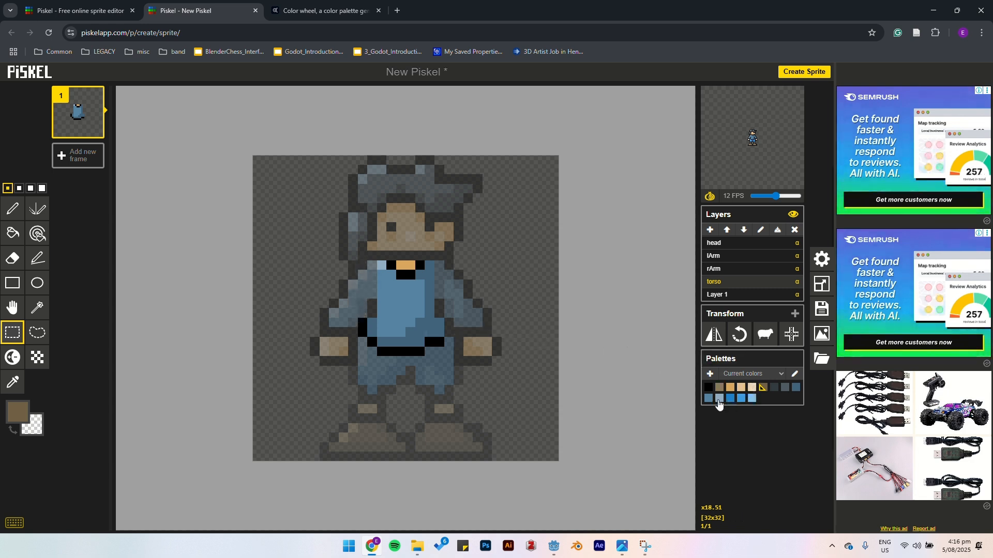
Draw a black outline along the torso's sides and across both shoulders, mirroring it symmetrically on the torso layer.
left_click(12, 209)
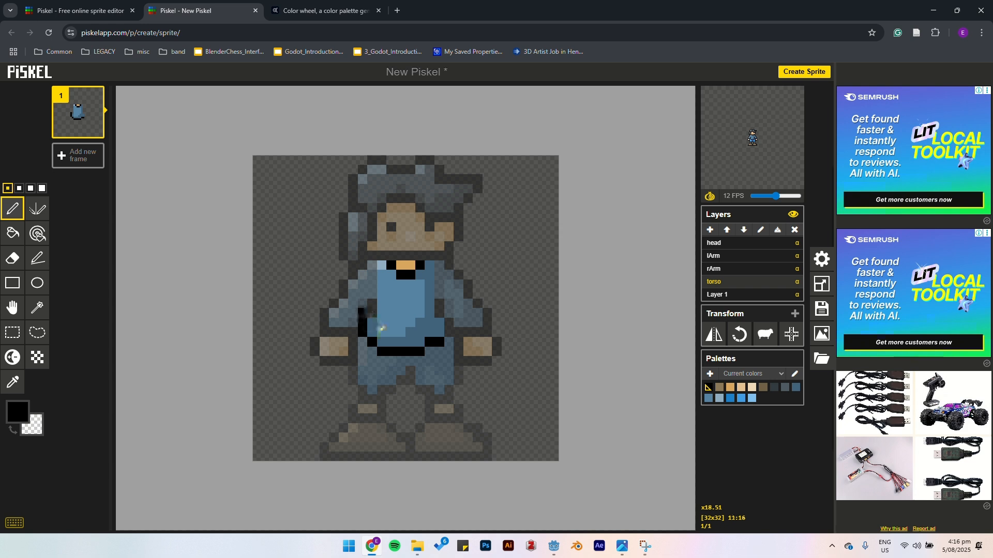
left_click_drag(451, 336, 458, 300)
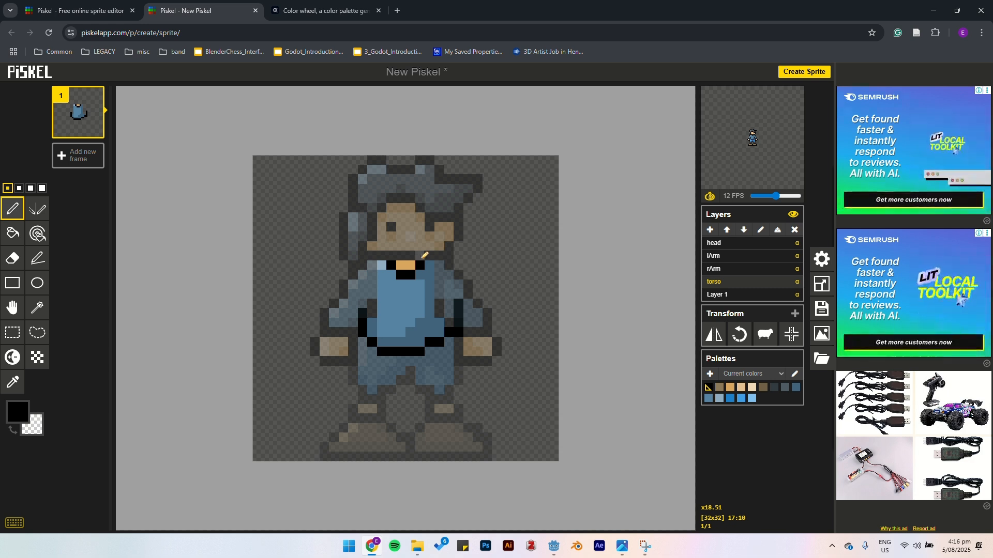
mouse_move(424, 255)
left_mouse_down()
mouse_move(444, 257)
mouse_move(460, 291)
mouse_move(371, 254)
mouse_move(392, 254)
mouse_move(369, 260)
mouse_move(362, 302)
left_mouse_up()
left_click(37, 209)
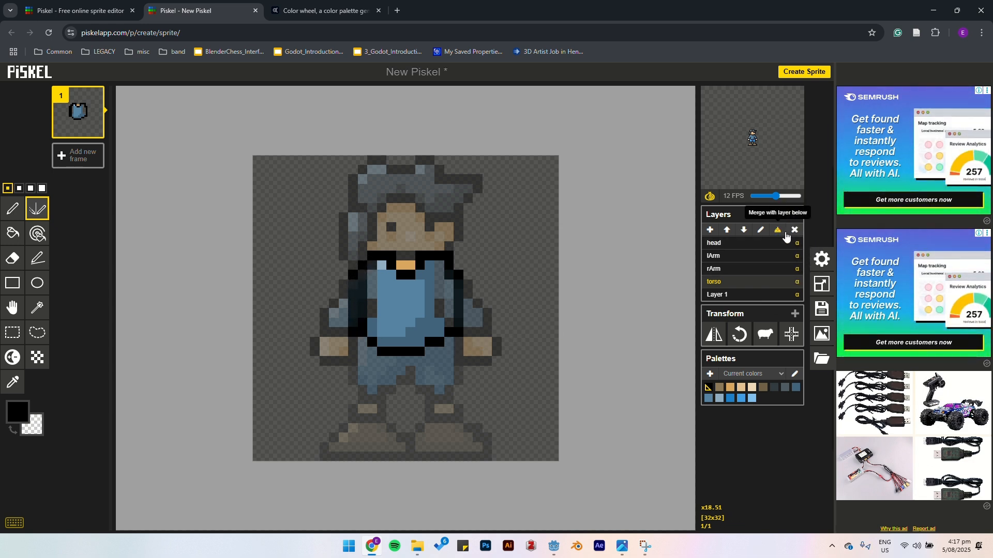
Hide the other layers and erase the excess black pixels so the torso outline is one pixel thick with stepped shoulders.
left_click(794, 216)
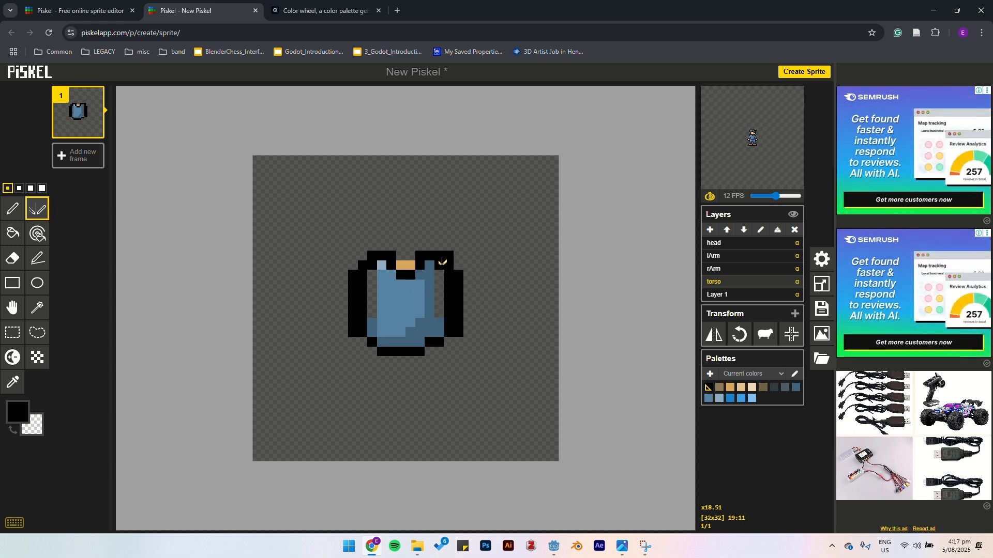
left_click(12, 209)
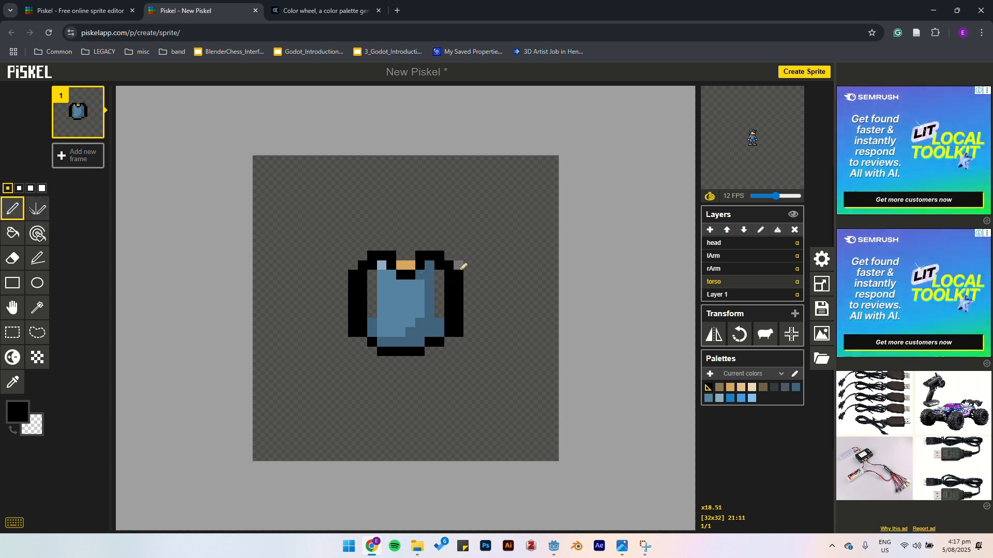
right_click(353, 332)
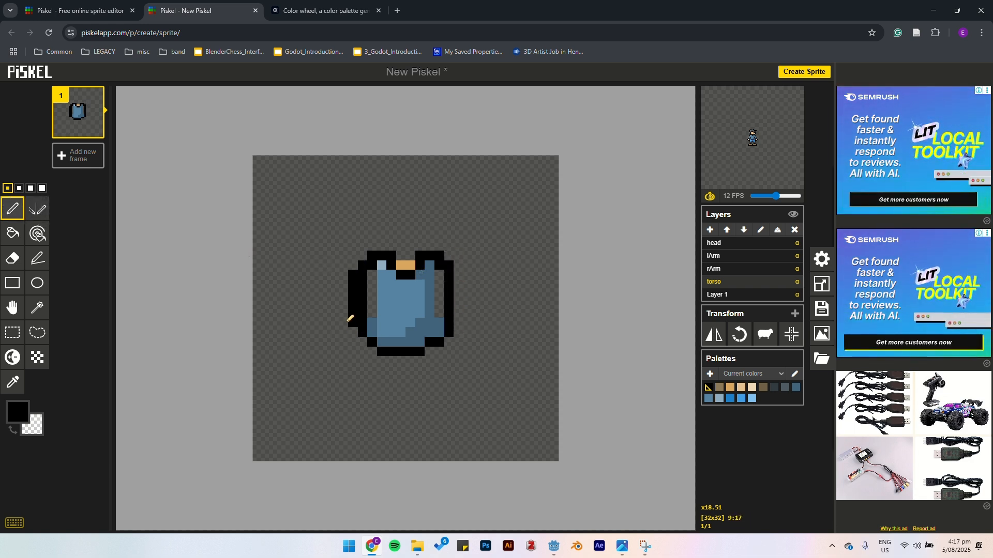
right_click(352, 304)
right_click(353, 313)
right_click(369, 254)
right_click(363, 263)
right_click(441, 254)
right_click(452, 264)
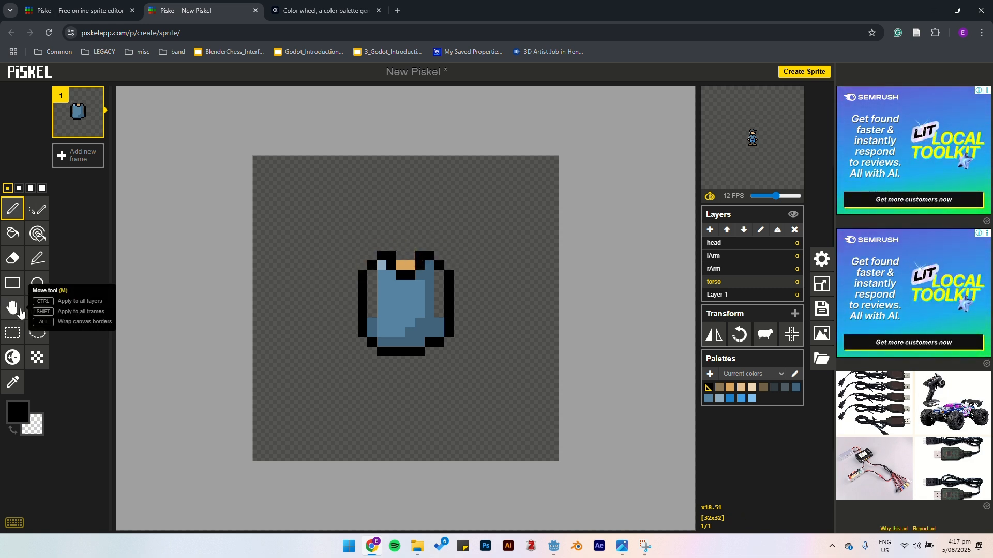
Extend the neck upward in skin tan and fill the gaps along the shirt's sides with light, medium and dark blue-grey.
left_click(730, 387)
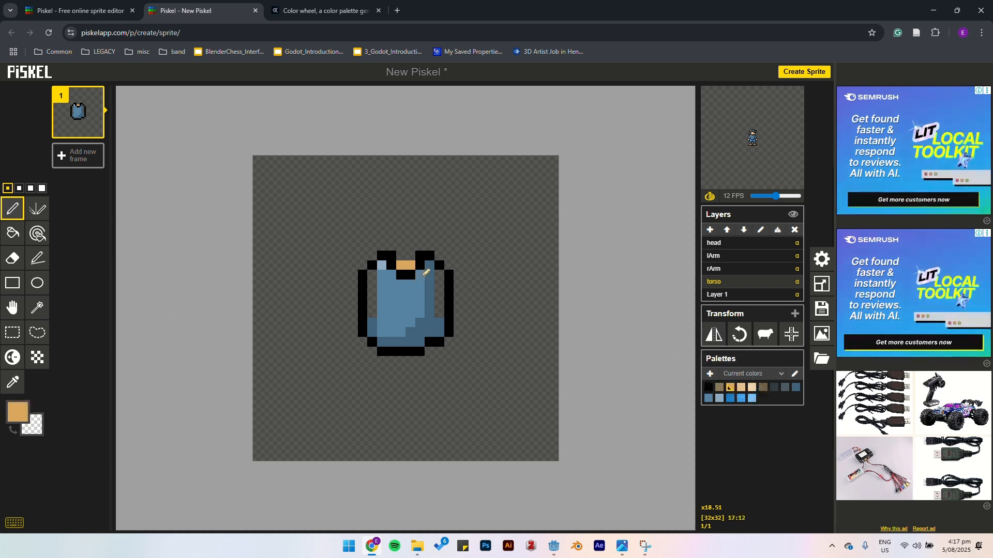
mouse_move(402, 243)
left_mouse_down()
mouse_move(401, 256)
mouse_move(414, 252)
left_mouse_up()
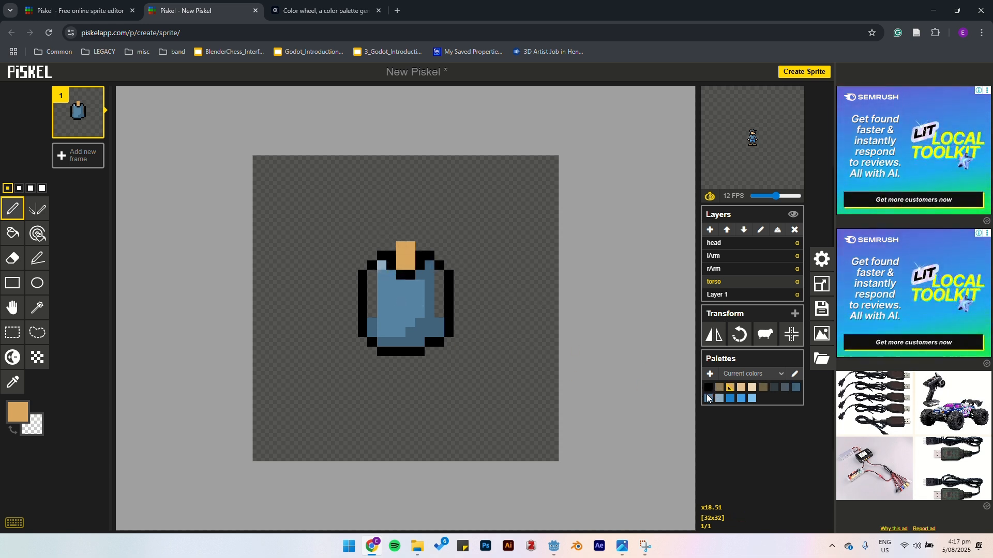
left_click_drag(373, 313, 372, 294)
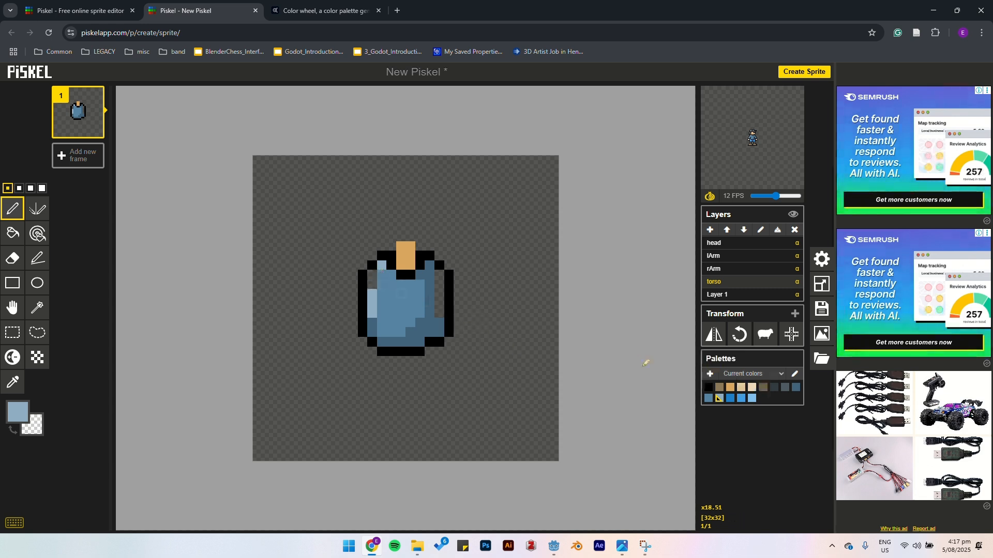
left_click(708, 398)
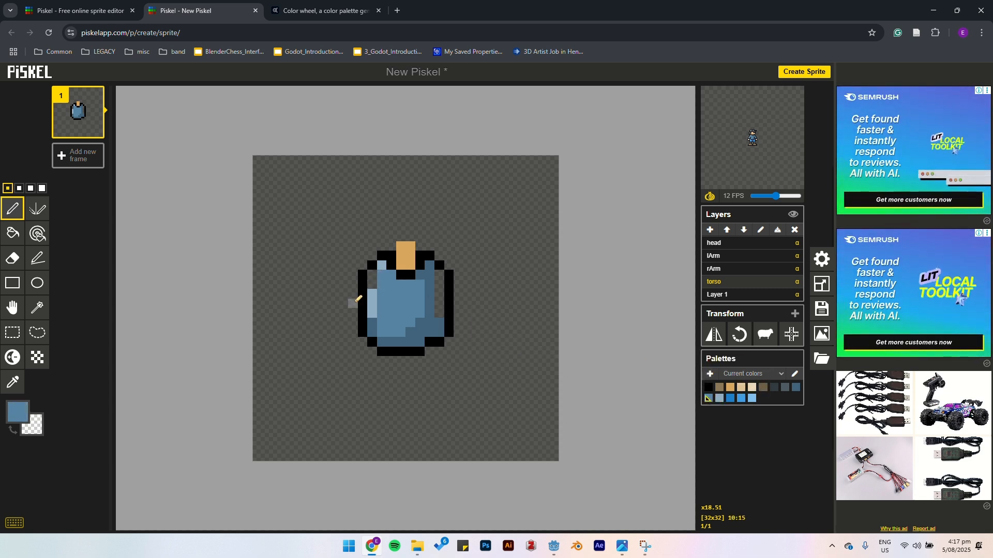
left_click_drag(372, 314, 376, 275)
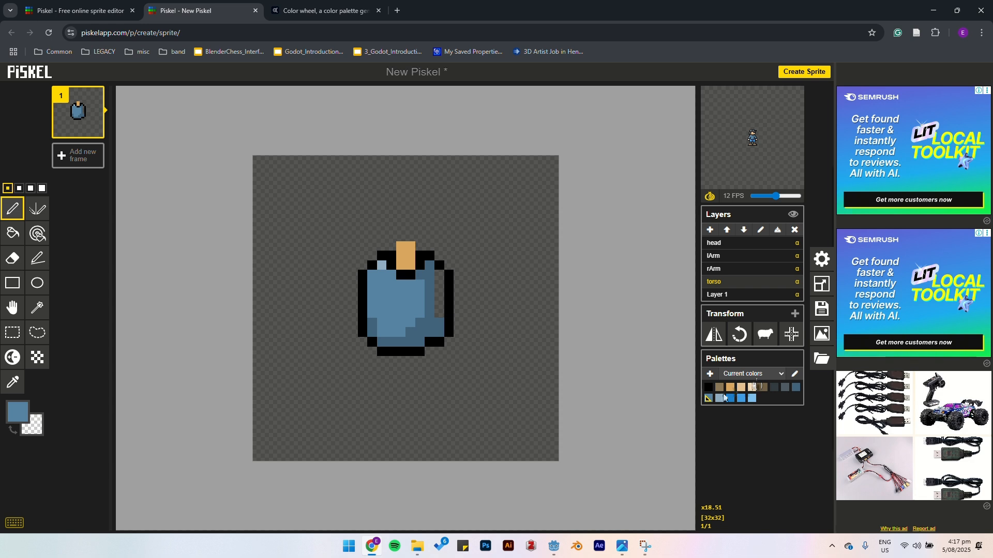
left_click(372, 275)
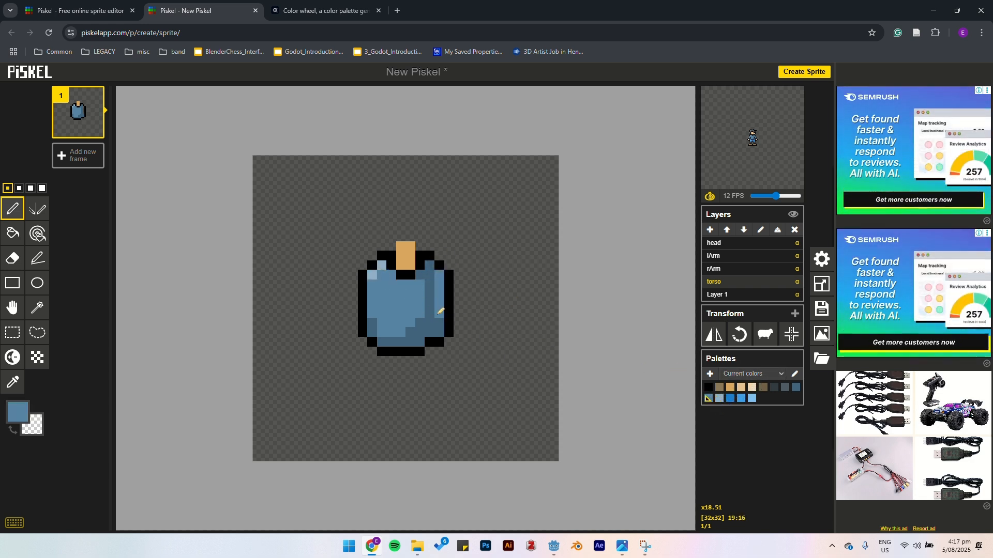
left_click(796, 388)
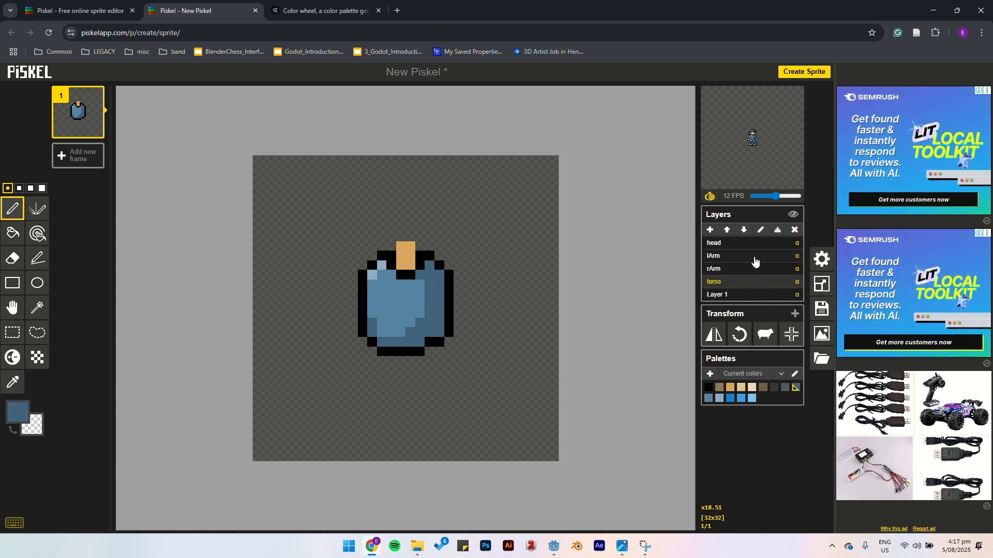
Show the other layers again and check the contents of the head, lArm, rArm and torso layers one by one.
left_click(793, 215)
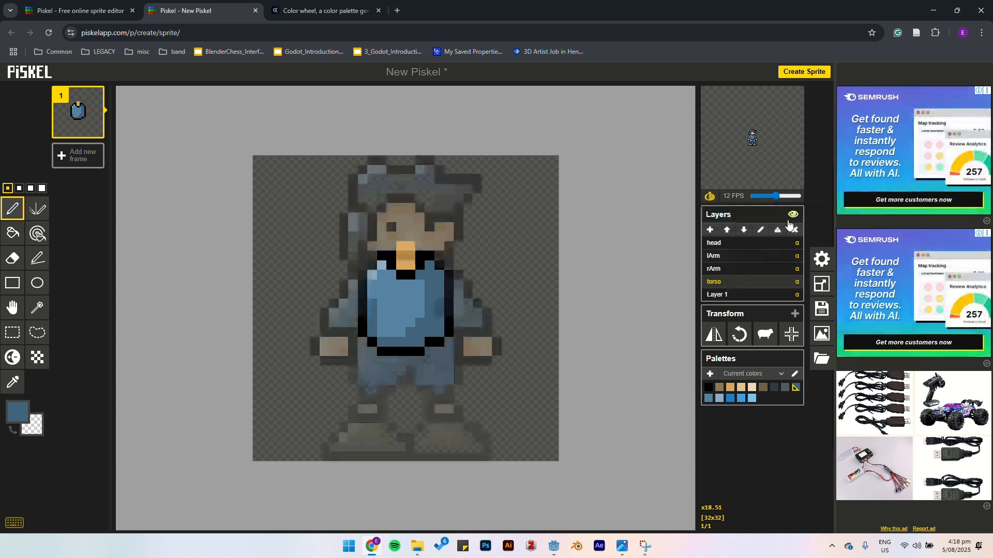
left_click(734, 246)
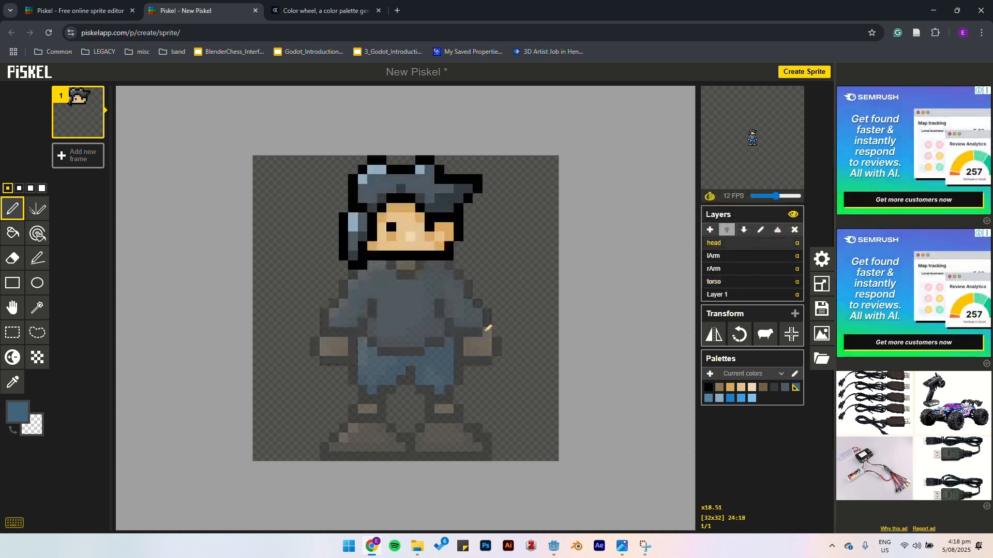
left_click(719, 256)
left_click(726, 270)
left_click(725, 284)
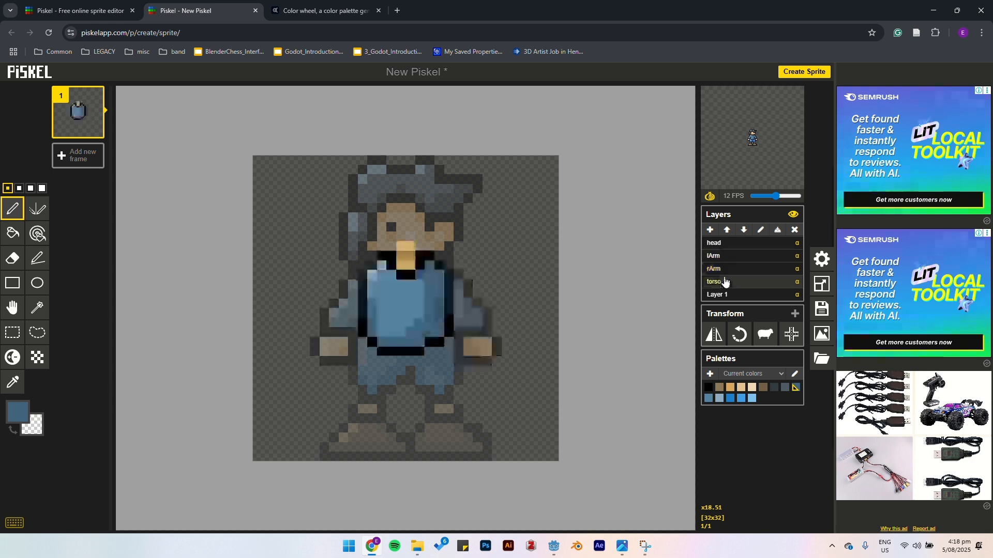
left_click(722, 269)
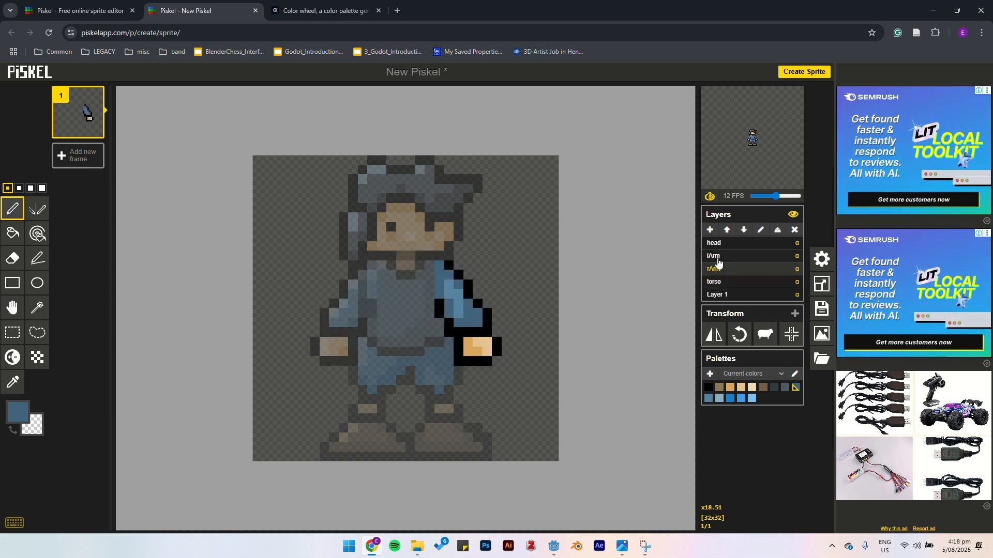
left_click(722, 257)
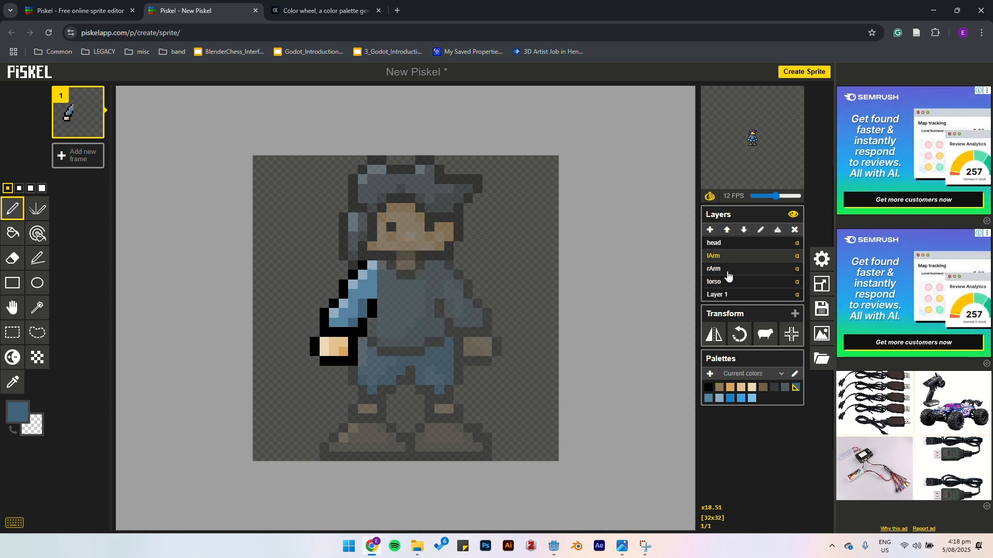
left_click(715, 244)
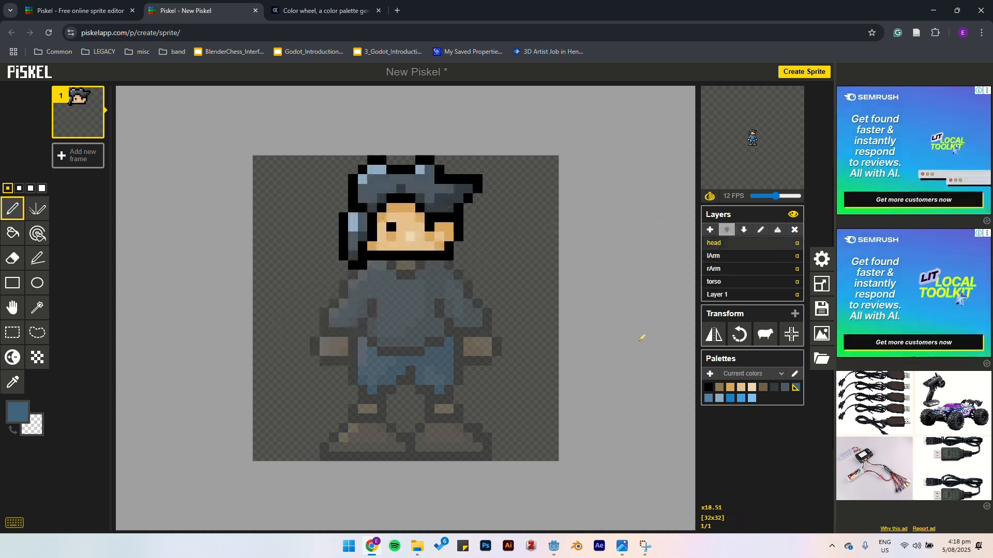
Rename Layer 1 to lLeg and duplicate it.
left_click(724, 296)
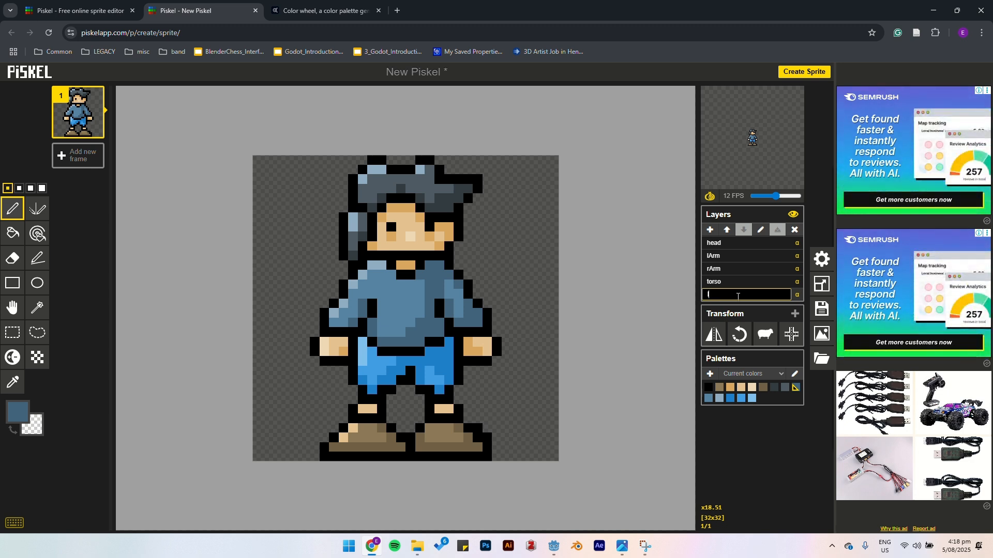
key("Return")
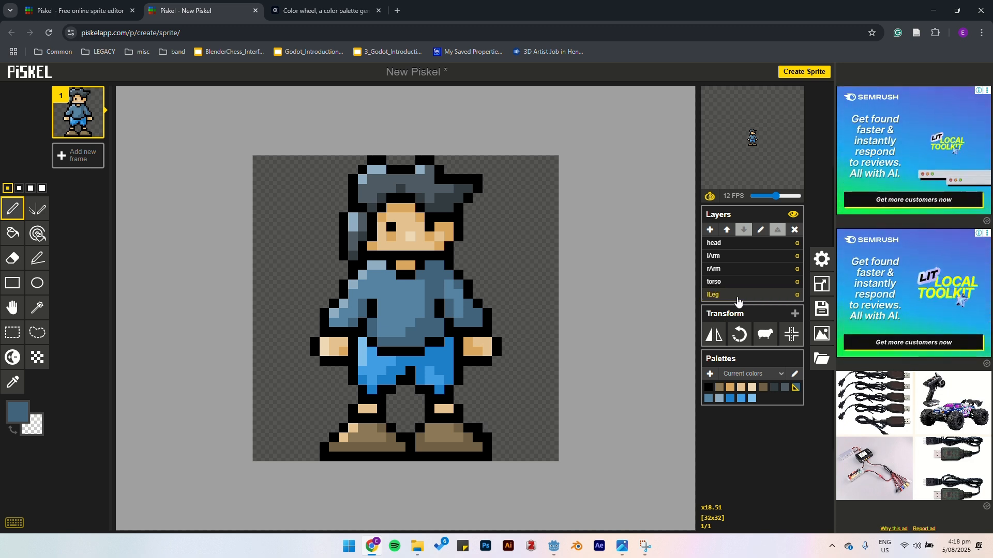
left_click(710, 231)
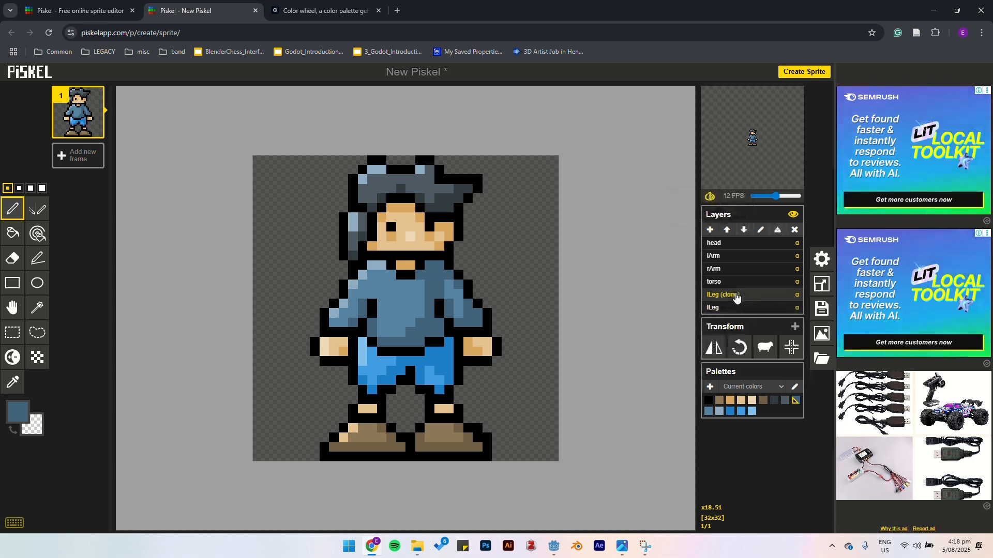
Rename the original leg layer to rLeg and its copy to lLeg.
double_click(718, 310)
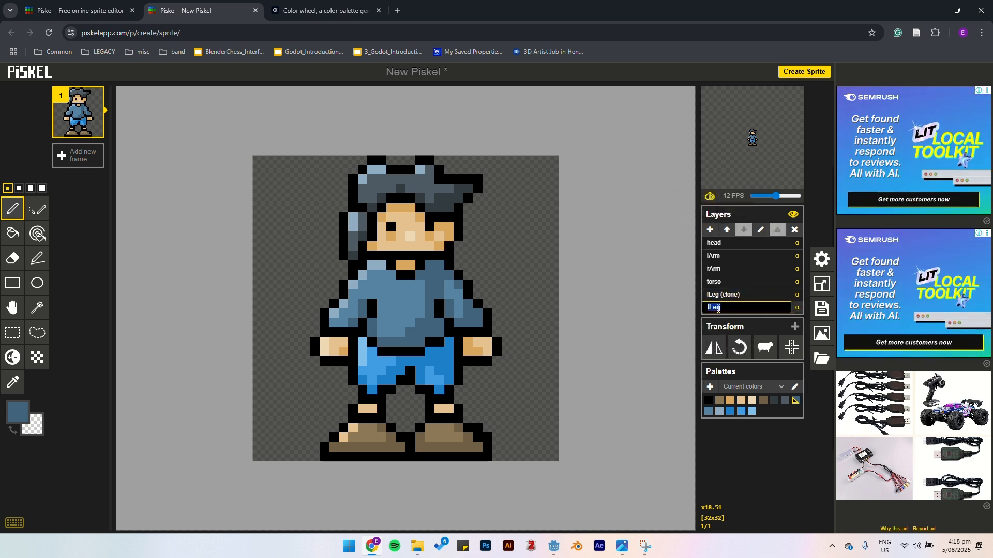
type("rLeg")
key("Return")
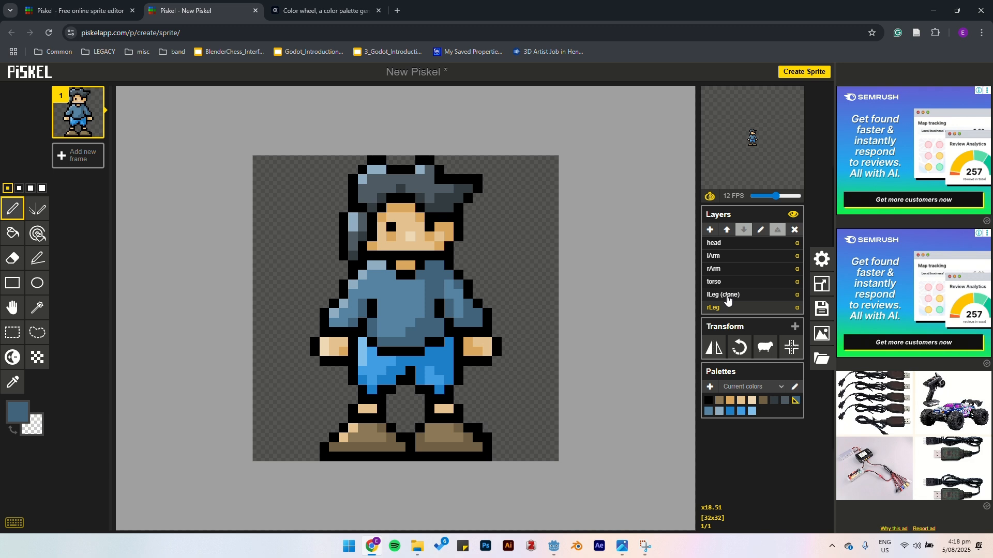
double_click(728, 299)
key("BackSpace")
type("lLe")
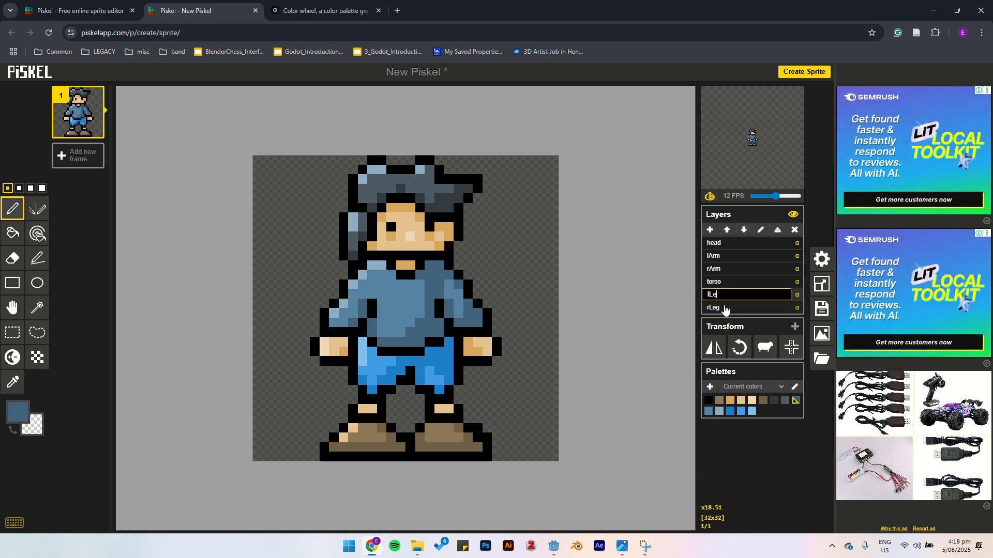
type("g")
key("Return")
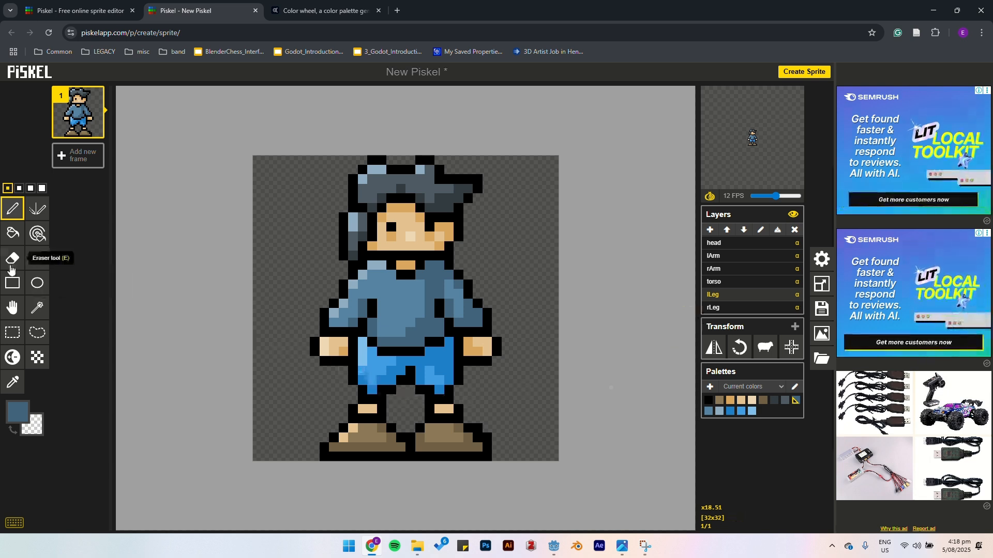
Delete the head, upper body and both hands from the lLeg layer with rectangular selections.
left_click(13, 332)
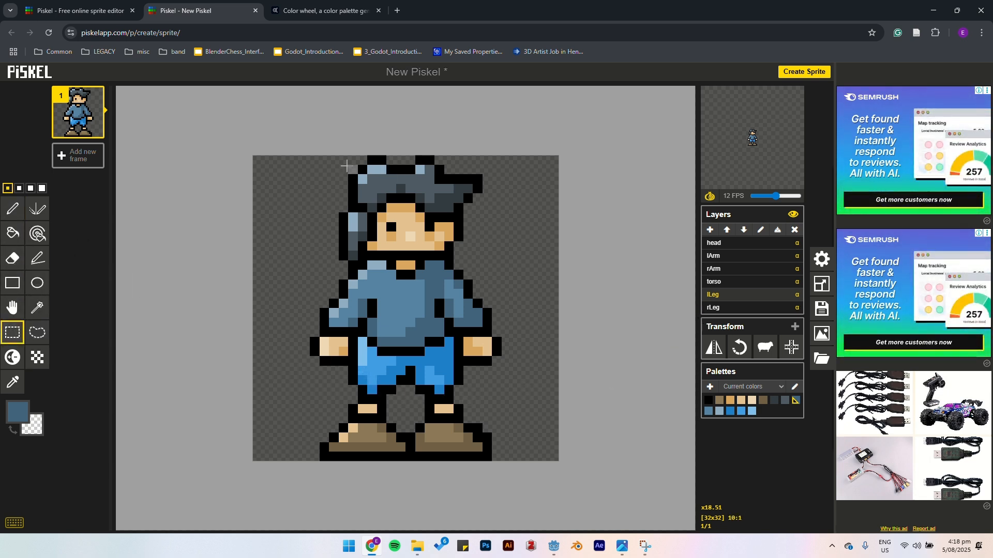
left_click_drag(282, 155, 563, 320)
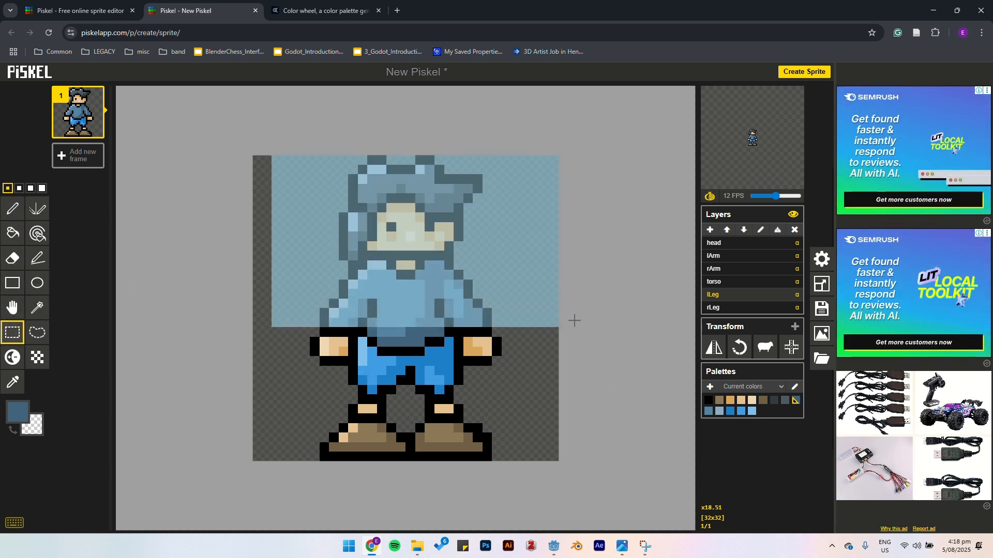
key("Delete")
left_click_drag(291, 369, 344, 322)
key("Delete")
left_click_drag(541, 361, 464, 320)
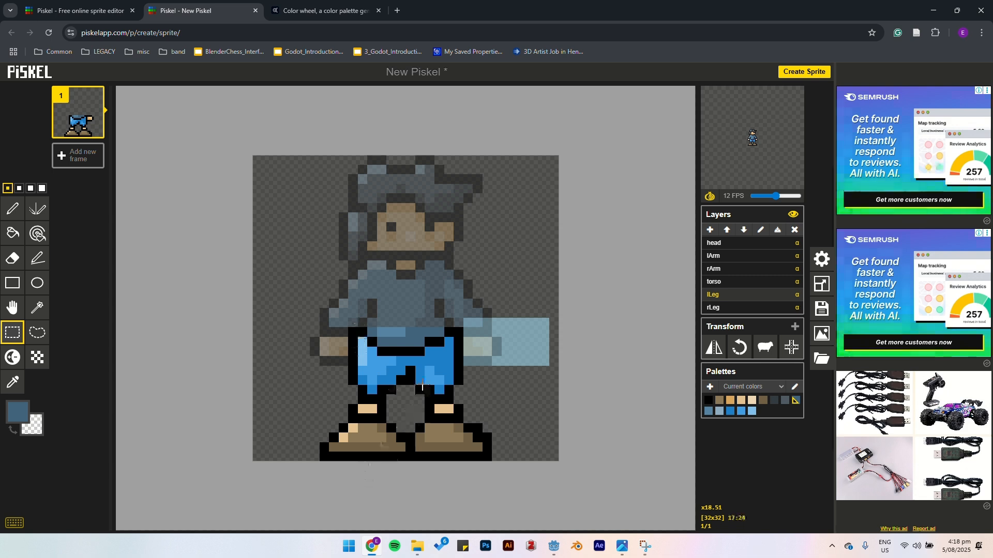
Delete the leg on the character's back-facing ponytail-free side, with its shorts half and shoe, from the lLeg layer.
left_click_drag(420, 310, 583, 483)
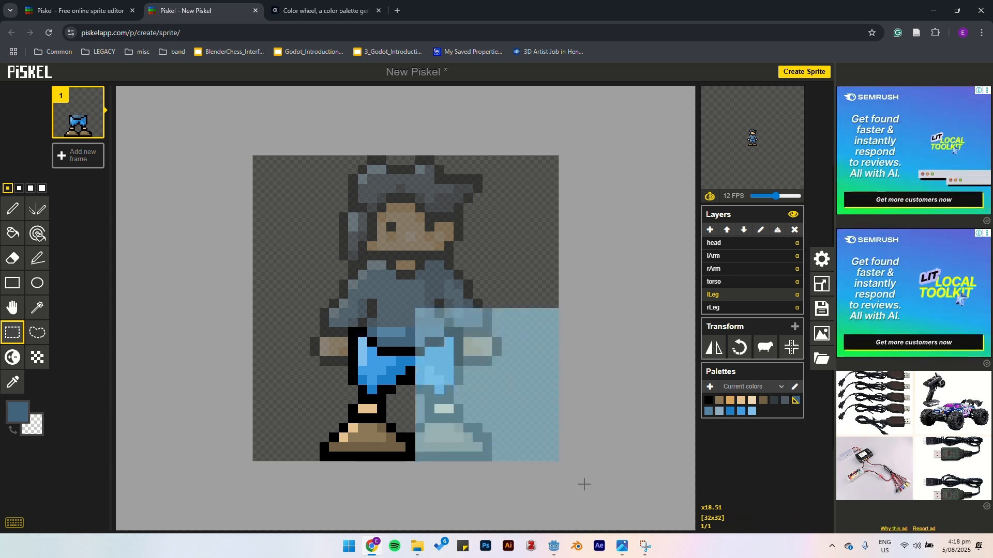
key("Delete")
left_click_drag(408, 437, 417, 423)
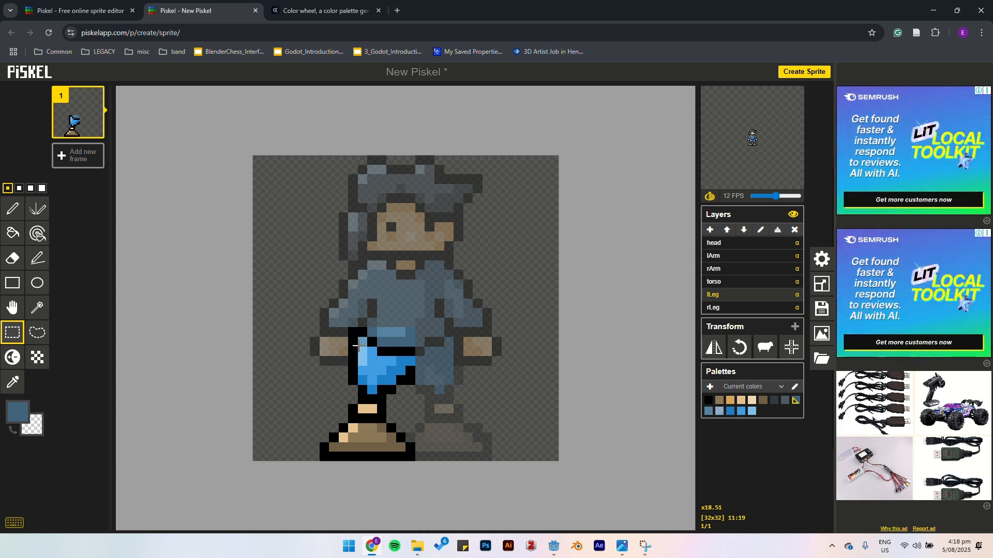
Extend the light blue highlight along the outer edge of the lLeg shorts up to the waist.
left_click(13, 209)
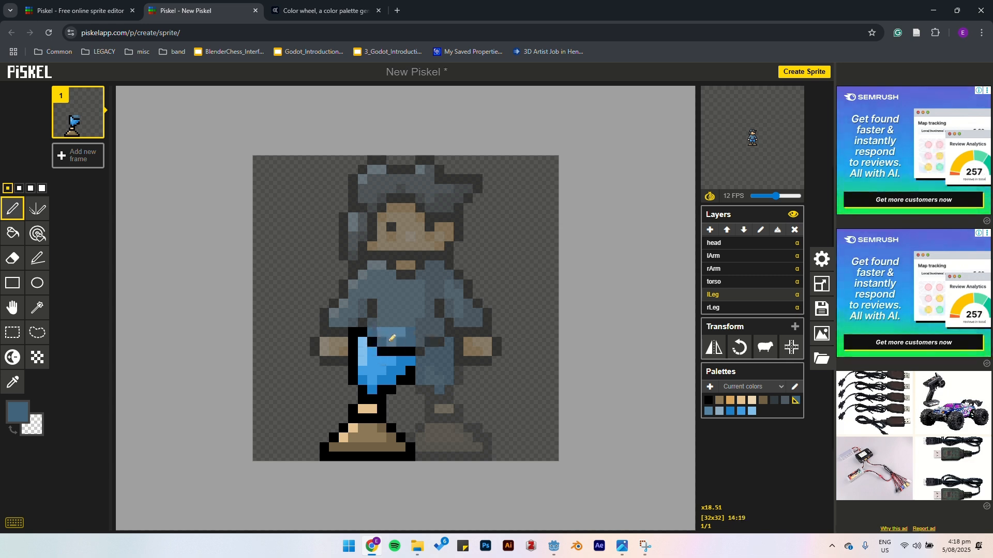
left_click(752, 411)
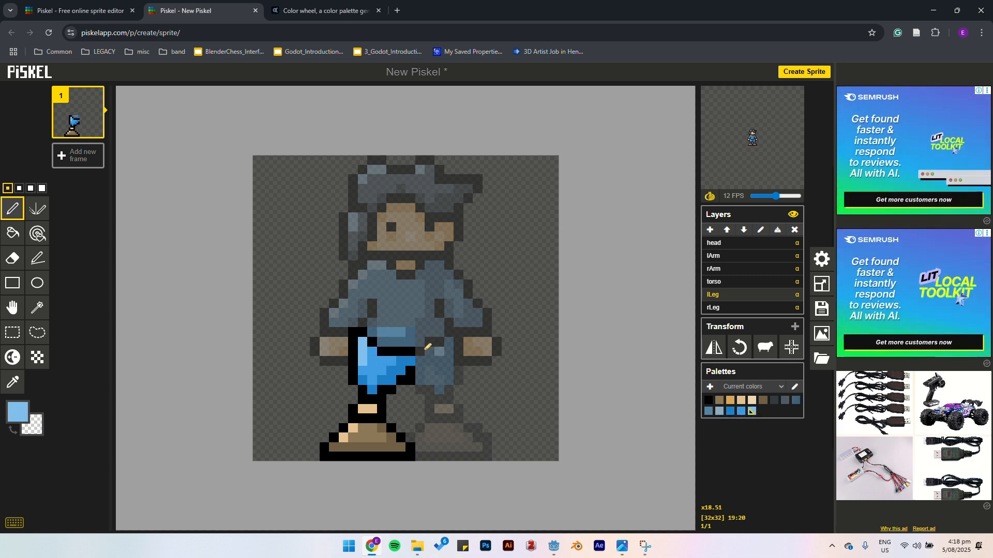
left_click_drag(361, 332, 397, 349)
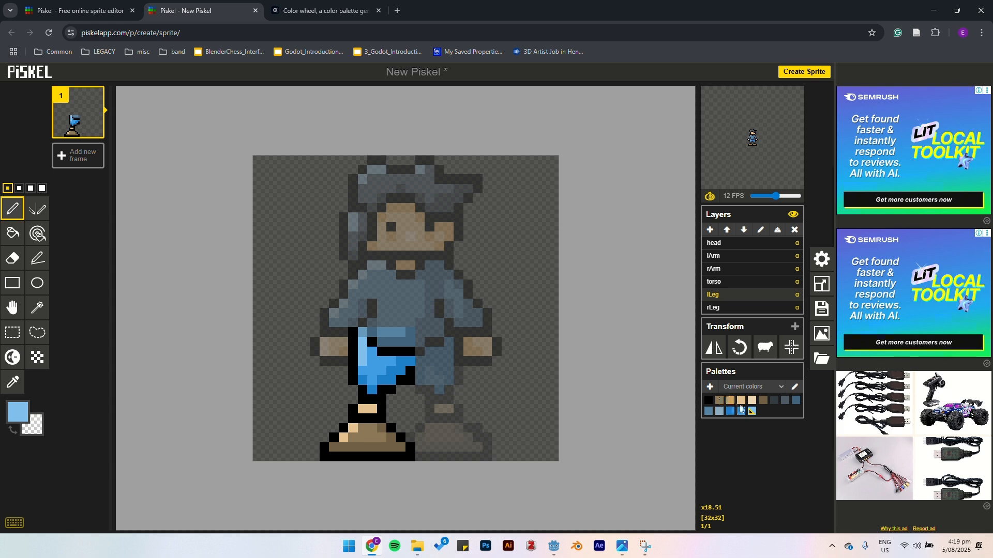
left_click(719, 411)
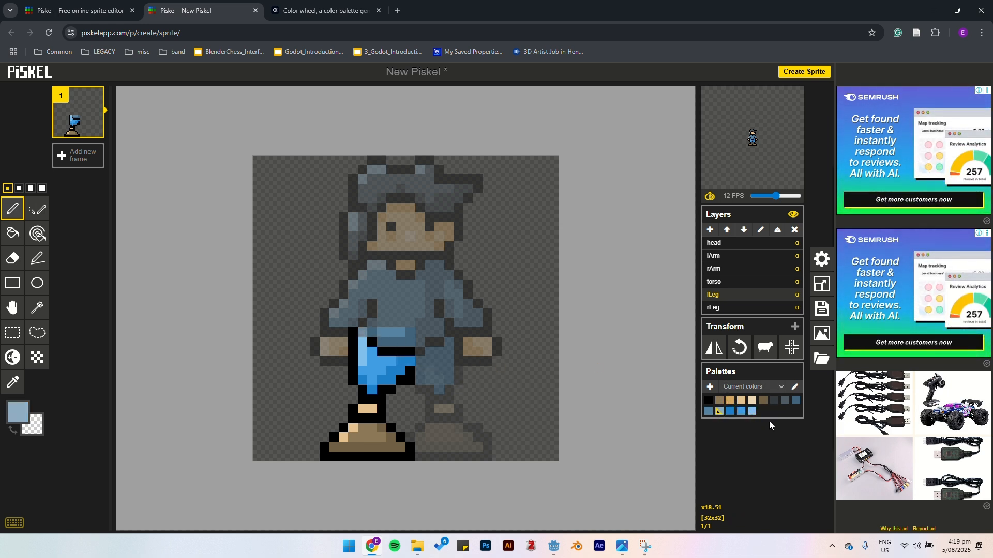
left_click(752, 411)
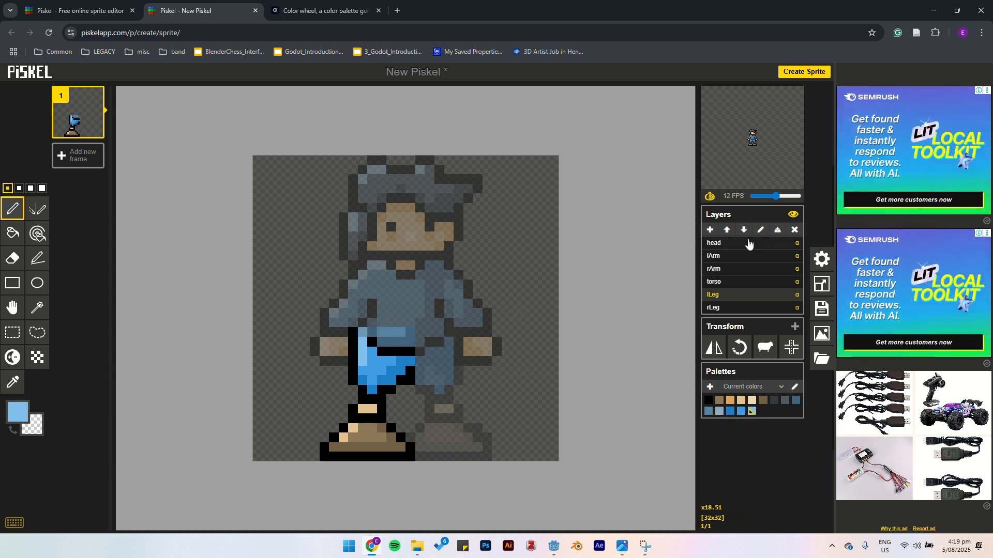
Hide the other layers and repaint the leftover shirt and black hem above the lLeg shorts in medium and dark blue.
left_click(793, 214)
left_click(741, 411)
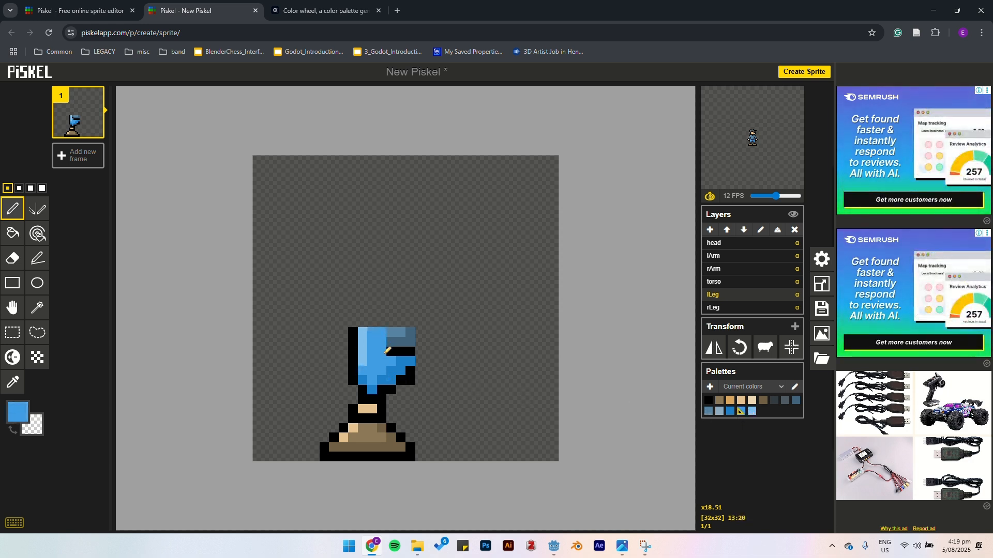
left_click(730, 411)
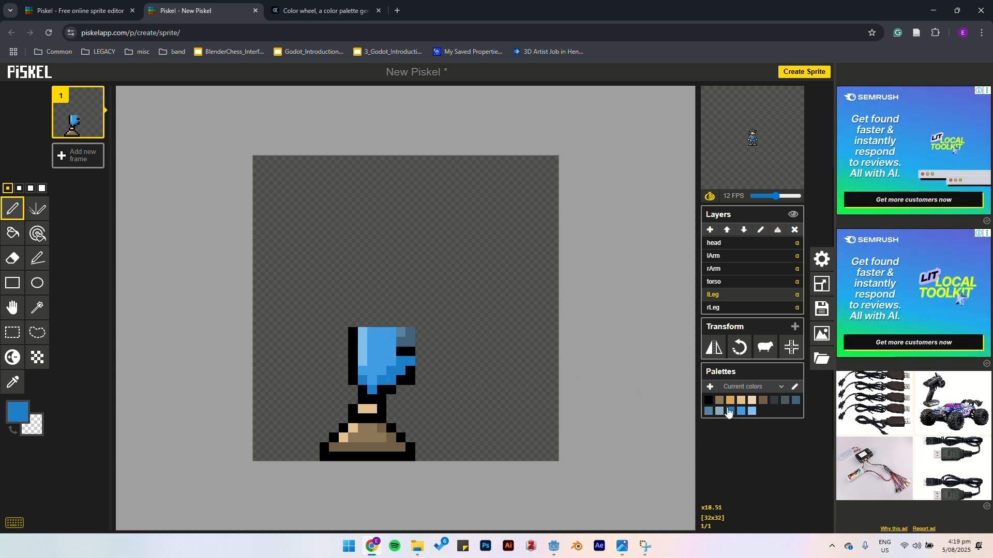
left_click(404, 354)
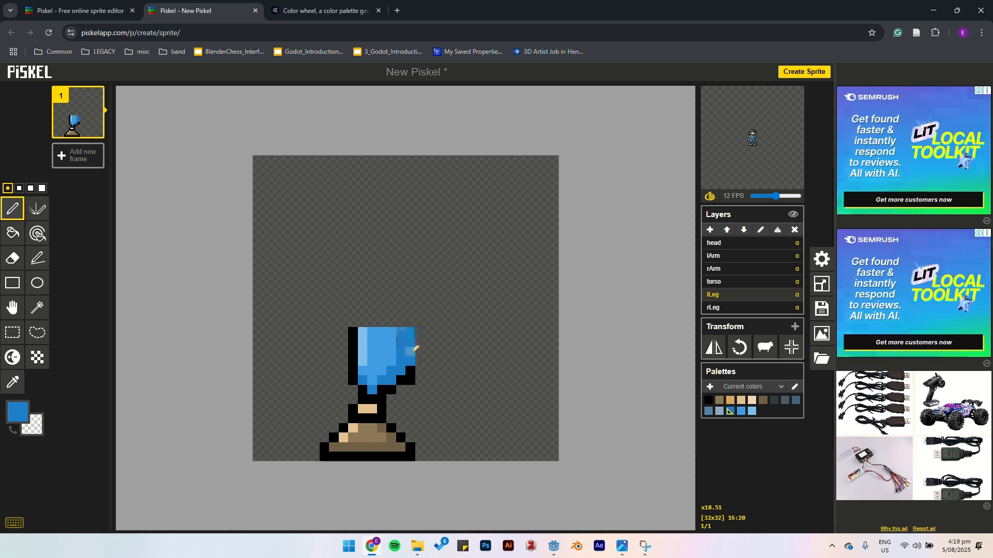
On the rLeg layer, delete everything except the right-hand leg, clearing the head, torso, arms, other leg and stray pixels.
left_click(734, 309)
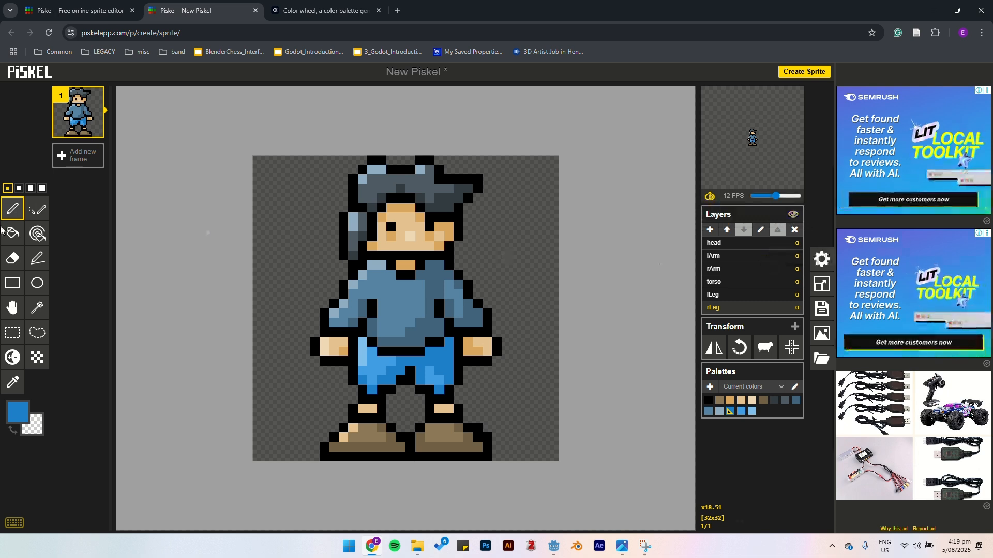
left_click(13, 332)
left_click_drag(526, 324, 316, 106)
key("Delete")
left_click_drag(266, 303, 394, 493)
key("Delete")
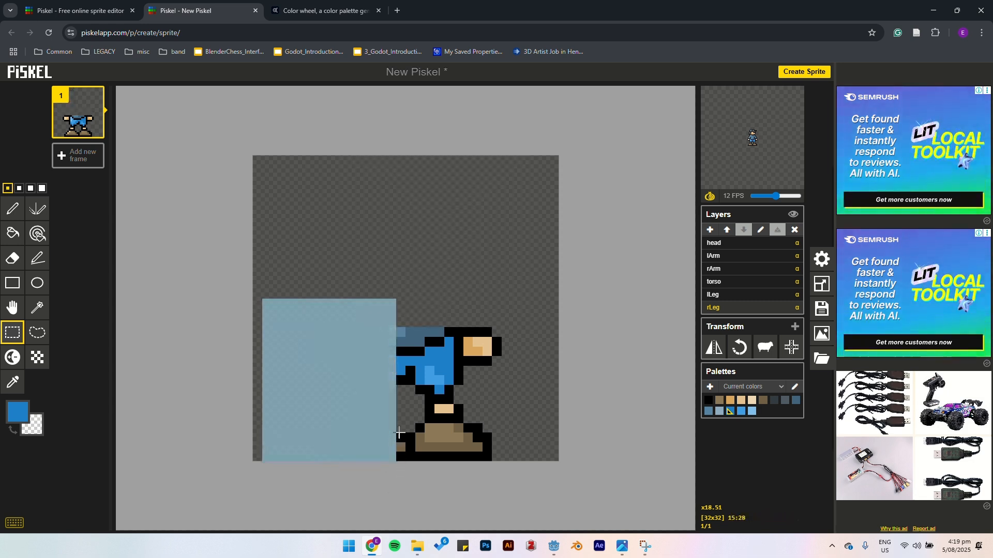
left_click_drag(399, 434, 385, 456)
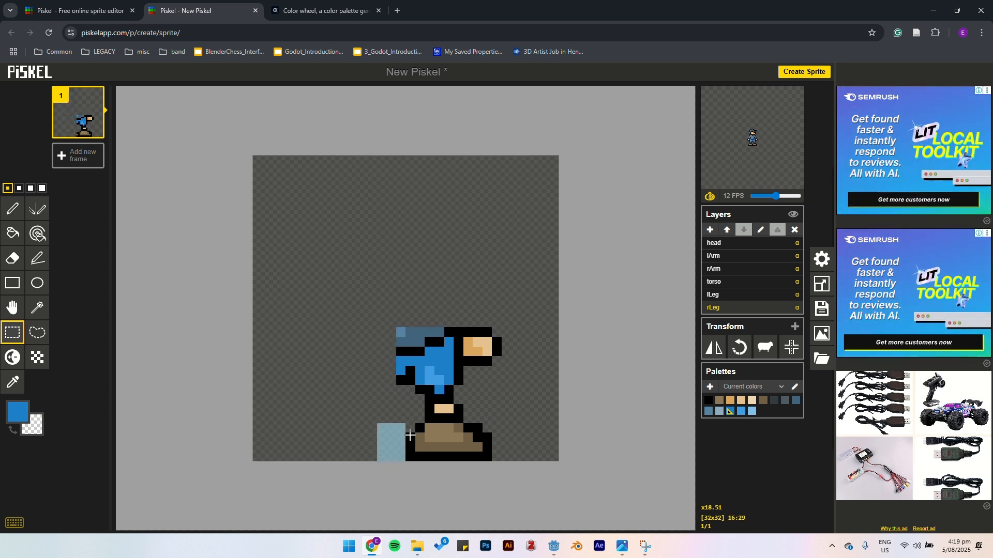
left_click_drag(535, 370, 467, 322)
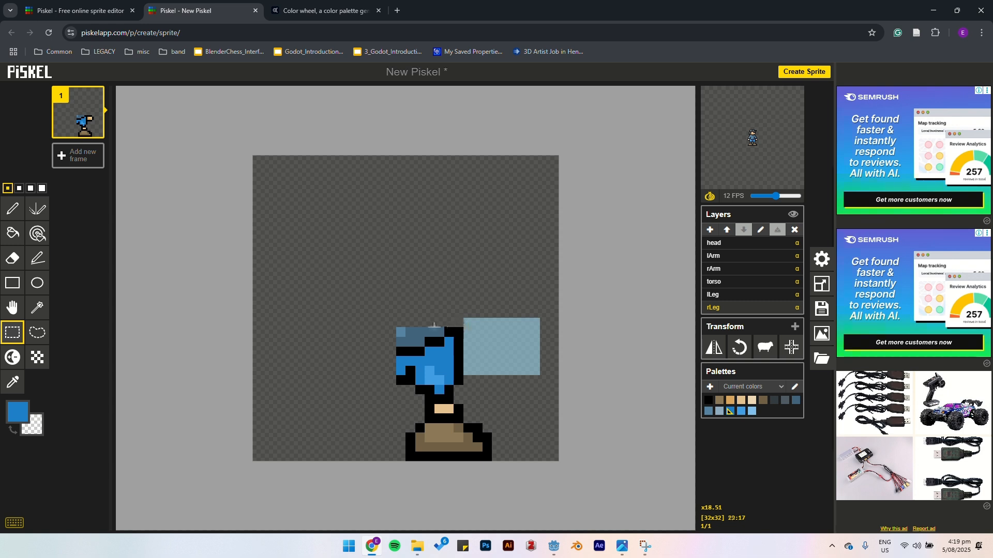
left_click(399, 385)
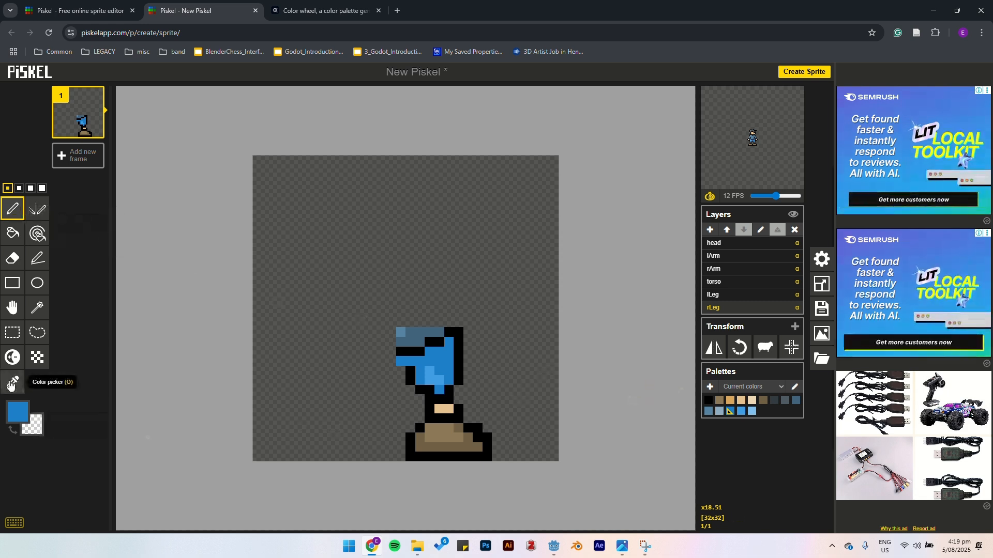
Paint over the shirt and outline remnants on the leg's shorts in darker blue and extend the lighter blue shading diagonally.
key("o")
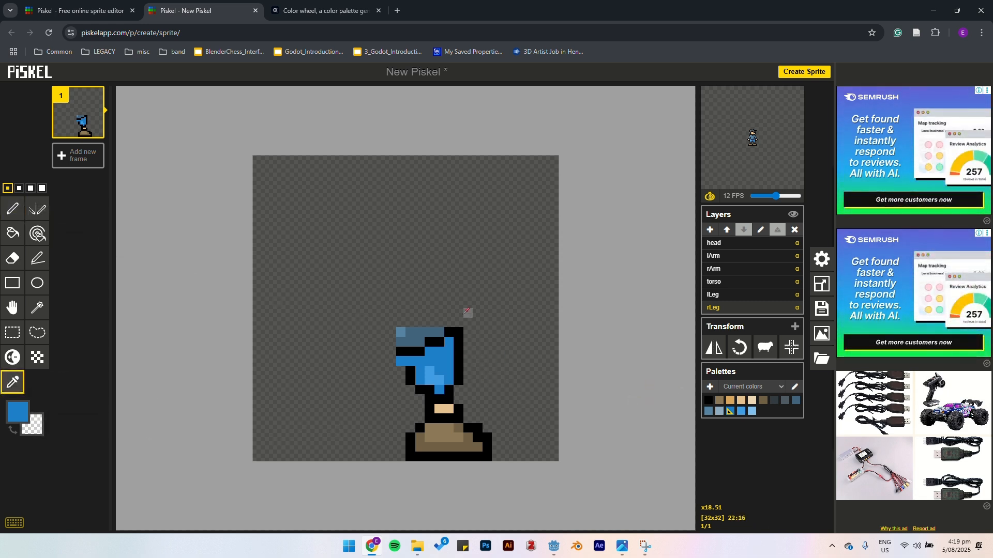
left_click(12, 208)
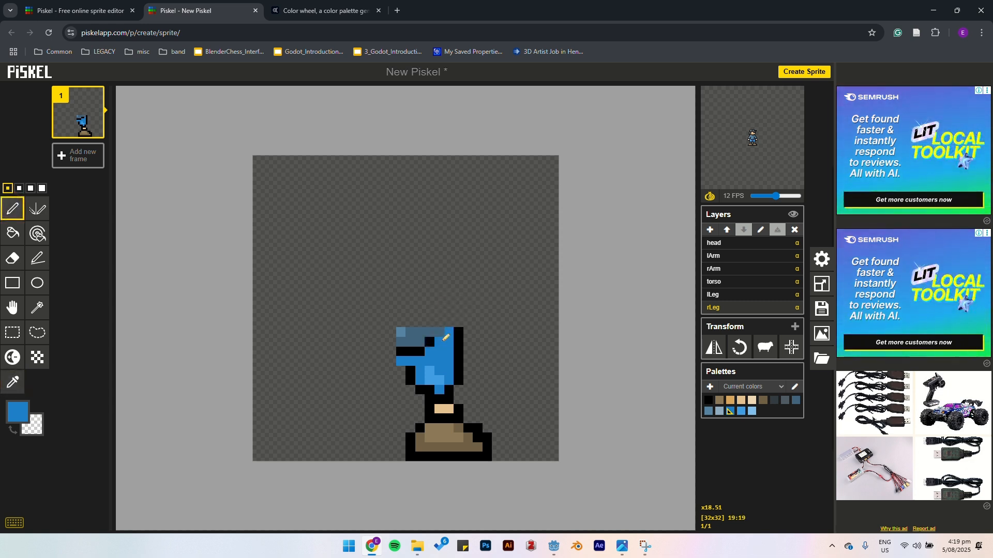
left_click_drag(414, 356, 410, 331)
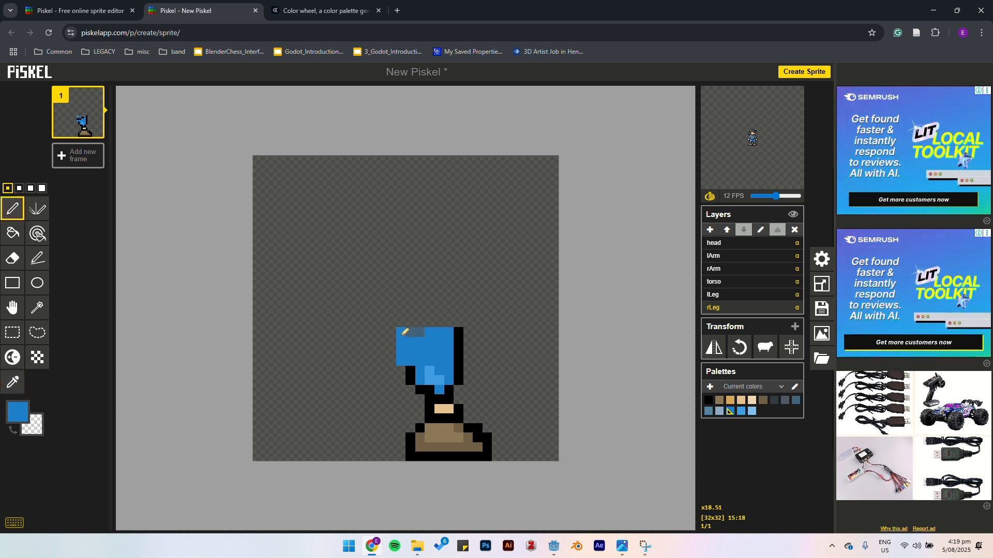
key("o")
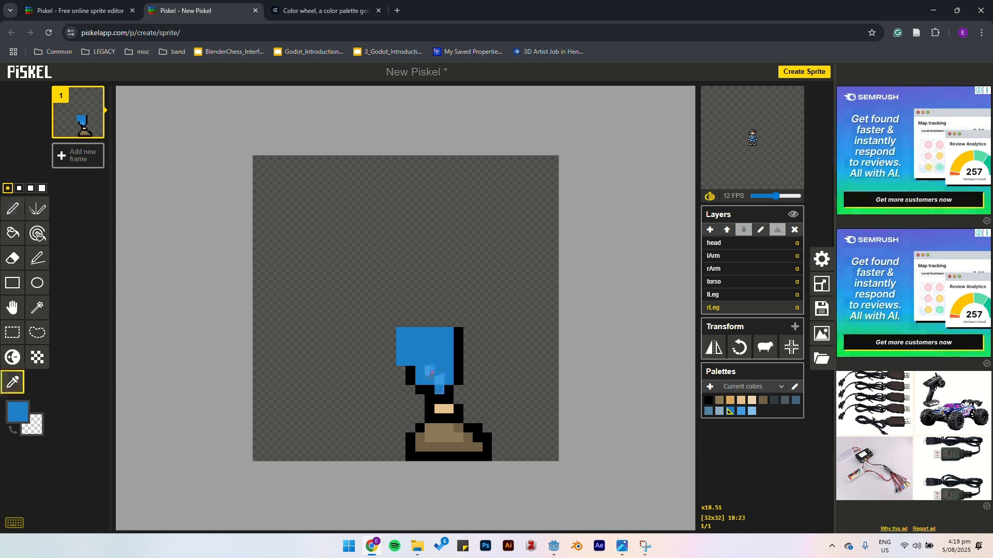
key("p")
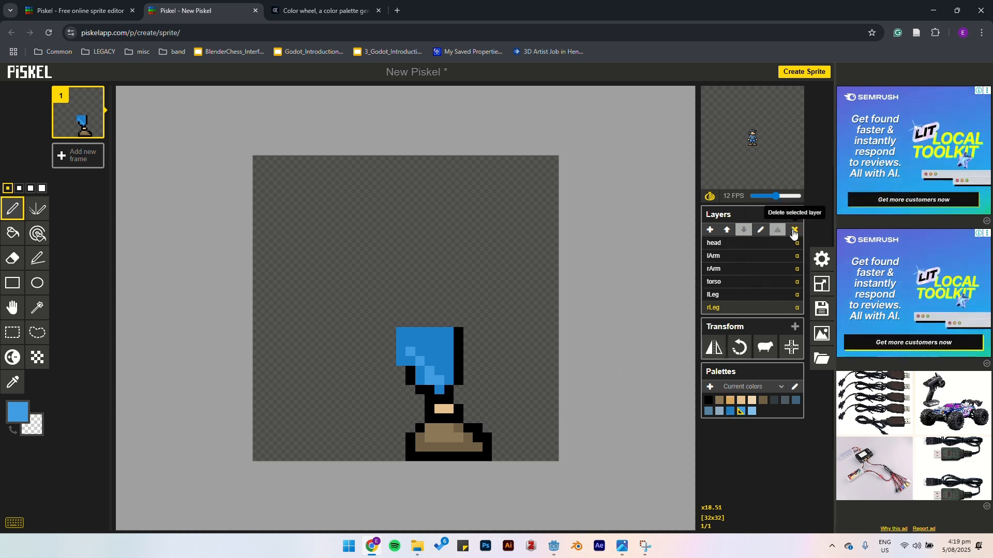
Show the other layers faintly behind the rLeg layer and check the full character in the popup preview.
left_click(793, 214)
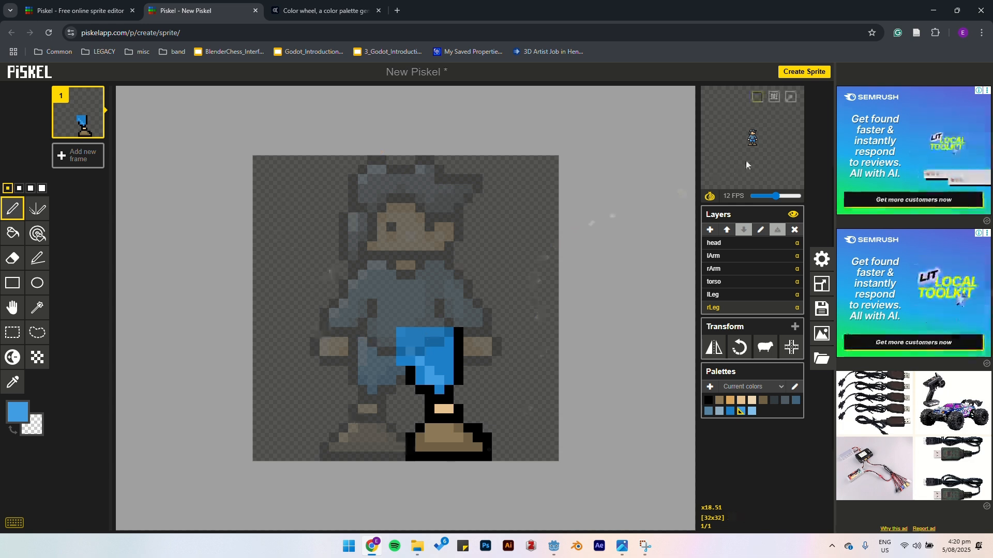
left_click(790, 98)
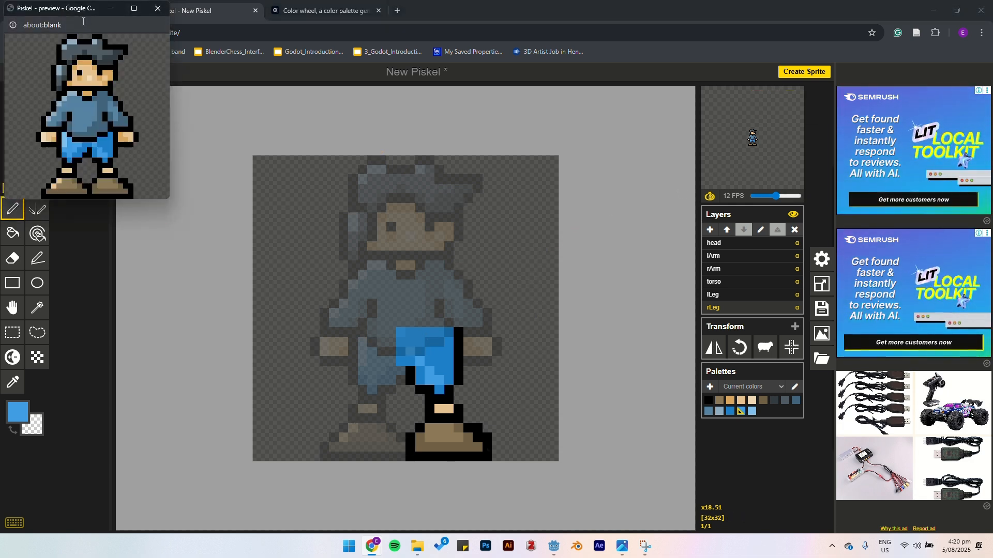
left_click_drag(71, 9, 576, 107)
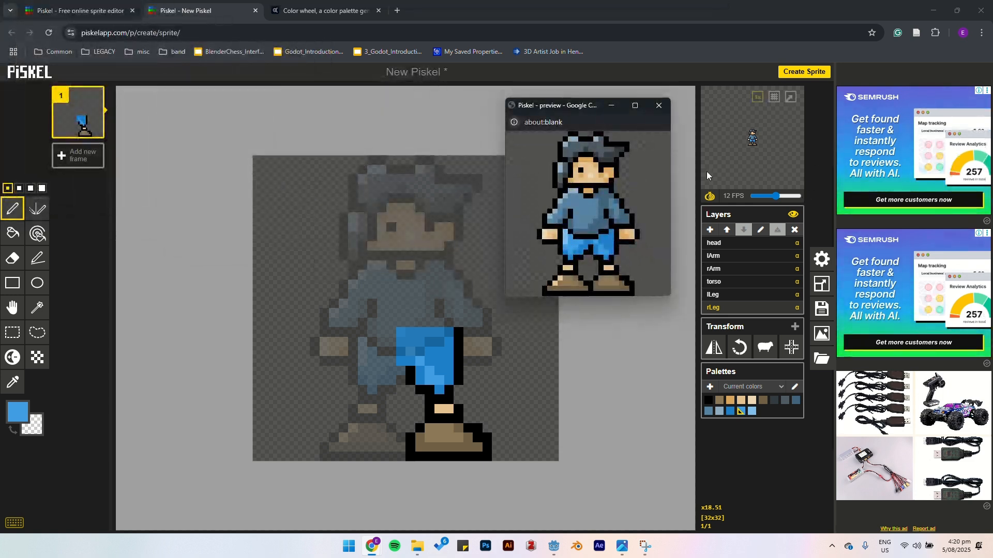
left_click(660, 107)
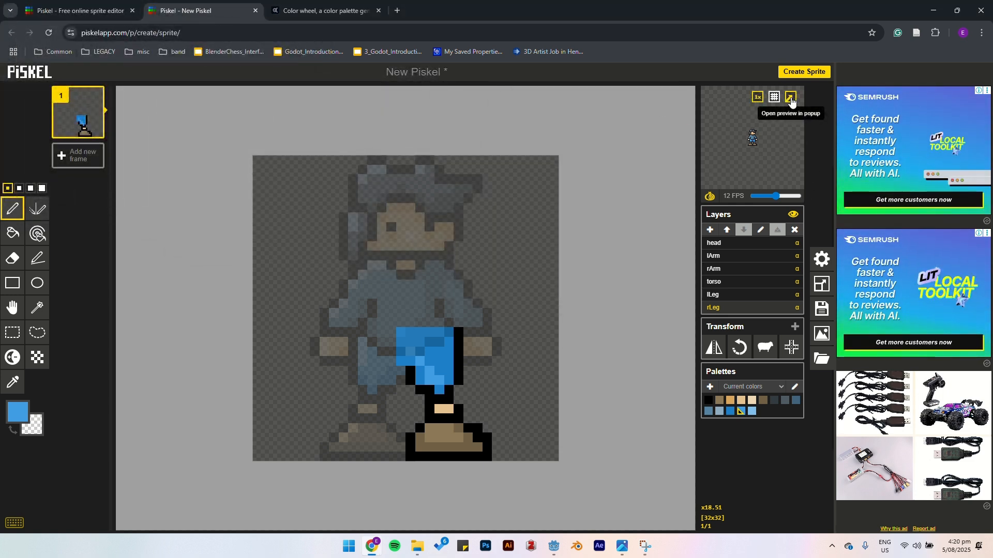
left_click(791, 99)
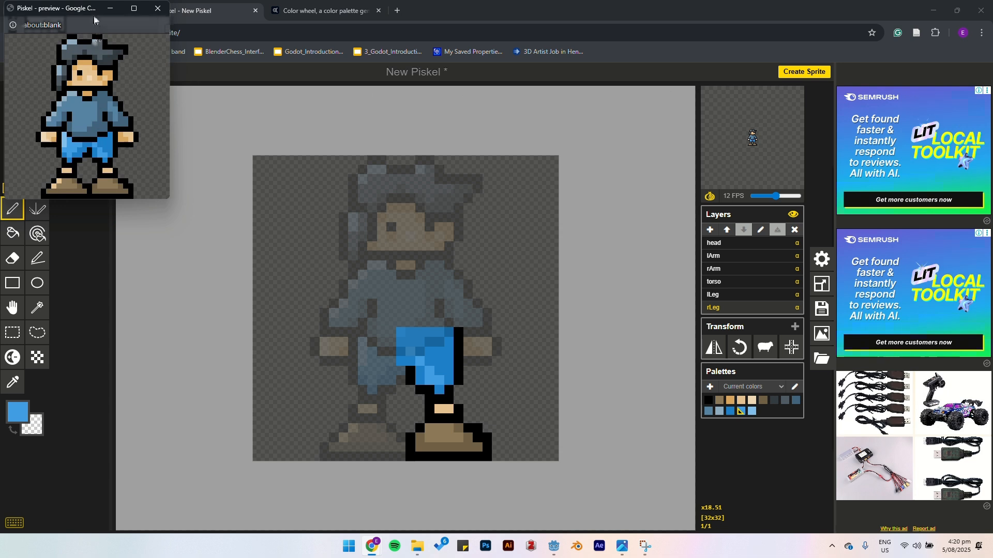
left_click_drag(94, 17, 418, 138)
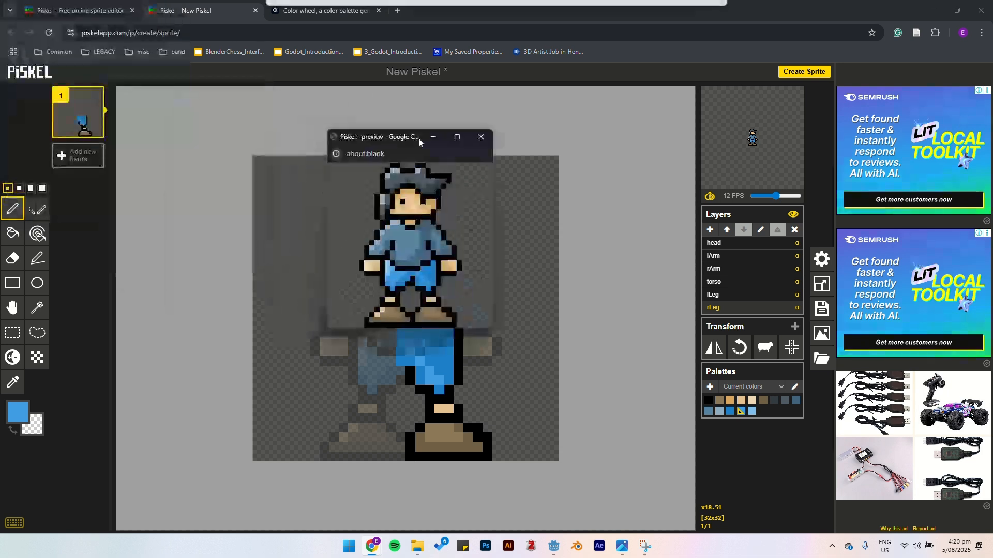
left_click(476, 133)
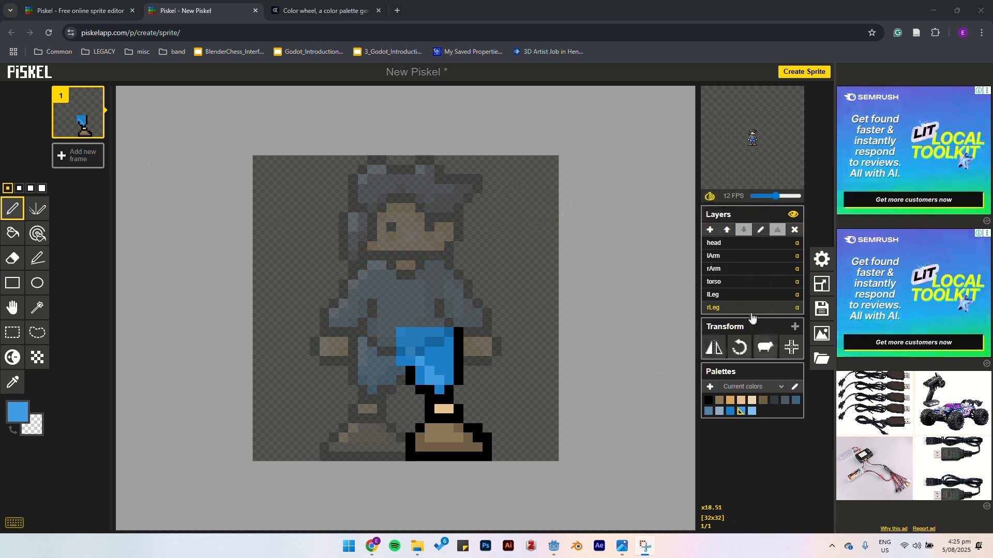
Make the head layer active and duplicate frame 1 to create a second animation frame.
left_click(723, 247)
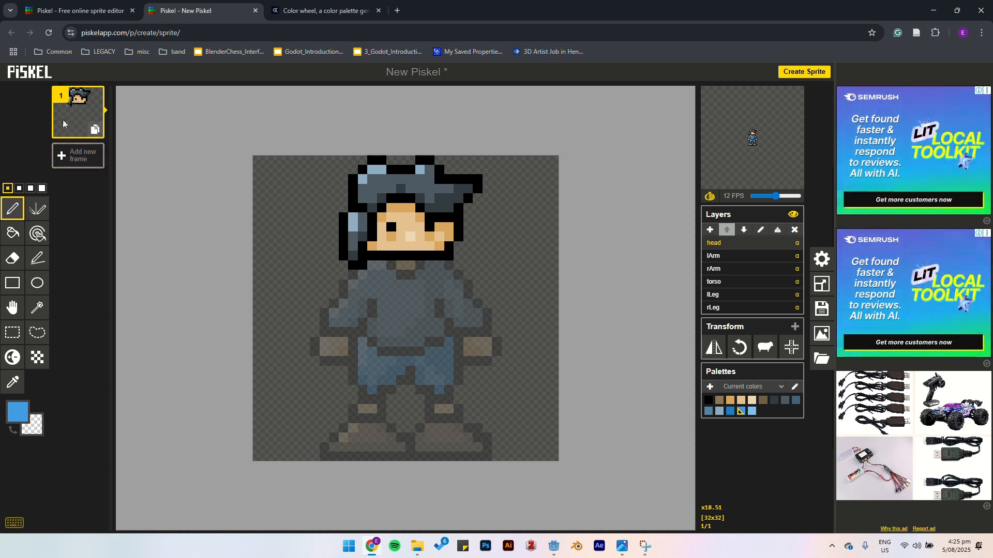
left_click(94, 131)
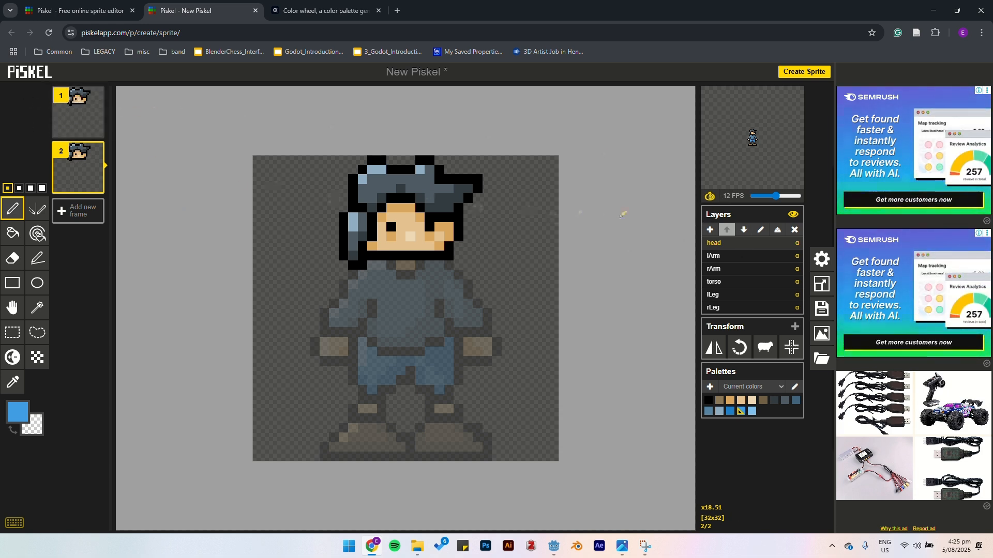
Examine each body-part layer of frame 2, from lArm through rLeg and back up to head.
left_click(728, 256)
left_click(729, 269)
left_click(728, 282)
left_click(728, 295)
left_click(728, 307)
left_click(728, 295)
left_click(726, 282)
left_click(727, 269)
left_click(724, 256)
left_click(721, 243)
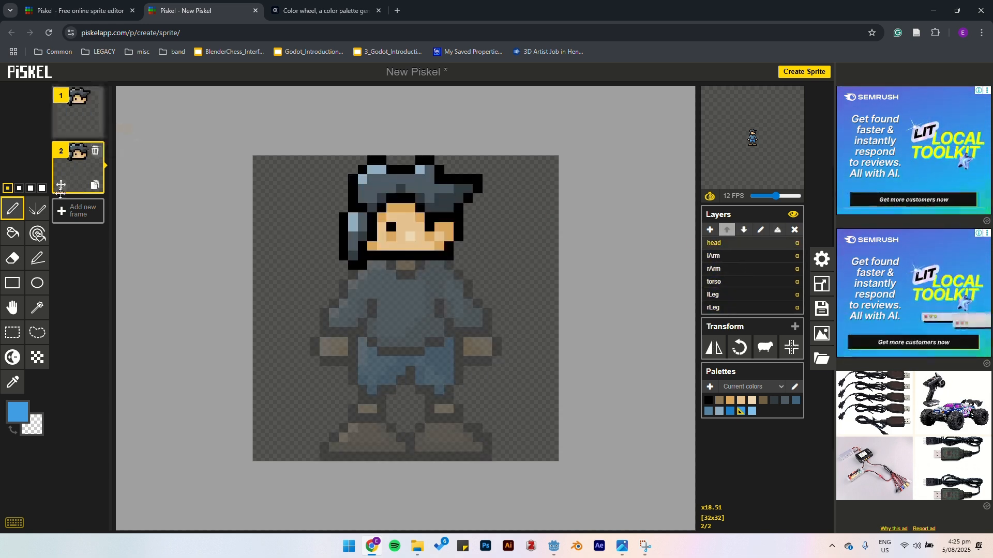
In frame 2, move the head layer and the torso layer down by one pixel each.
left_click(12, 309)
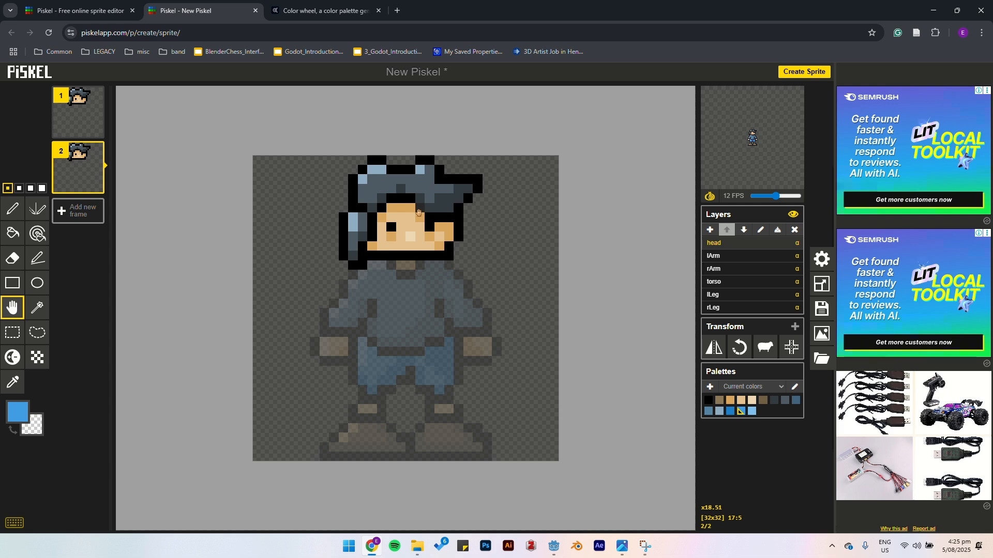
left_click_drag(419, 212, 419, 222)
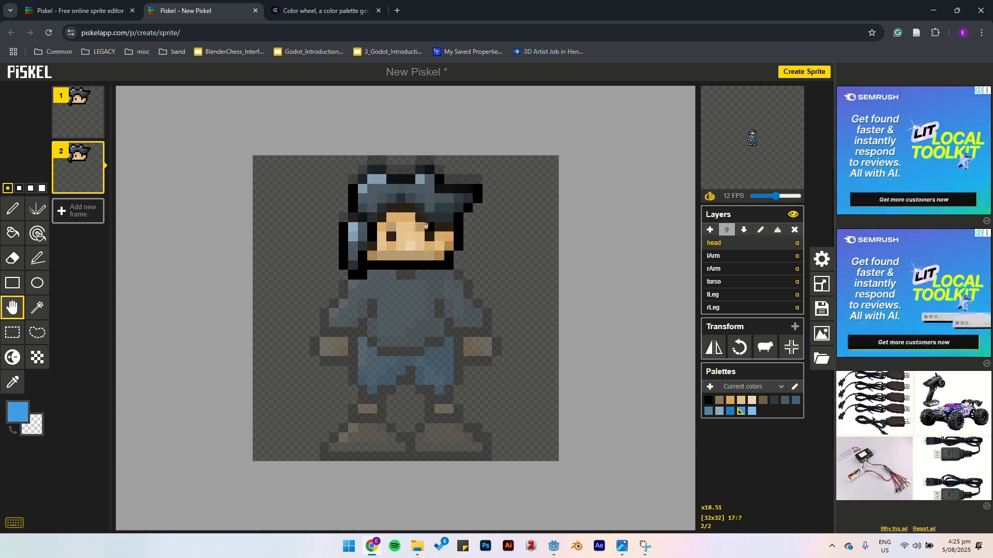
left_click(726, 283)
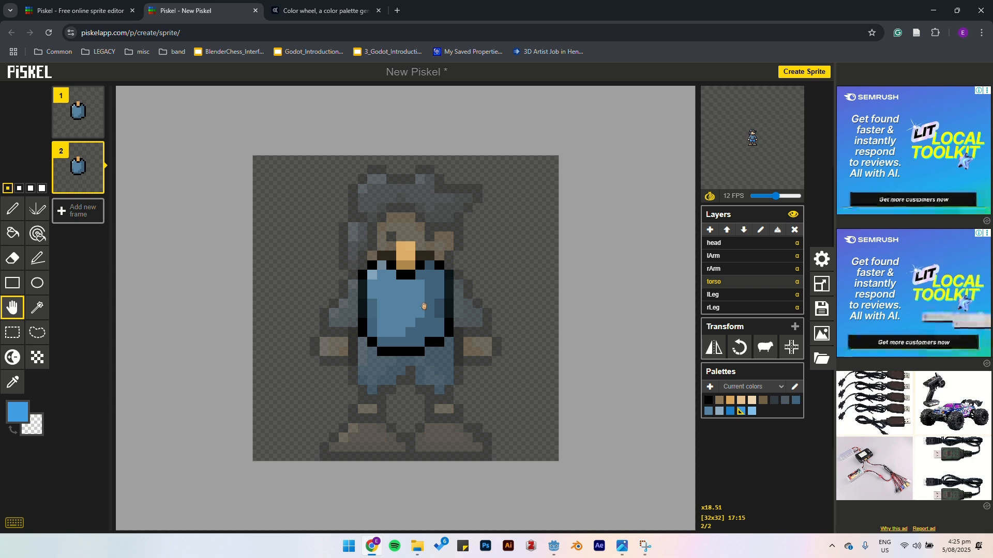
left_click_drag(424, 305, 424, 310)
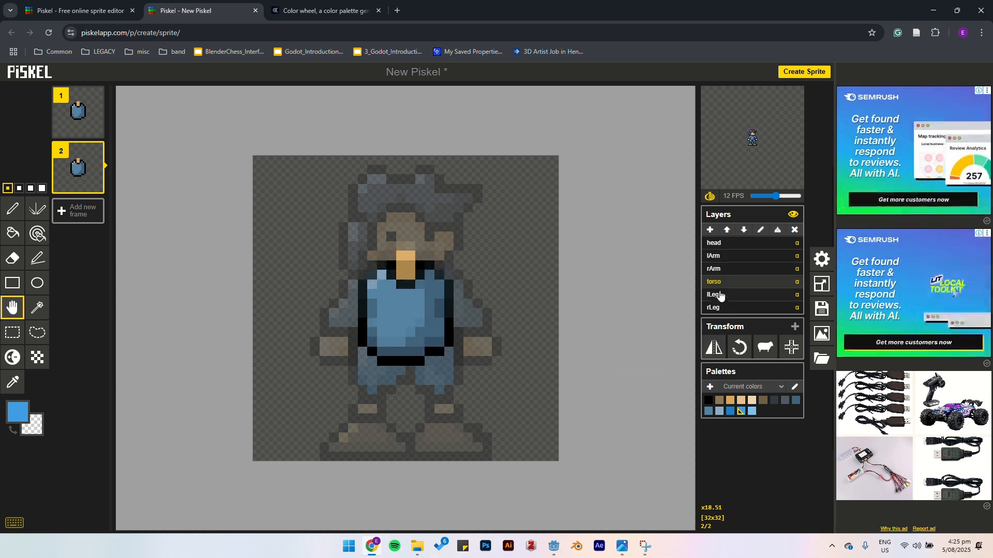
Check the two-frame animation in the popup preview, then close it.
mouse_move(72, 118)
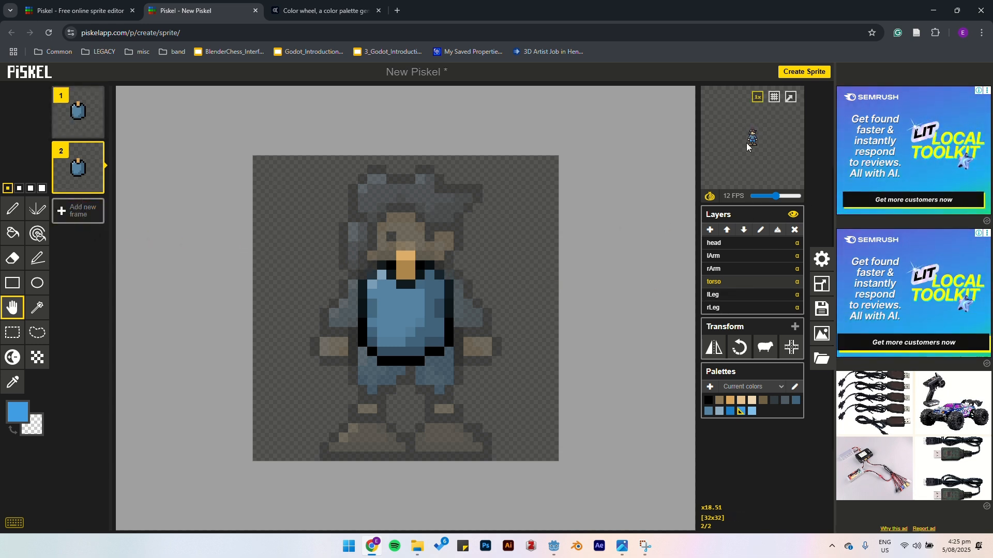
left_click(790, 97)
left_click_drag(47, 9, 424, 79)
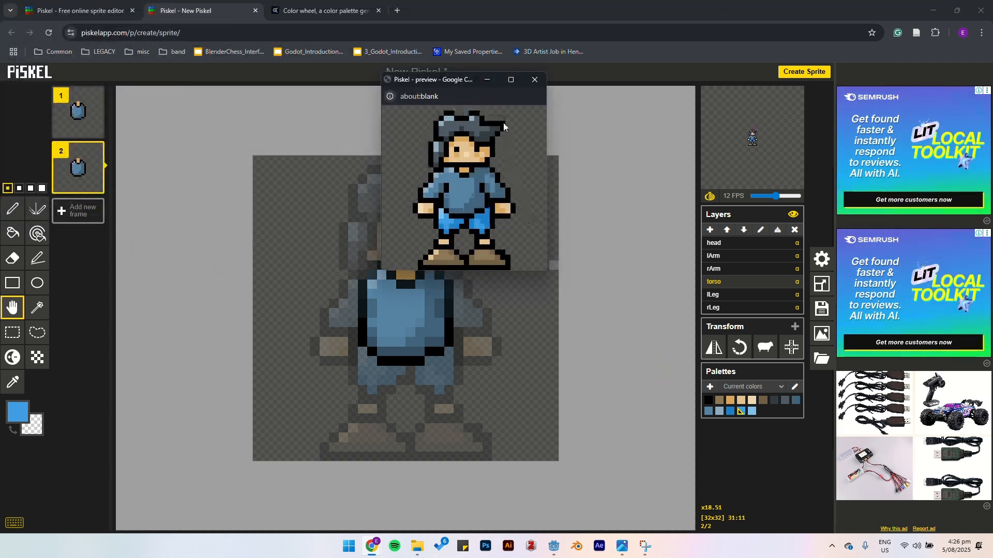
left_click(536, 81)
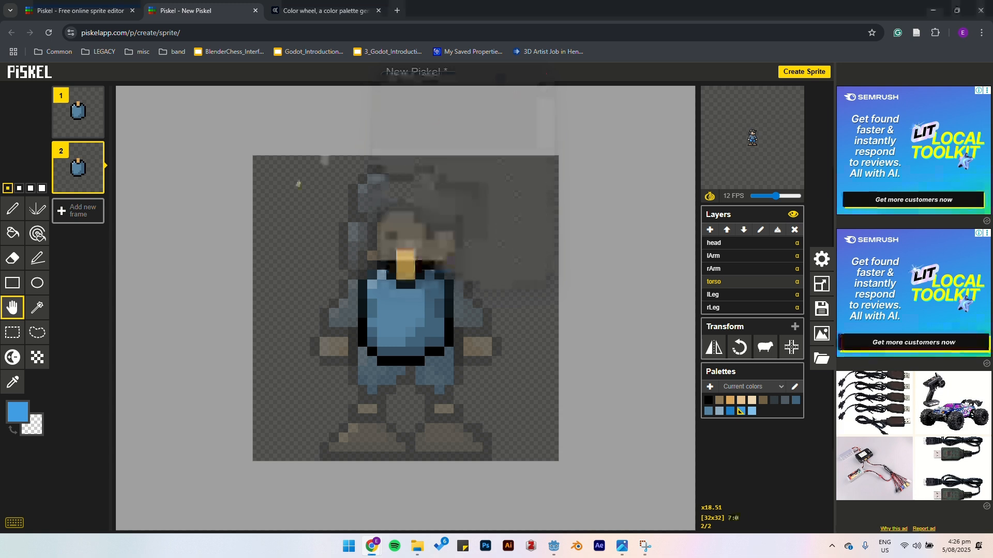
Duplicate frame 2 as the third frame and move its head layer down by one pixel.
left_click(78, 210)
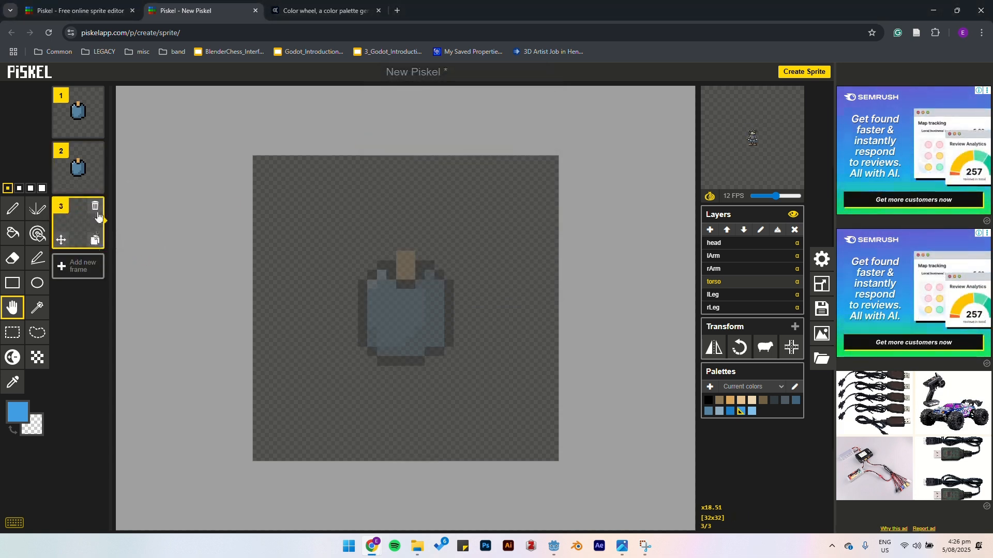
left_click(95, 206)
left_click(94, 184)
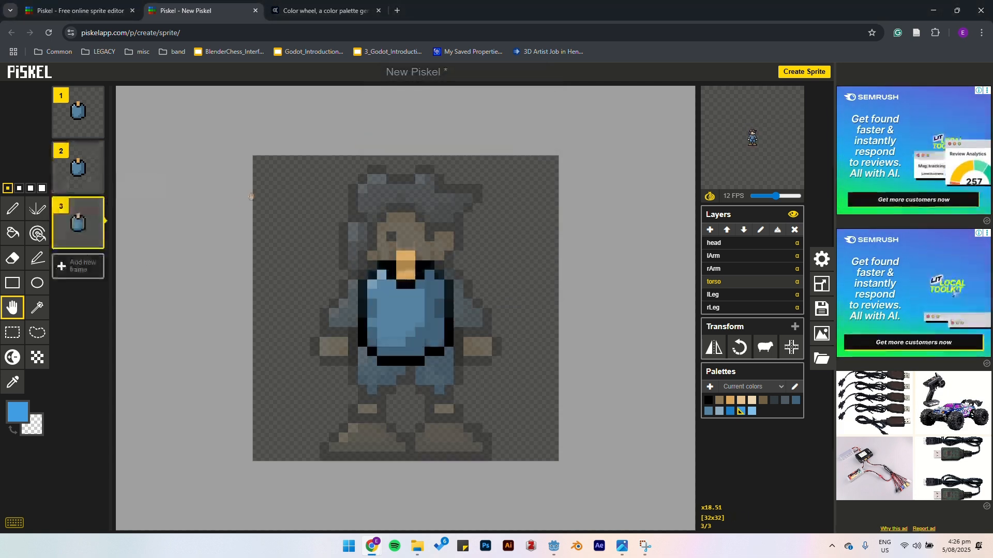
left_click(719, 244)
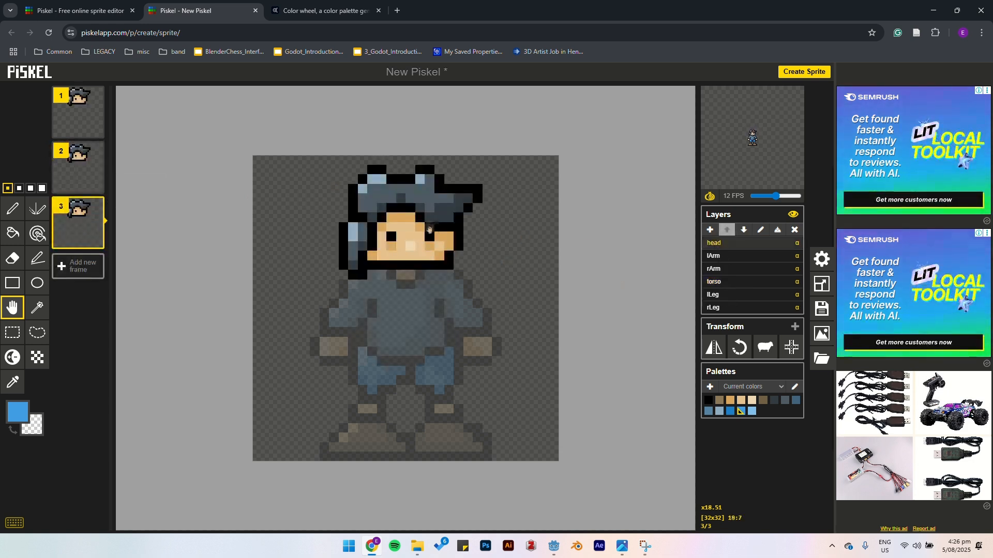
left_click_drag(429, 230, 429, 234)
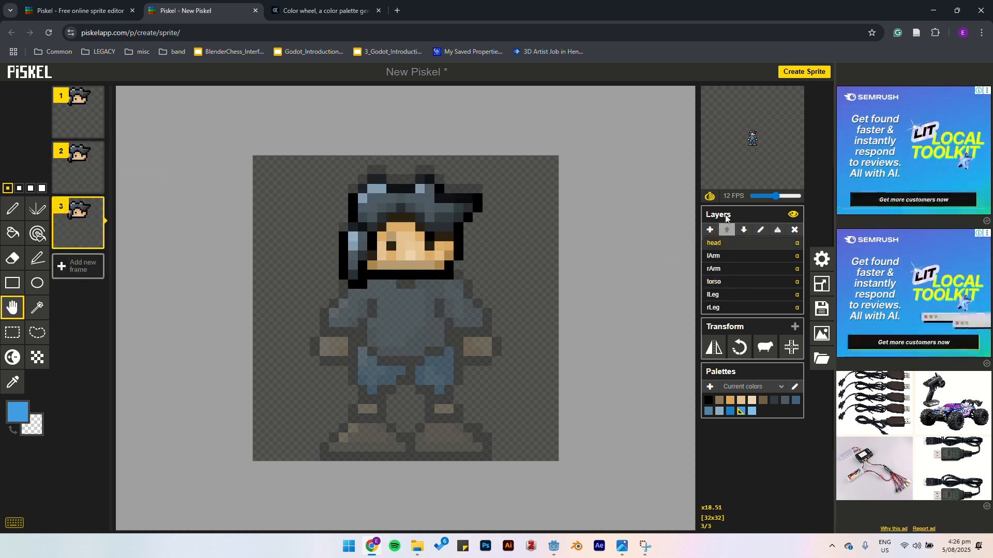
Check the three-frame animation in the popup preview, then close it.
mouse_move(790, 122)
left_click(791, 97)
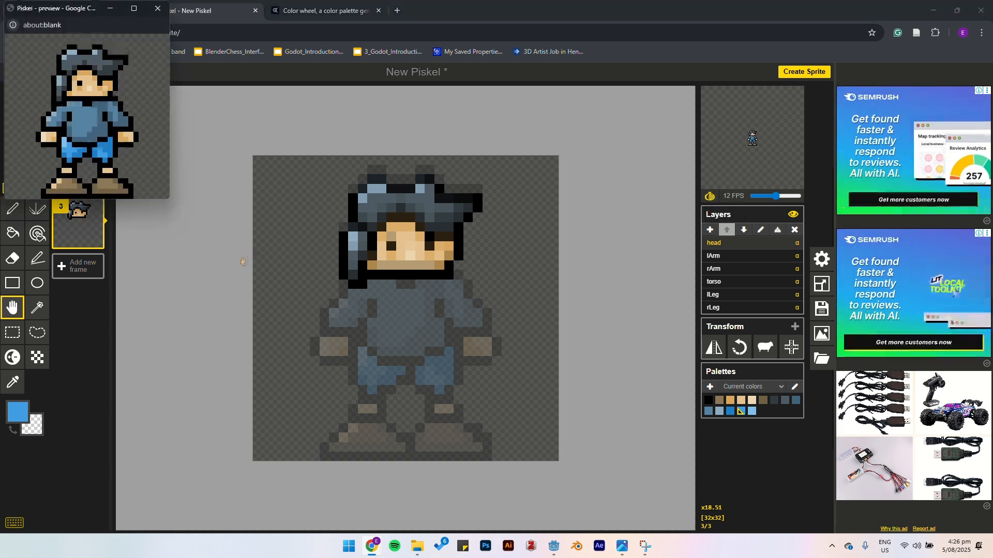
left_click(158, 9)
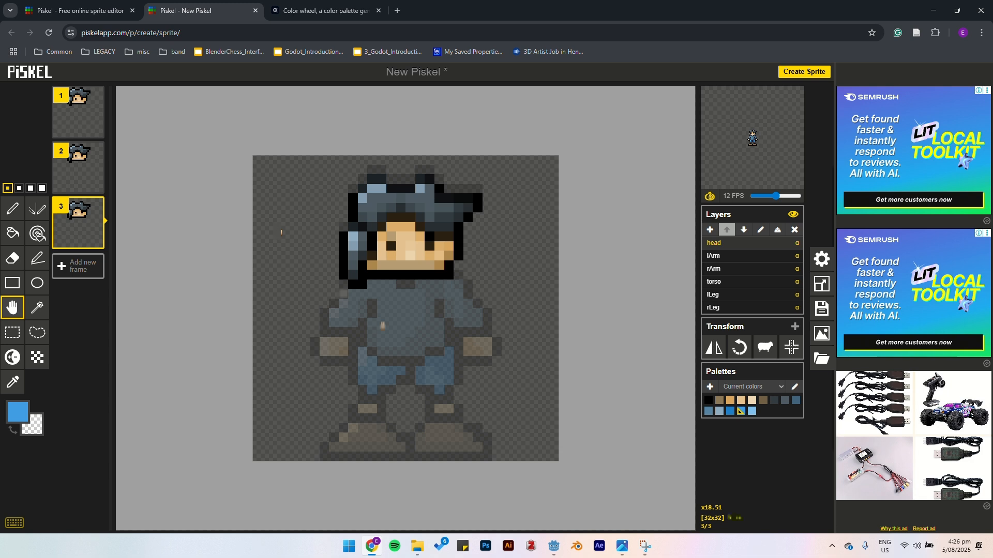
Set the animation speed to 6 FPS and open the popup preview to check the playback.
left_click(773, 196)
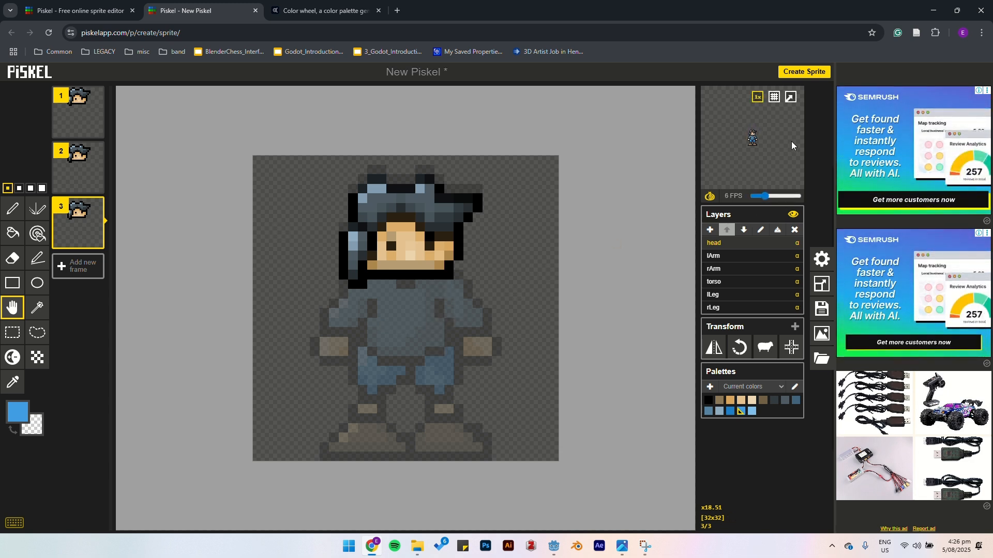
left_click(791, 97)
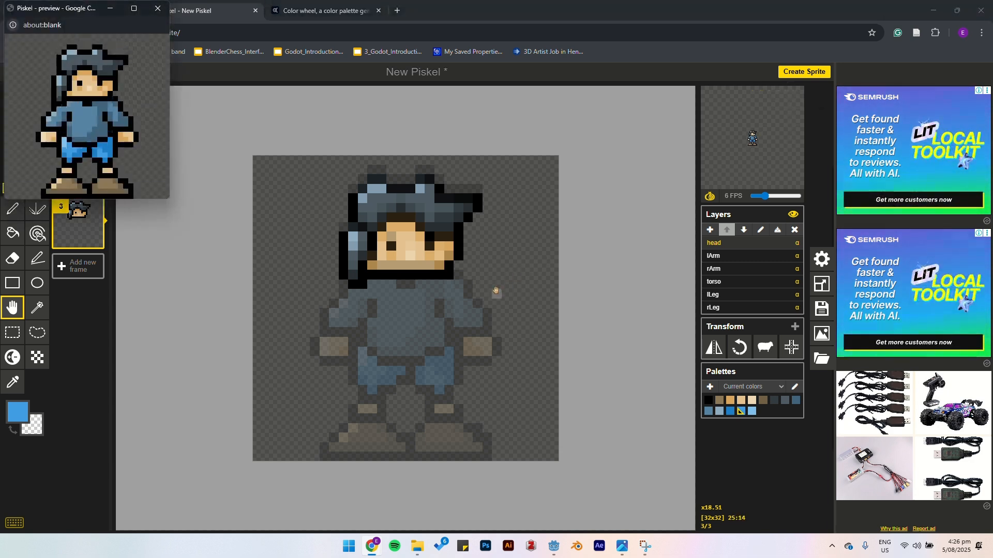
Move the lArm and rArm layers down by one pixel in frame 2, and check the animation in the popup preview.
left_click(161, 8)
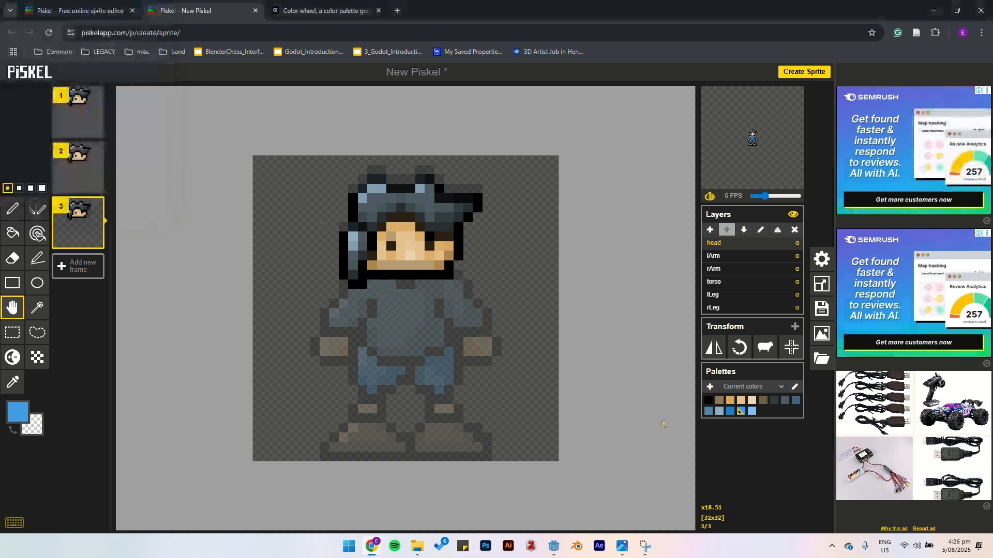
left_click(723, 256)
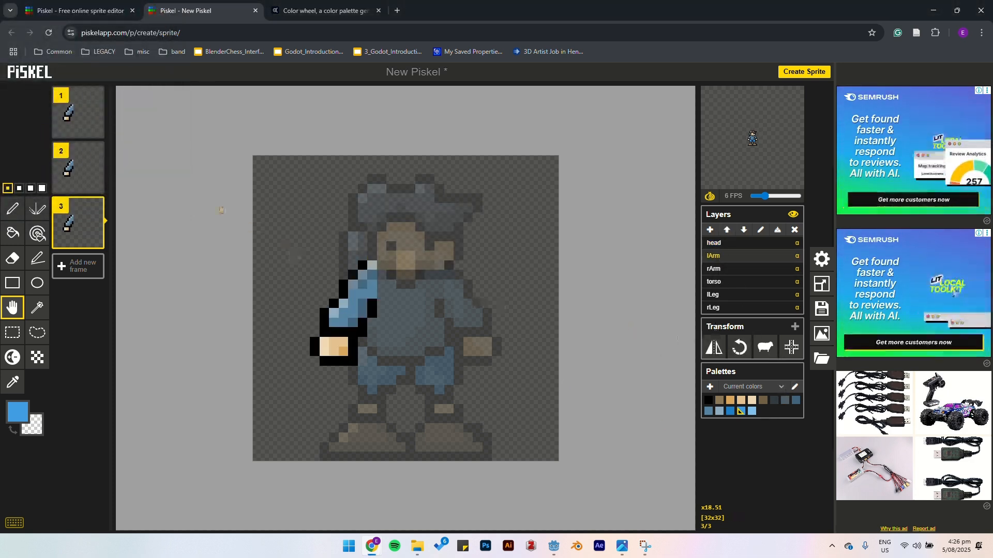
left_click(72, 169)
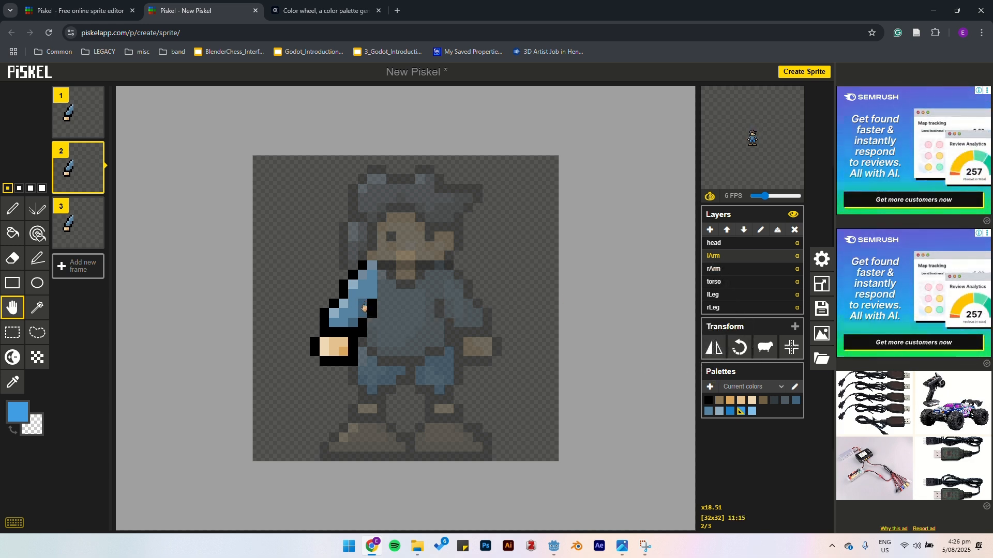
left_click_drag(364, 307, 364, 310)
left_click(722, 269)
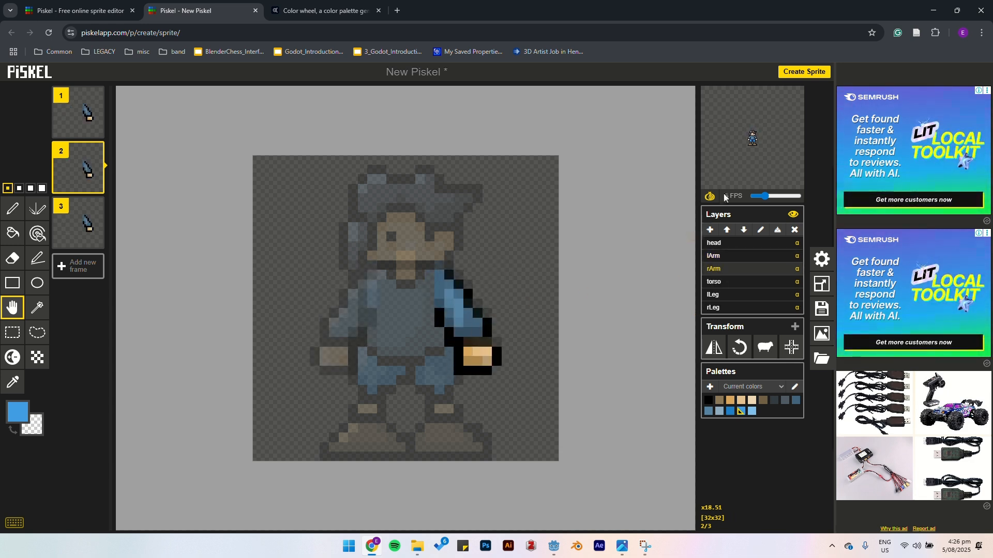
left_click(790, 98)
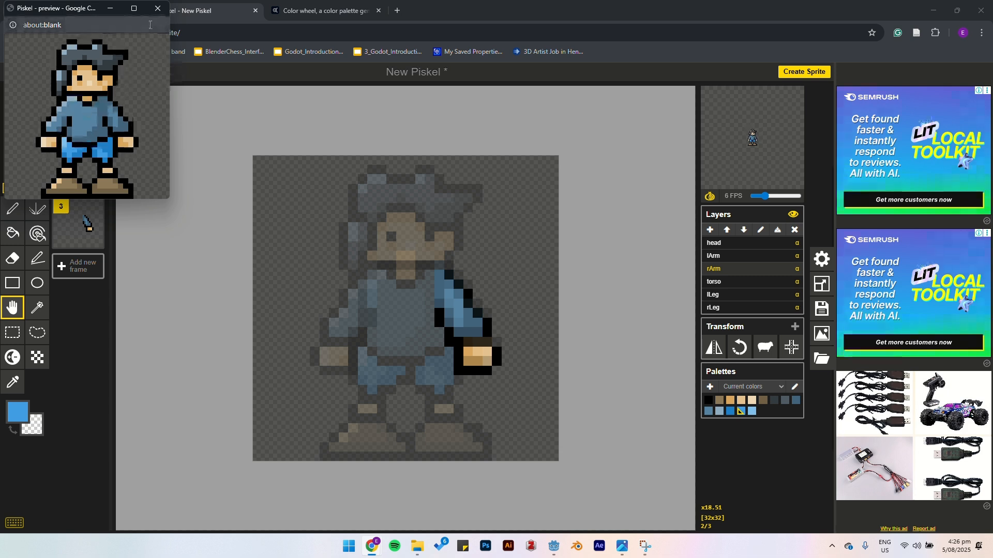
left_click(158, 8)
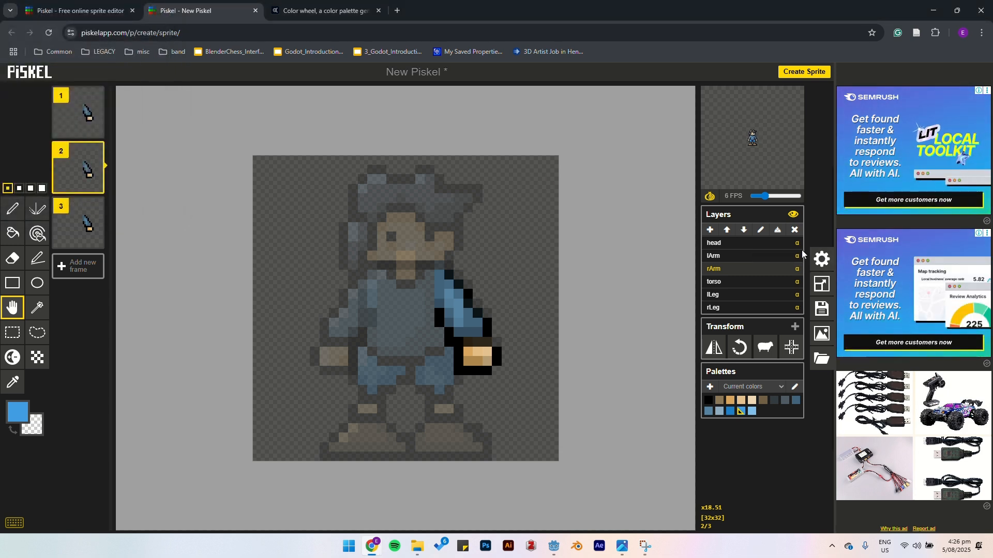
Try raising the head layer in frame 2 by one pixel, check it in the popup preview, and move it back down.
left_click(723, 244)
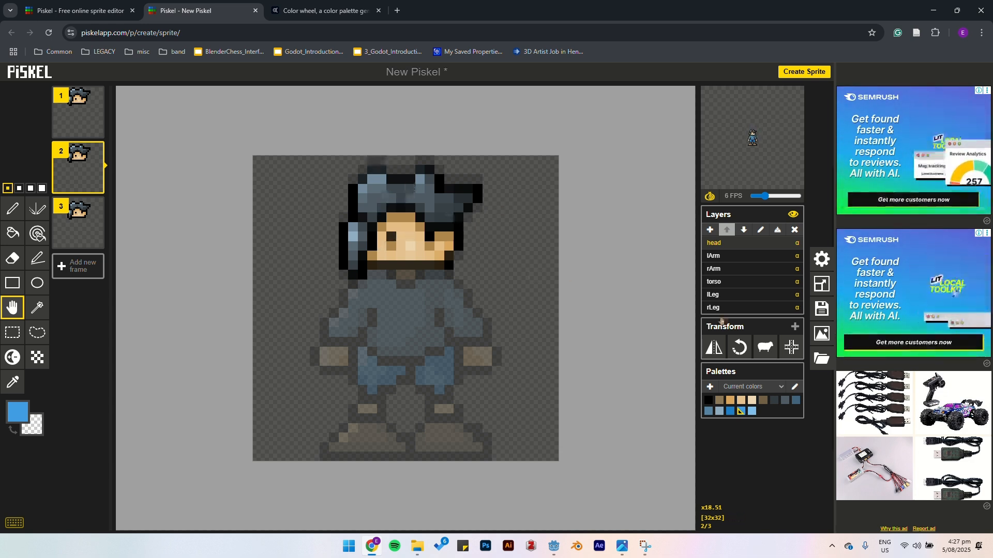
left_click(719, 283)
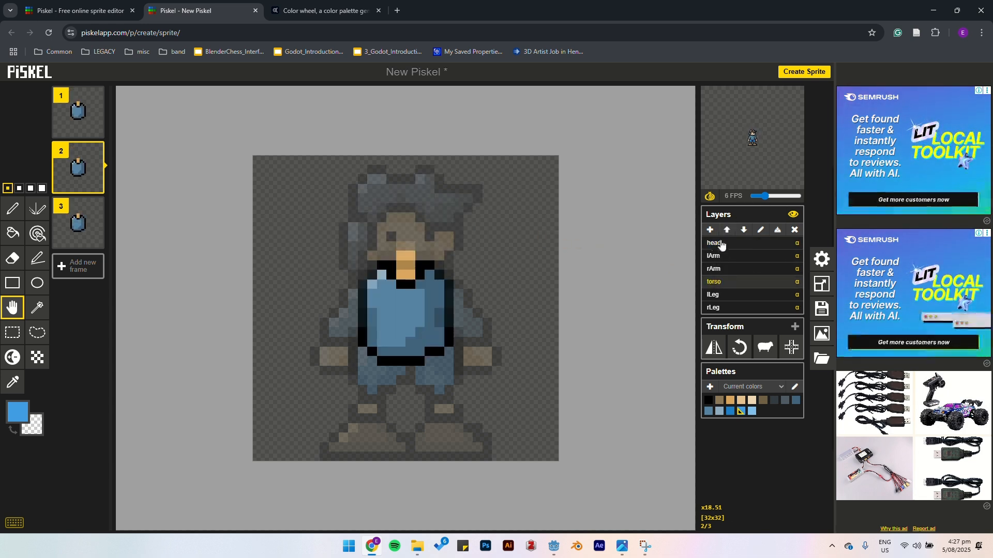
left_click(760, 243)
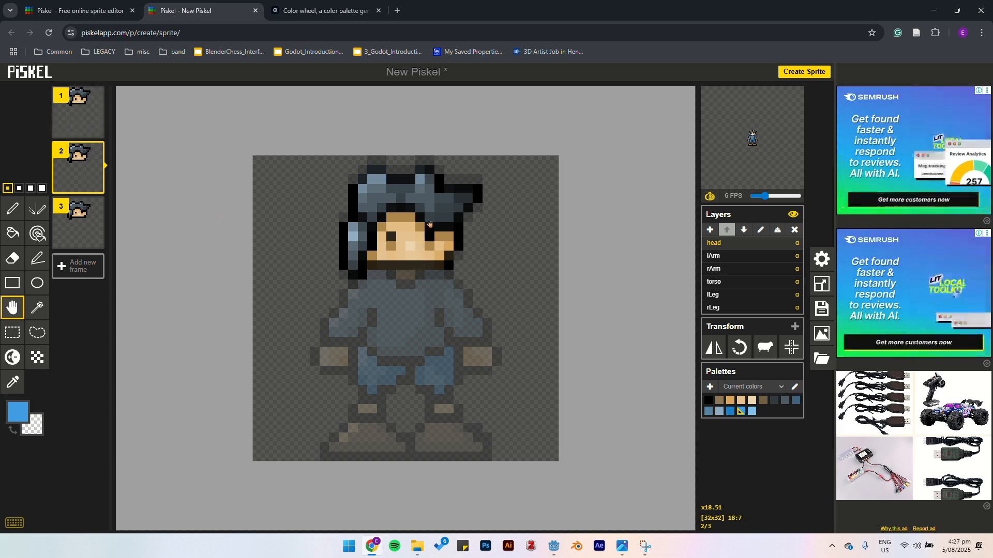
left_click_drag(430, 228, 430, 218)
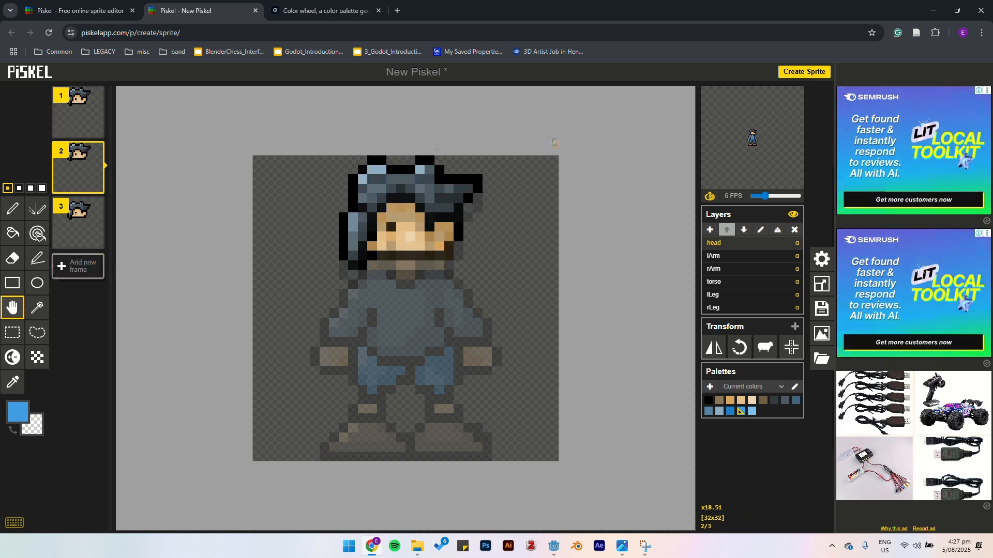
left_click(790, 98)
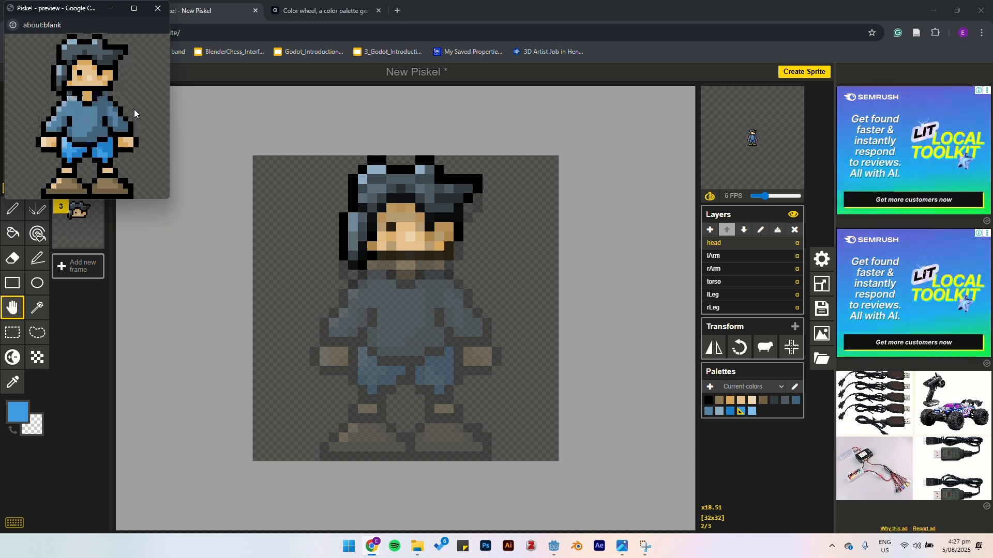
left_click(159, 15)
left_click_drag(417, 201, 418, 209)
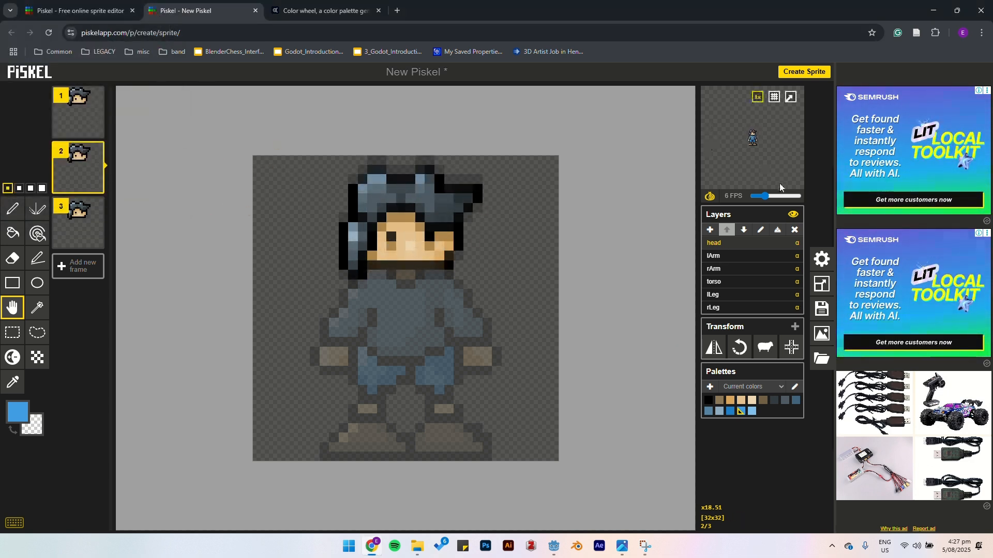
Check the animation in the popup preview and at best size, and return the preview to its original size.
left_click(791, 98)
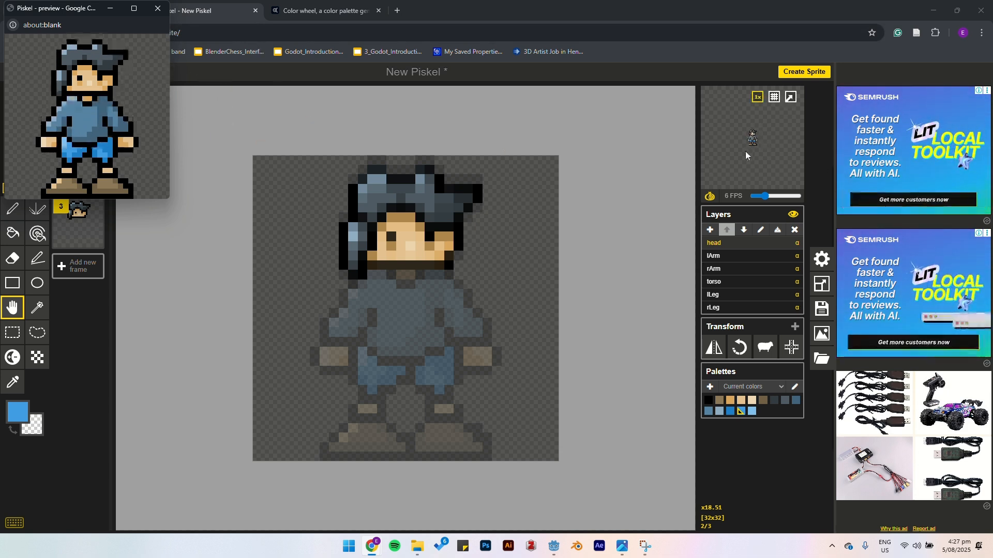
left_click(158, 8)
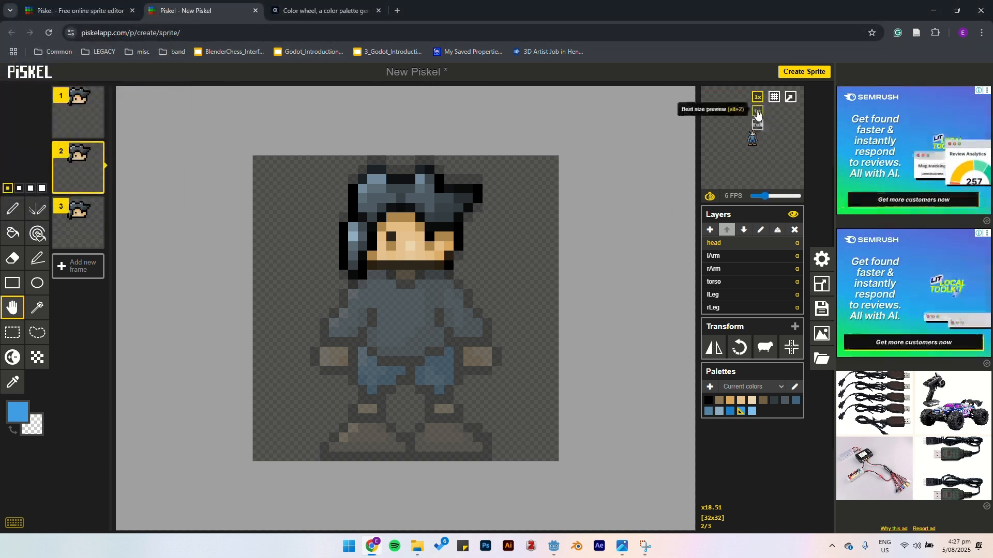
left_click(757, 98)
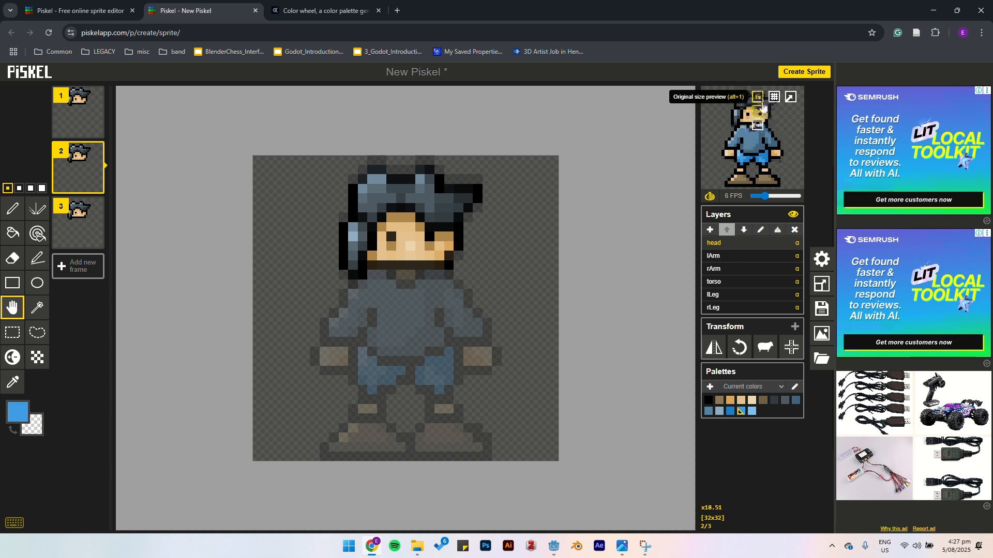
left_click(758, 98)
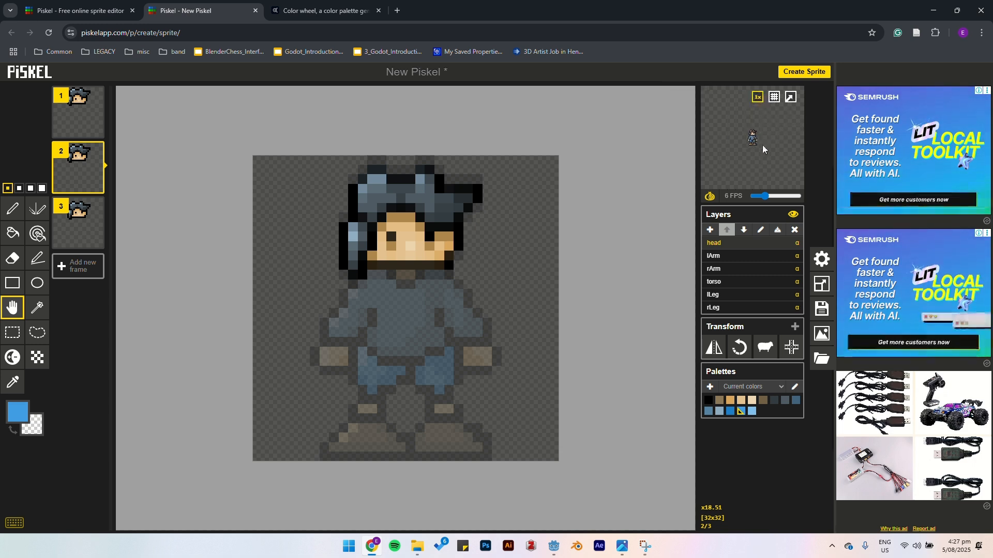
key("ctrl+plus")
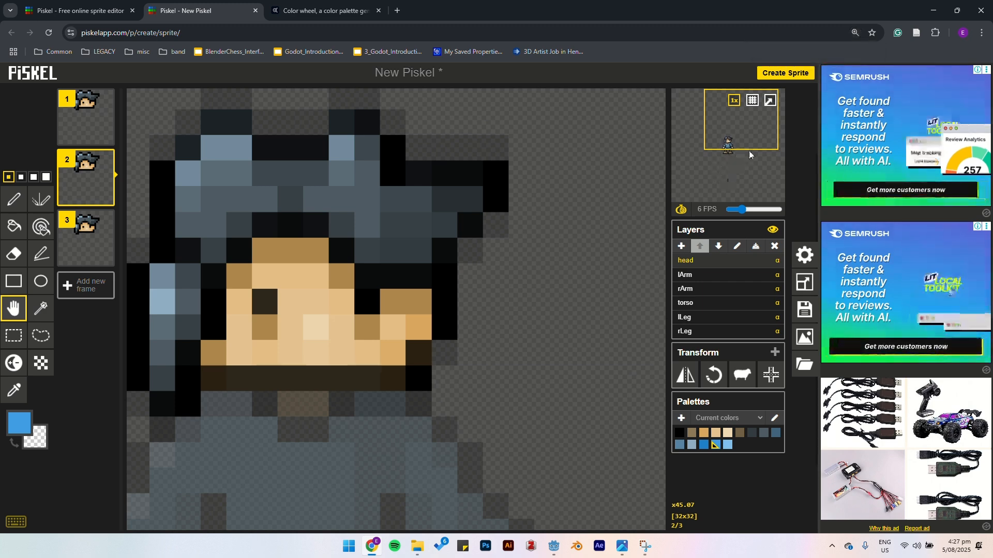
key("ctrl+minus")
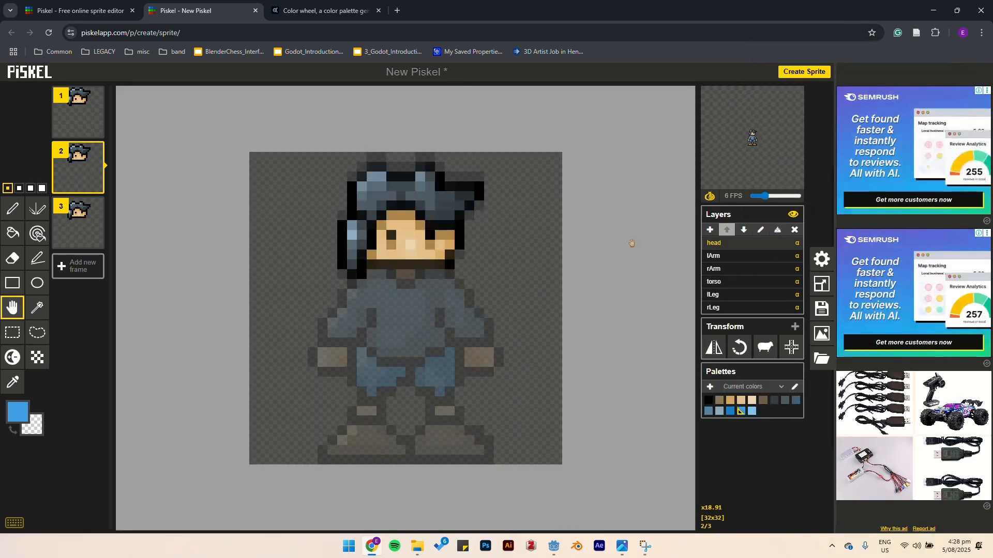
In frame 2, raise the torso layer's black bottom outline by one pixel, removing the old outline row and repainting the dark blue shading above it.
left_click(725, 281)
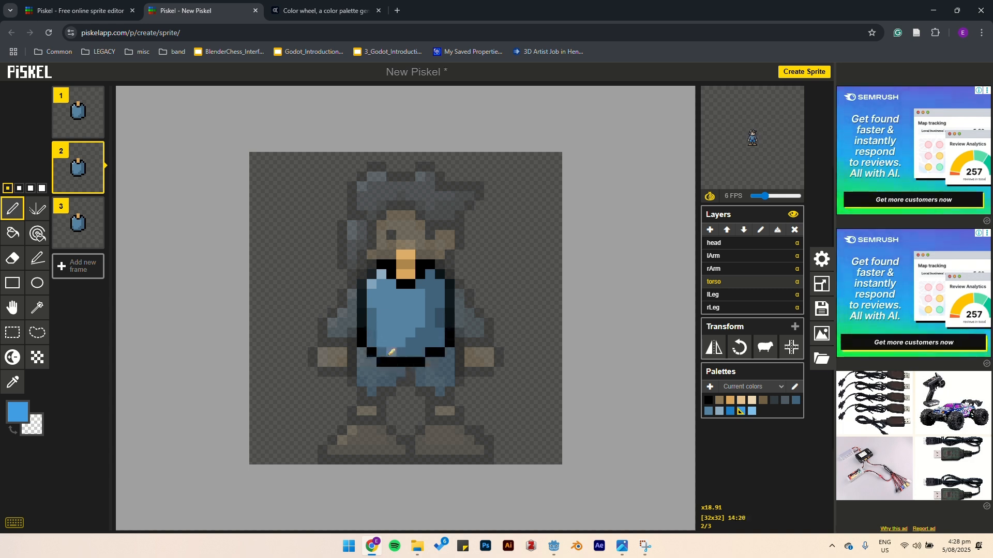
left_click(708, 400)
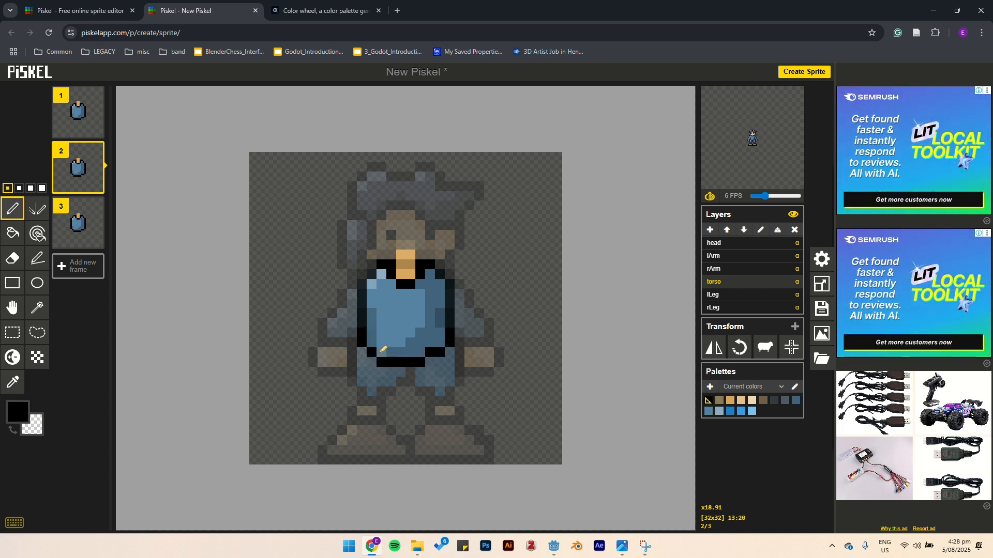
left_click(441, 341)
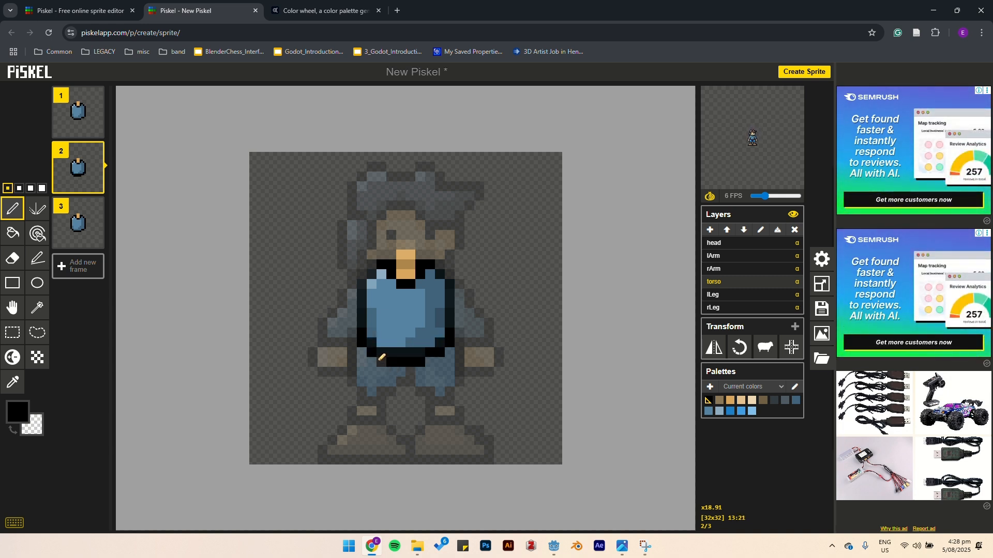
left_click_drag(387, 362, 418, 362)
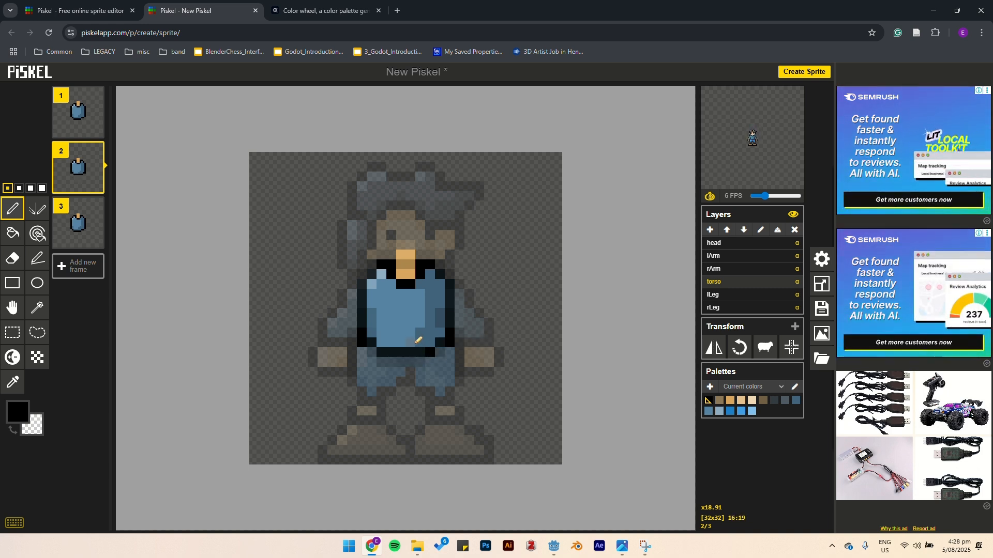
key("p")
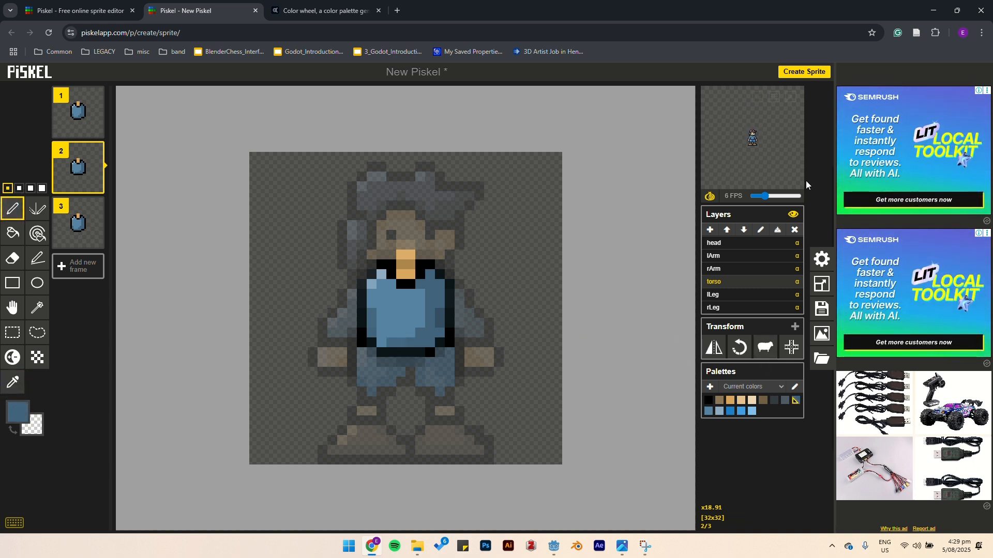
Check the animation with the reshaped torso in the popup preview, and close the preview.
left_click(790, 96)
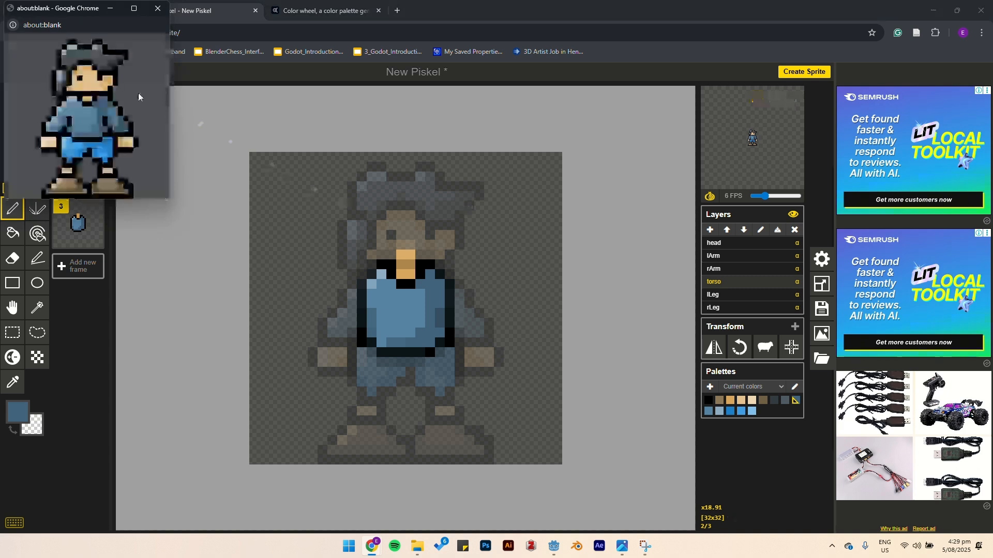
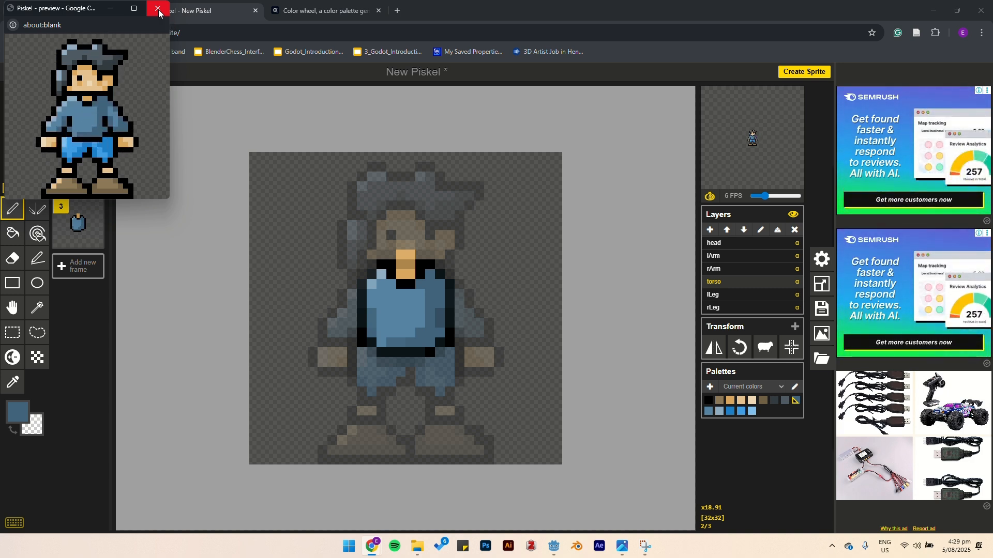
left_click(159, 11)
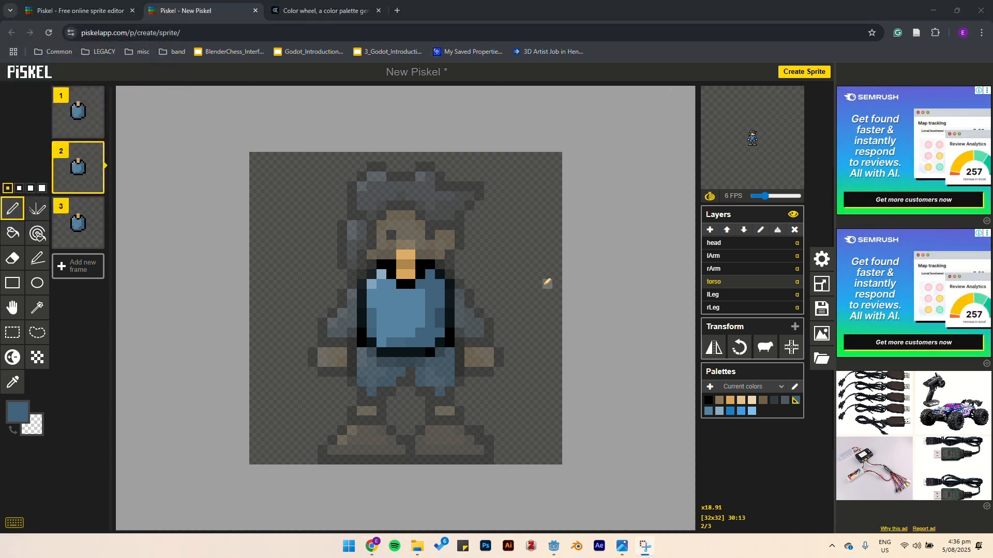
left_click(791, 96)
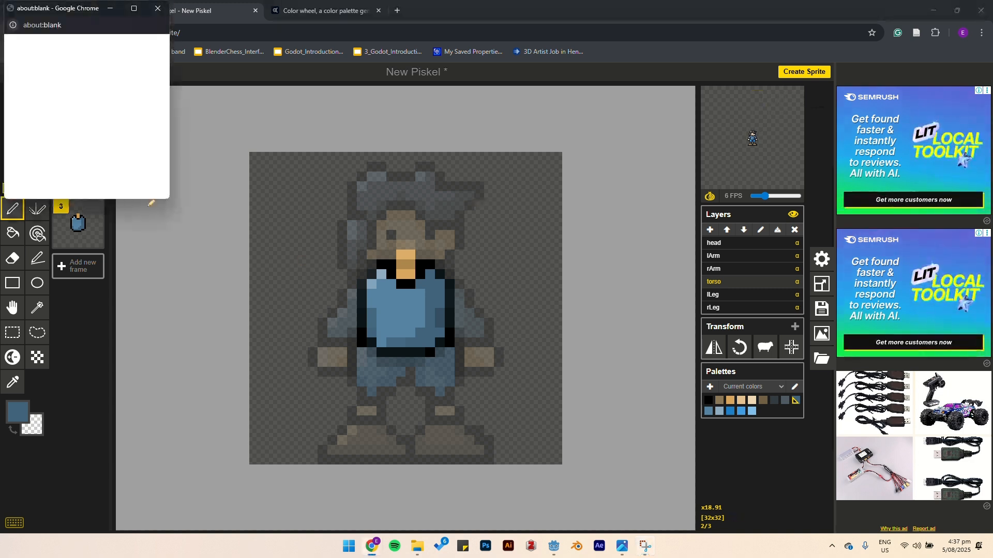
left_click(157, 9)
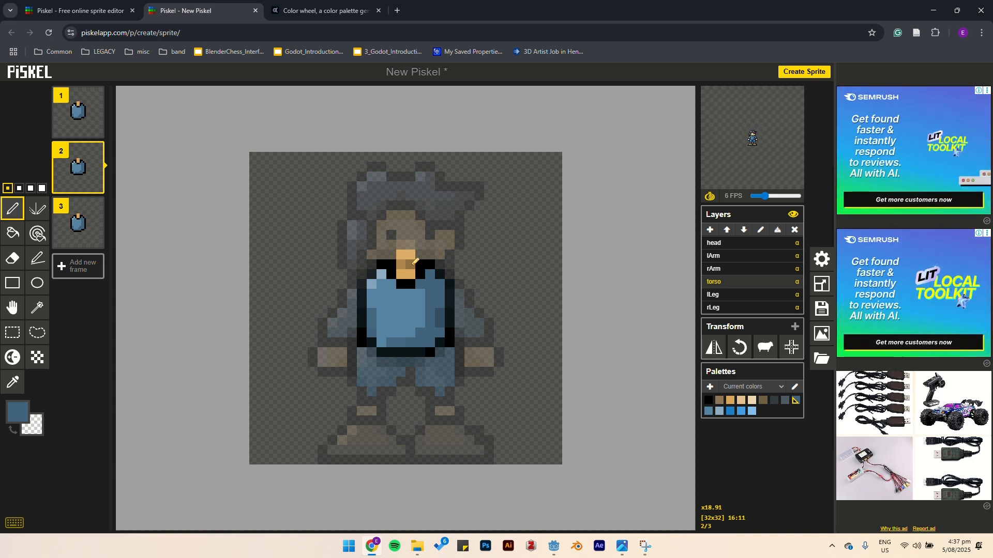
Title the sprite Chappy_Idle and save it offline as a .piskel file.
left_click(822, 310)
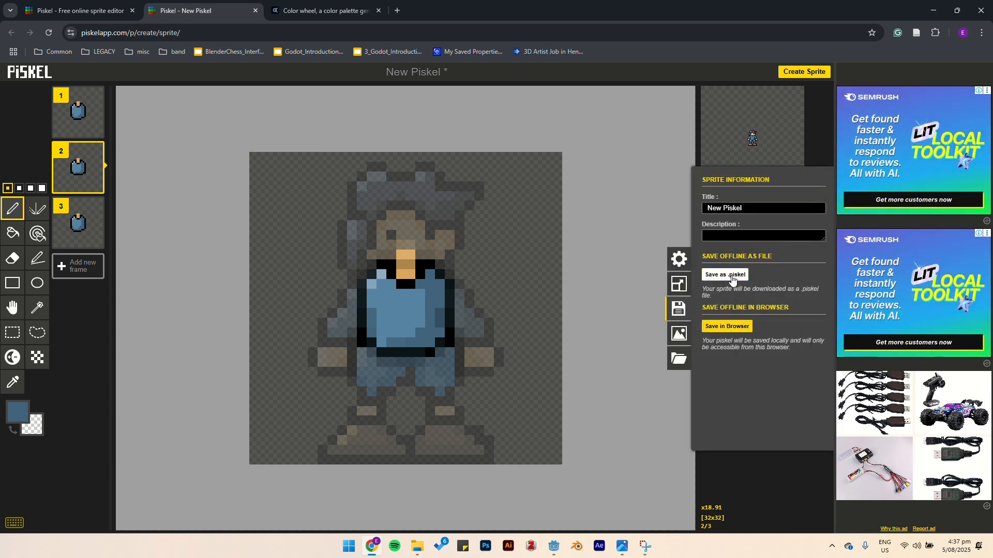
left_click(648, 188)
left_click(822, 315)
left_click(822, 313)
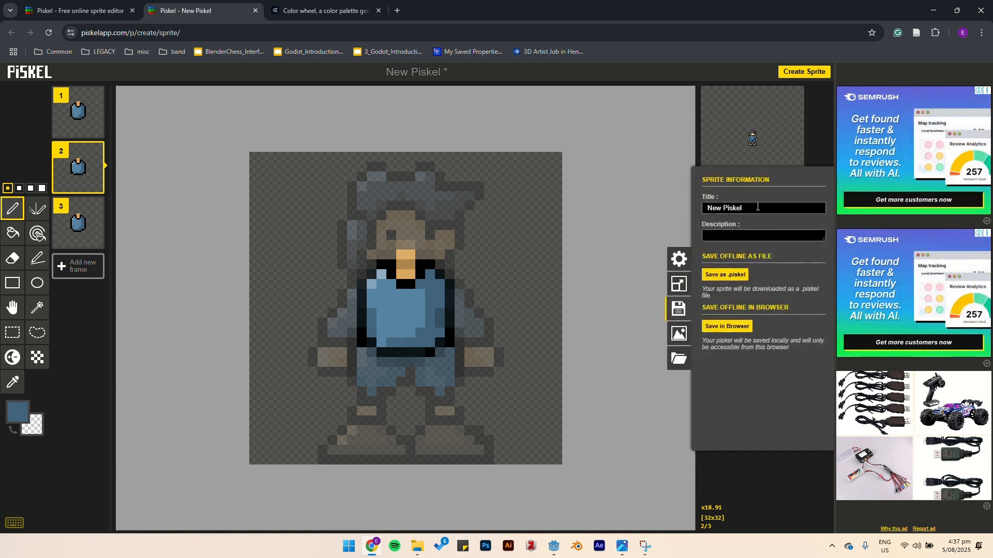
left_click_drag(767, 210, 704, 208)
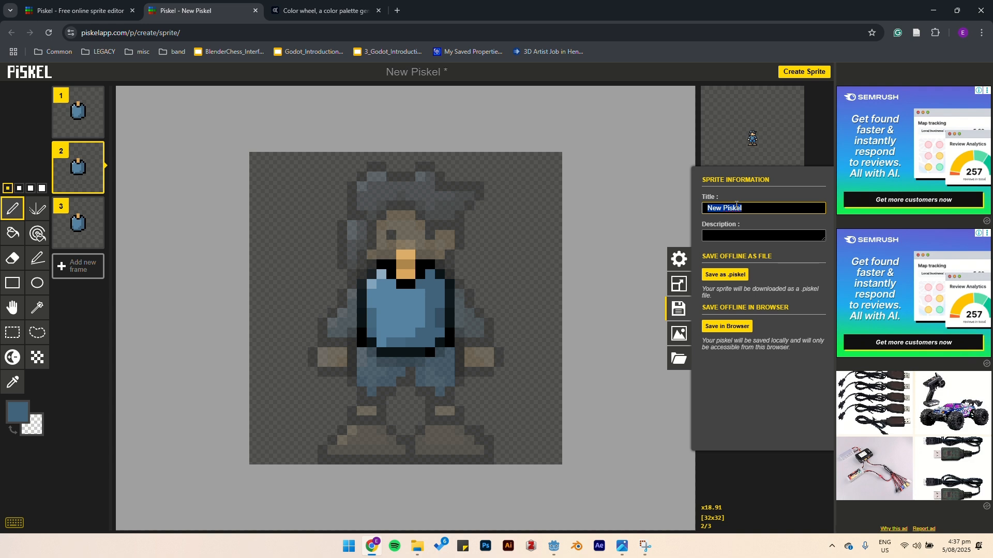
type("Chappy_Idle")
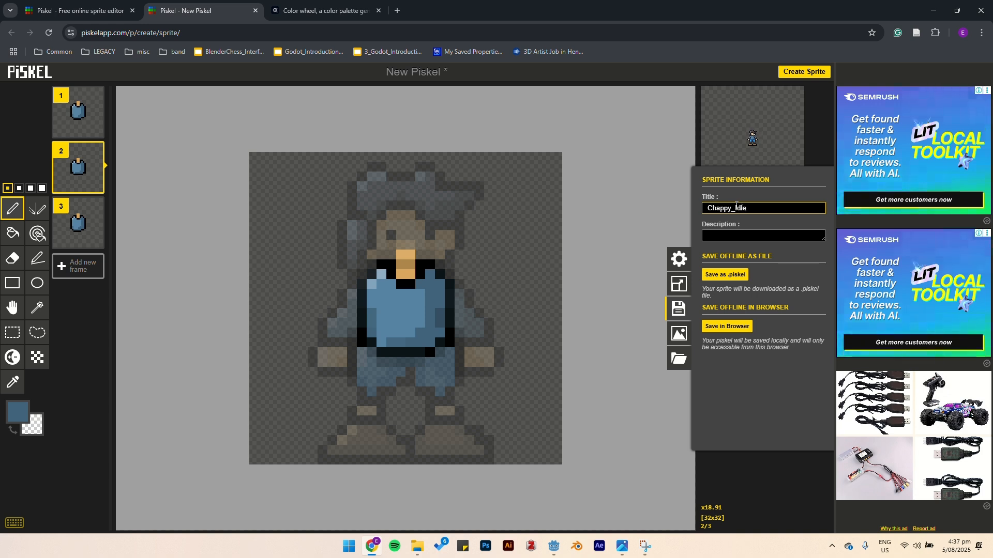
left_click(732, 280)
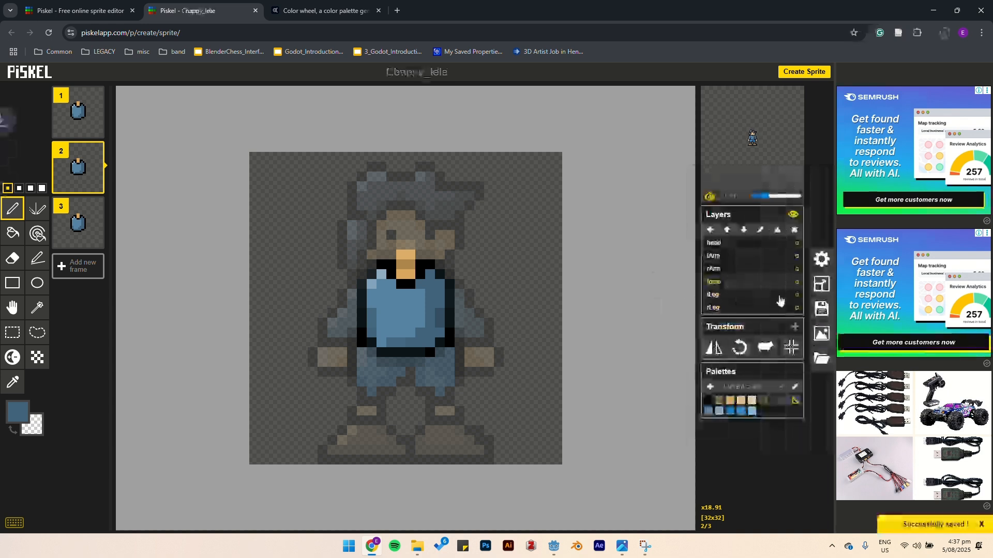
Show the downloaded Chappy_Idle file in its folder from the recent download history.
left_click(947, 33)
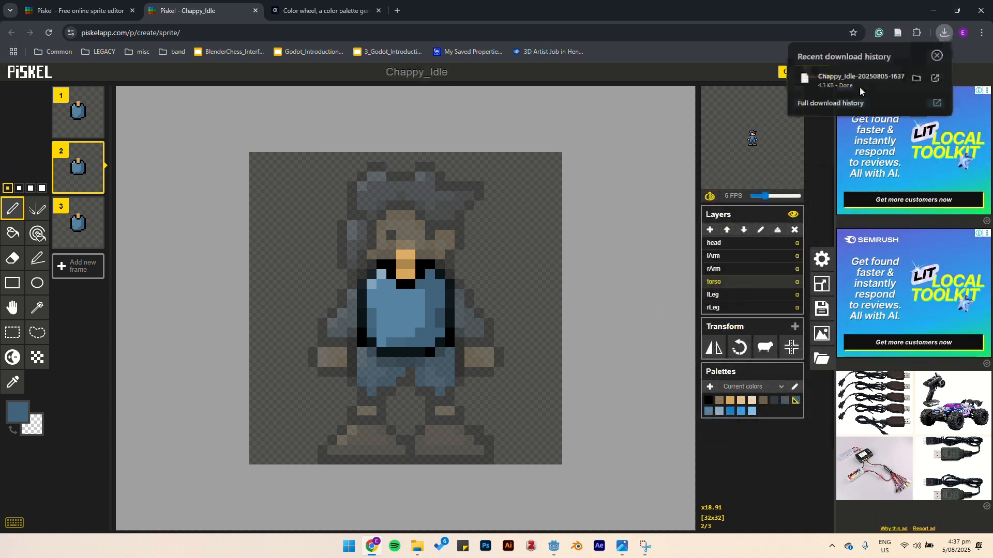
left_click(917, 78)
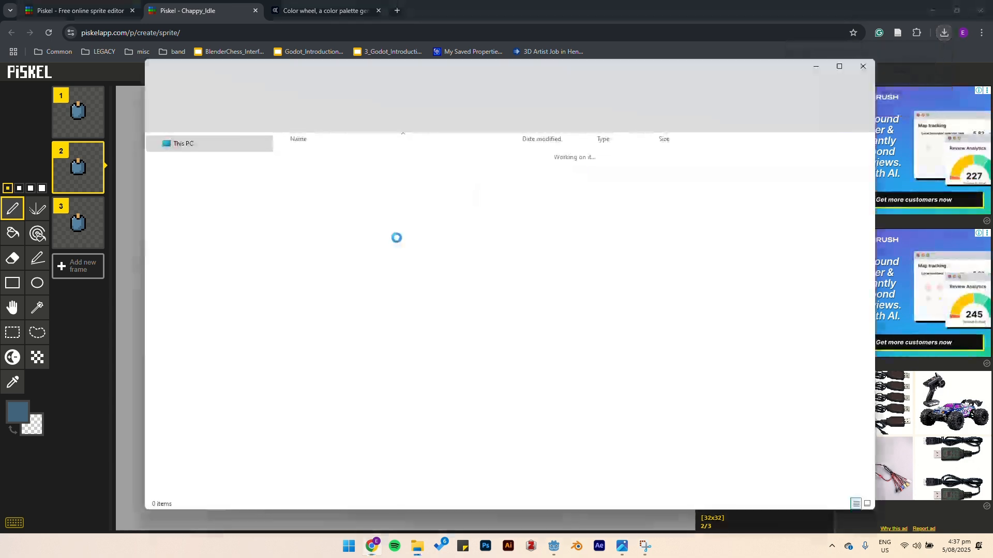
Open piskelapp.com in a new browser tab and start a blank new sprite.
left_click(724, 4)
key("ctrl+t")
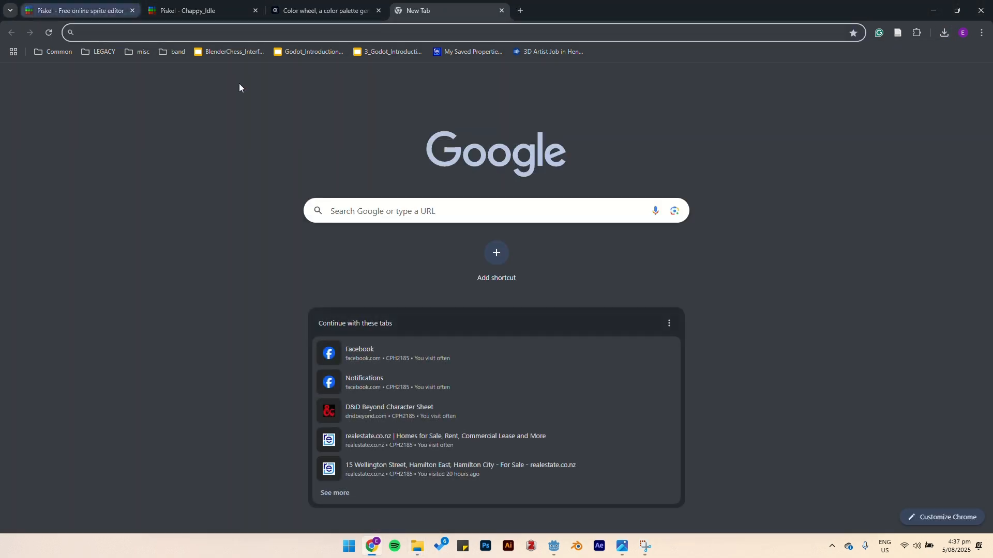
type("piskel")
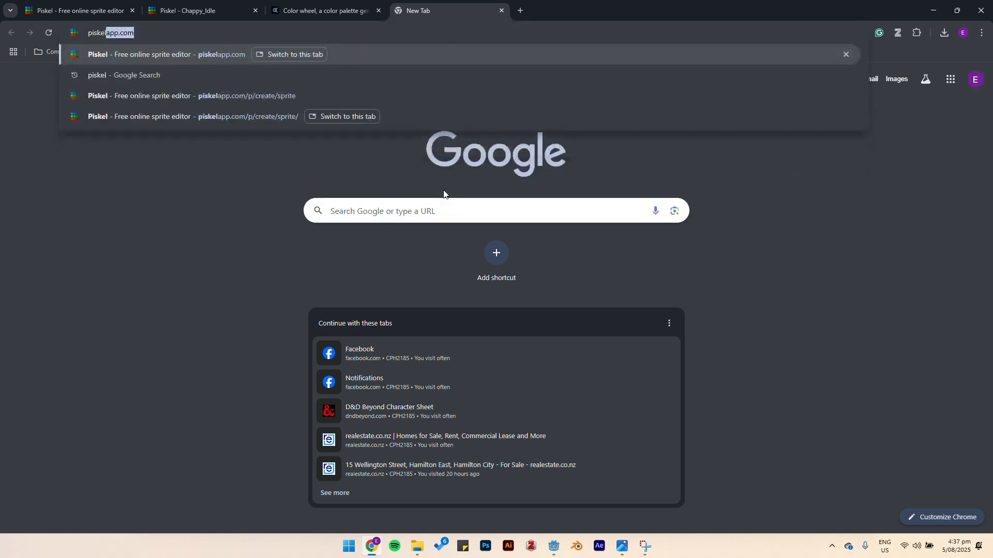
key("Return")
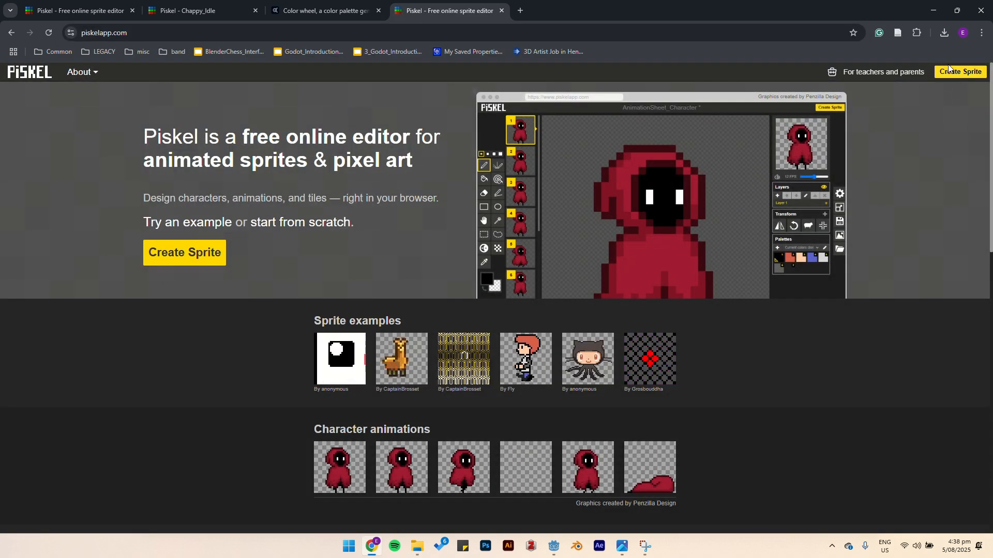
left_click(957, 72)
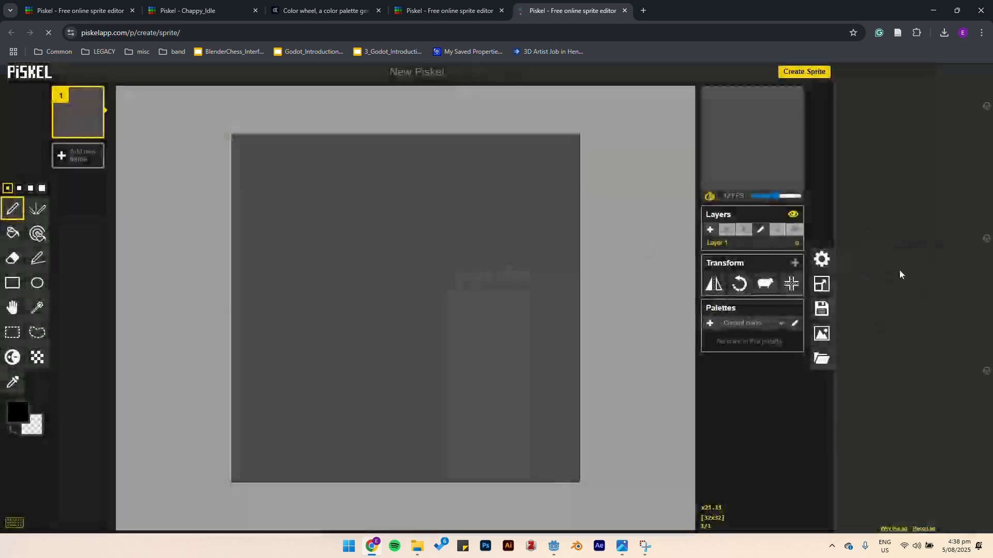
left_click(822, 359)
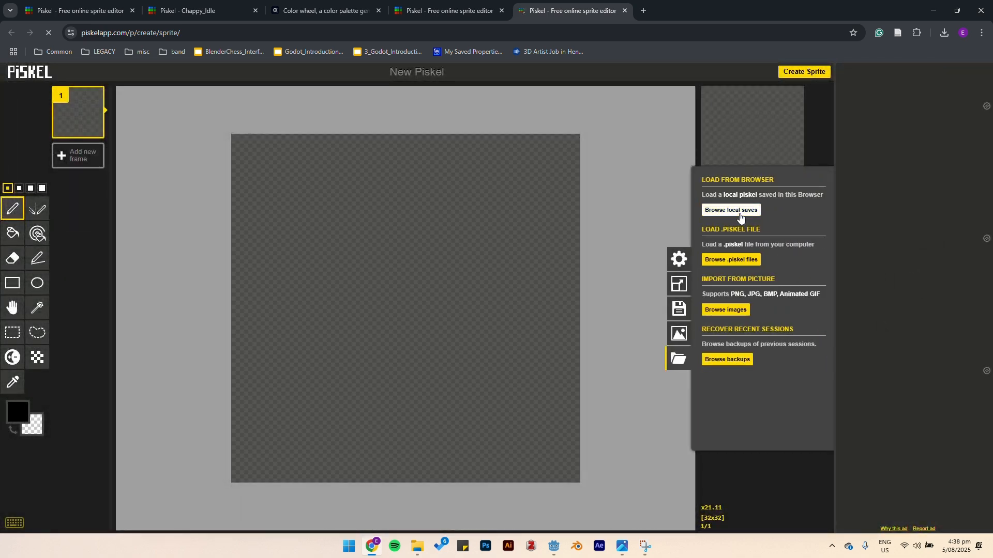
left_click(739, 210)
left_click(586, 182)
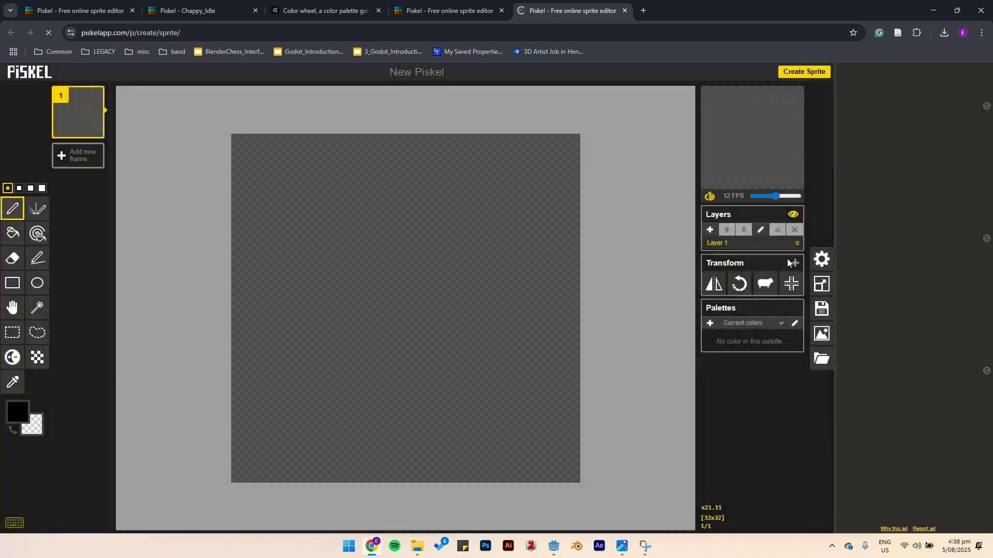
Load the Chappy_Idle .piskel file from the Downloads folder, combining it with the blank sprite as new frames.
left_click(823, 359)
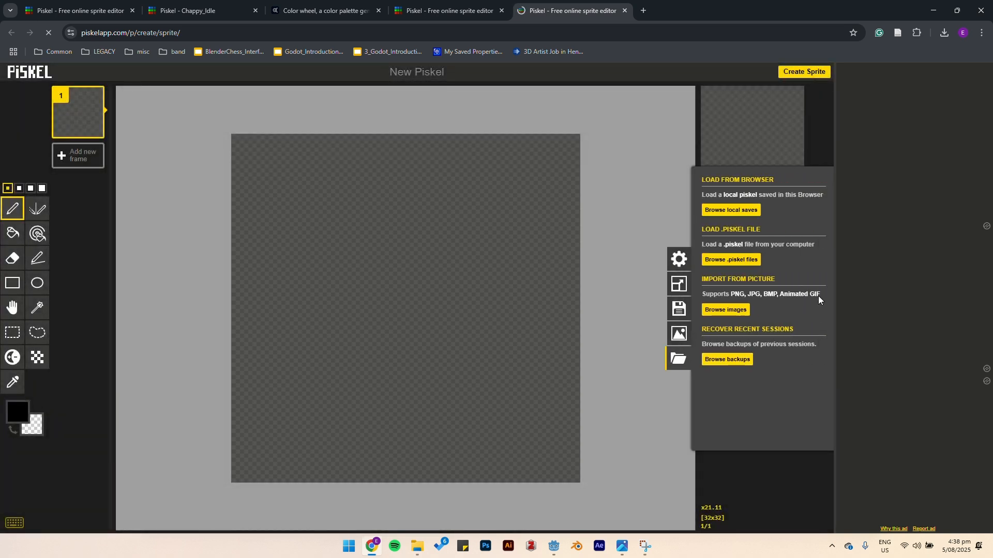
left_click(733, 260)
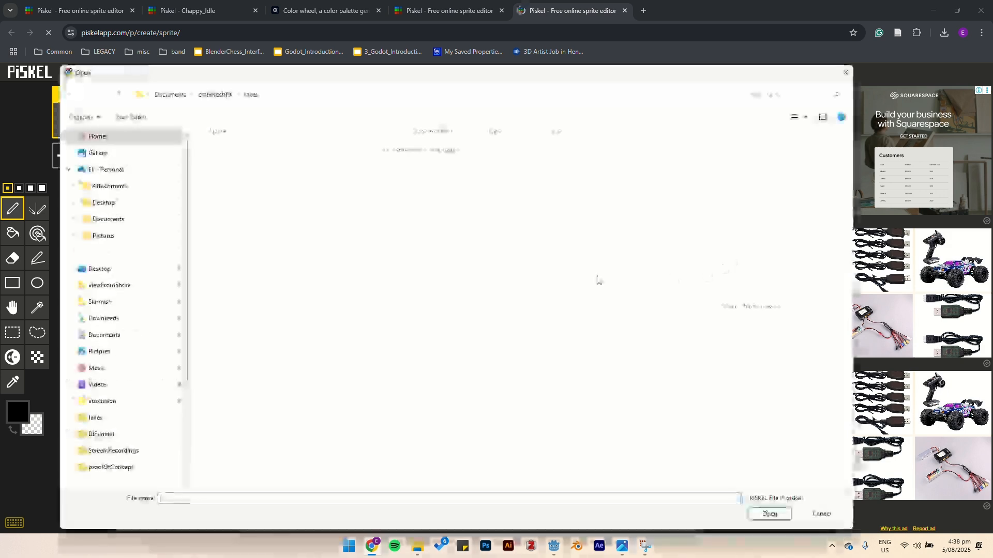
left_click(106, 319)
left_click(246, 155)
left_click(766, 513)
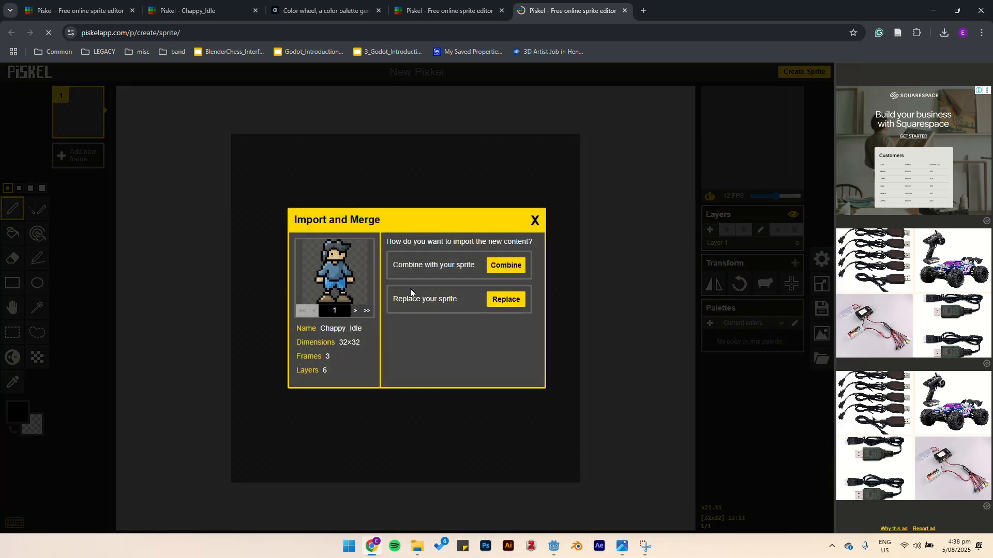
left_click(511, 266)
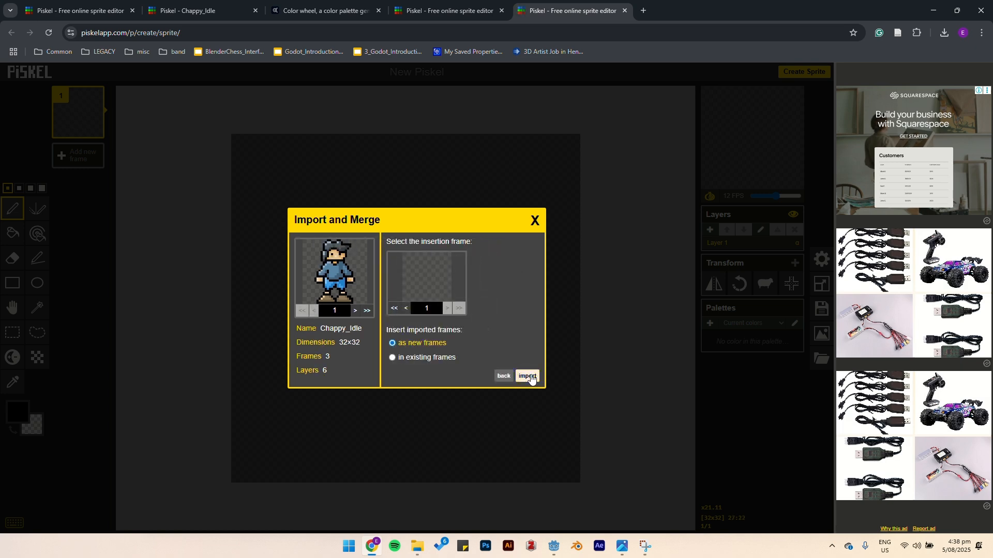
left_click(528, 377)
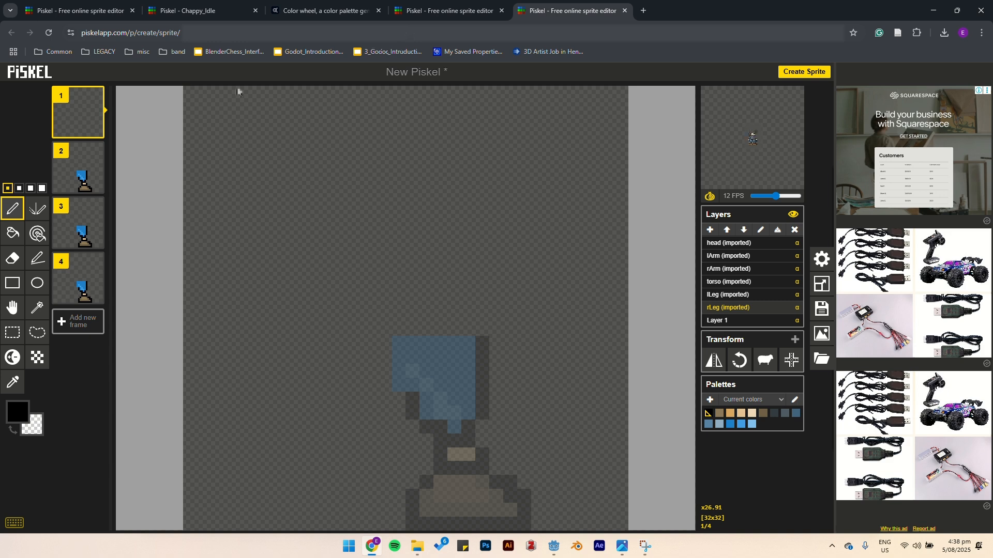
Delete the empty first frame from the imported sprite and show the character's next frame.
left_click(76, 163)
left_click(94, 110)
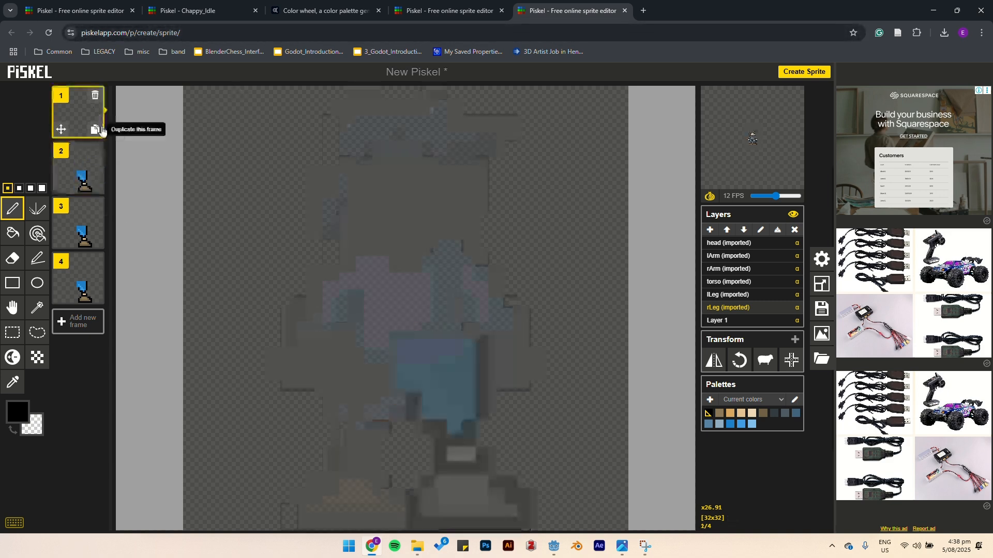
left_click(97, 97)
left_click(78, 174)
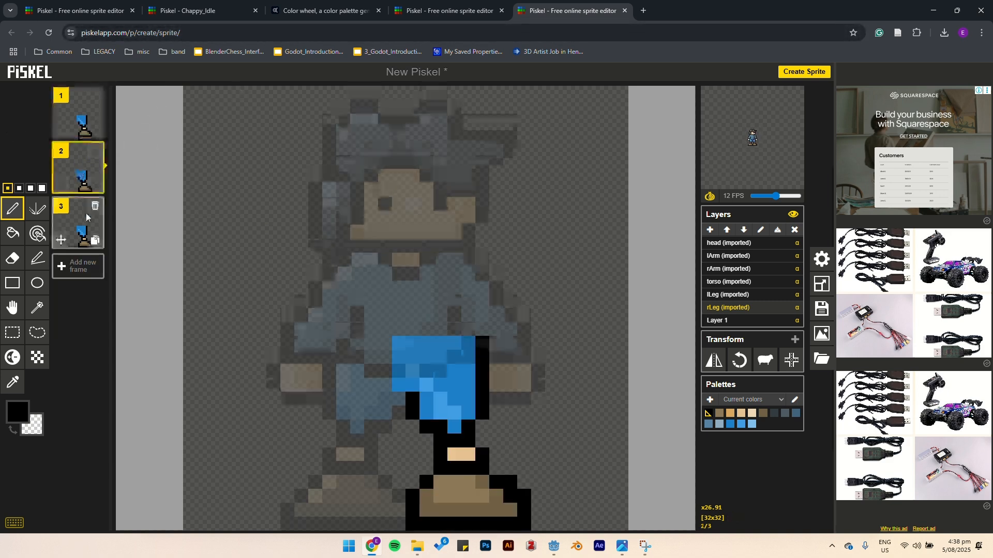
Discard the imported test sprite and close the extra Piskel and Adobe Color tabs, returning to the Chappy_Idle sprite.
left_click(625, 11)
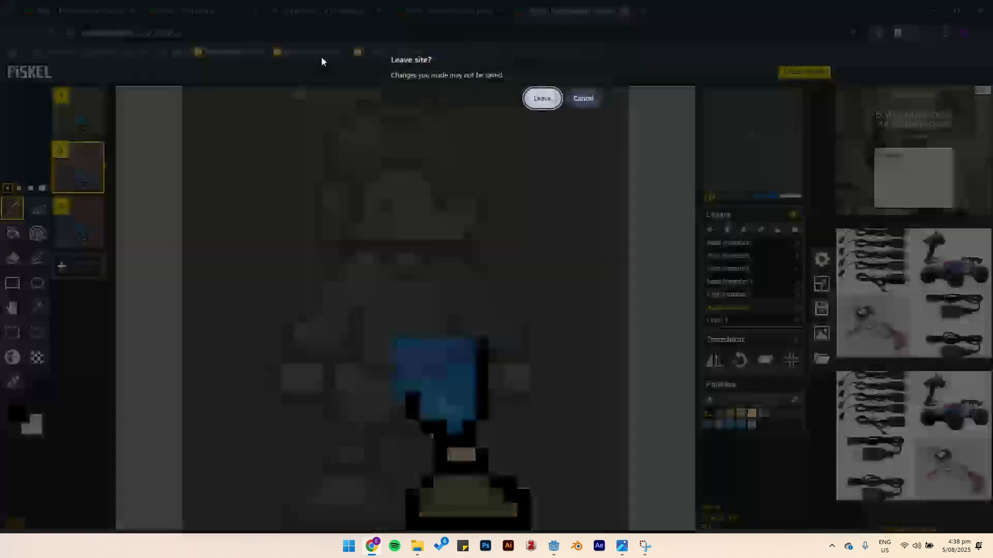
left_click(541, 97)
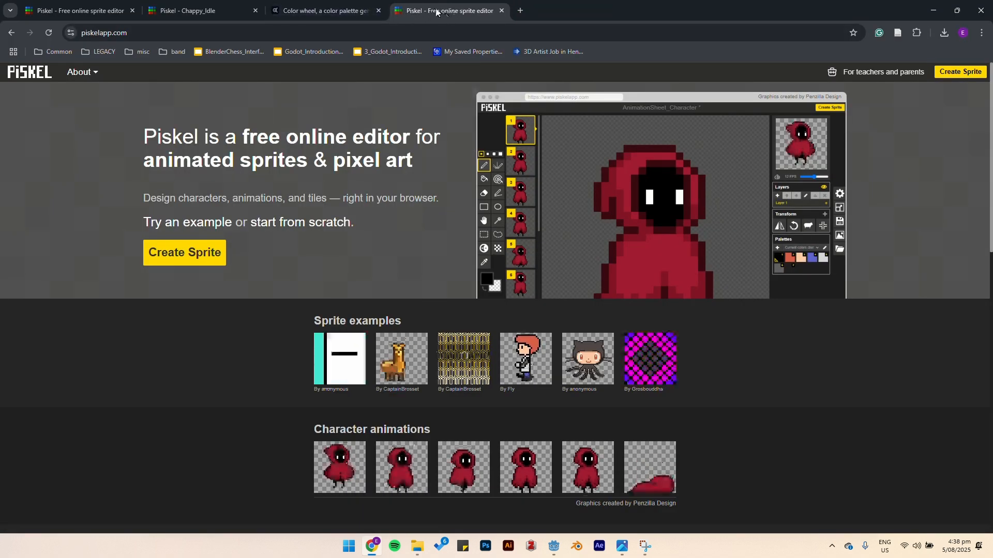
key("ctrl+t")
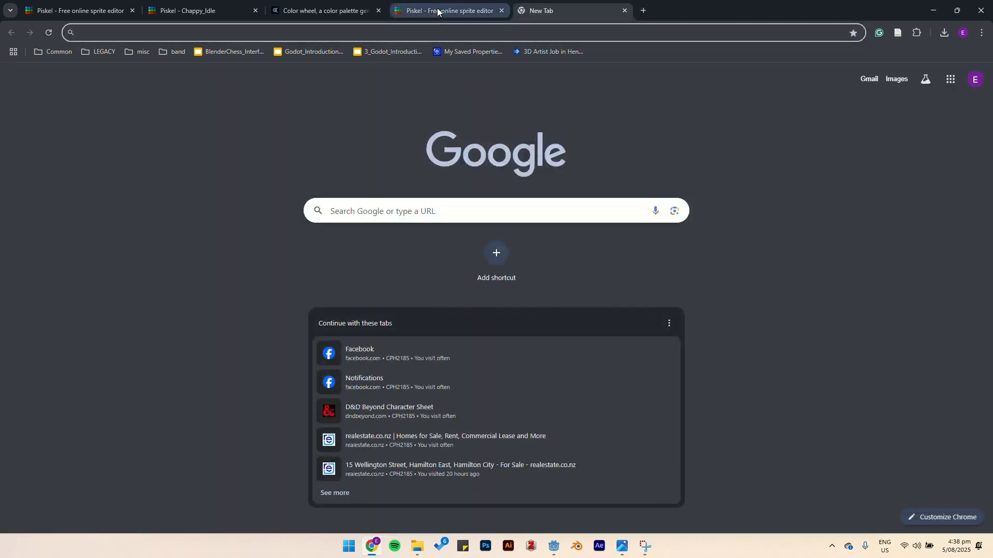
key("ctrl+w")
key("ctrl+w")
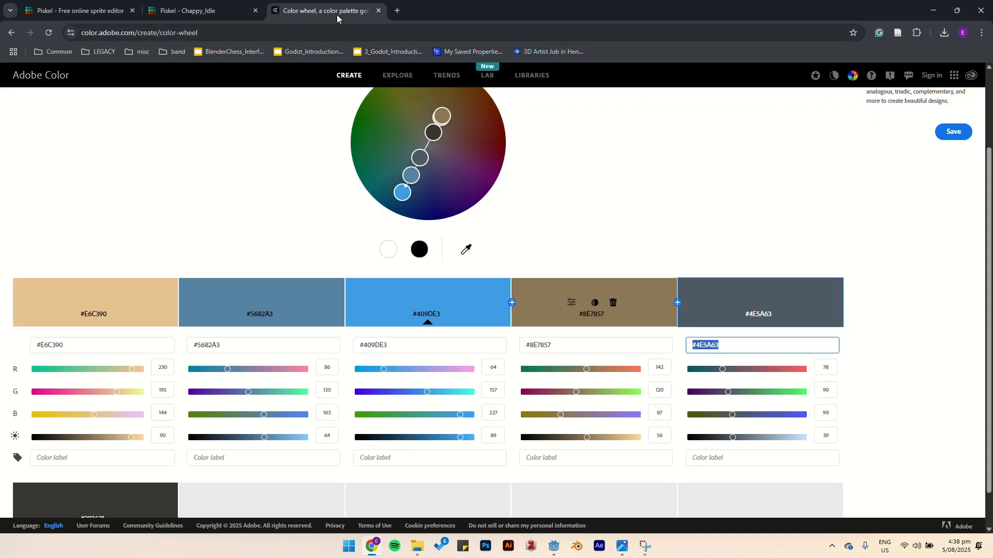
left_click(380, 11)
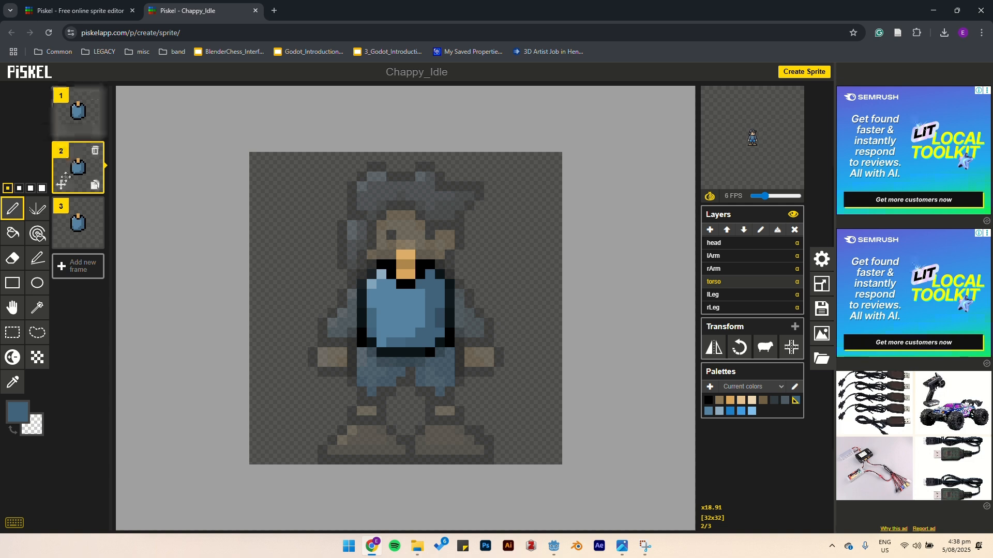
Delete frames 2 and 3 of Chappy_Idle, keeping only the first frame.
left_click(95, 151)
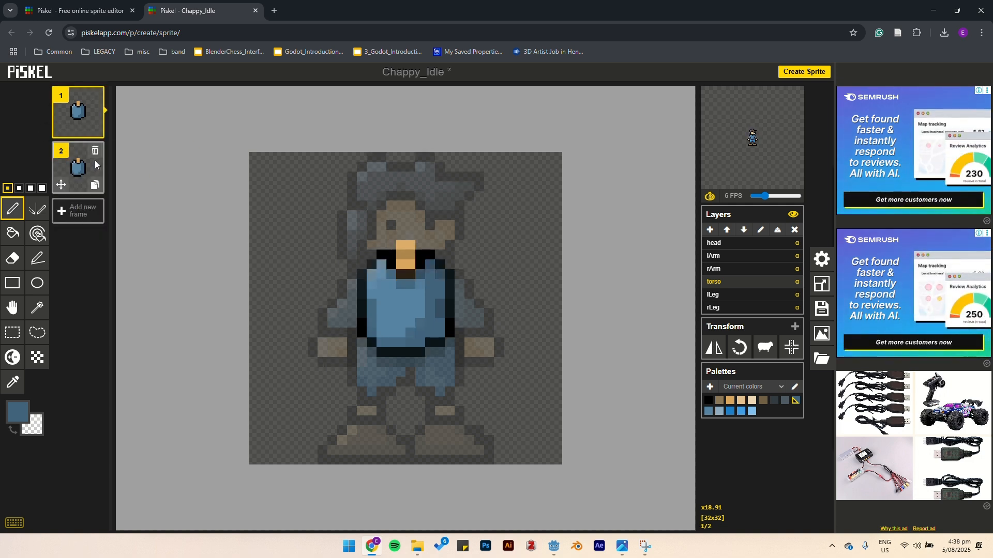
left_click(95, 153)
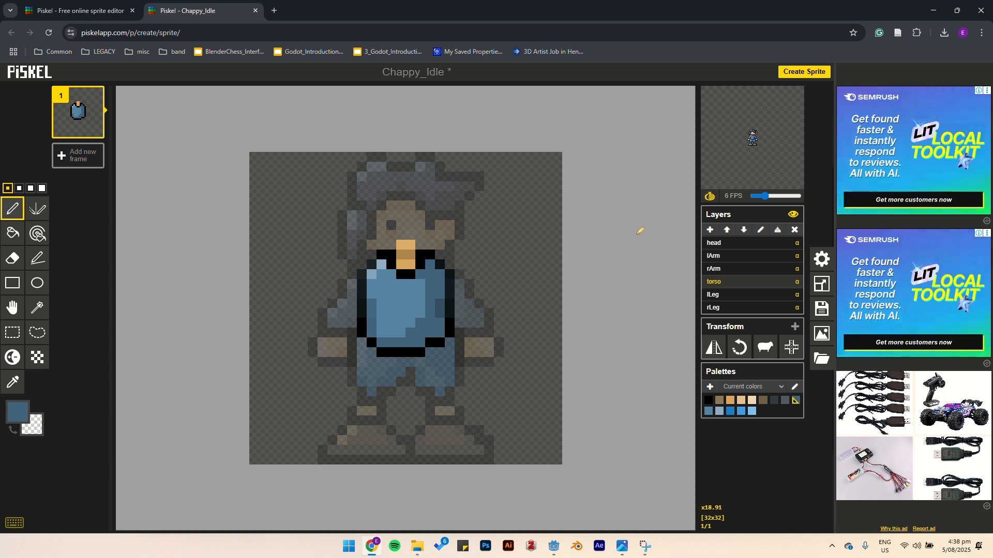
Duplicate frame 1 and move the head layer down by one pixel in the new frame 2.
left_click(727, 244)
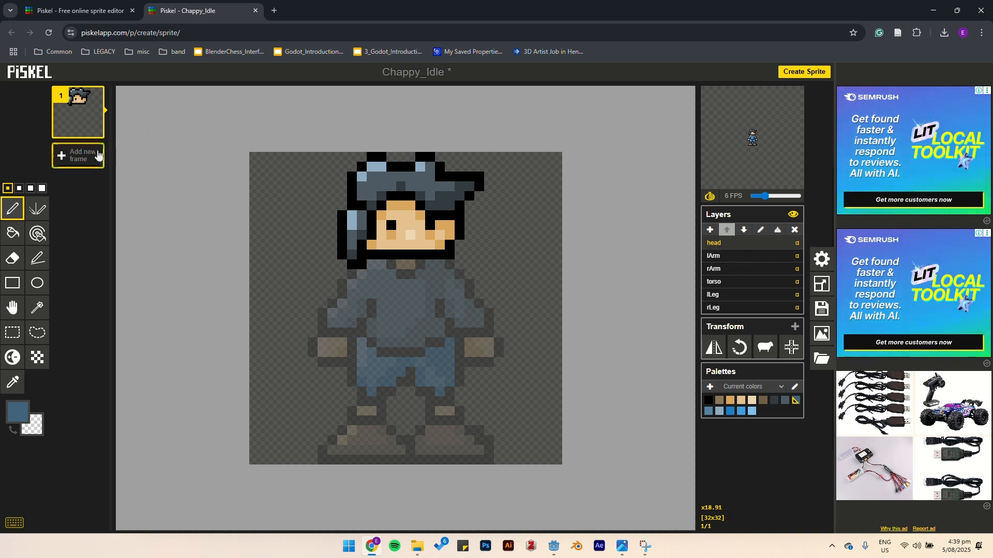
left_click(96, 131)
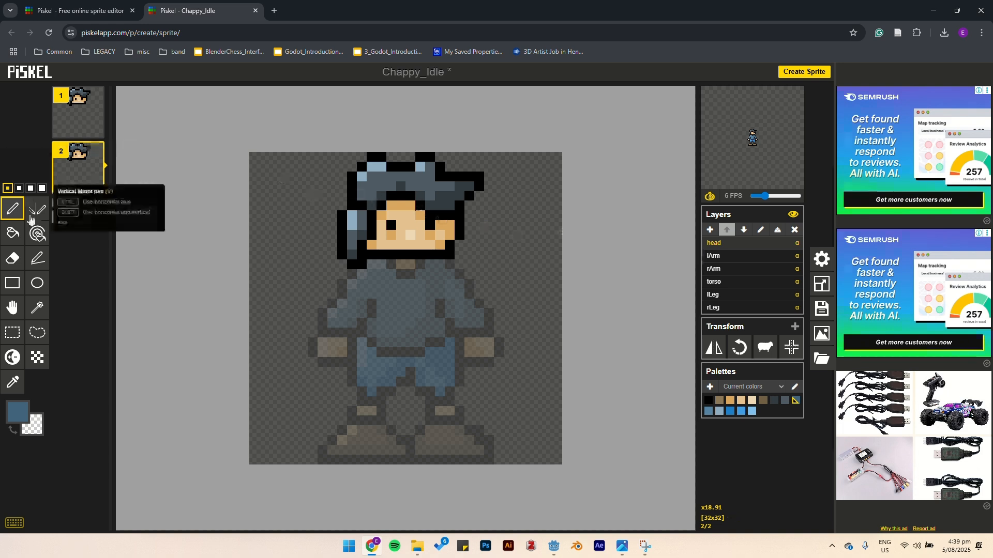
left_click(12, 308)
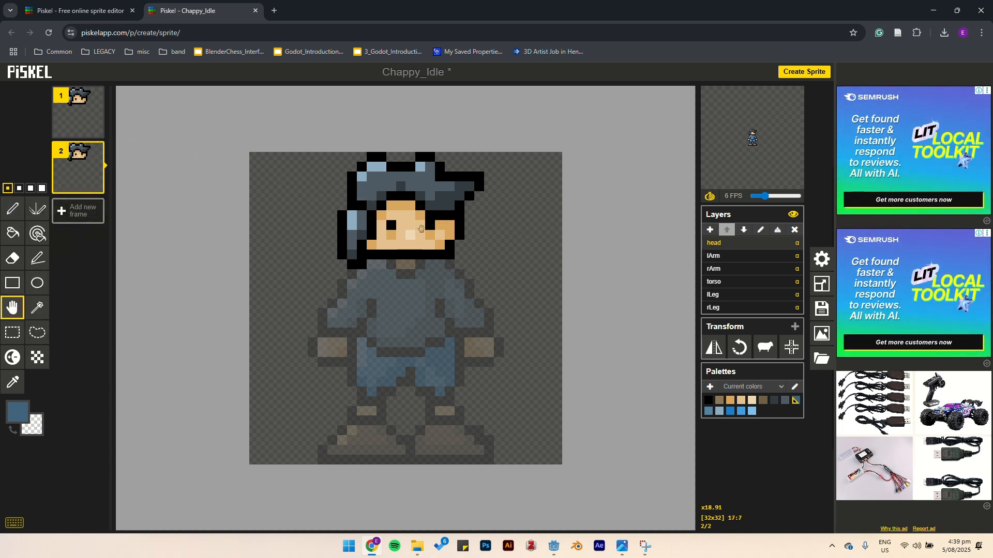
left_click_drag(421, 225, 422, 234)
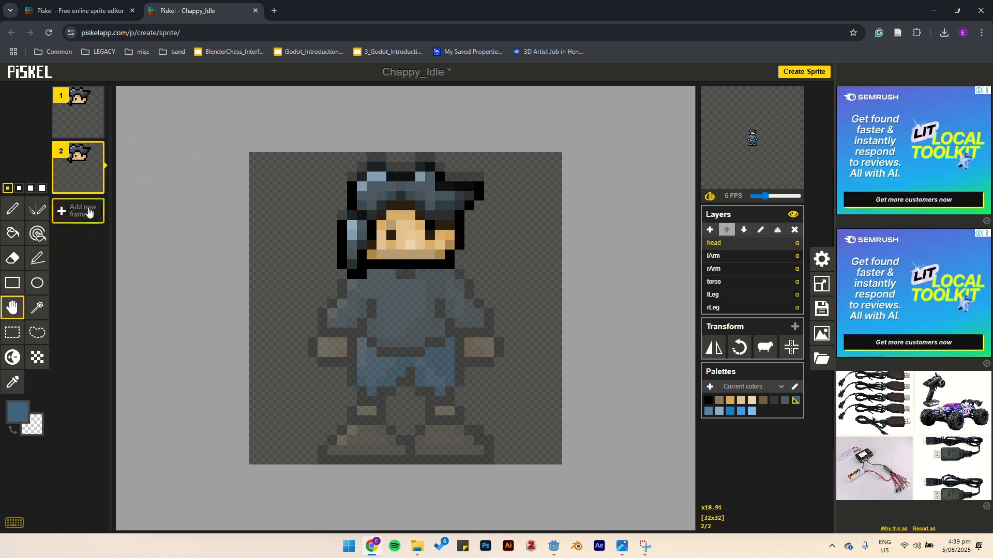
Duplicate frame 2 twice to add frames 3 and 4, and move the head layer up by one pixel in frame 4.
left_click(98, 185)
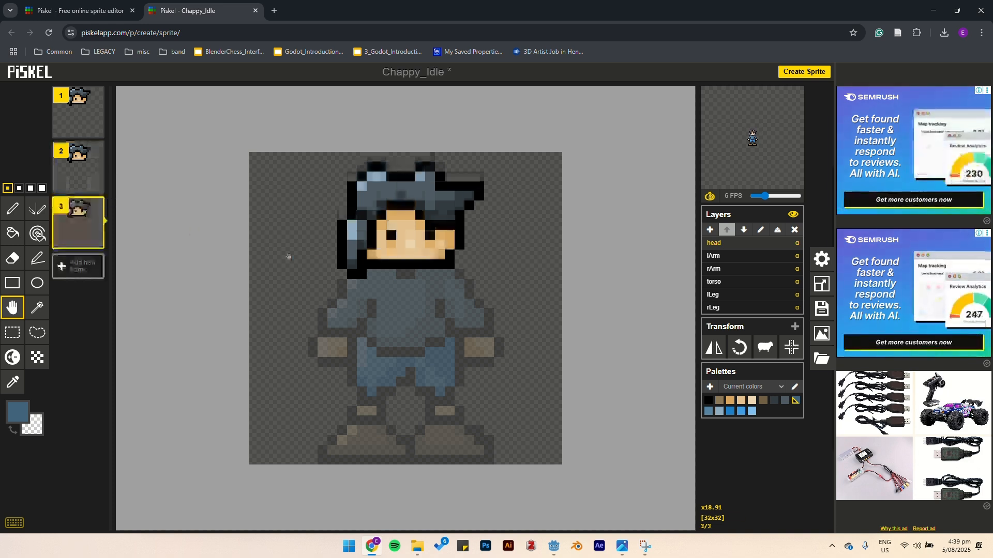
left_click(98, 240)
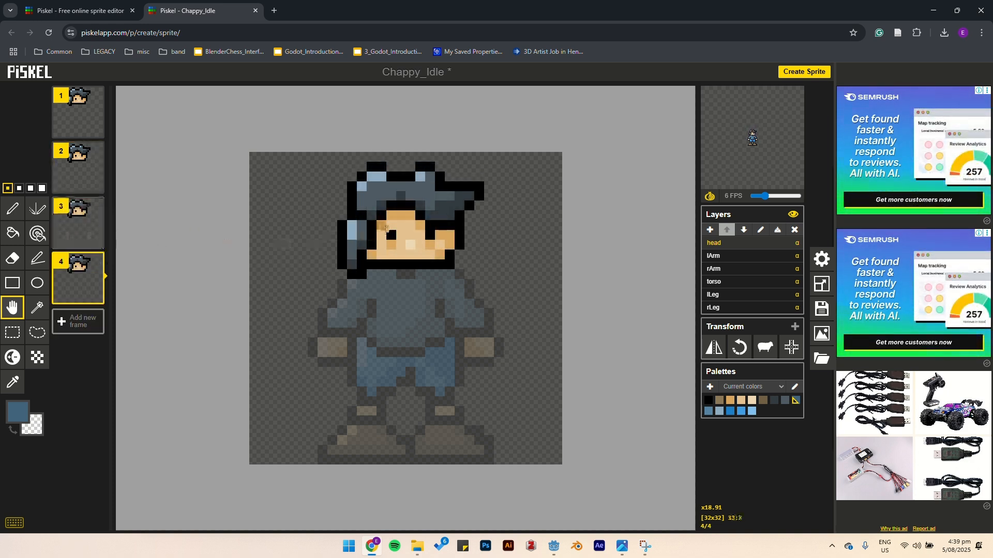
left_click_drag(382, 228, 383, 218)
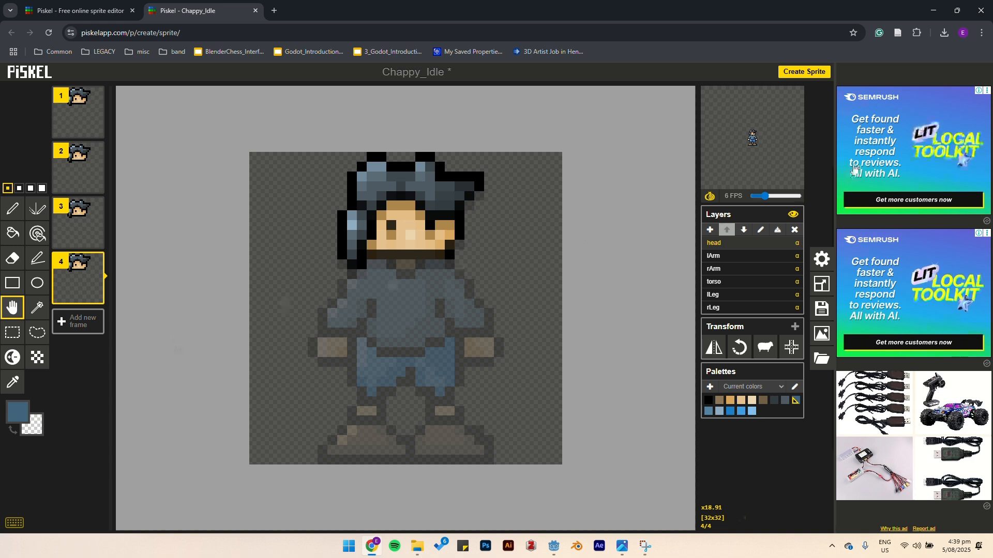
Move the torso layer down by one pixel in both frame 3 and frame 4.
left_click(76, 163)
left_click(85, 215)
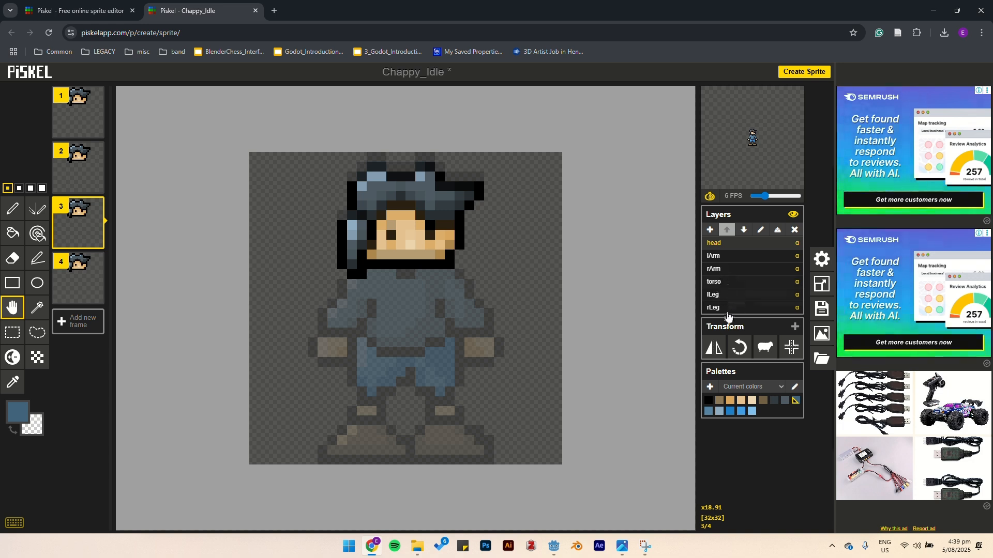
left_click(724, 281)
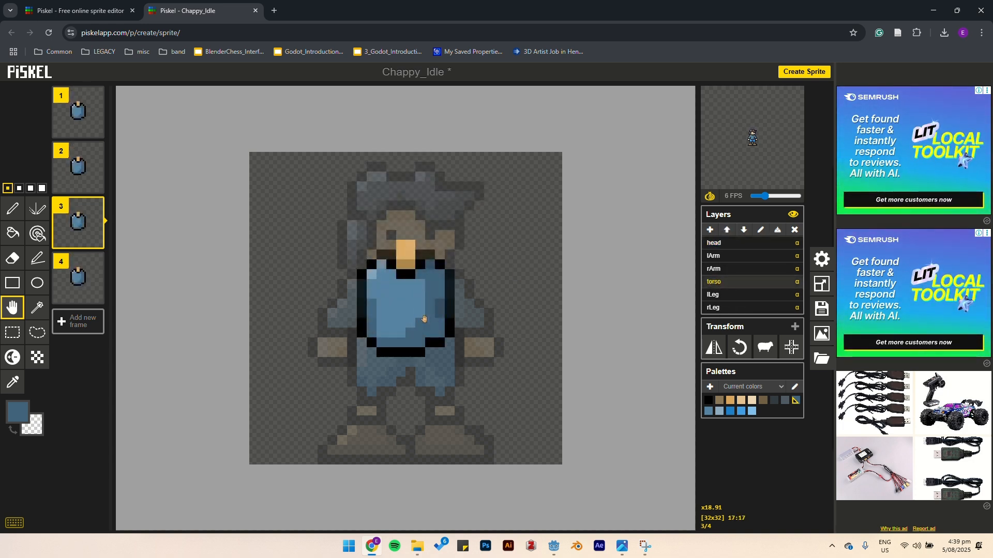
left_click_drag(423, 325, 423, 335)
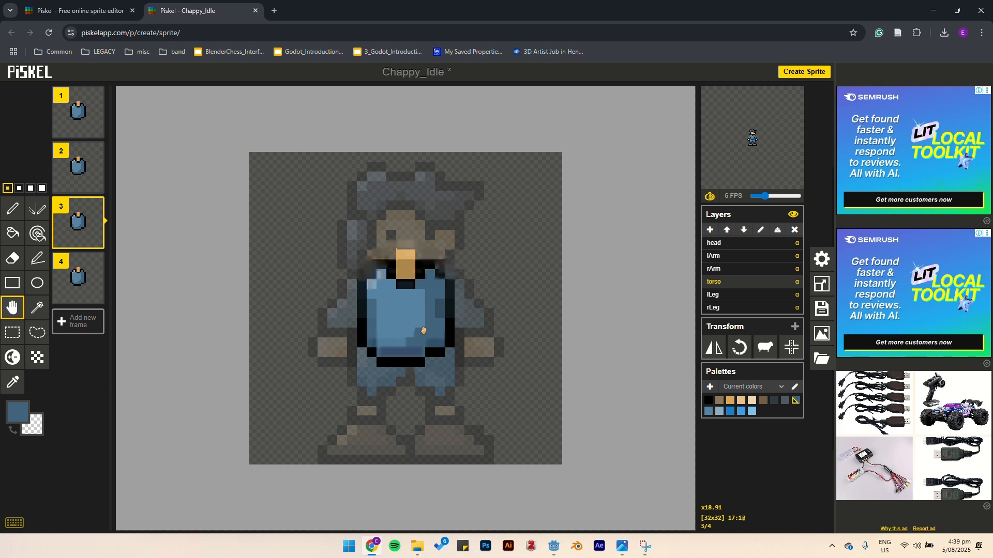
left_click(98, 299)
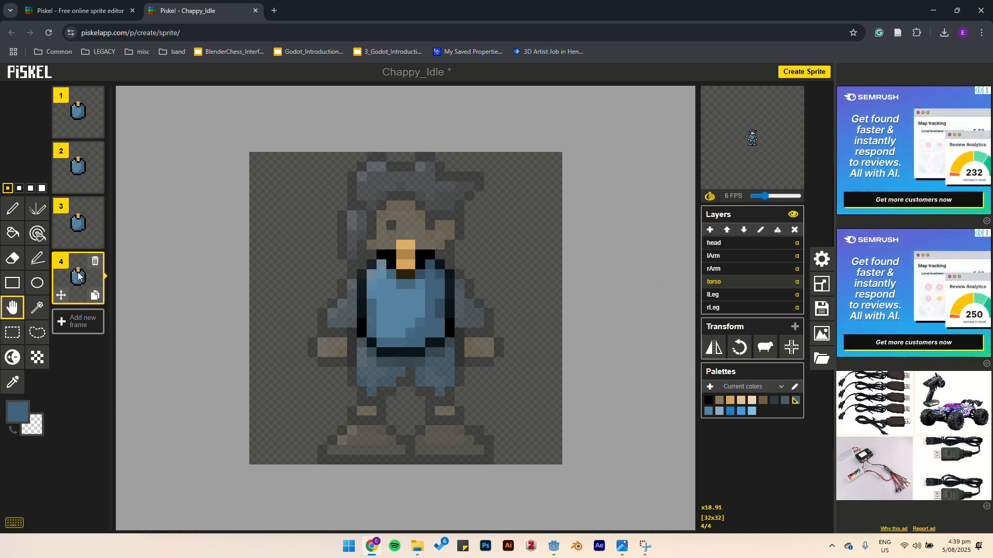
left_click_drag(403, 311, 403, 321)
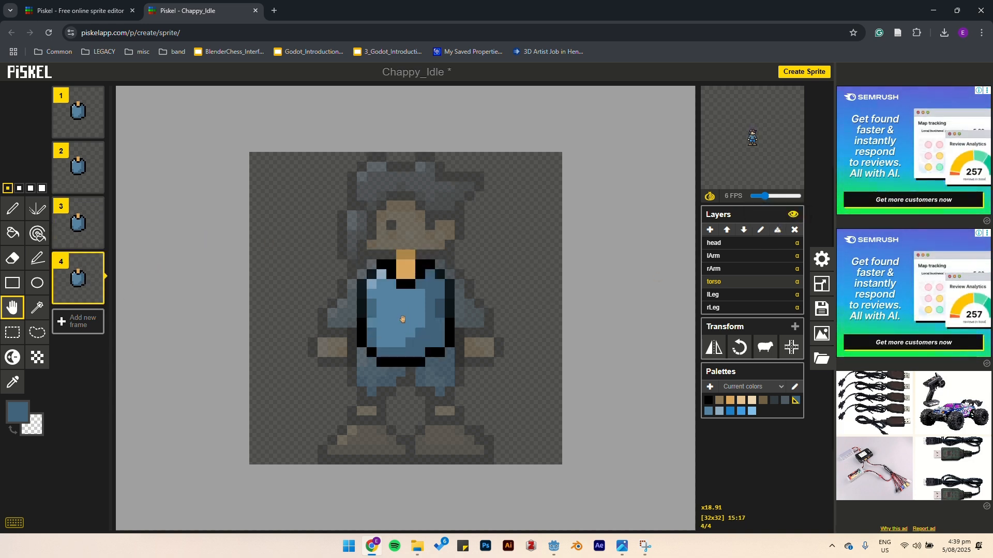
Check the four-frame head and torso motion in the popup preview, and close the preview.
mouse_move(774, 164)
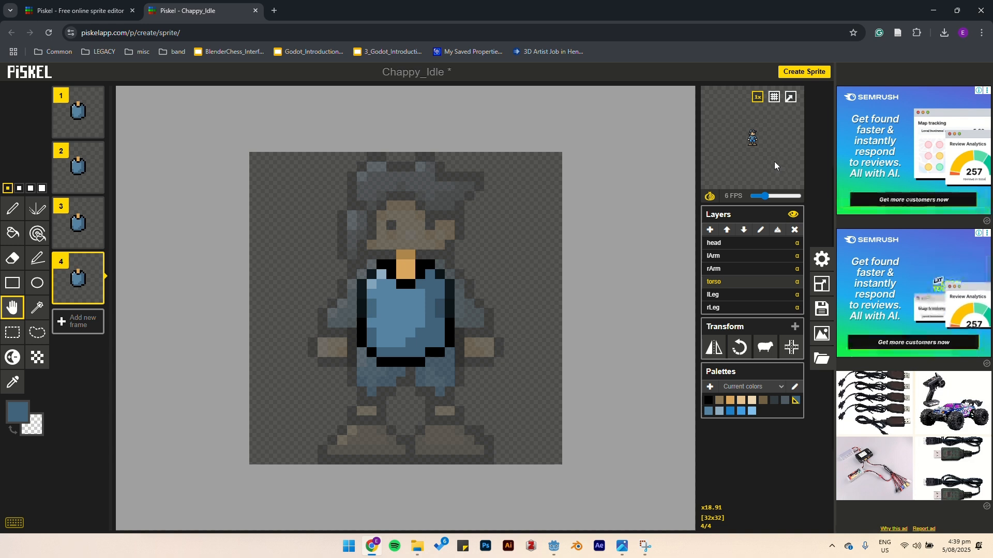
left_click(790, 97)
left_click_drag(88, 9, 190, 41)
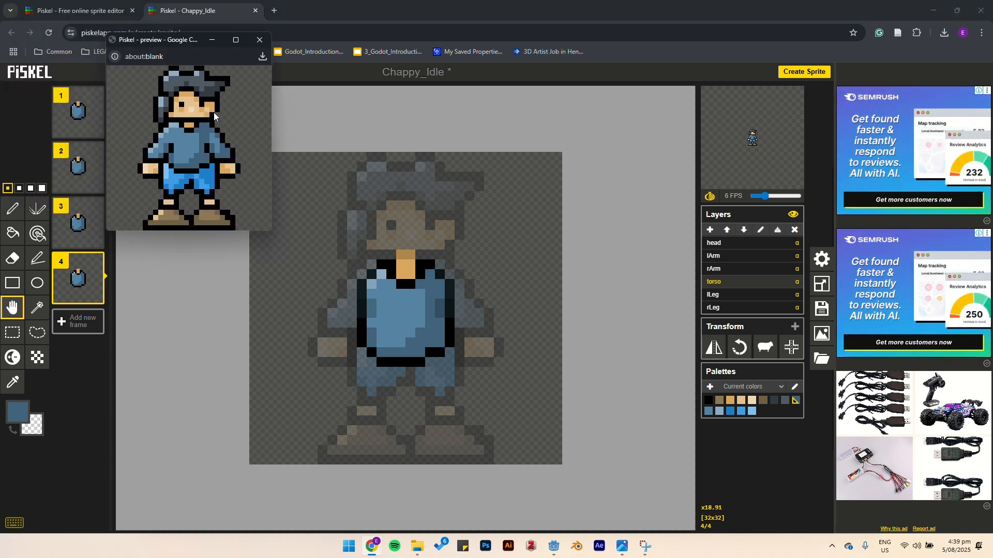
left_click(265, 46)
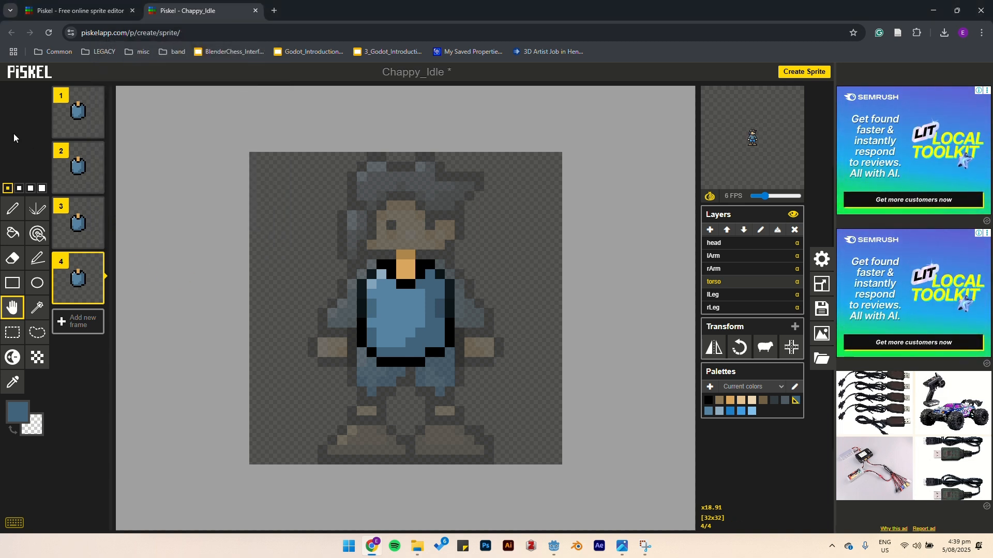
On the lArm layer of frame 2, outline a bent forearm and hand in black across the torso with the Pen tool.
left_click(81, 123)
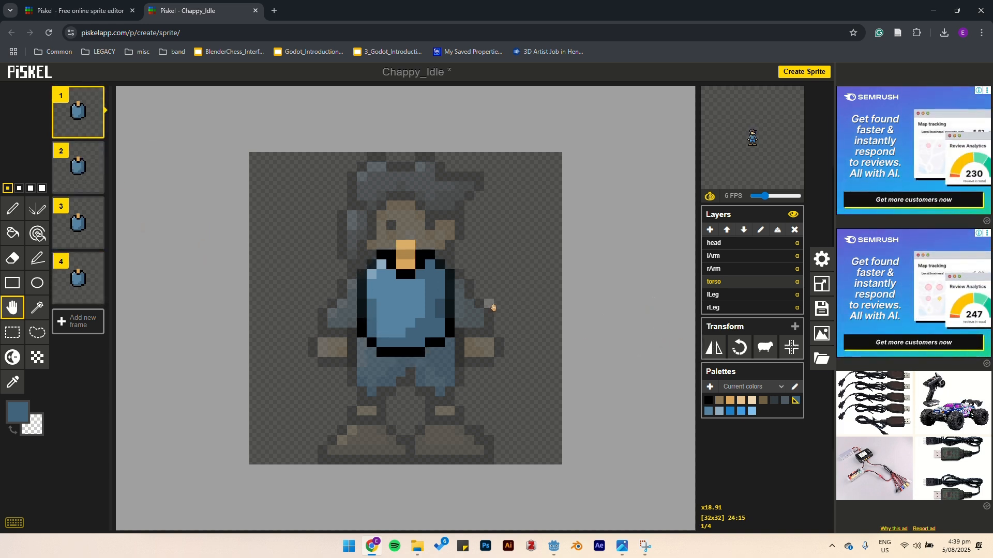
left_click(722, 258)
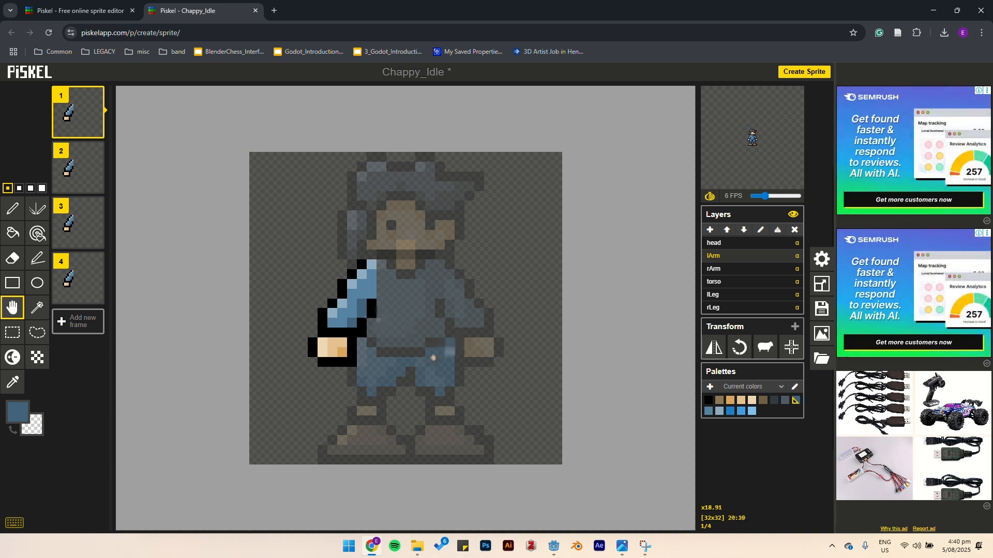
left_click(77, 166)
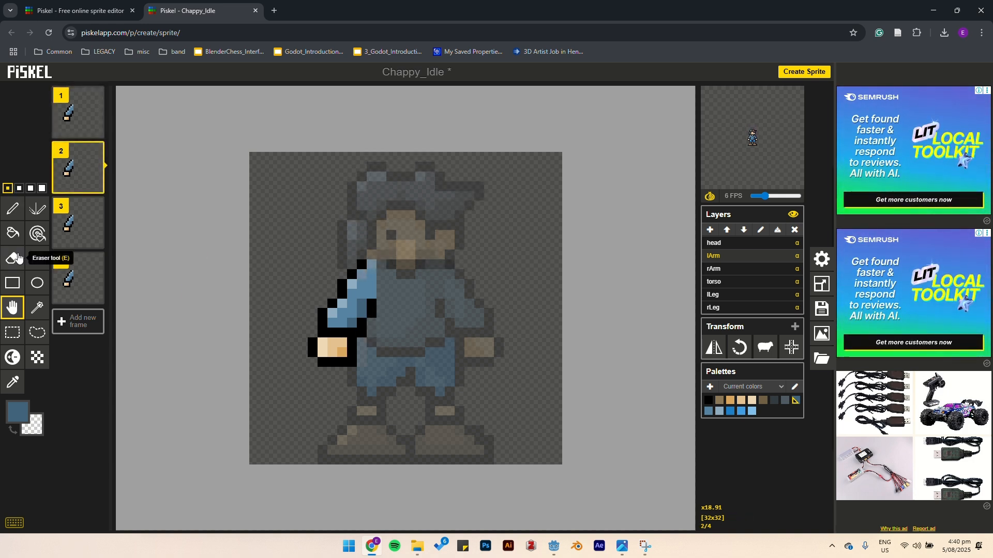
left_click(12, 209)
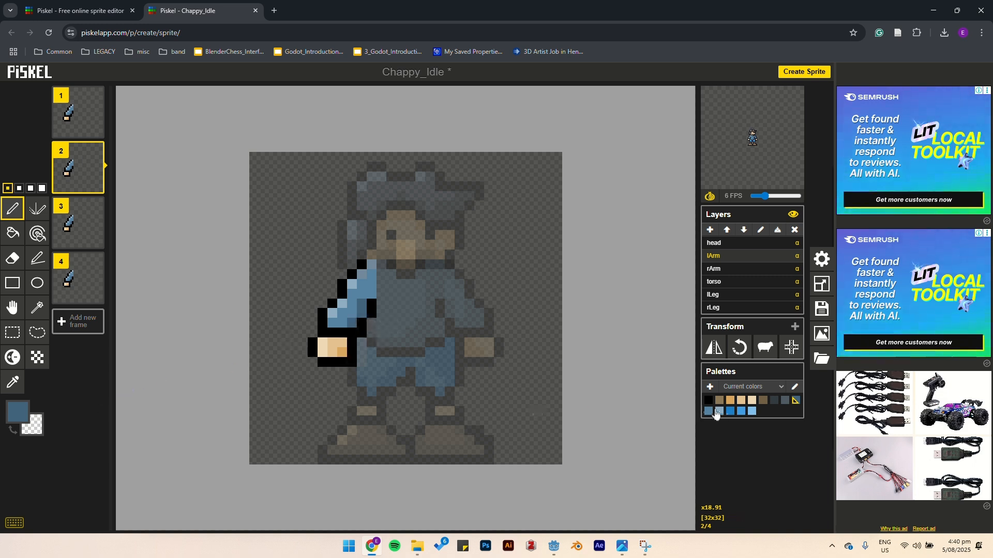
mouse_move(377, 323)
left_mouse_down()
mouse_move(408, 333)
mouse_move(394, 363)
mouse_move(374, 349)
mouse_move(388, 323)
left_mouse_up()
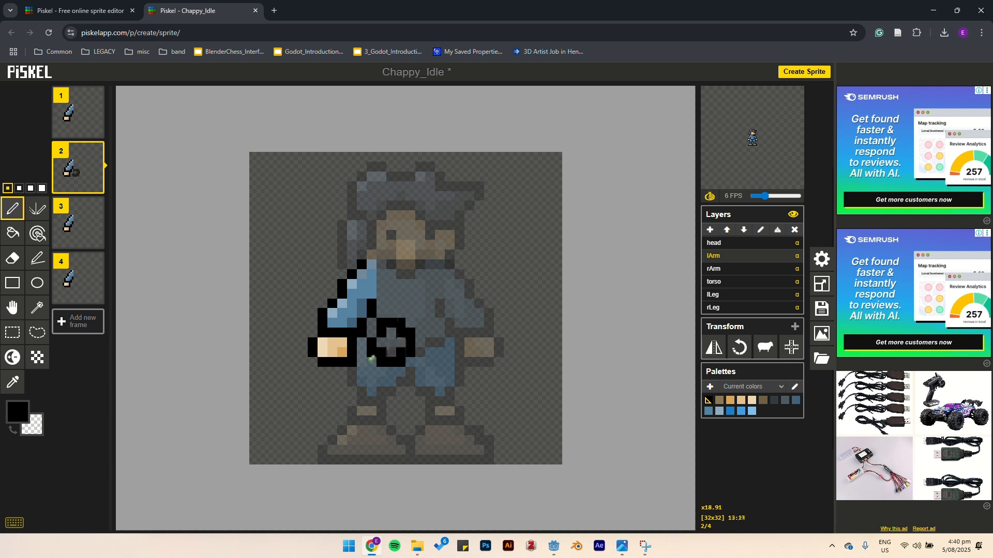
right_click(382, 353)
right_click(400, 352)
right_click(400, 333)
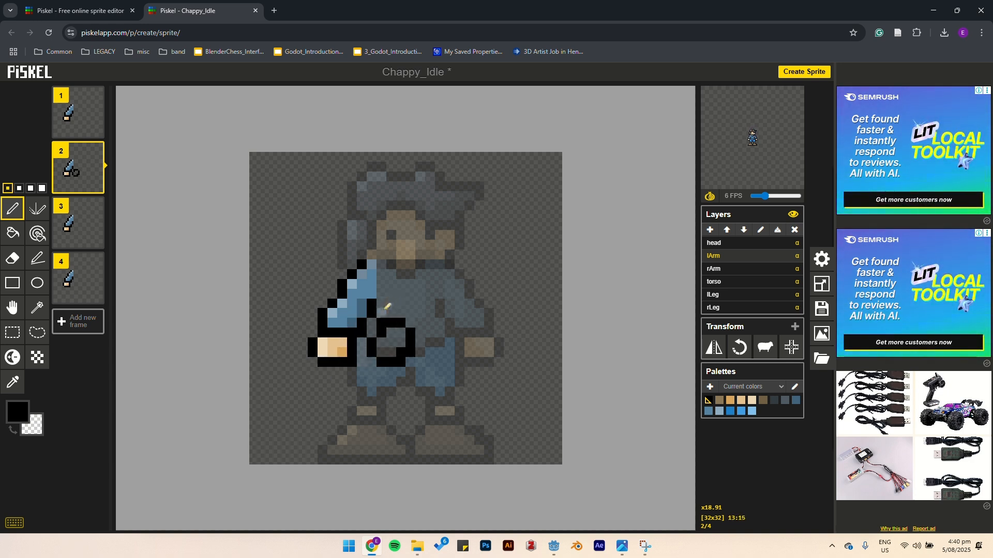
left_click(382, 313)
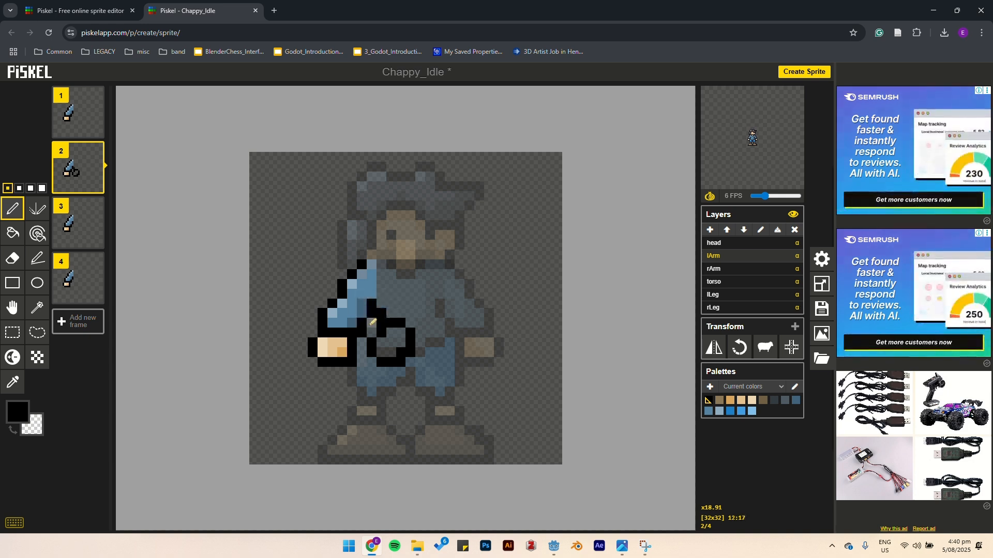
Erase the old blue sleeve on the lArm layer of frame 2 and extend the black outline of the upper arm and elbow.
right_click(372, 284)
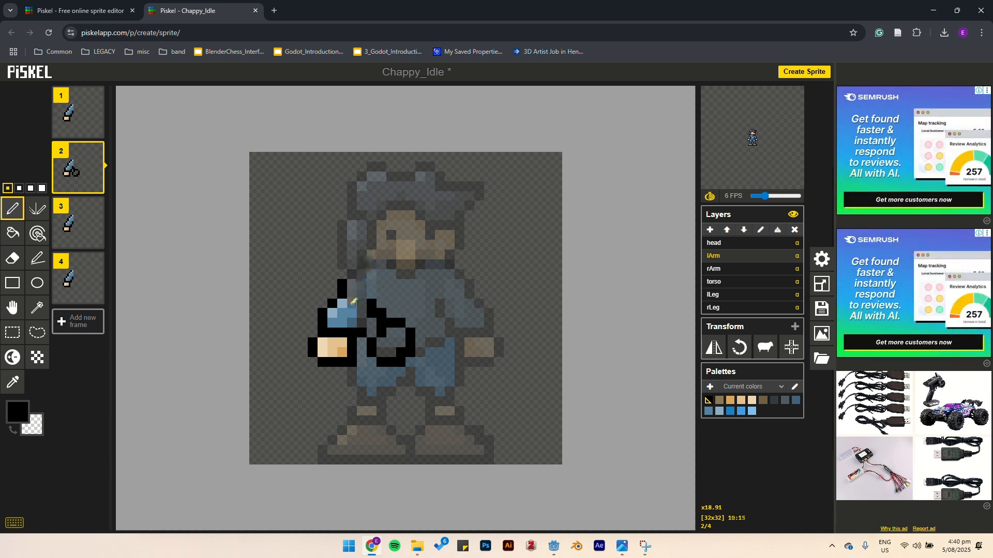
right_click(342, 304)
left_click(352, 275)
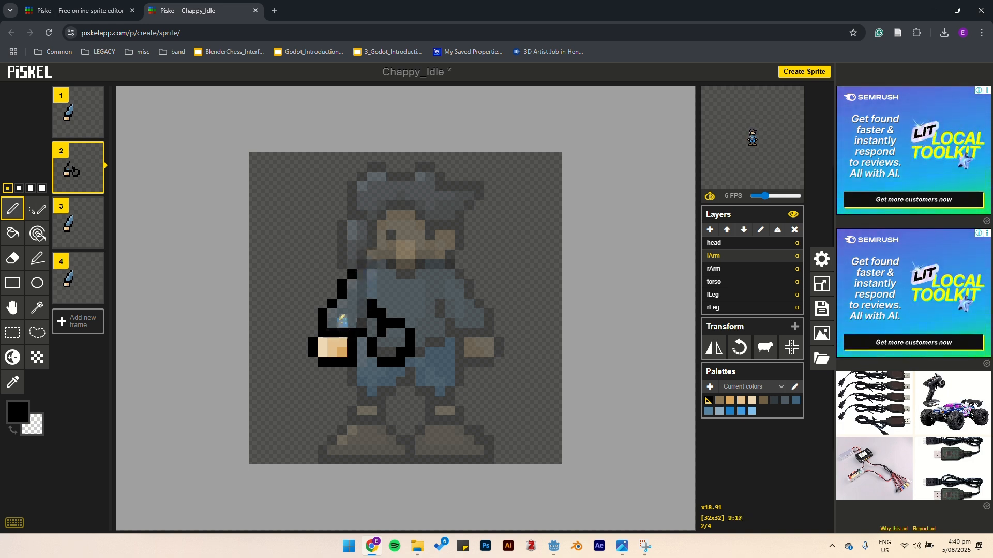
left_click(363, 342)
right_click(363, 332)
left_click_drag(343, 323, 342, 310)
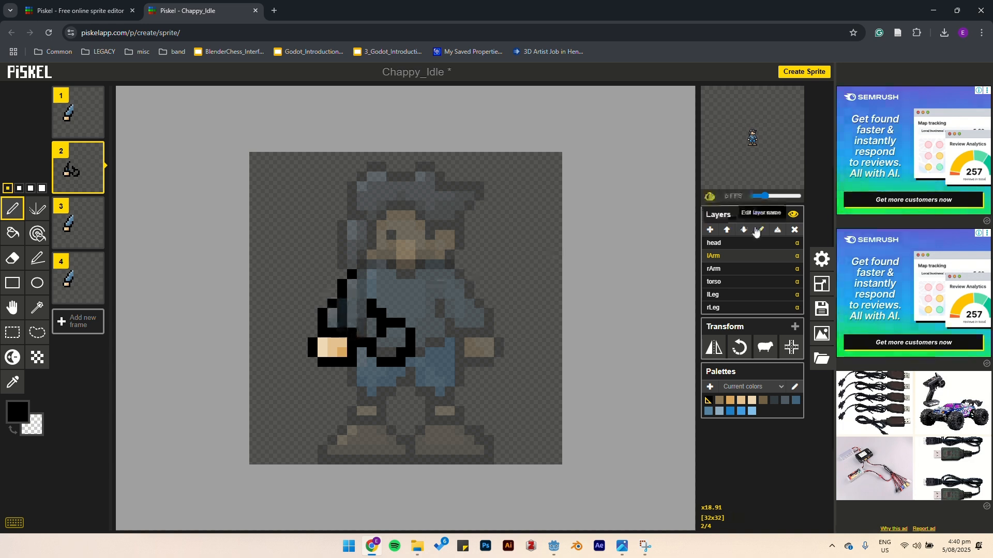
Turn off the layer preview and onion skin, and erase the old hand and its outline from the lArm layer in frame 2.
left_click(792, 214)
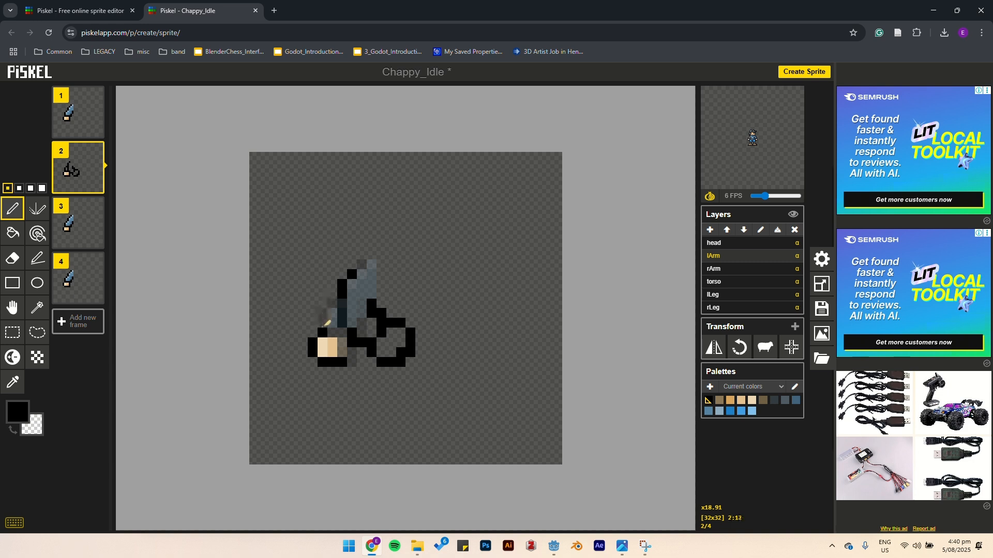
right_click(322, 362)
right_click(332, 362)
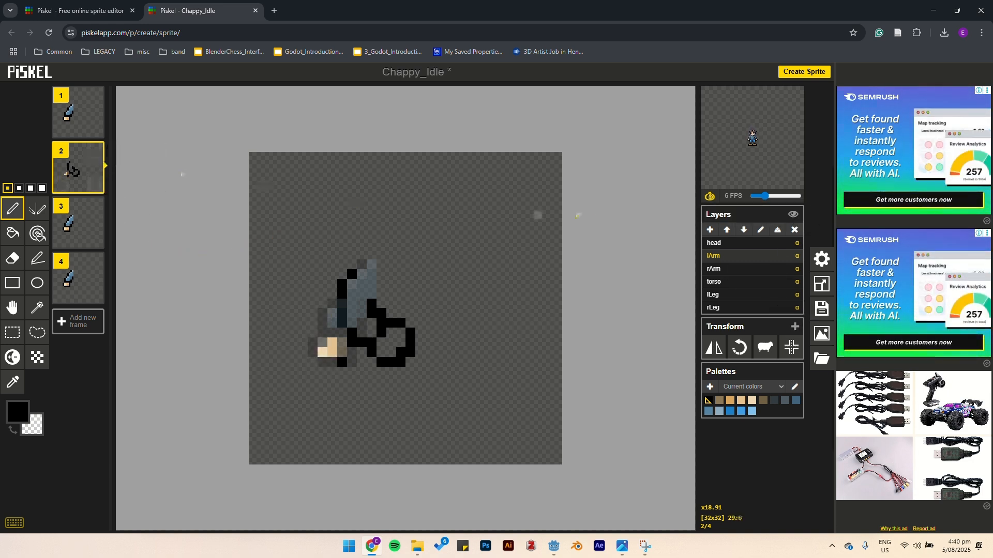
left_click(711, 200)
right_click(335, 348)
right_click(326, 355)
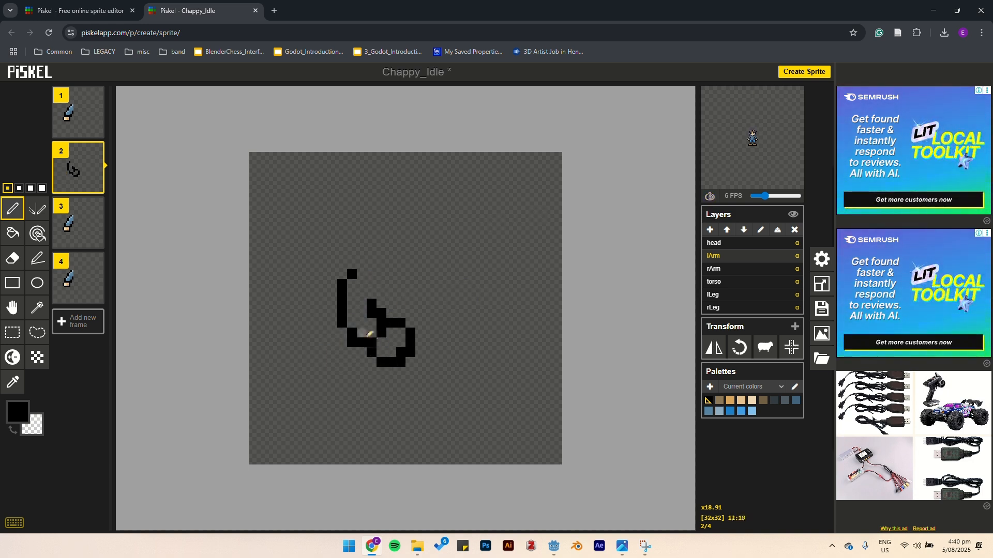
Reshape the black forearm outline in frame 2, bulging the elbow outward by one pixel and lowering the wrist's underside.
left_click(362, 352)
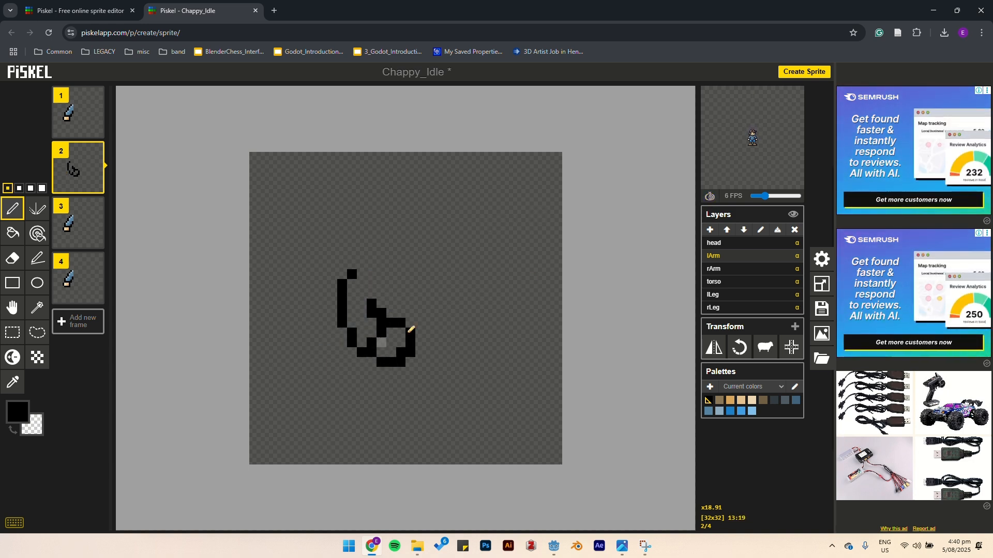
left_click(372, 304)
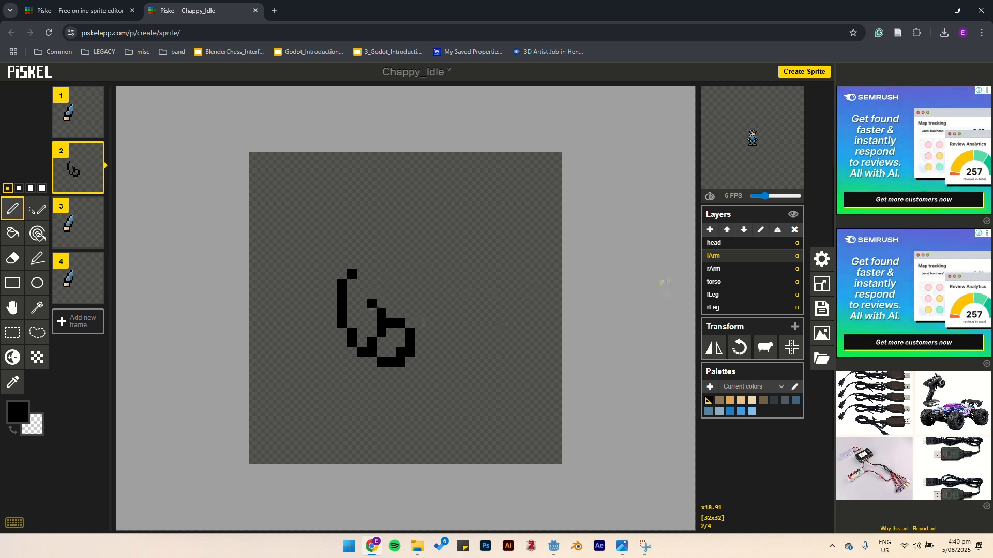
right_click(342, 314)
right_click(342, 304)
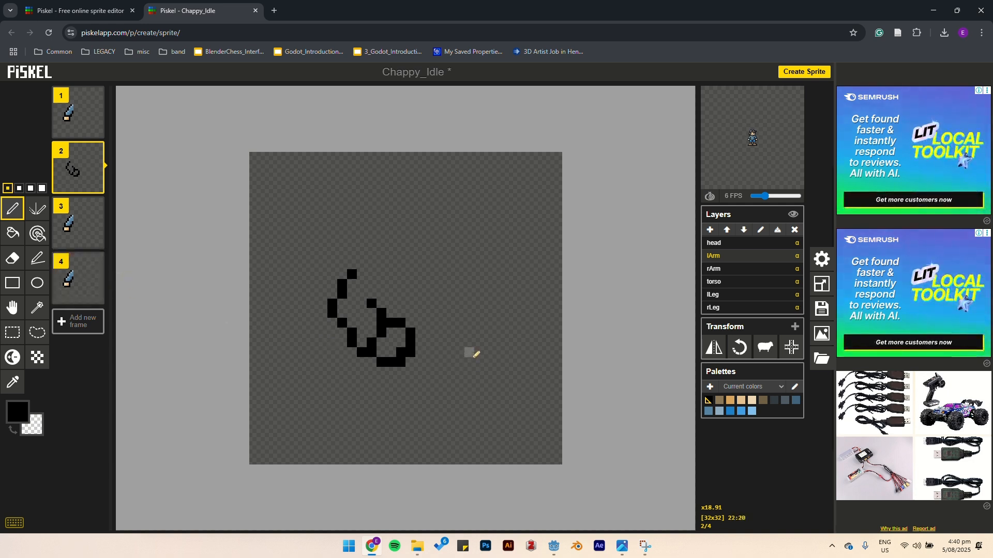
Restore the layer preview and slim the lArm sleeve and hand in frame 4 into a straighter hanging arm with a new black outline.
left_click(78, 279)
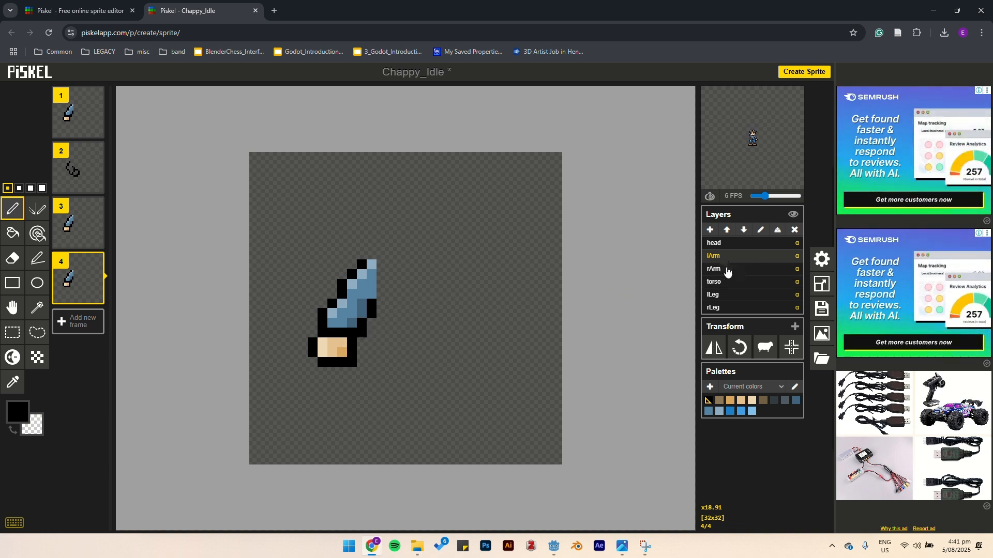
left_click(793, 214)
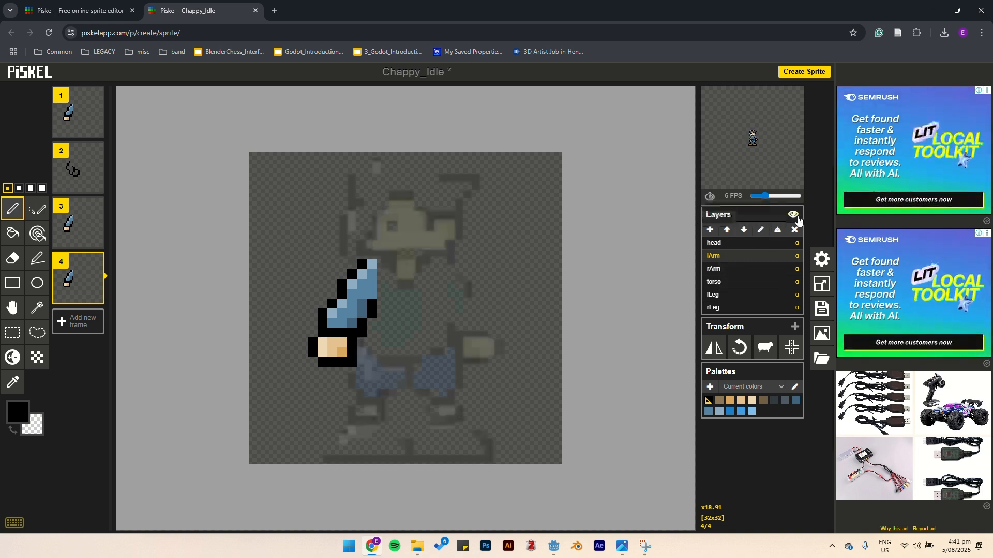
left_click(726, 283)
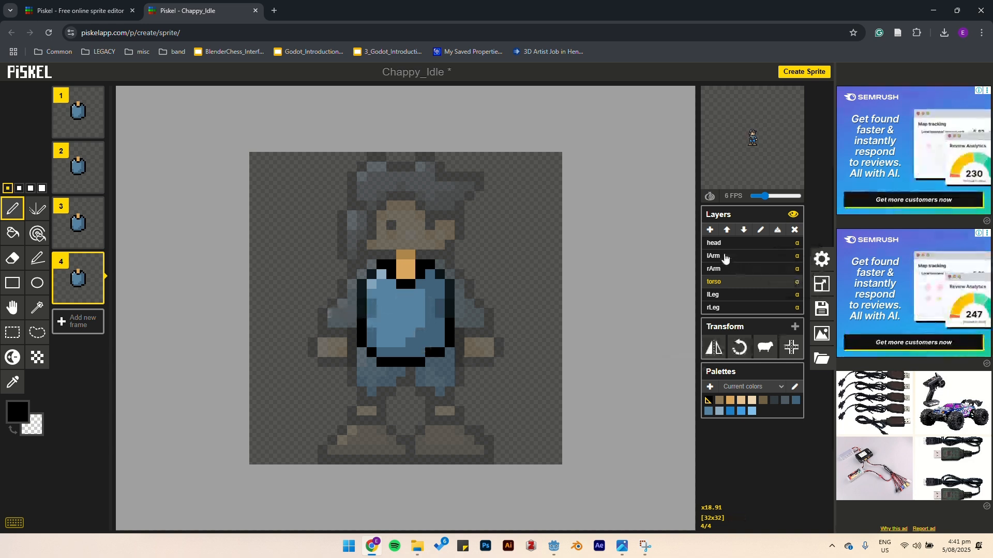
left_click(724, 268)
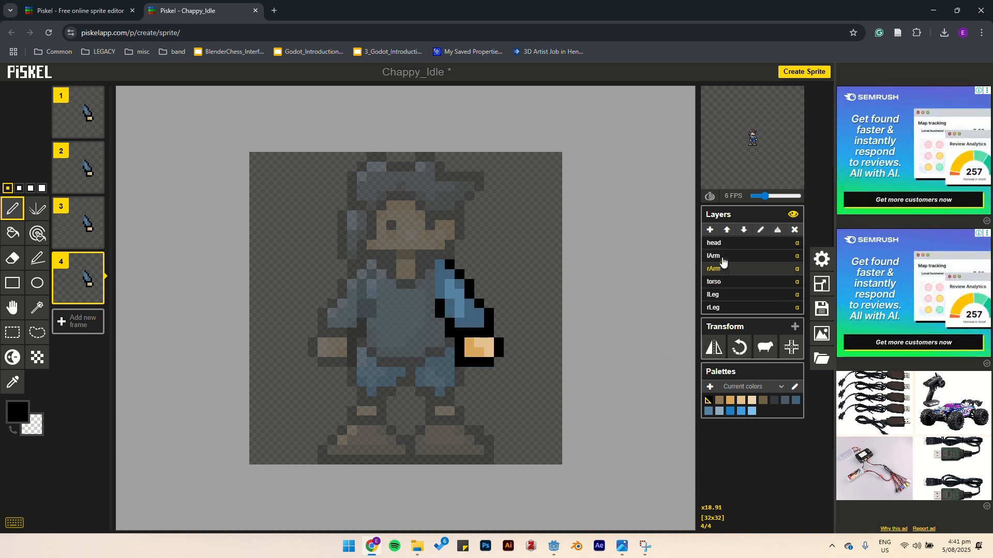
left_click(721, 256)
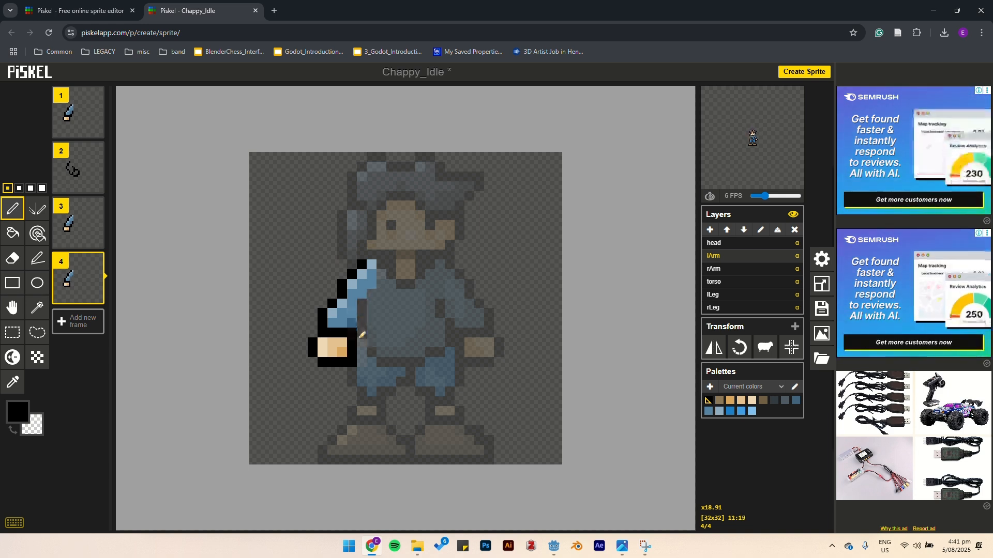
left_click(353, 362)
left_click_drag(342, 361, 317, 344)
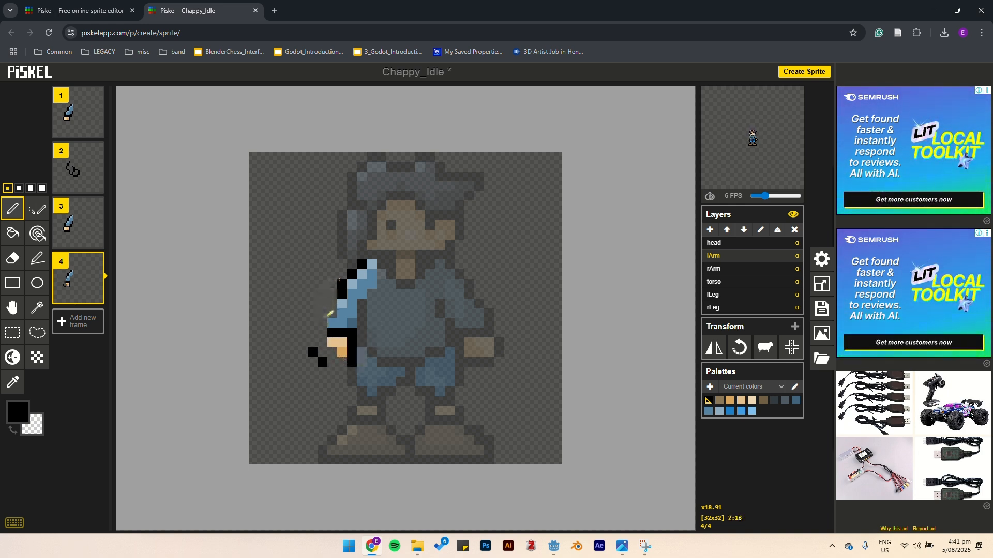
mouse_move(332, 324)
left_mouse_down()
mouse_move(320, 362)
mouse_move(312, 350)
left_mouse_up()
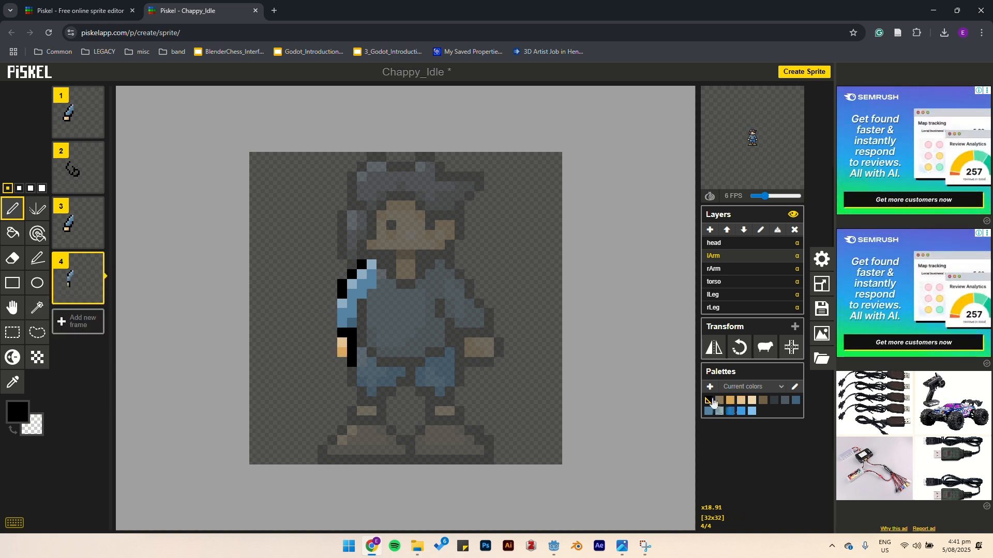
left_click(341, 362)
left_click_drag(332, 353, 332, 331)
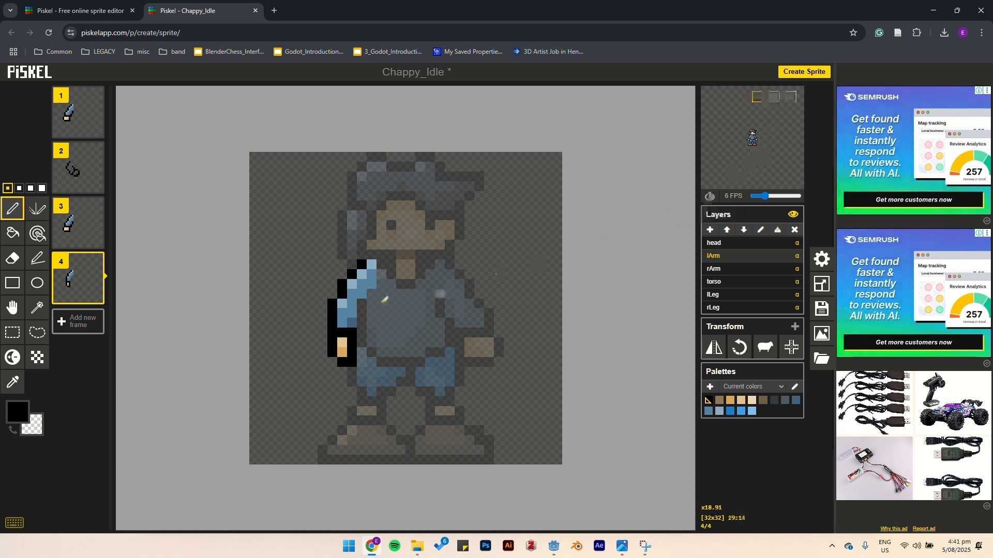
Select frame 2, check the arm motion in the popup preview, and close the preview.
left_click(83, 172)
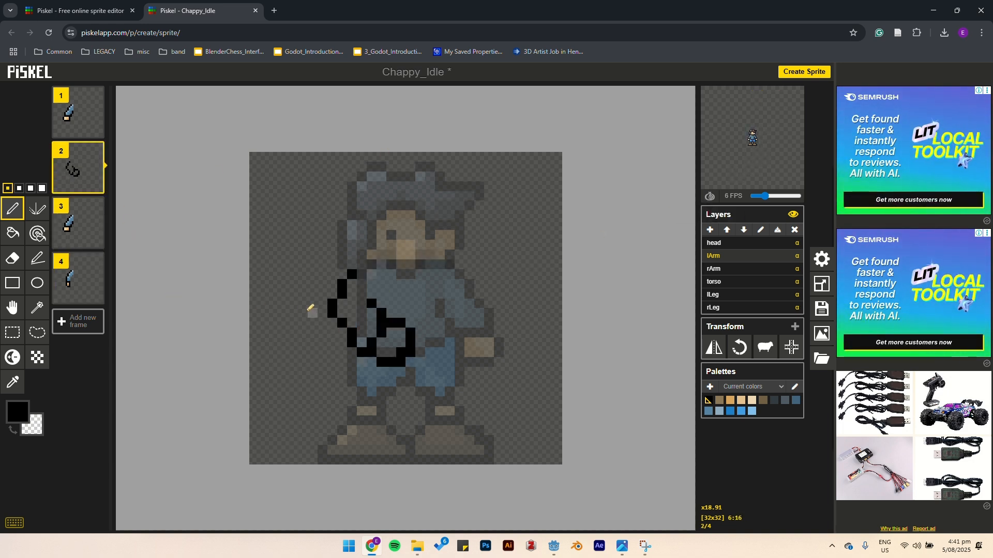
left_click(791, 99)
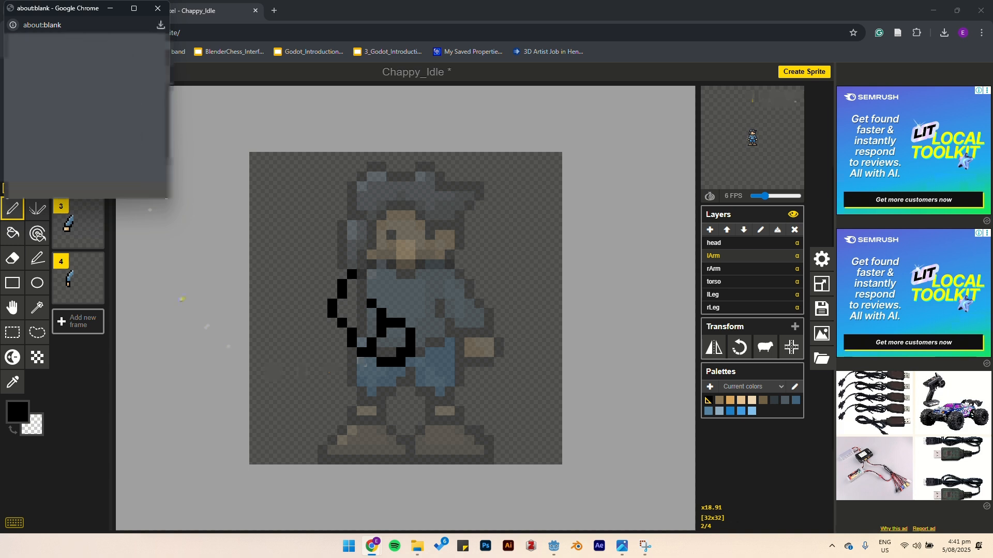
left_click_drag(96, 15, 474, 71)
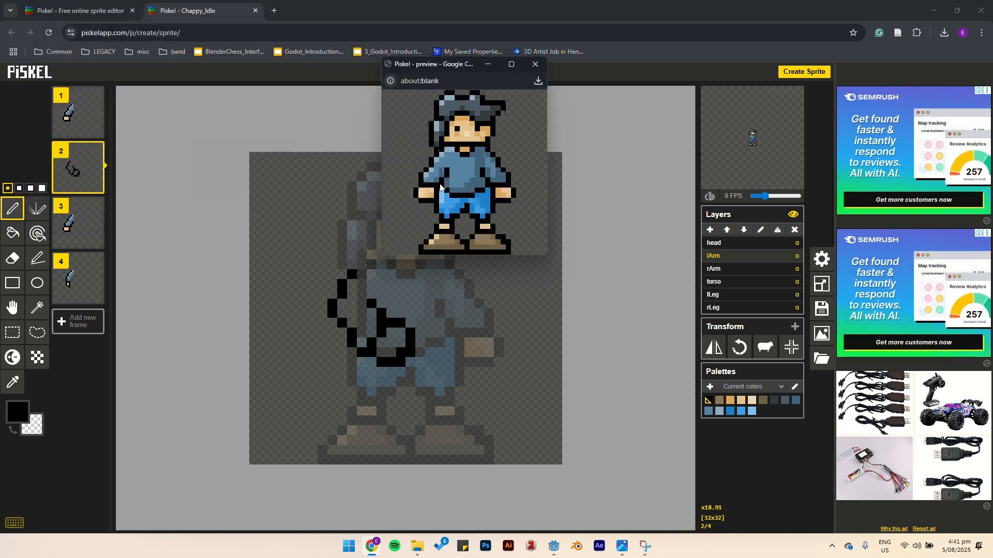
left_click(537, 66)
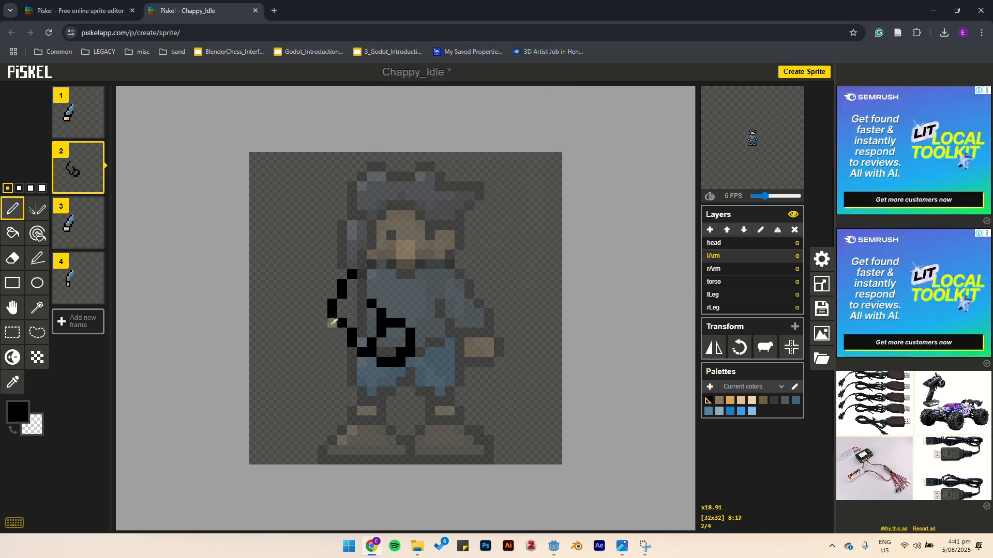
Redraw the lArm outline in frame 2 with a thicker black elbow and a smaller hand closer to the body.
left_click_drag(340, 336, 342, 346)
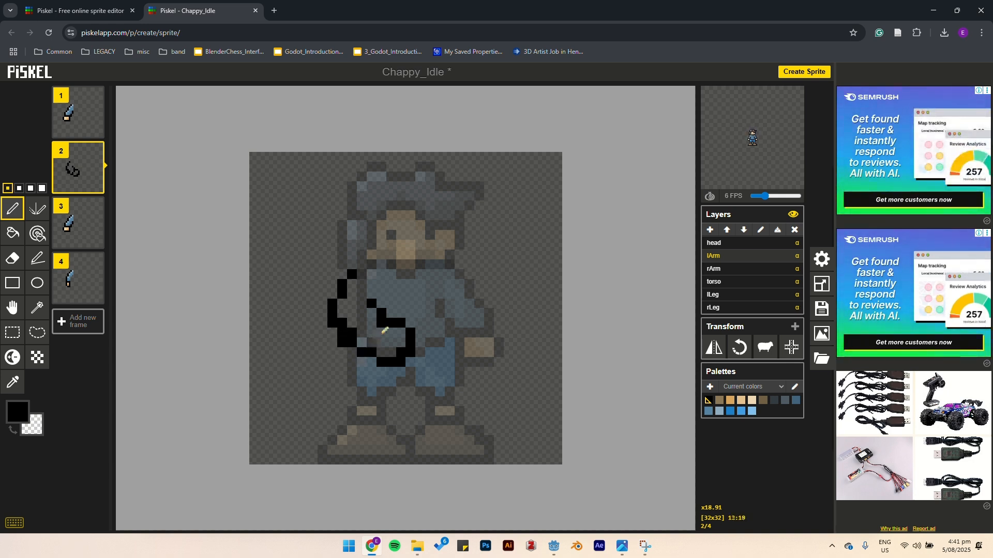
key("ctrl+z")
key("ctrl+z")
left_click(353, 356)
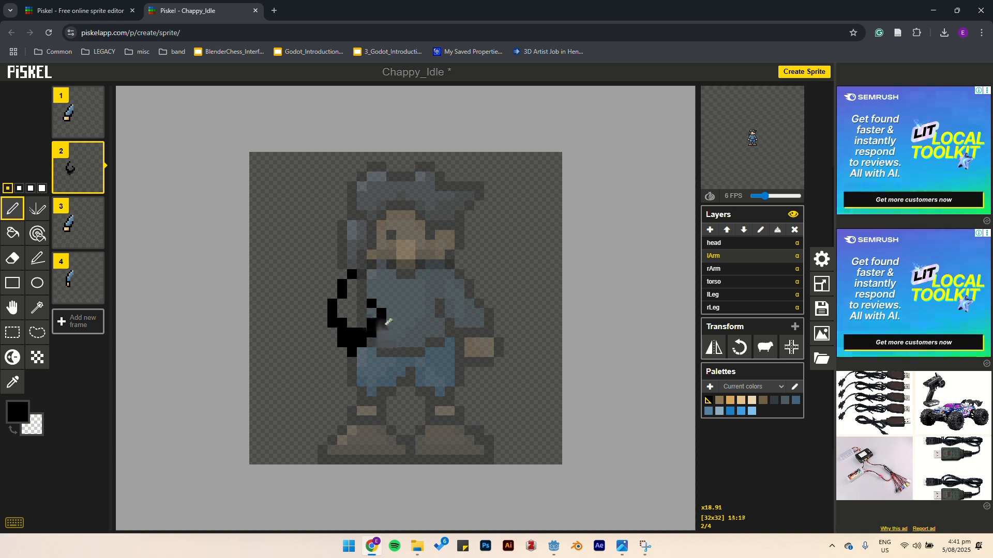
key("ctrl+z")
key("ctrl+z")
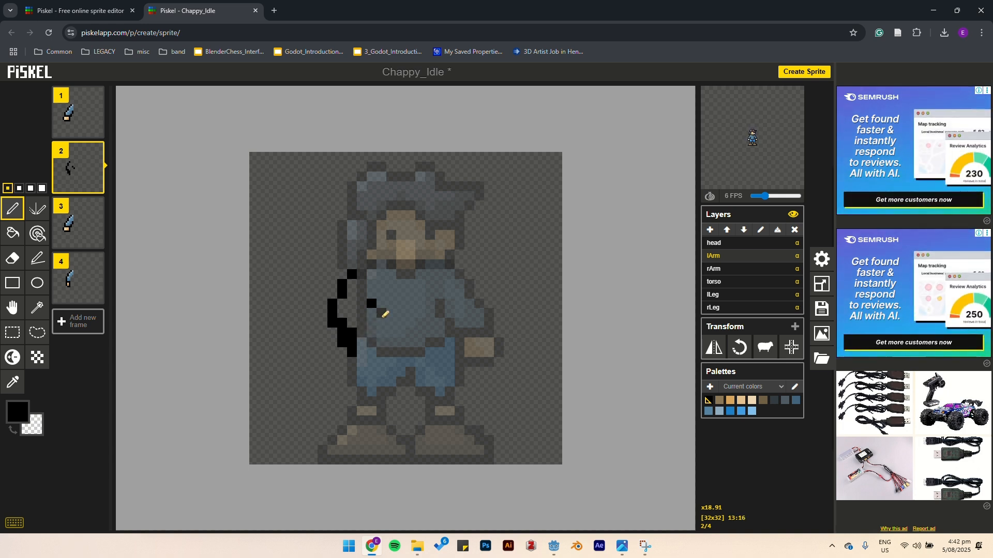
left_click_drag(364, 322, 388, 324)
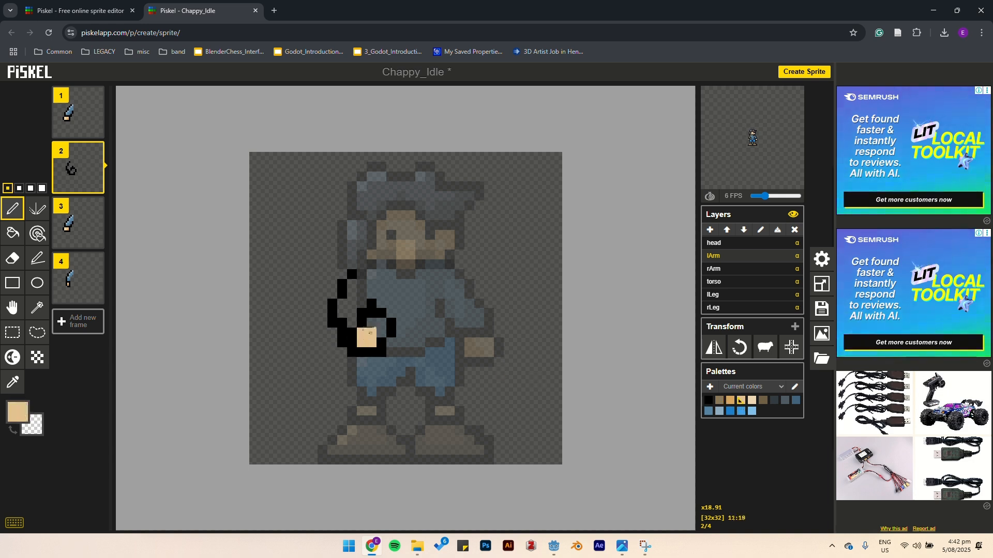
Colour the bent arm's hand in frame 2 with tan skin, darker shadow pixels along its edge and a light highlight.
left_click_drag(382, 324, 372, 324)
left_click(730, 400)
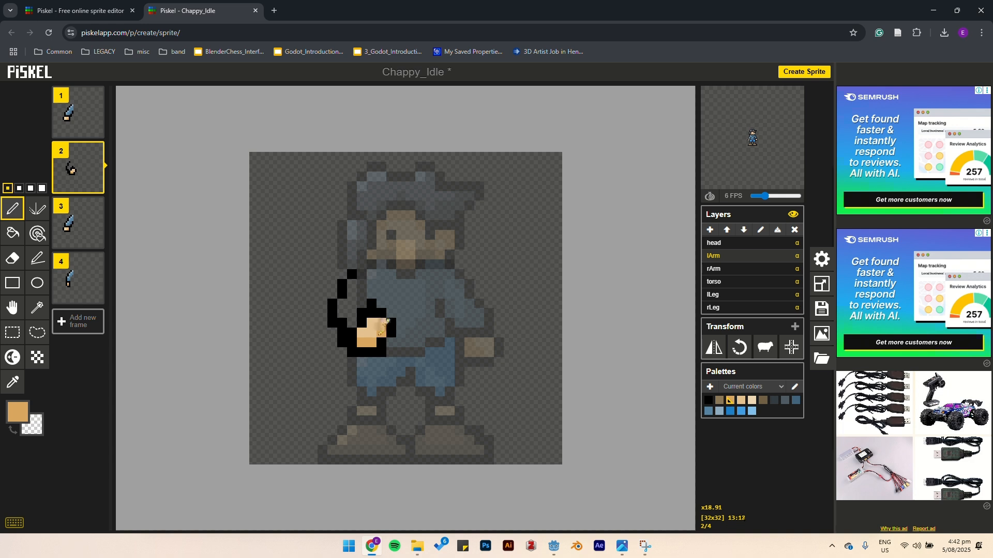
left_click(751, 400)
left_click(371, 324)
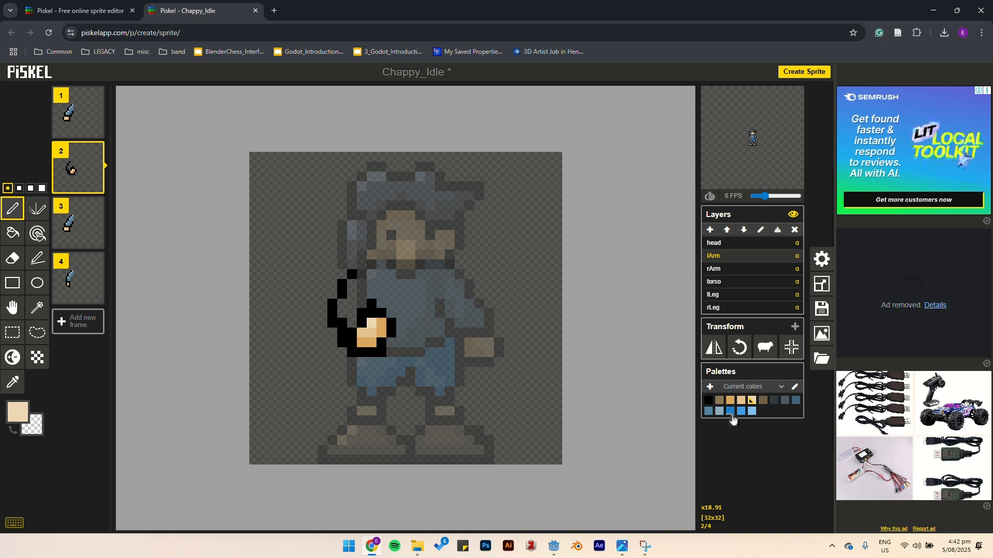
Fill the bent lArm sleeve in frame 2 with the mid blue sampled from frame 3 and complete its inner edge in black.
left_click(67, 230)
key("o")
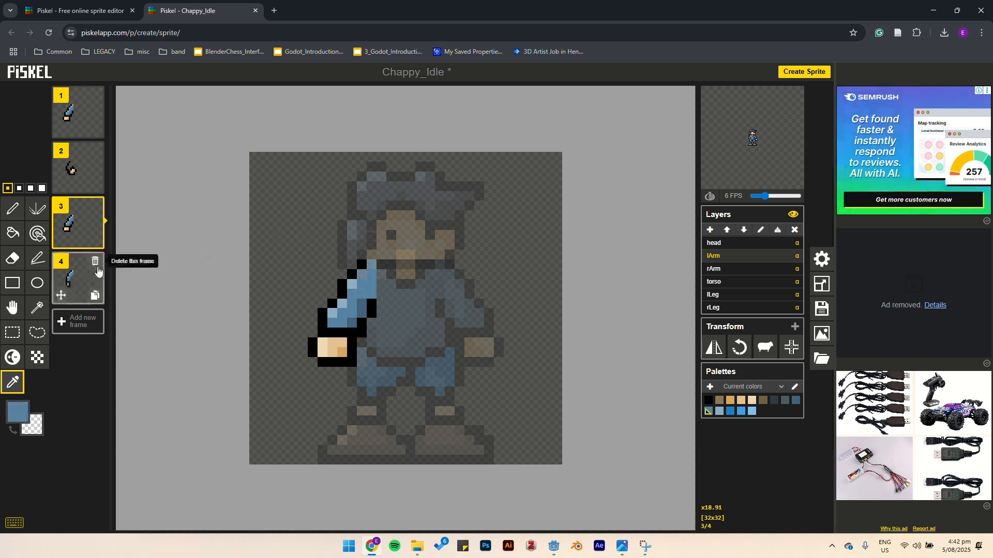
left_click(78, 168)
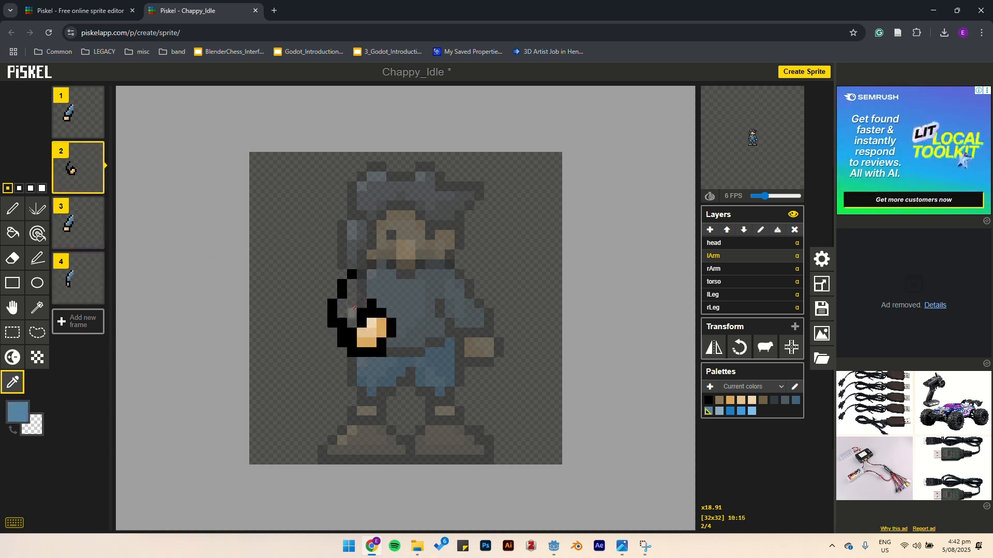
key("p")
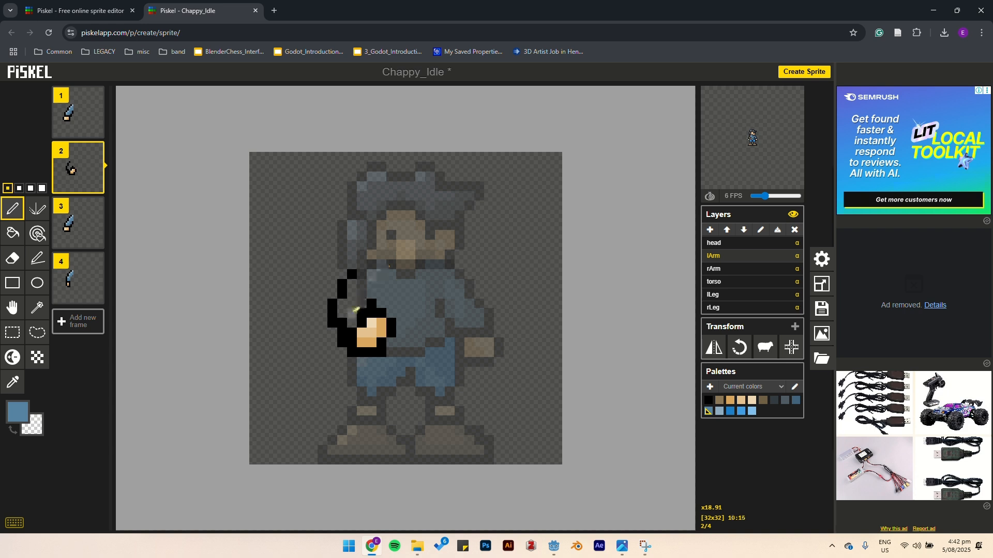
mouse_move(359, 312)
left_mouse_down()
mouse_move(345, 317)
mouse_move(355, 292)
left_mouse_up()
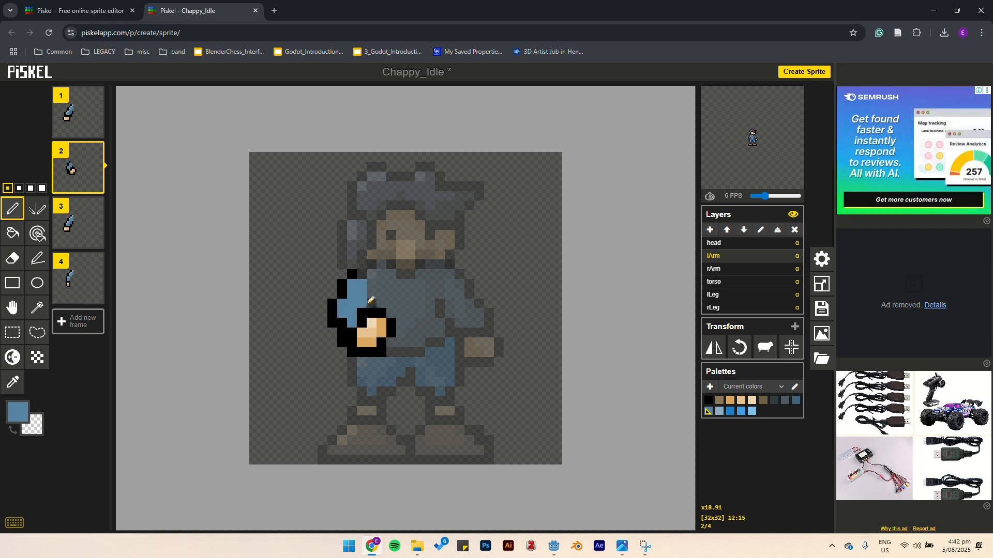
key("d")
left_click(373, 292)
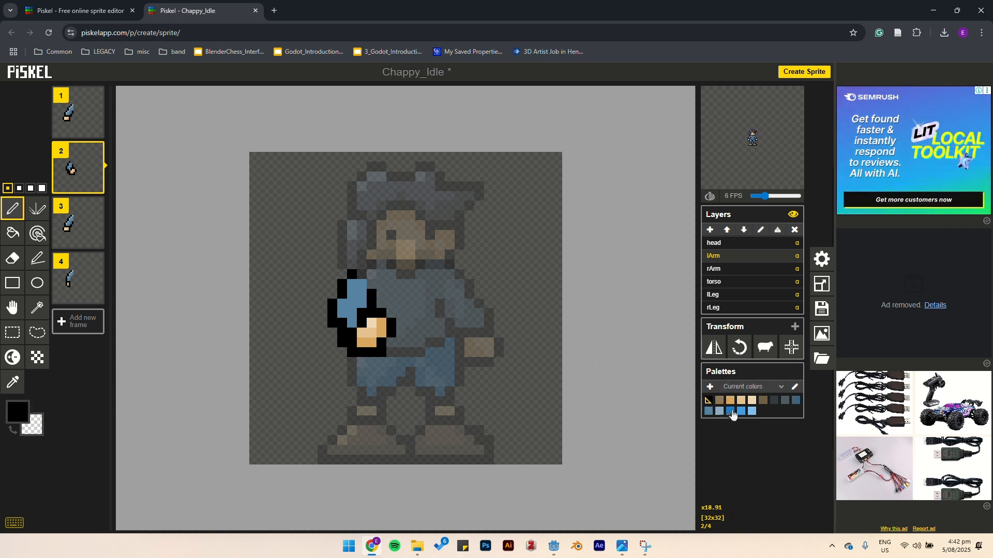
Shade the outer side of frame 2's lArm sleeve with darker blue from frame 3 and check the motion in the popup preview.
left_click(72, 226)
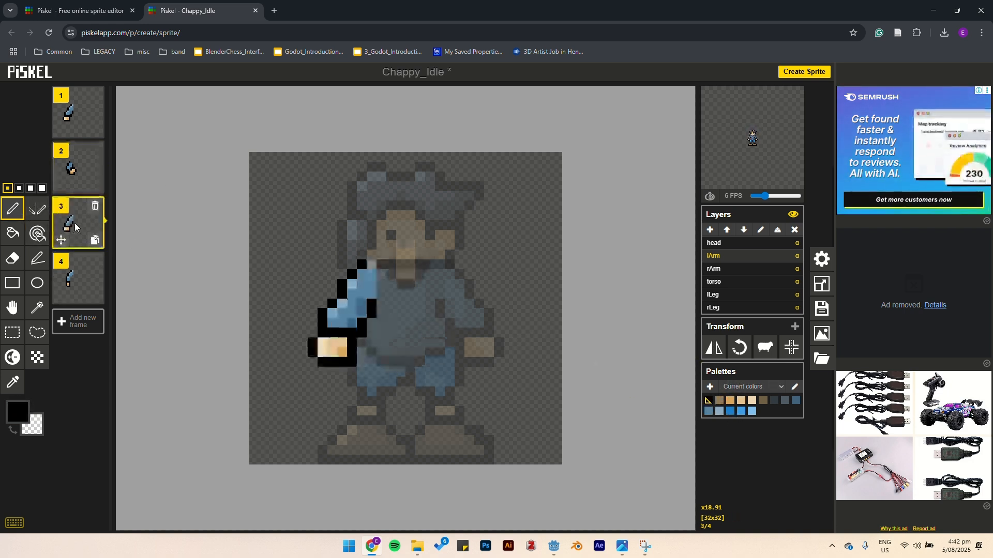
key("o")
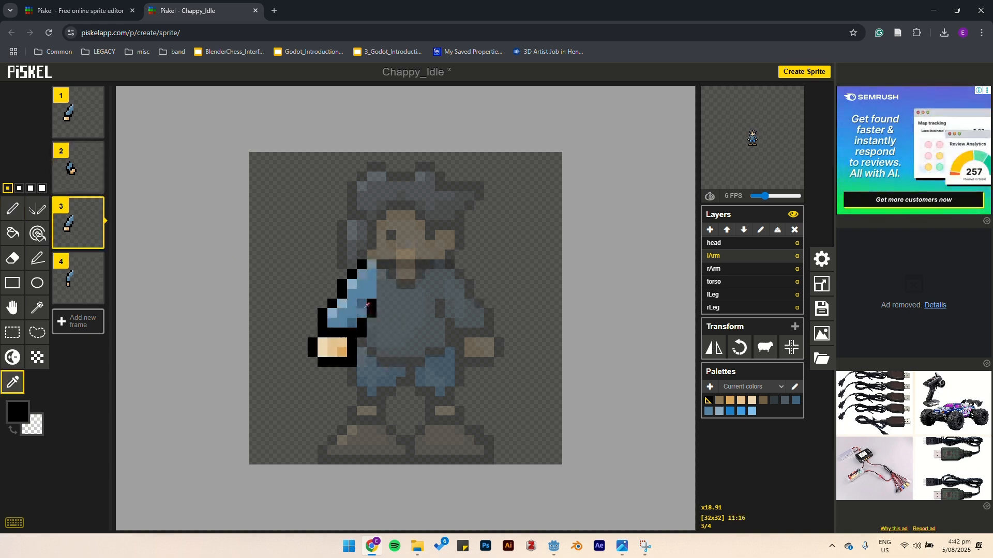
left_click(367, 309)
key("p")
key("Up")
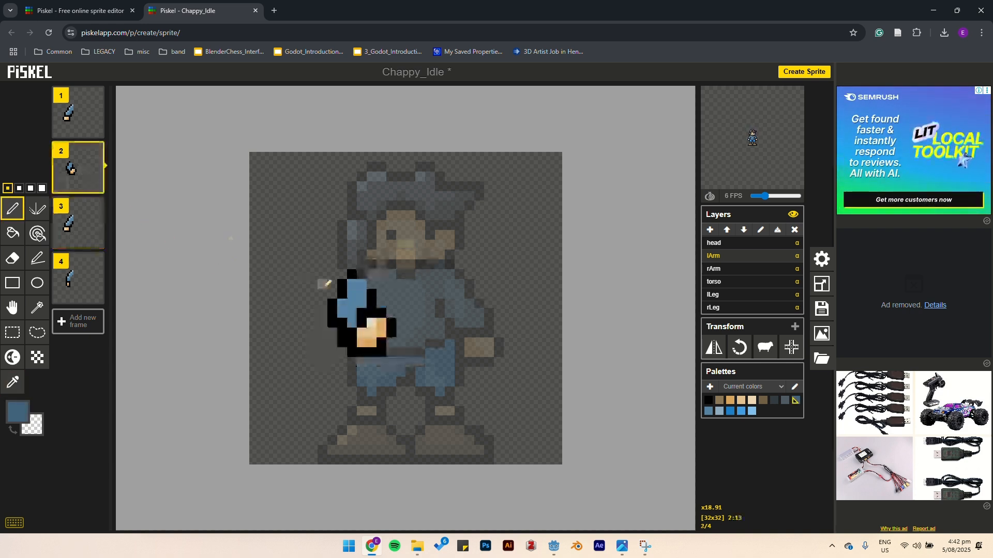
left_click_drag(342, 324, 341, 303)
left_click(352, 324)
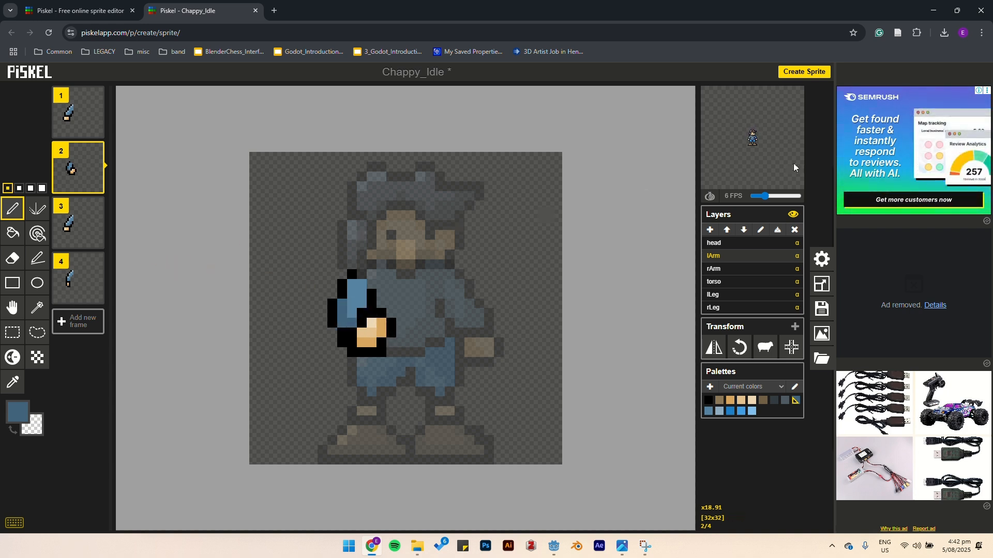
left_click(789, 97)
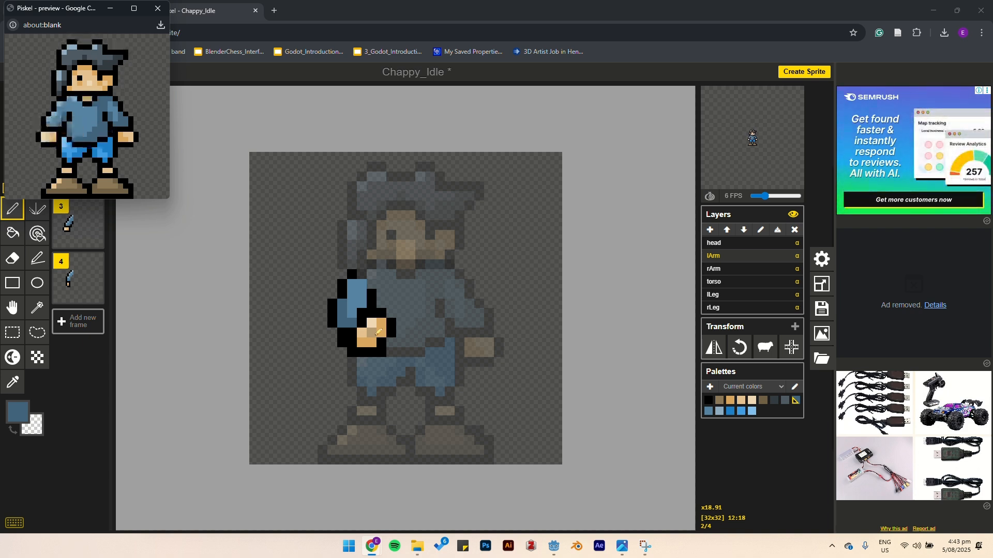
left_click(158, 9)
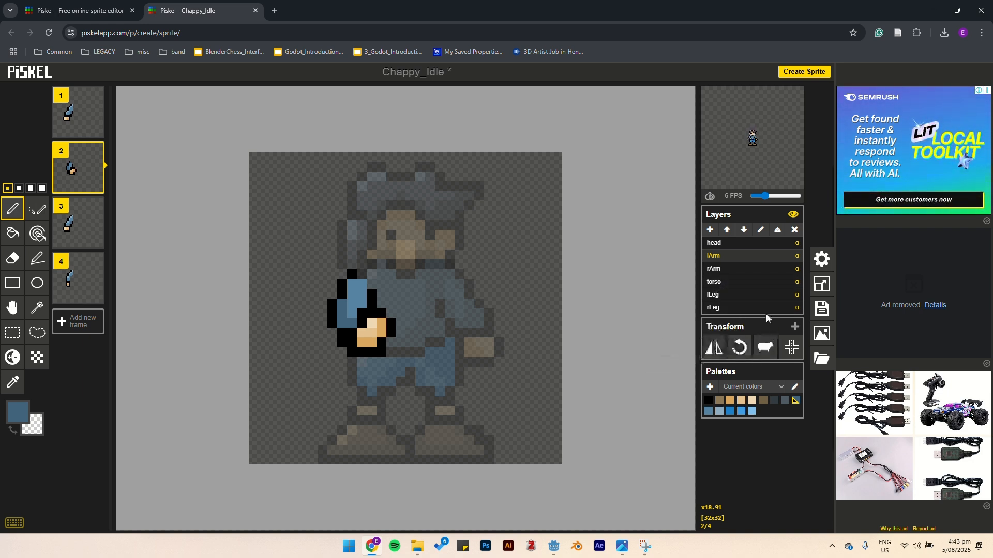
Slim the rArm in frame 2 by erasing the outer hand and sleeve pixels and redrawing its outer outline in black.
left_click(727, 270)
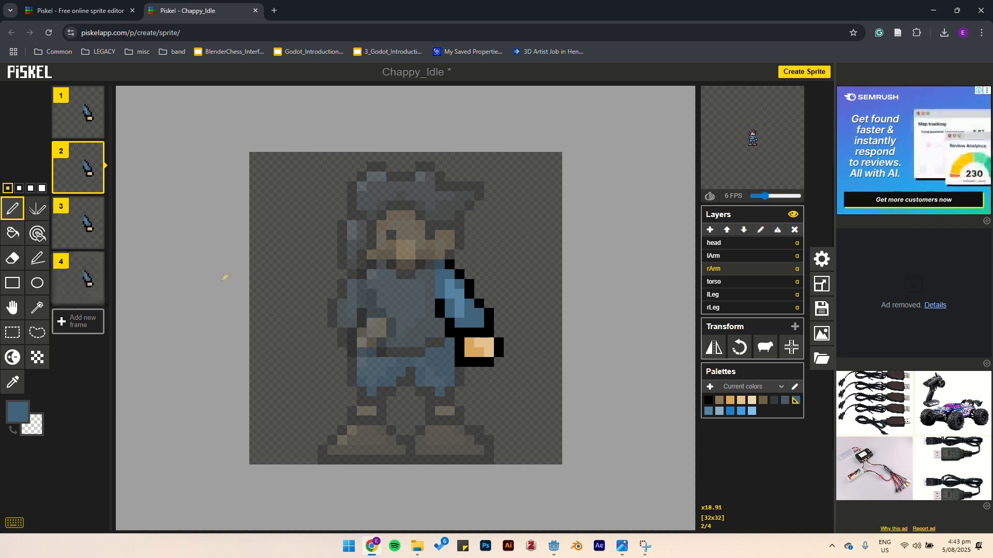
right_click(468, 366)
right_click(478, 366)
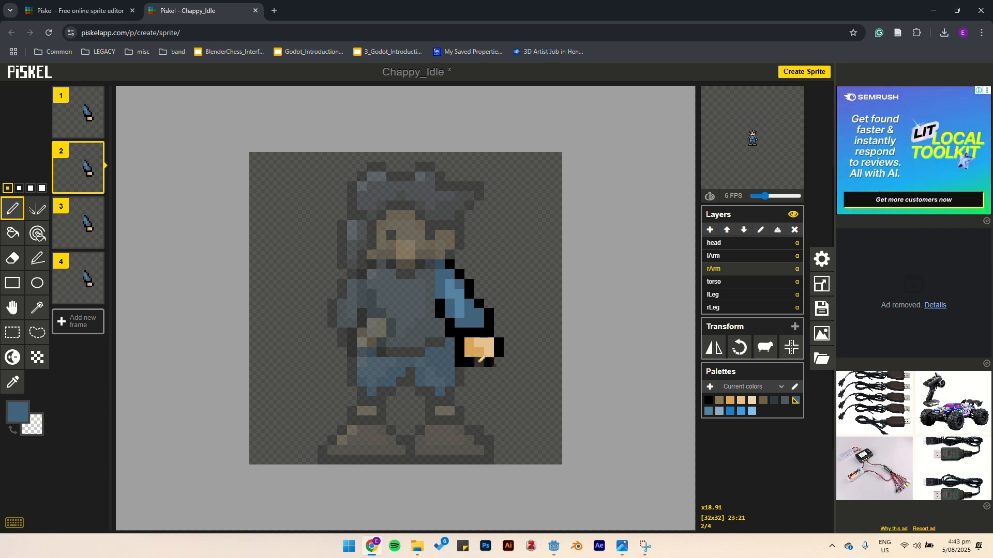
mouse_move(476, 363)
left_mouse_down()
mouse_move(485, 343)
mouse_move(477, 294)
left_mouse_up()
right_click(489, 361)
right_click(490, 353)
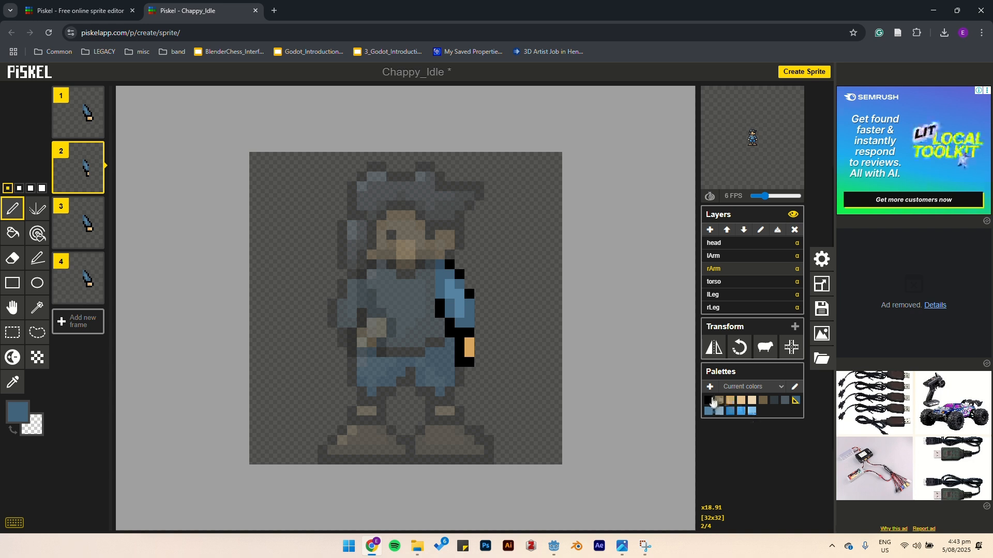
left_click(711, 400)
mouse_move(480, 327)
left_mouse_down()
mouse_move(481, 299)
mouse_move(468, 282)
left_mouse_up()
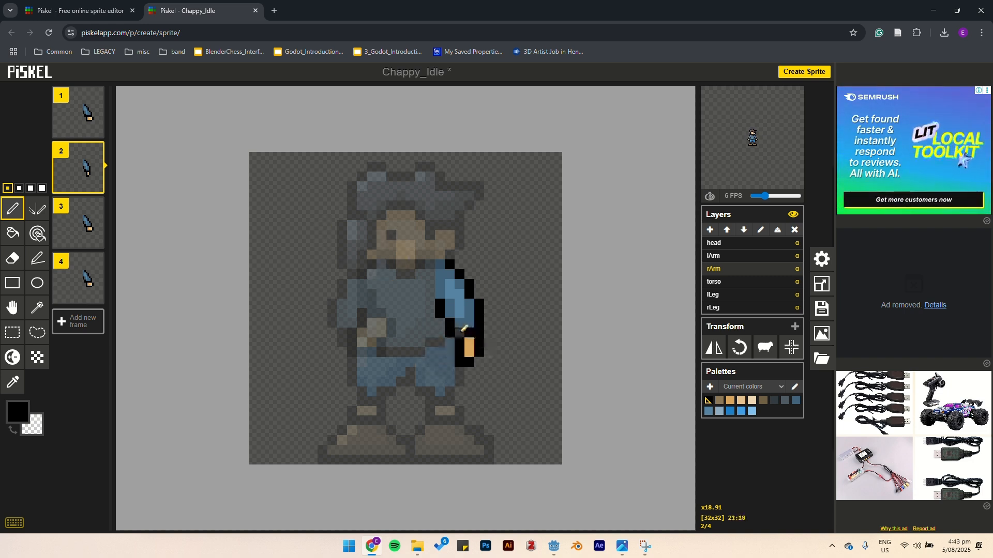
Compare with the lArm layer, remove the inner outline of the rArm sleeve in frame 2 and shade it with sampled darker blue.
left_click(732, 255)
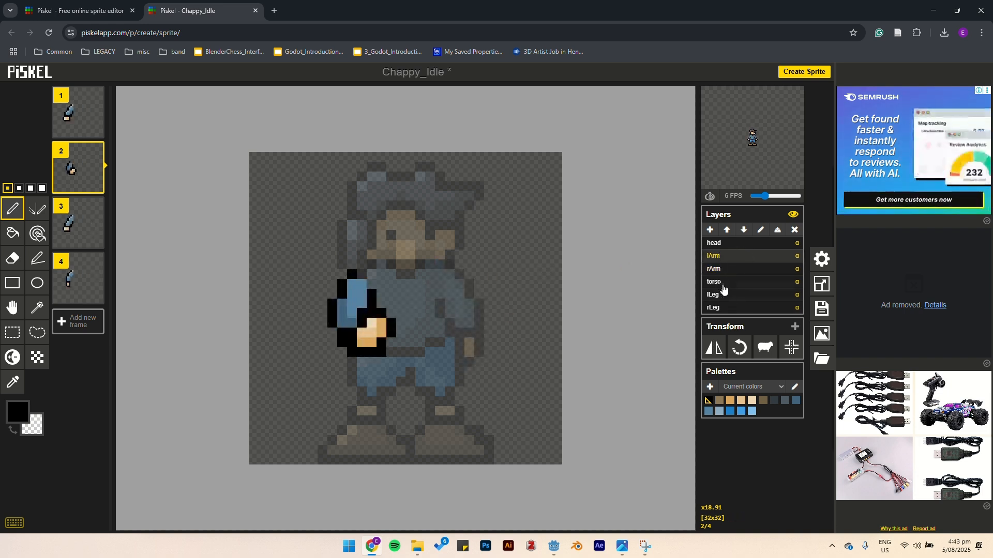
left_click(721, 269)
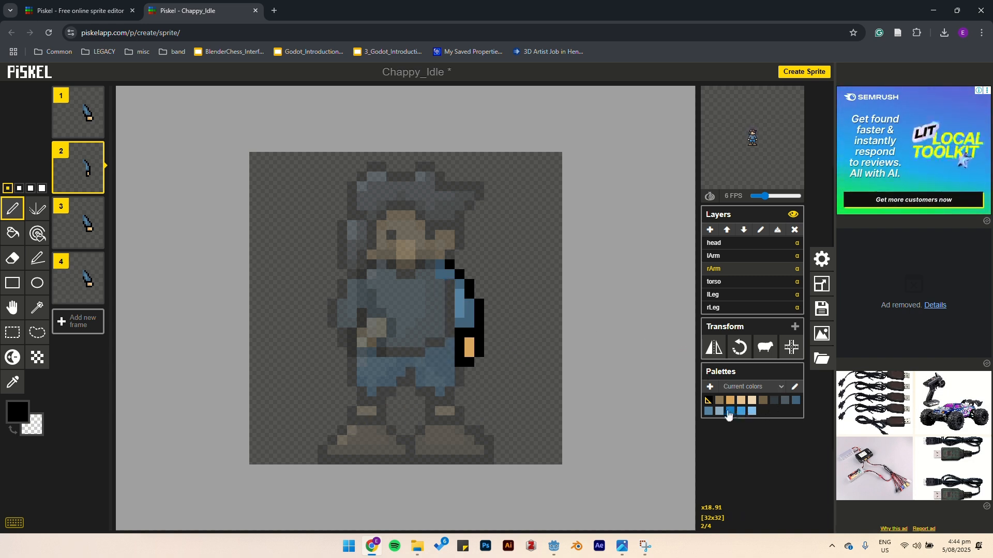
key("o")
left_click(472, 313)
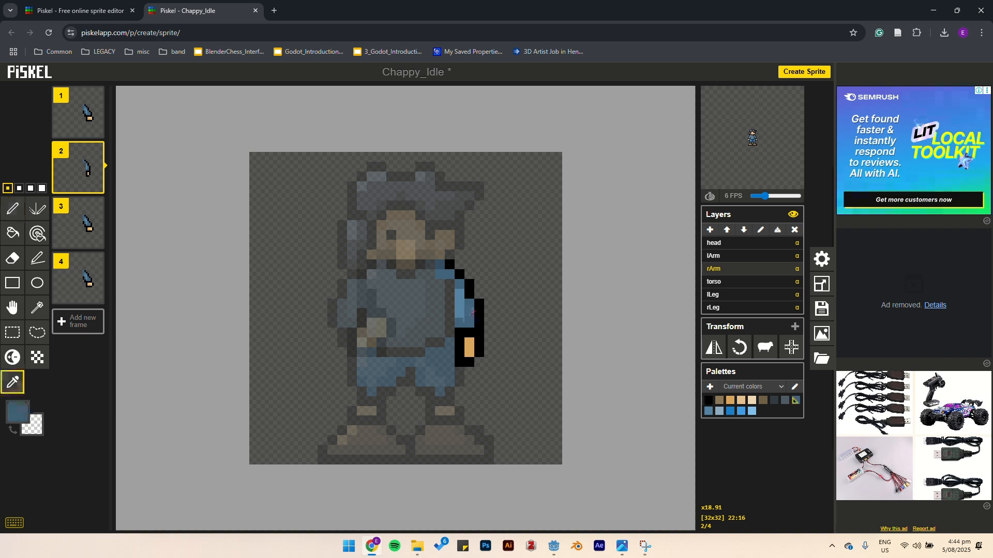
key("p")
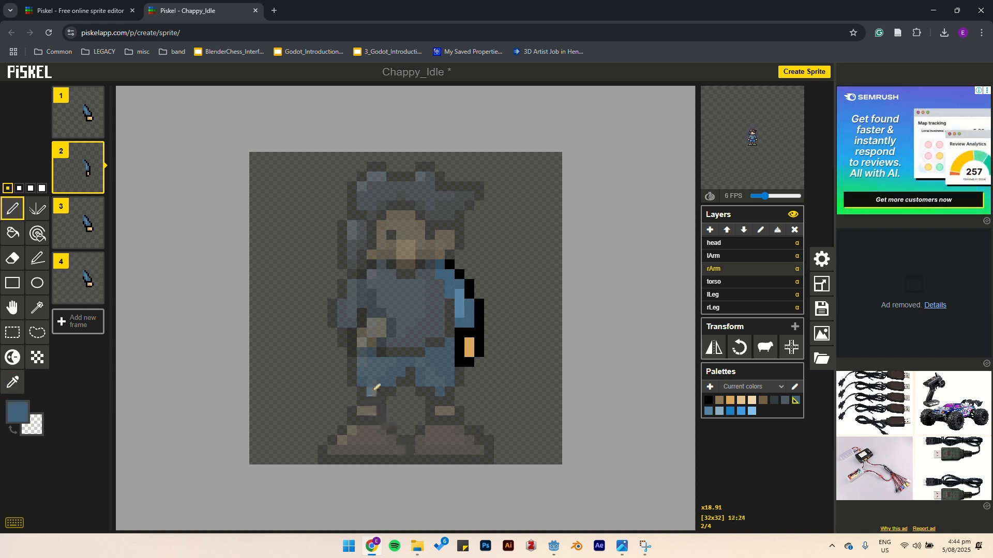
Outline a new rArm hand in black in frame 4, placed inward over the hip beneath the sleeve.
left_click(78, 279)
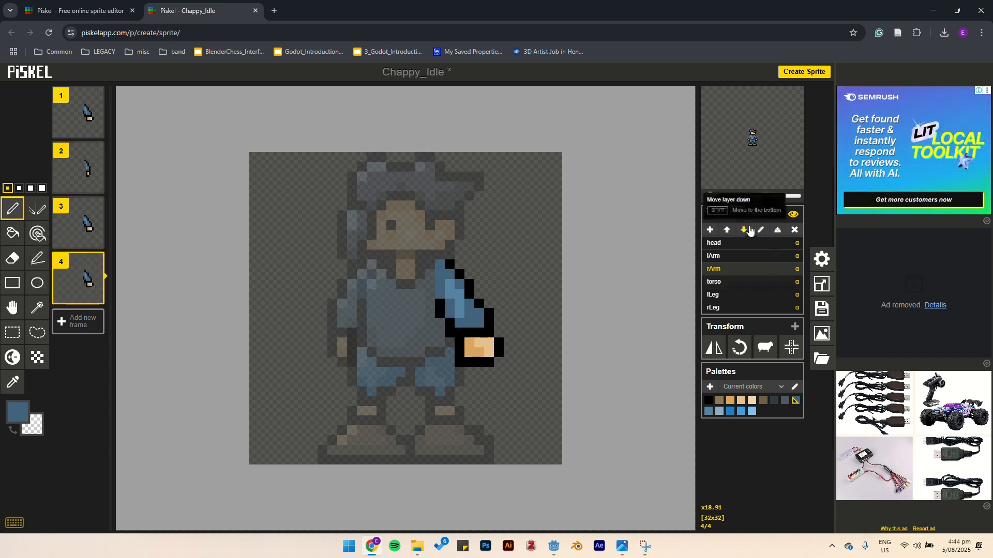
left_click(707, 403)
left_click_drag(440, 343, 451, 353)
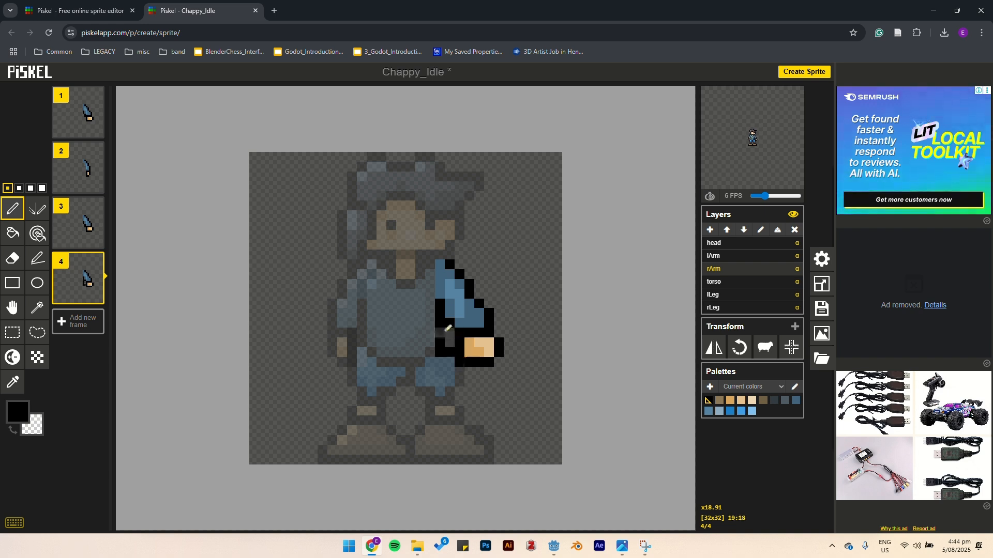
left_click(431, 327)
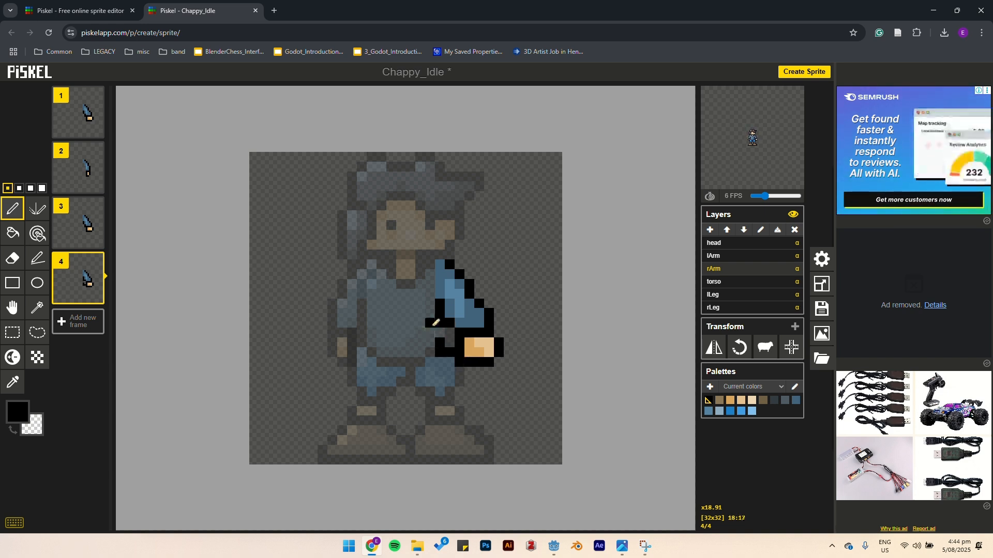
left_click(434, 343)
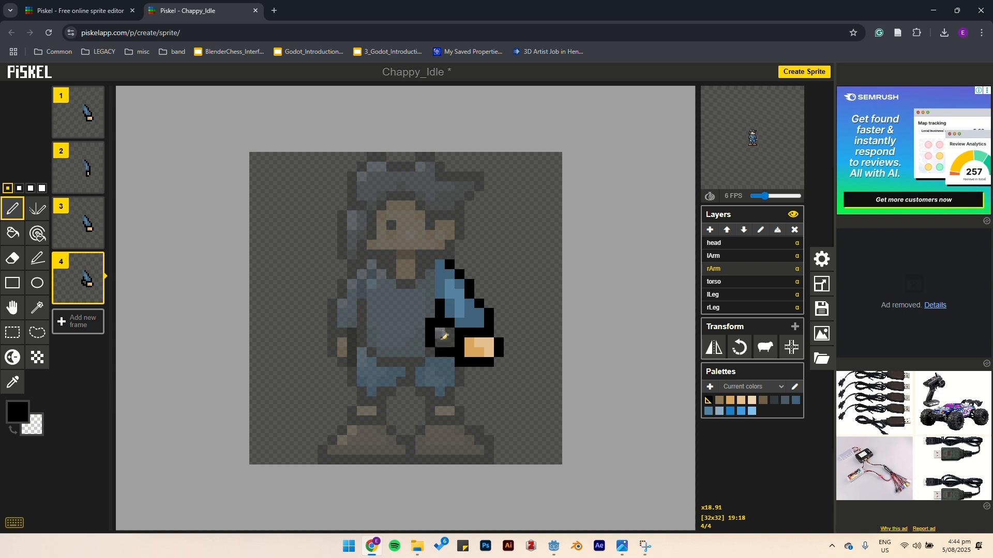
left_click(470, 341)
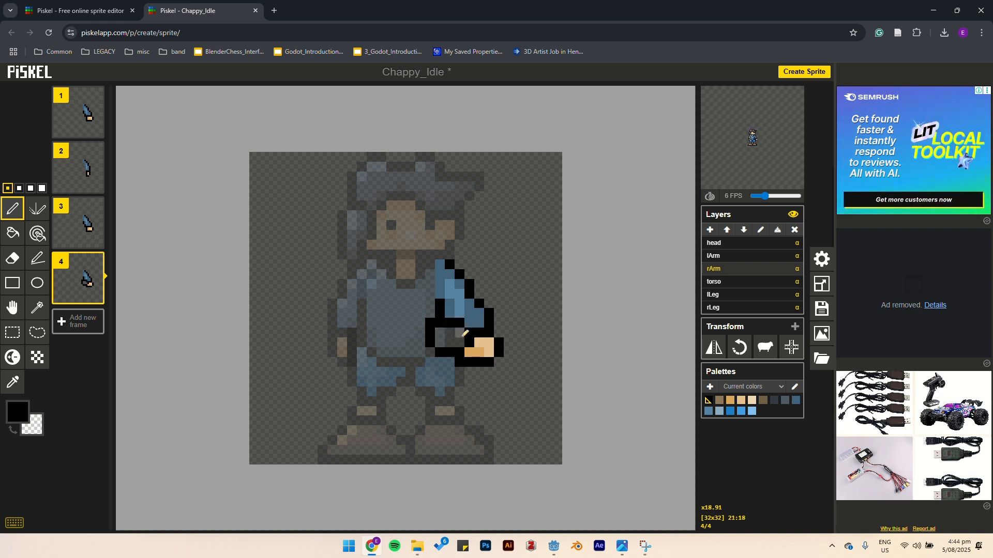
Erase the old rArm hand and protruding sleeve pixels in frame 4 and outline the sleeve's new outer edge in black.
right_click(469, 363)
right_click(460, 363)
right_click(469, 353)
right_click(479, 353)
right_click(481, 343)
right_click(489, 352)
right_click(479, 362)
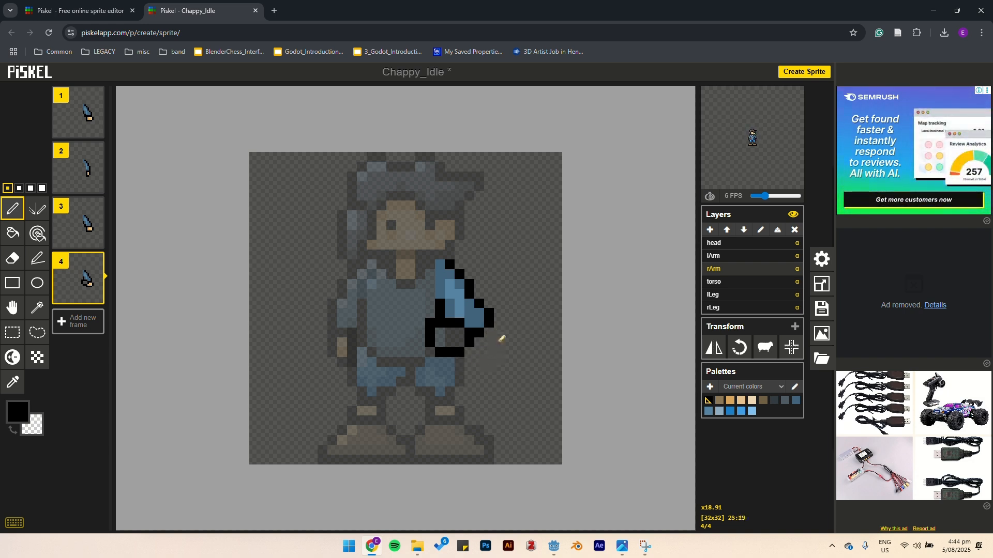
right_click(479, 333)
right_click(489, 323)
right_click(489, 313)
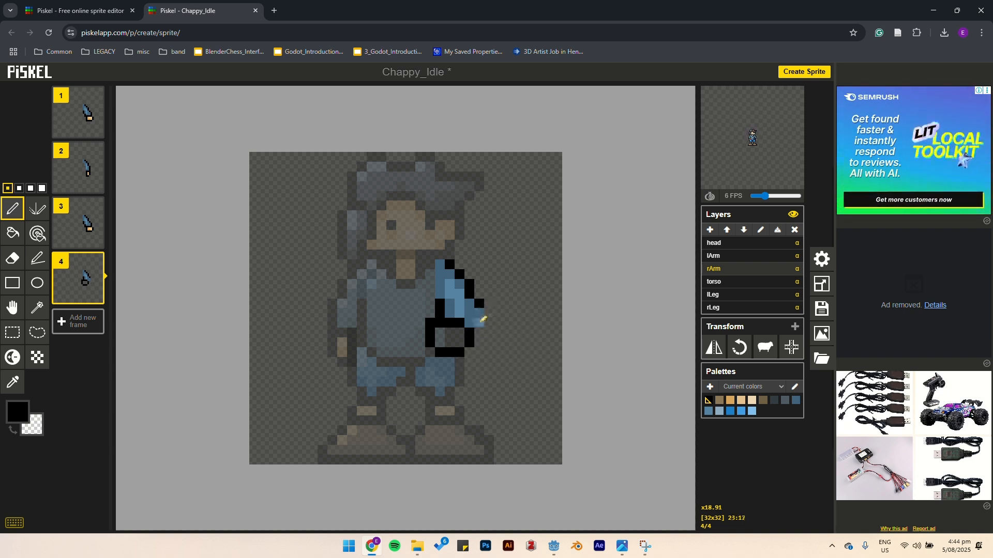
right_click(450, 323)
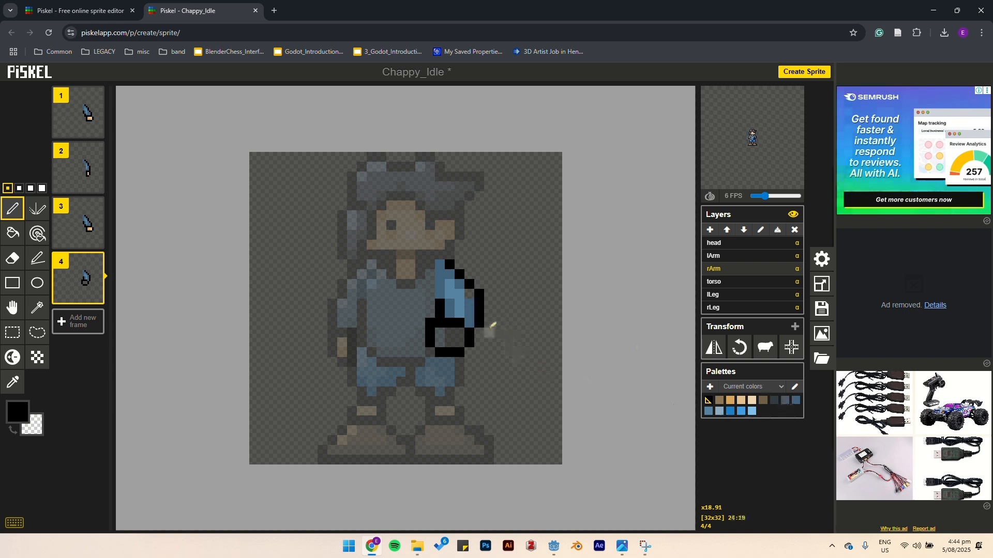
Shade the rArm sleeve in frame 4 with darker blue and colour its hand in tan skin with darker tan shadow pixels.
key("o")
left_click(471, 310)
key("p")
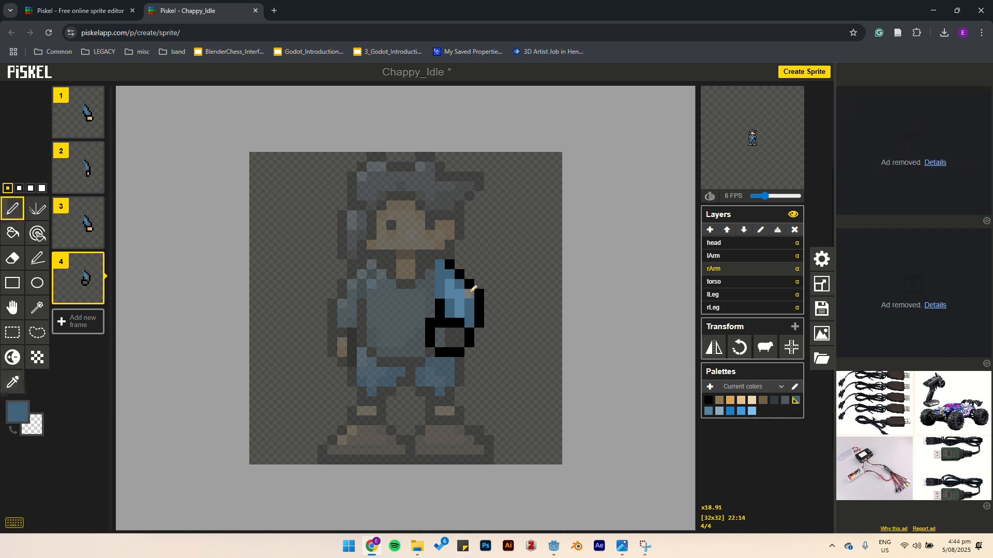
left_click(740, 401)
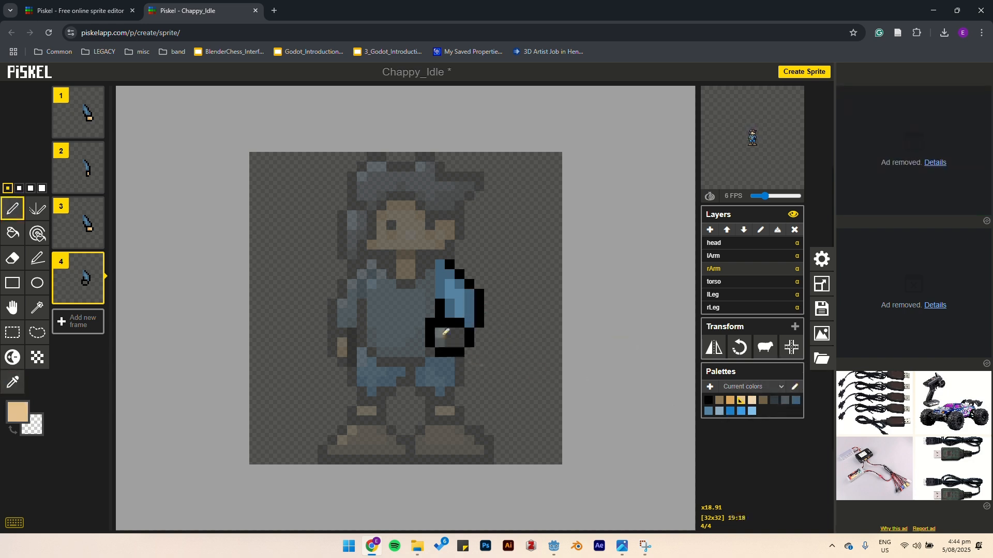
left_click(729, 404)
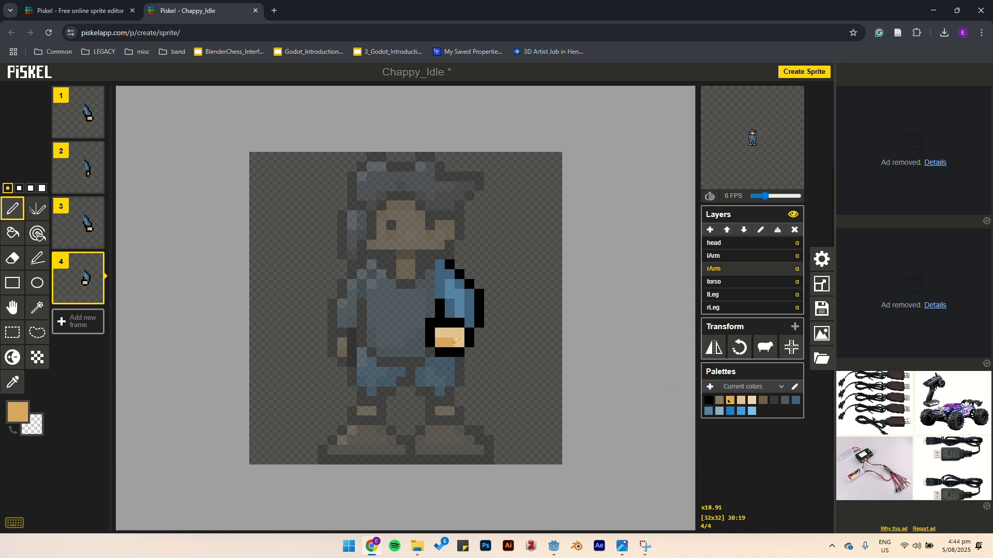
left_click(745, 401)
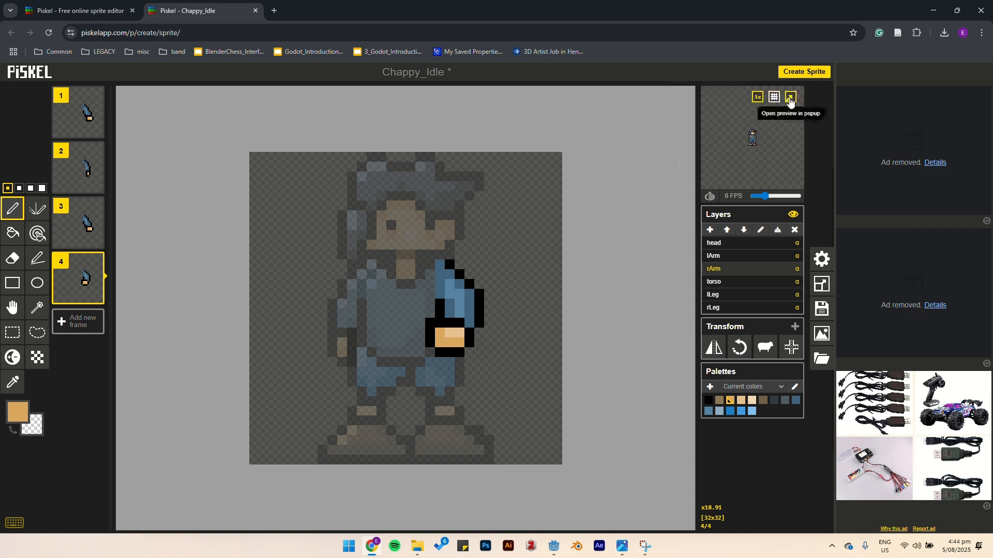
Check the arm animation in the popup preview, close it, and look at the rLeg layer before returning to rArm.
left_click(791, 96)
left_click_drag(87, 8, 414, 104)
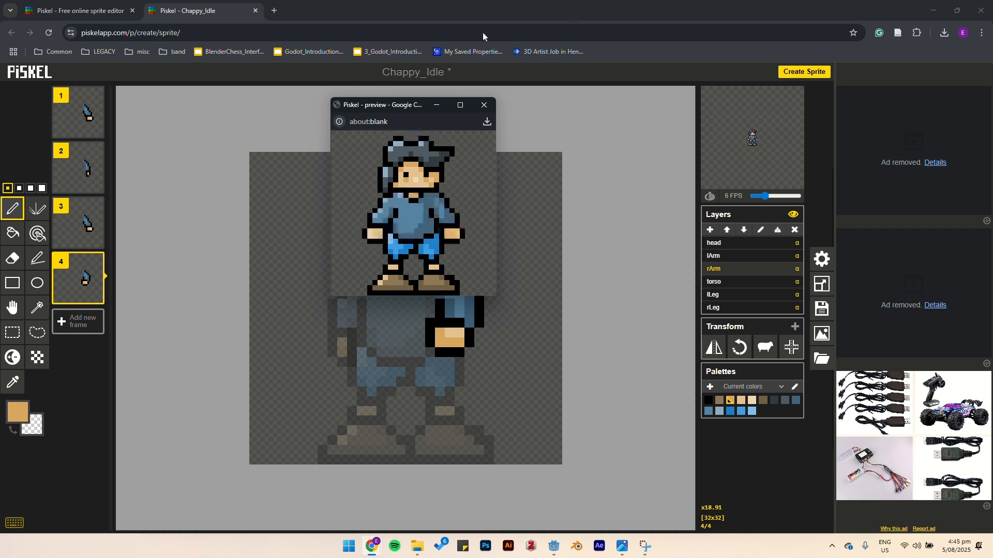
left_click(484, 105)
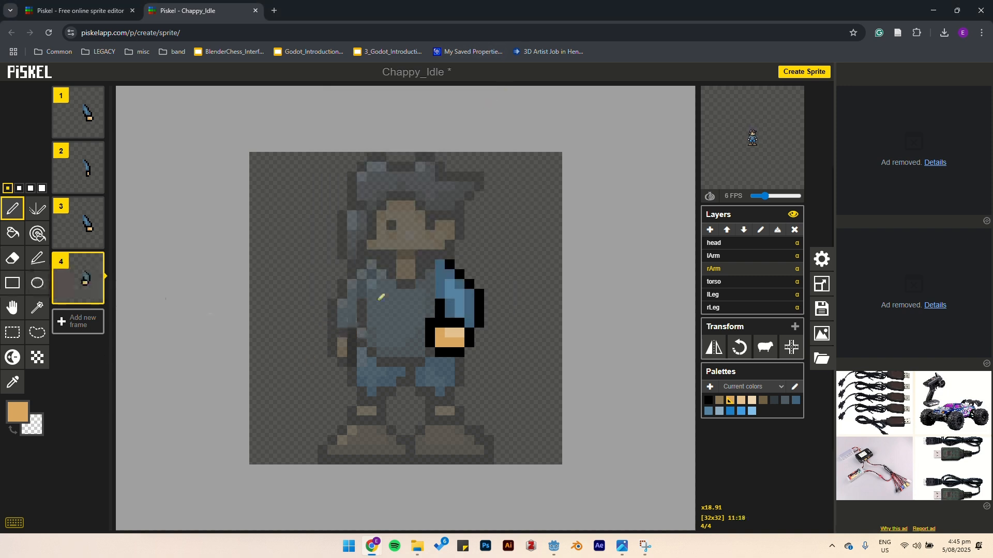
left_click(728, 312)
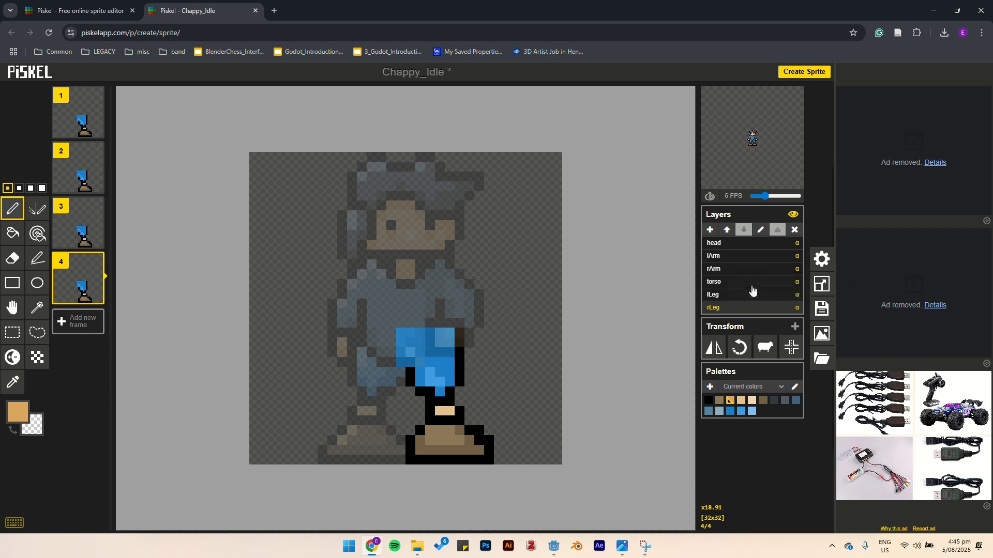
left_click(729, 269)
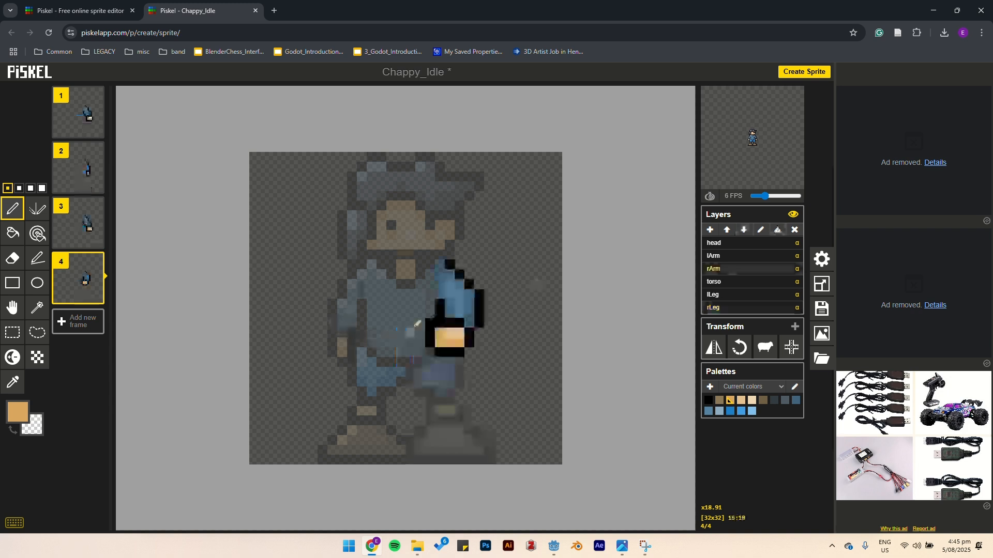
On the rLeg layer in frame 4, remove the ankle below the shorts, close the hem in black and paint the lower shorts plain blue.
left_click(723, 308)
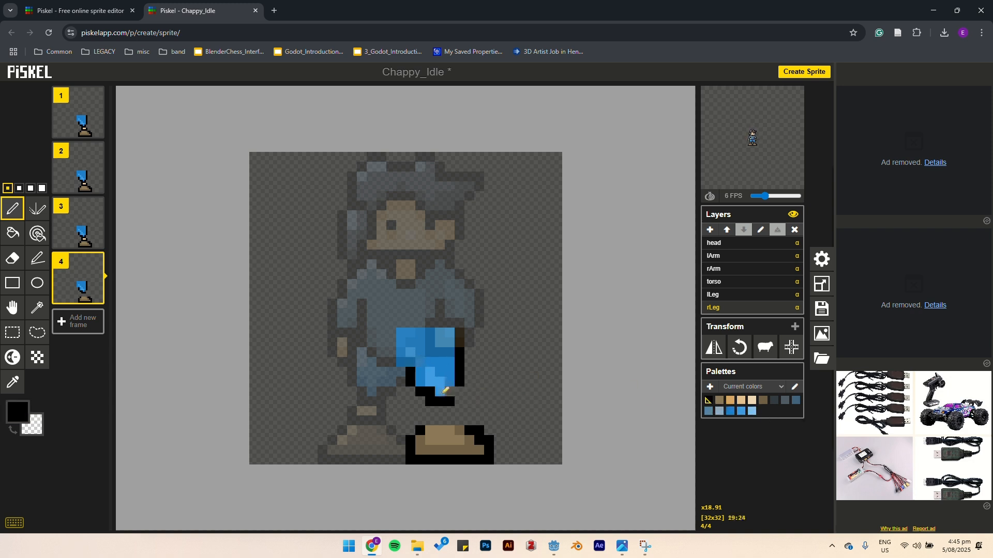
left_click(457, 395)
right_click(450, 401)
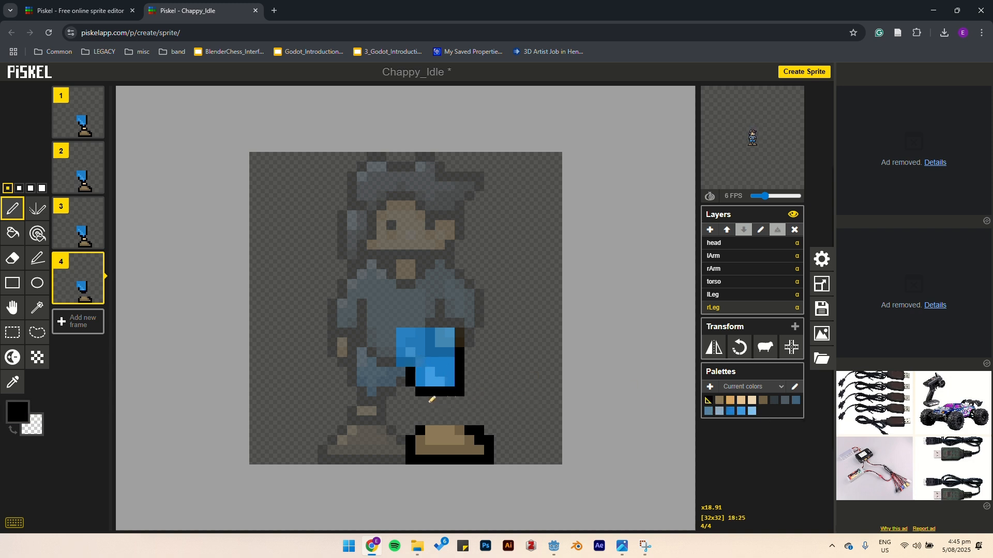
left_click(451, 376, "alt")
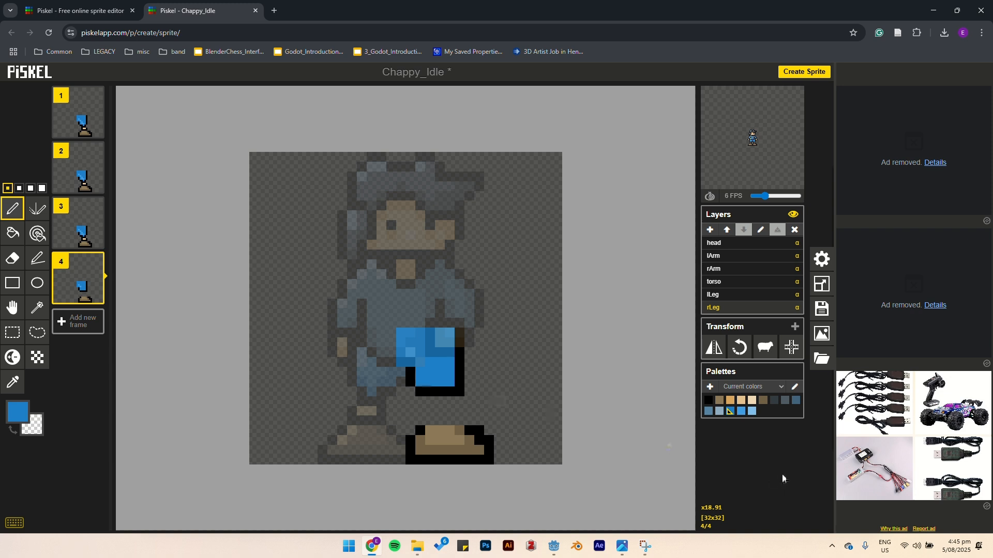
left_click(709, 401)
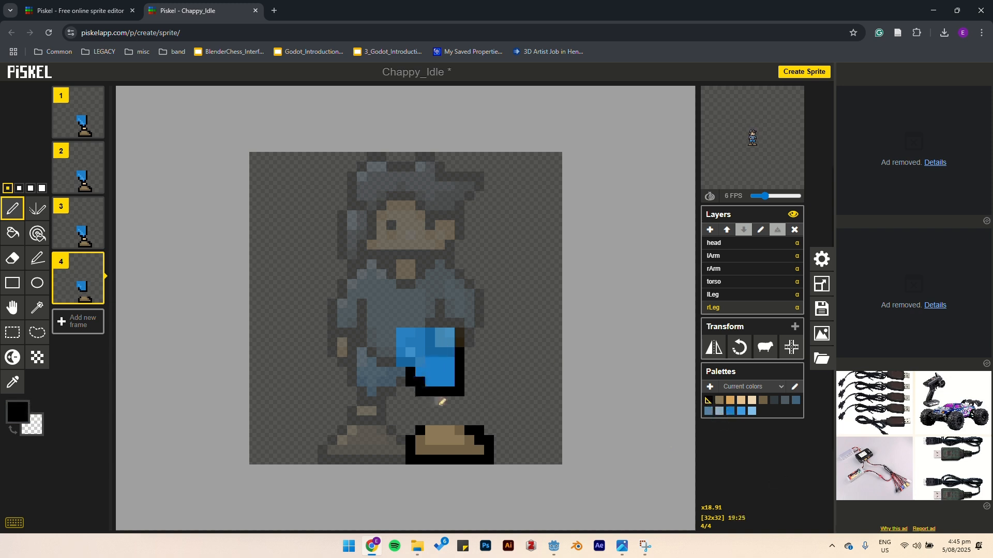
right_click(420, 393)
Erase the old rLeg shoe in frame 4 and outline a raised, rounded shoe in black directly beneath the shorts.
mouse_move(416, 423)
left_mouse_down()
mouse_move(408, 451)
mouse_move(471, 458)
mouse_move(442, 449)
mouse_move(438, 437)
mouse_move(455, 435)
mouse_move(500, 451)
mouse_move(486, 460)
mouse_move(458, 453)
left_mouse_up()
left_click_drag(425, 415, 453, 440)
left_click(479, 430)
left_click(470, 382)
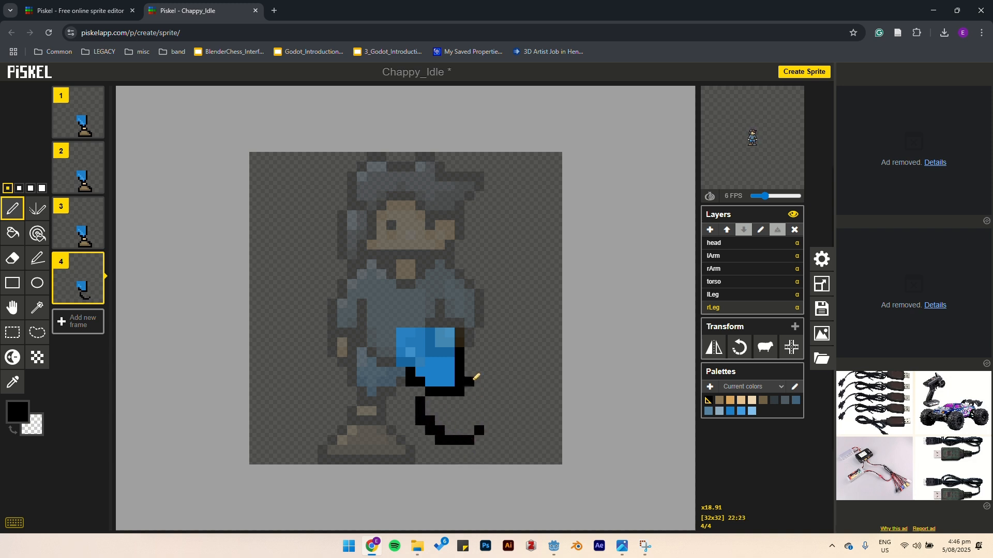
left_click_drag(483, 395, 481, 405)
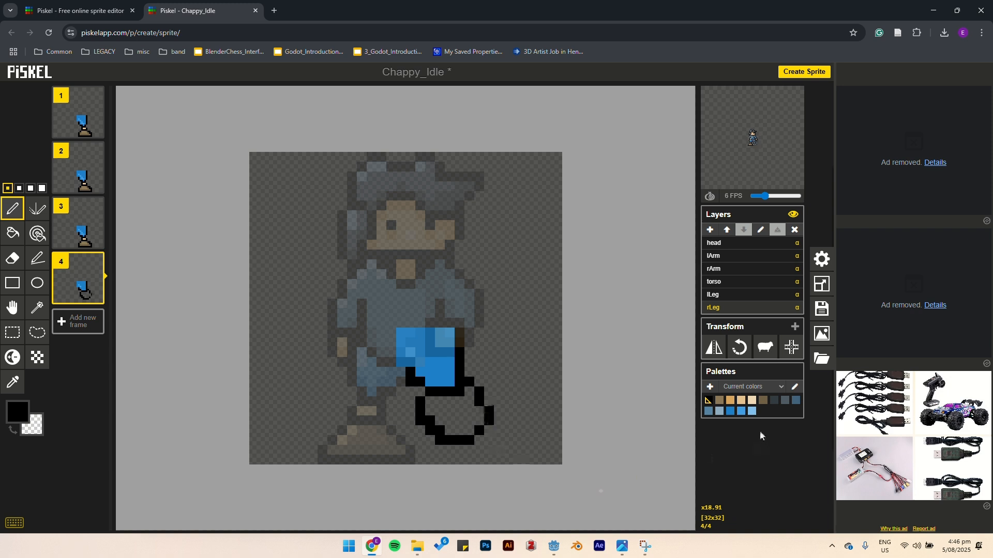
Colour the rounded rLeg shoe in frame 4 light brown and adjust its upper outer outline in black to extend the shoe upward.
left_click(722, 403)
mouse_move(435, 403)
left_mouse_down()
mouse_move(469, 396)
mouse_move(480, 418)
mouse_move(443, 412)
left_mouse_up()
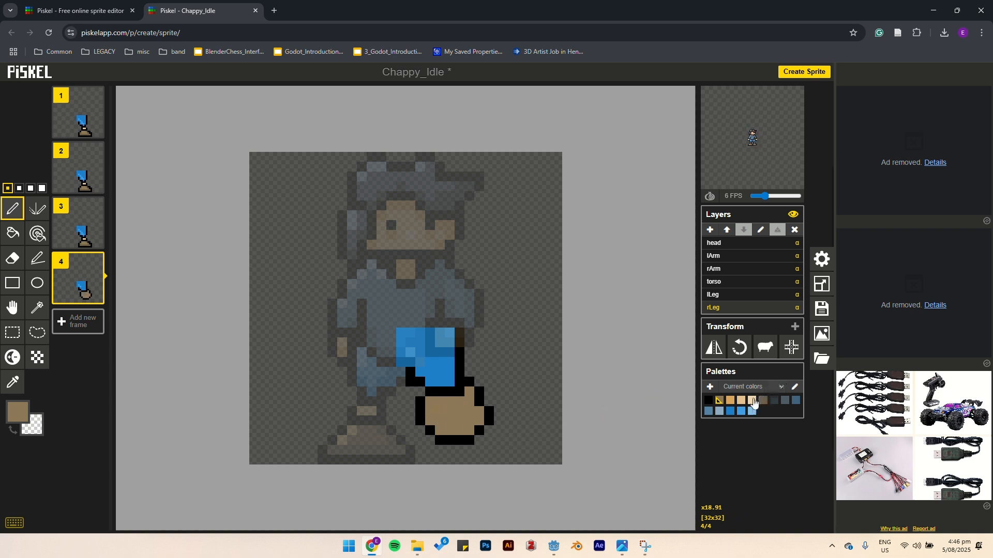
left_click(761, 403)
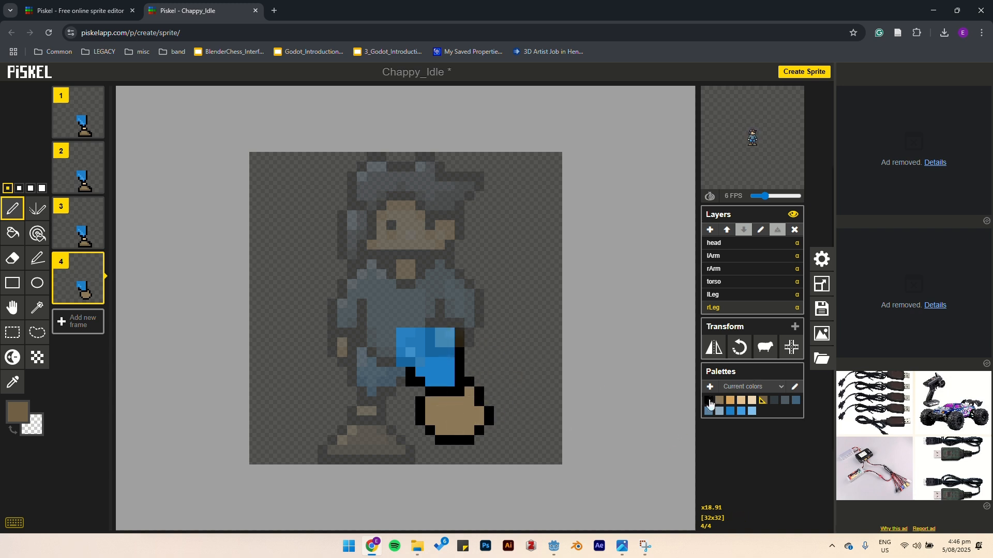
left_click(709, 401)
left_click(469, 372)
left_click(478, 382)
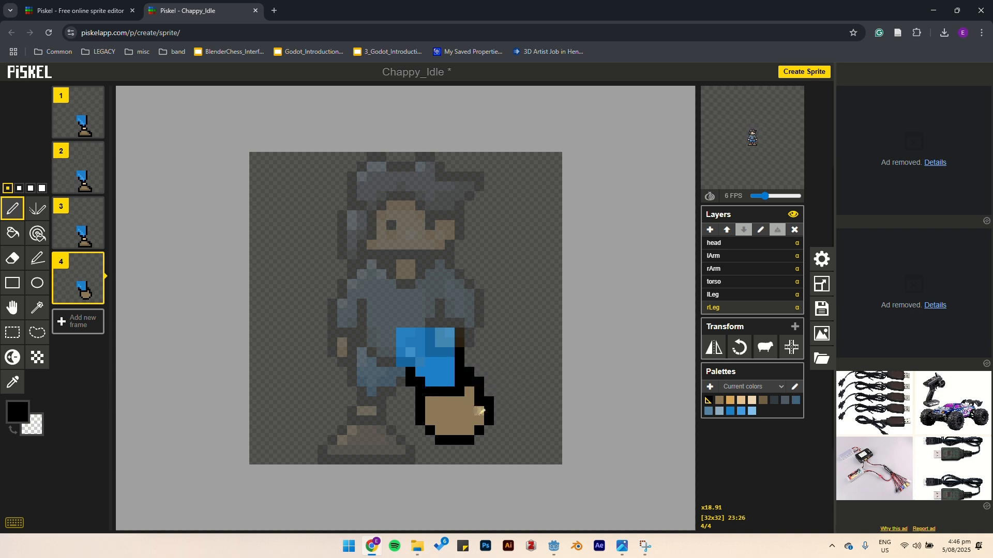
left_click(721, 402)
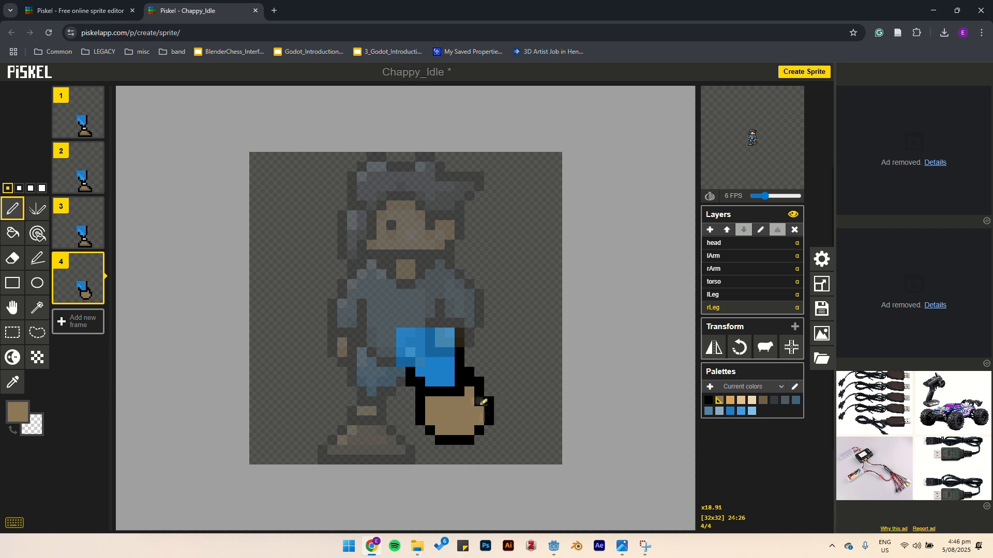
left_click(460, 382)
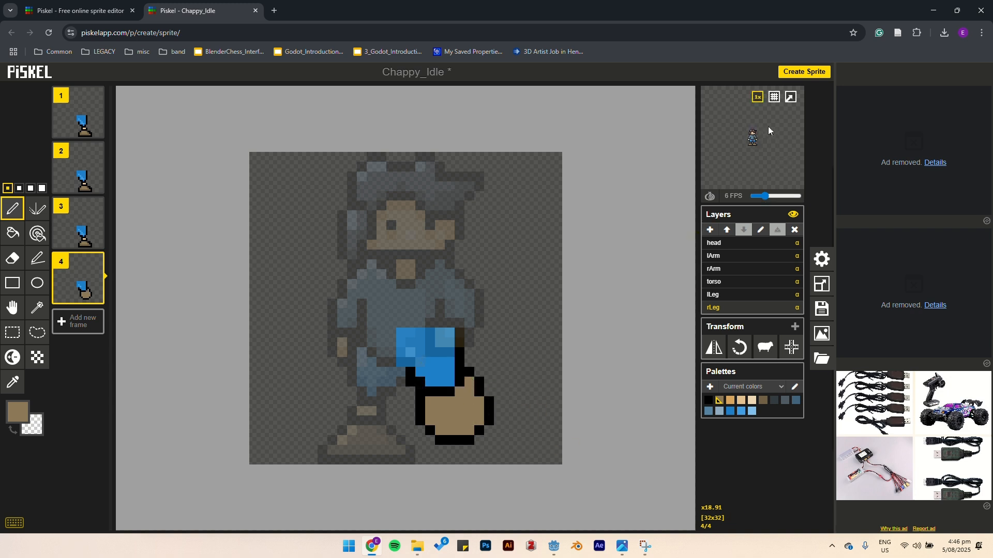
Widen the lower rLeg shorts in frame 4 by one blue pixel column, outline the new edge in black, and check the popup preview.
left_click(788, 99)
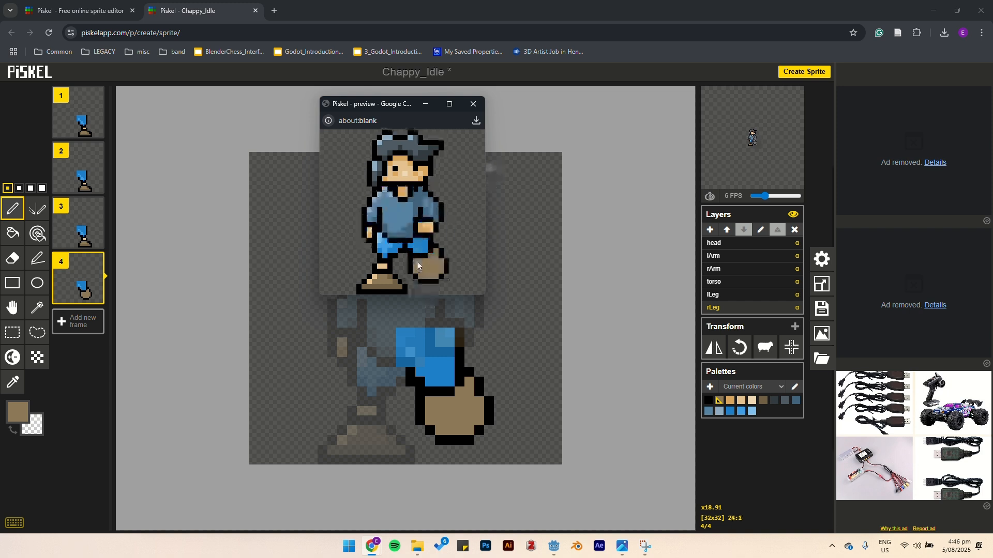
left_click(473, 103)
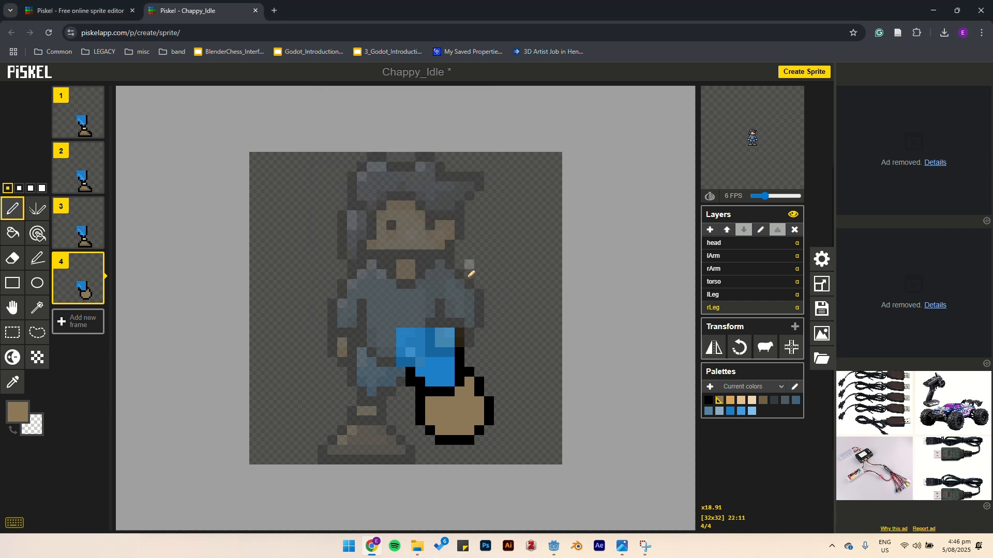
left_click(443, 369, "alt")
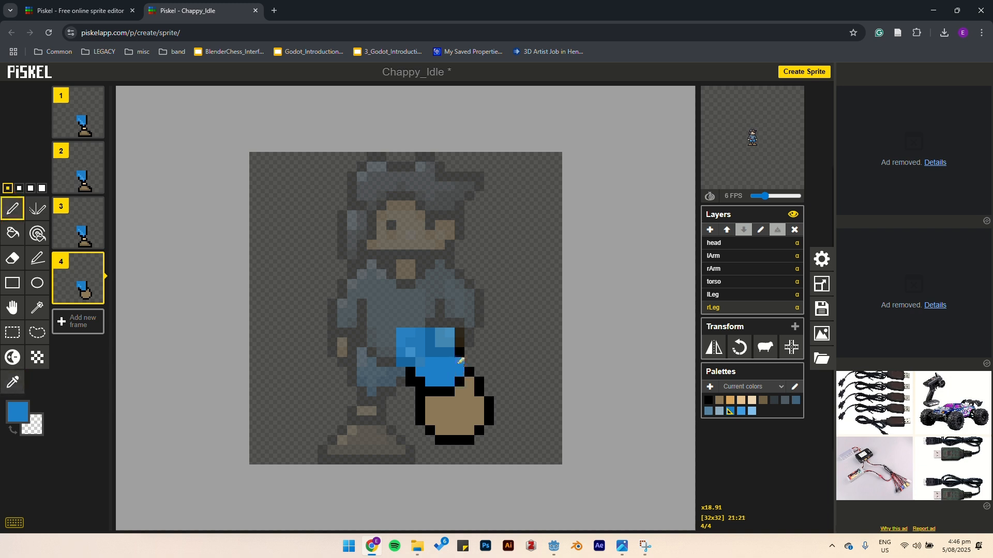
left_click(709, 401)
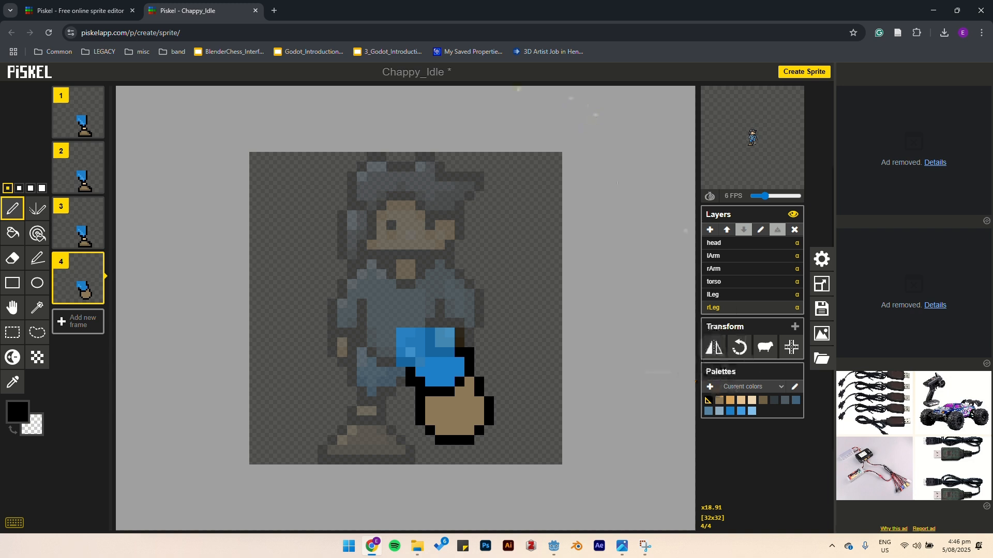
left_click(791, 97)
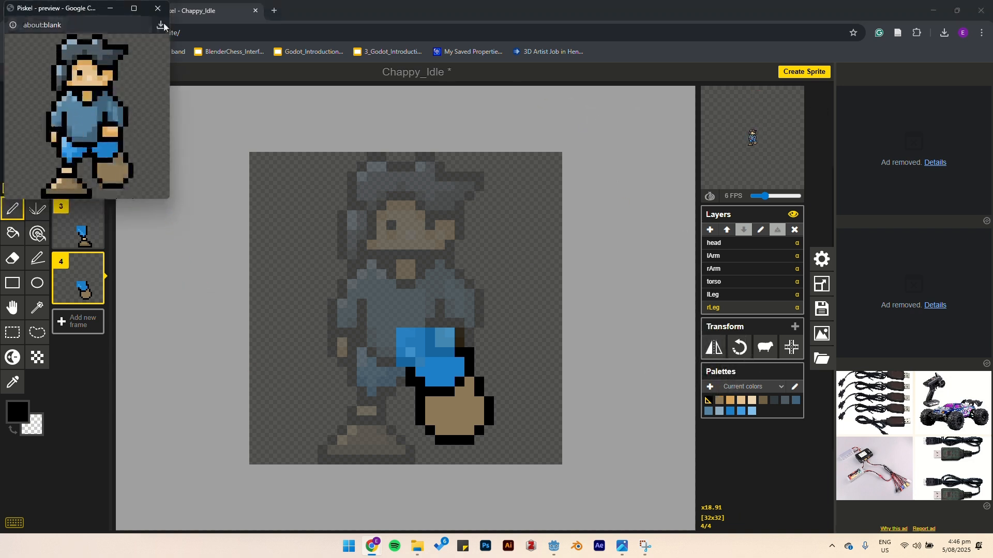
left_click(158, 9)
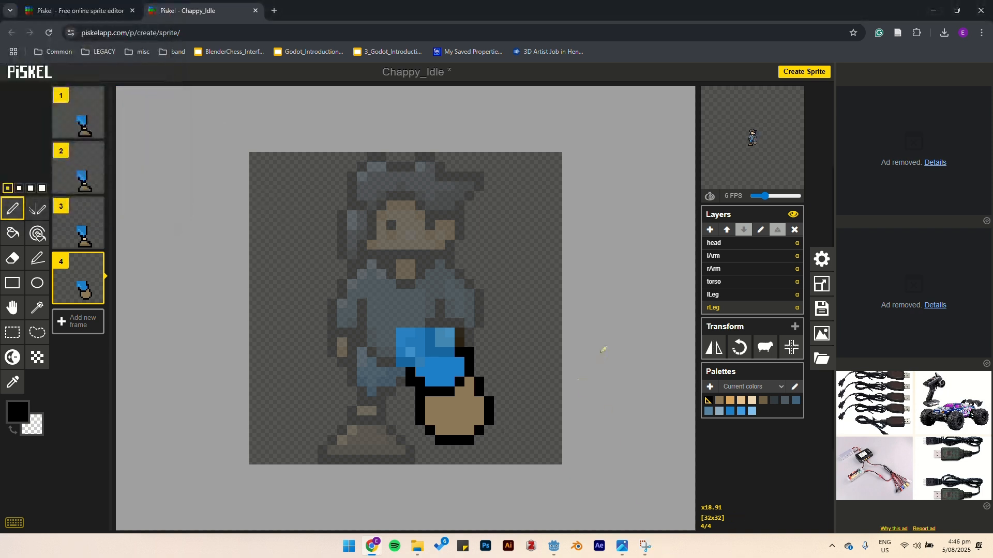
Brighten the lower rLeg shorts in frame 2 with a patch of lighter blue sampled from the shorts.
left_click(83, 178)
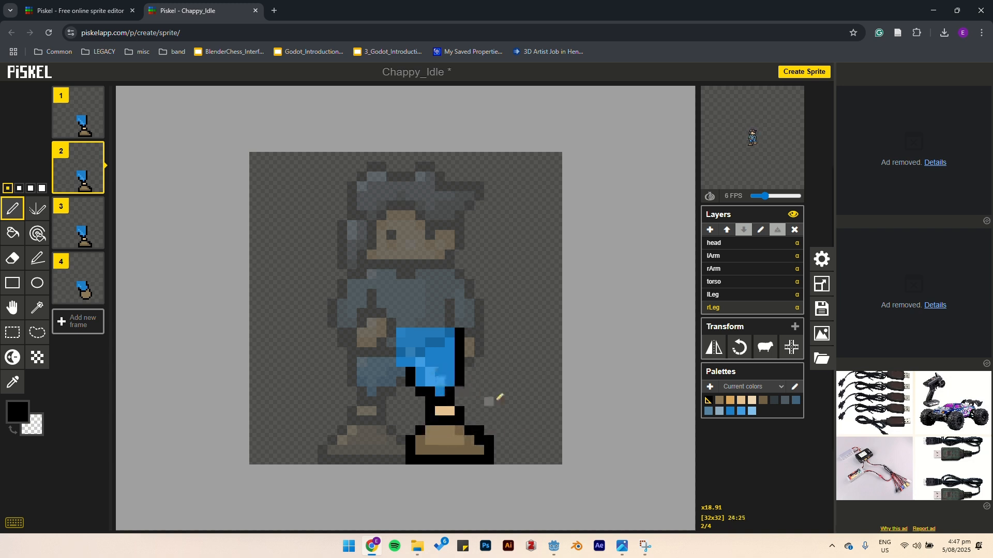
left_click(417, 389)
key("o")
left_click(435, 379)
key("p")
left_click_drag(431, 363, 447, 369)
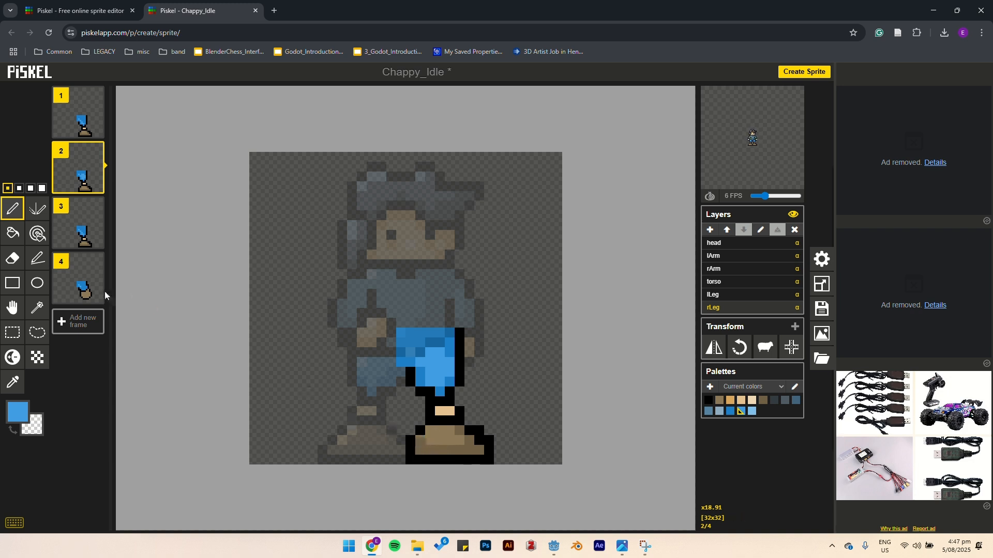
Delete the old rLeg ankle and shoe in frame 2 and outline a new forward-tilted shoe in black near the canvas bottom.
left_click(12, 283)
left_click(12, 333)
left_click_drag(391, 401, 561, 514)
key("Delete")
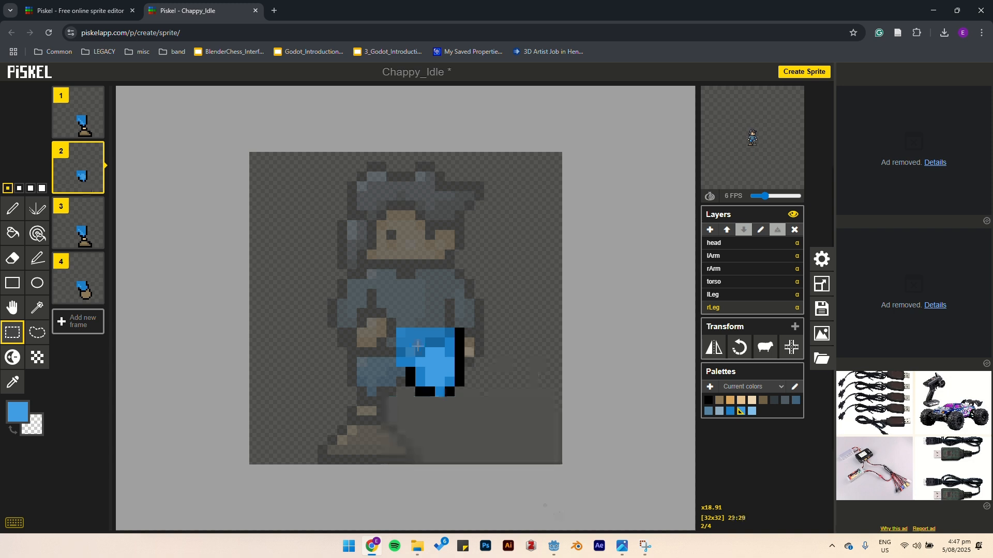
left_click(16, 218)
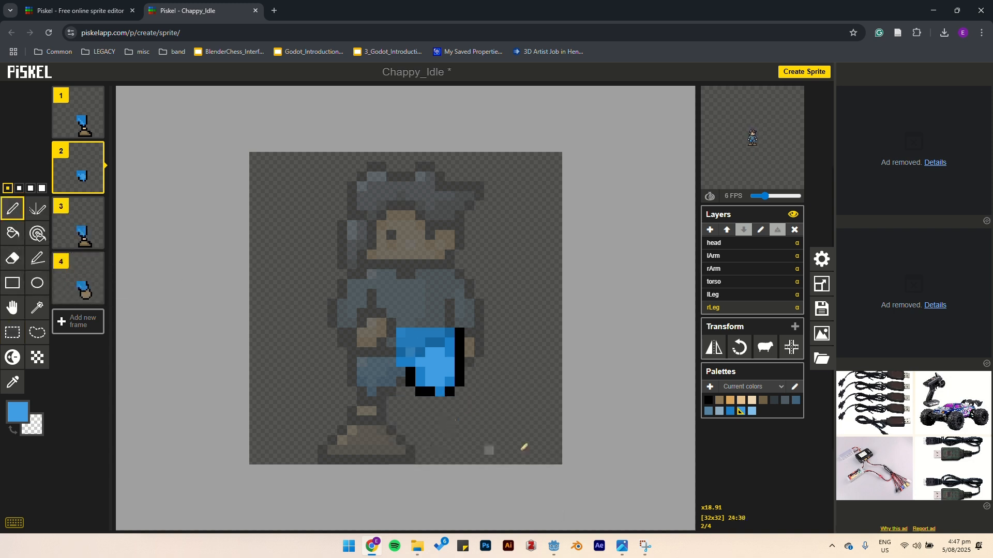
left_click(709, 401)
mouse_move(435, 456)
left_mouse_down()
mouse_move(472, 453)
mouse_move(422, 441)
mouse_move(409, 421)
mouse_move(431, 406)
mouse_move(474, 423)
left_mouse_up()
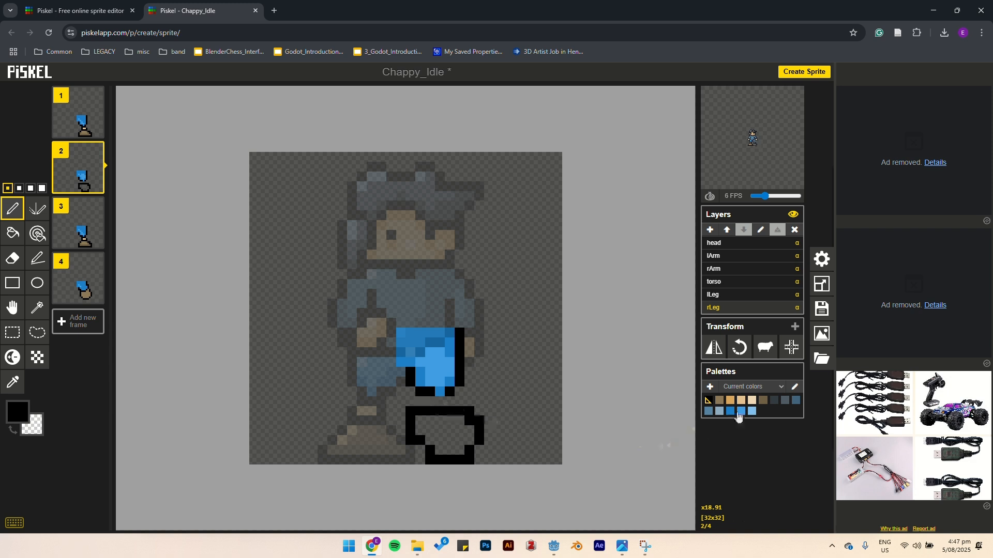
Fill the frame 2 rLeg shoe with dark brown, refine its black outline, and join it to the shorts with a black-edged tan ankle.
left_click(768, 401)
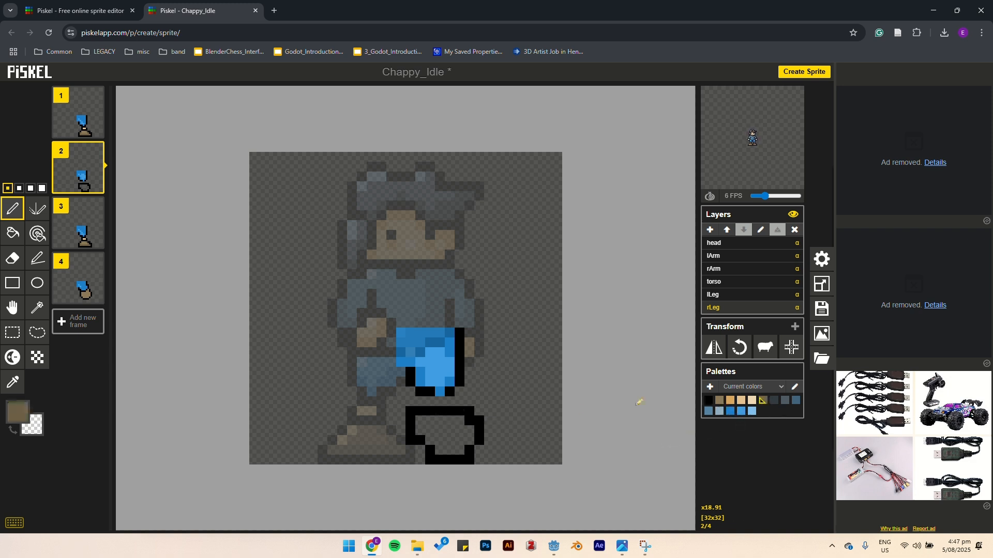
left_click_drag(443, 451, 468, 448)
key("ctrl+z")
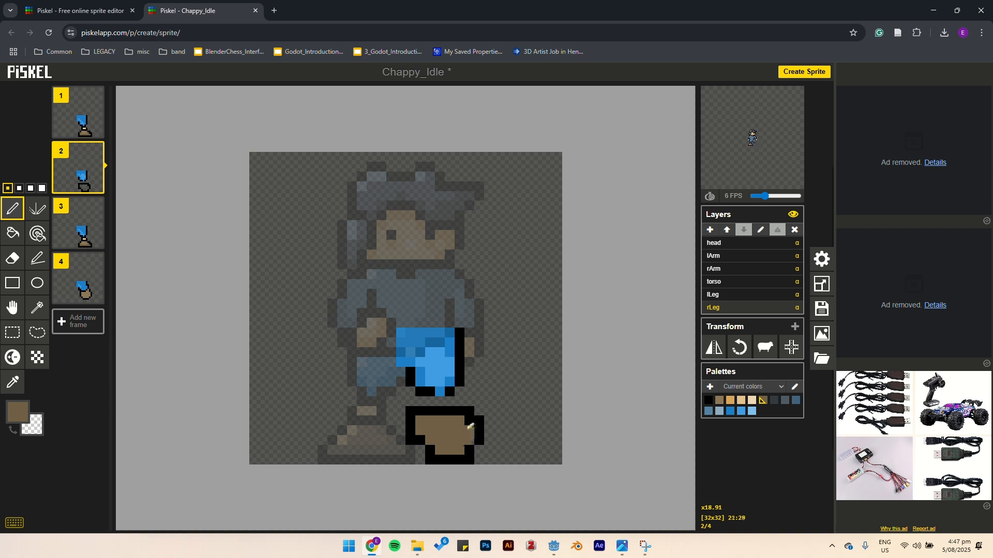
left_click(710, 402)
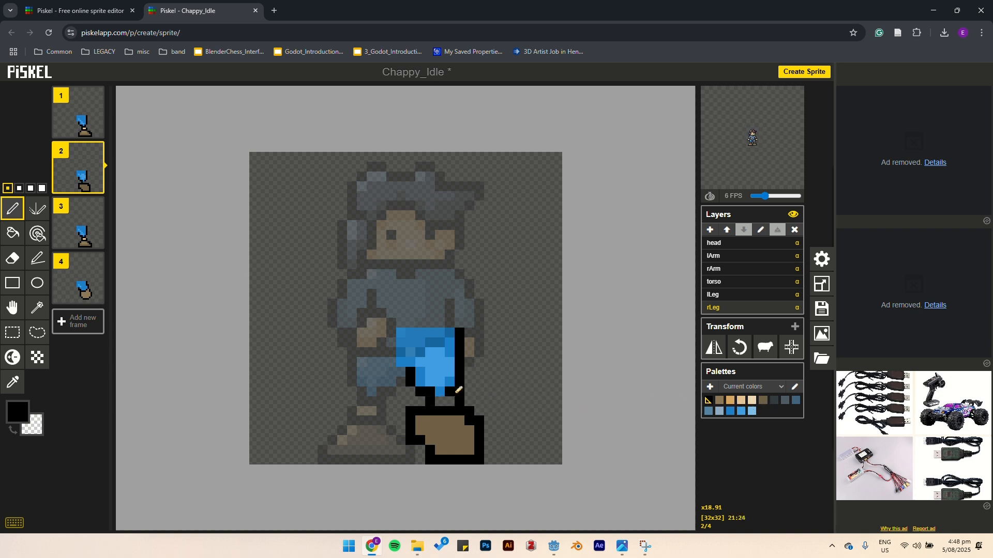
left_click_drag(448, 392, 440, 392)
left_click(741, 401)
left_click_drag(443, 403, 452, 402)
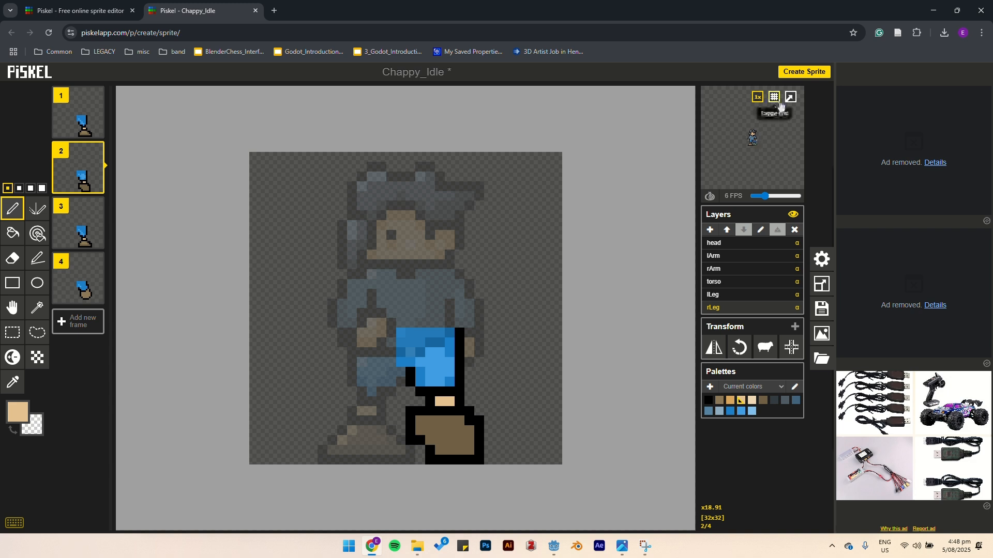
Check the right-leg animation in the popup preview and close it.
left_click(790, 96)
left_click_drag(68, 9, 361, 93)
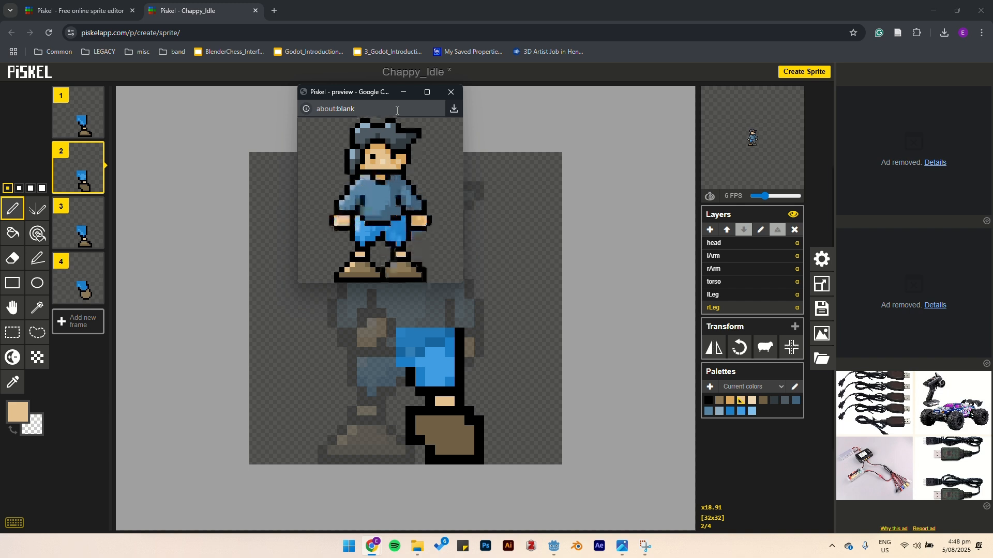
left_click(451, 93)
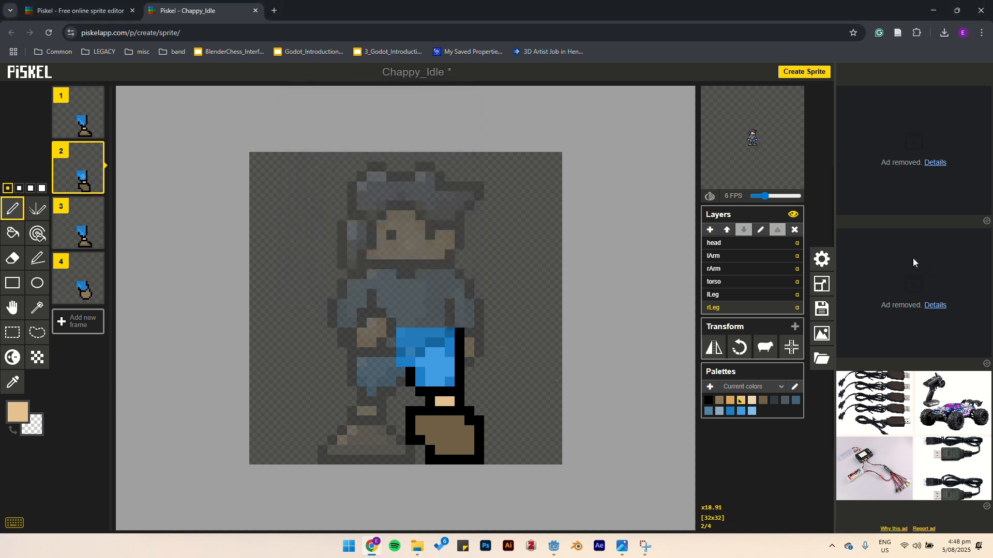
On the lLeg layer in frame 2, erase the old ankle and shoe and extend the shorts outward and down with black outline and blue shading.
left_click(717, 296)
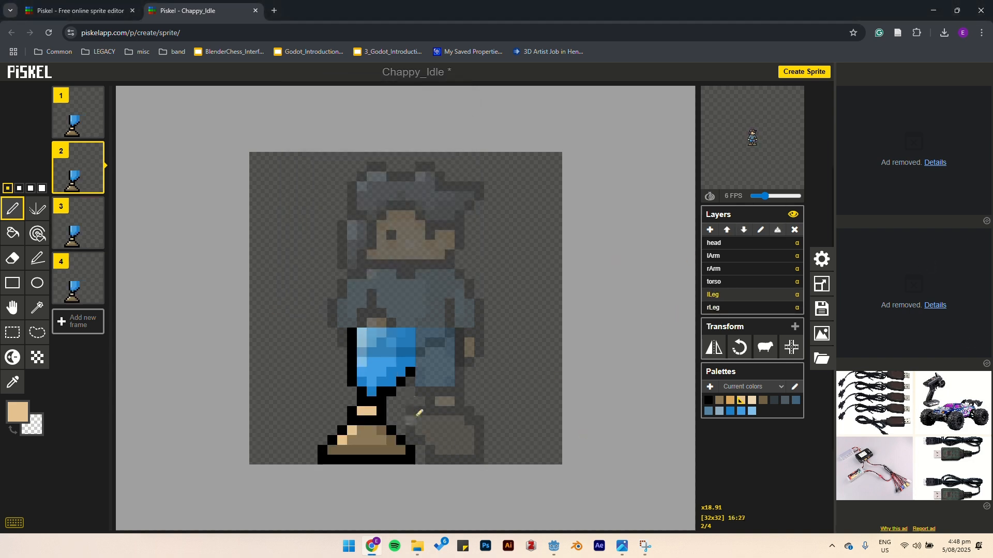
mouse_move(381, 412)
left_mouse_down()
mouse_move(332, 433)
mouse_move(387, 427)
mouse_move(333, 453)
mouse_move(382, 441)
left_mouse_up()
left_click(708, 400)
mouse_move(352, 391)
left_mouse_down()
mouse_move(343, 359)
mouse_move(384, 394)
mouse_move(415, 366)
mouse_move(378, 392)
mouse_move(352, 361)
left_mouse_up()
key("o")
left_click(401, 373)
key("p")
left_click(382, 392)
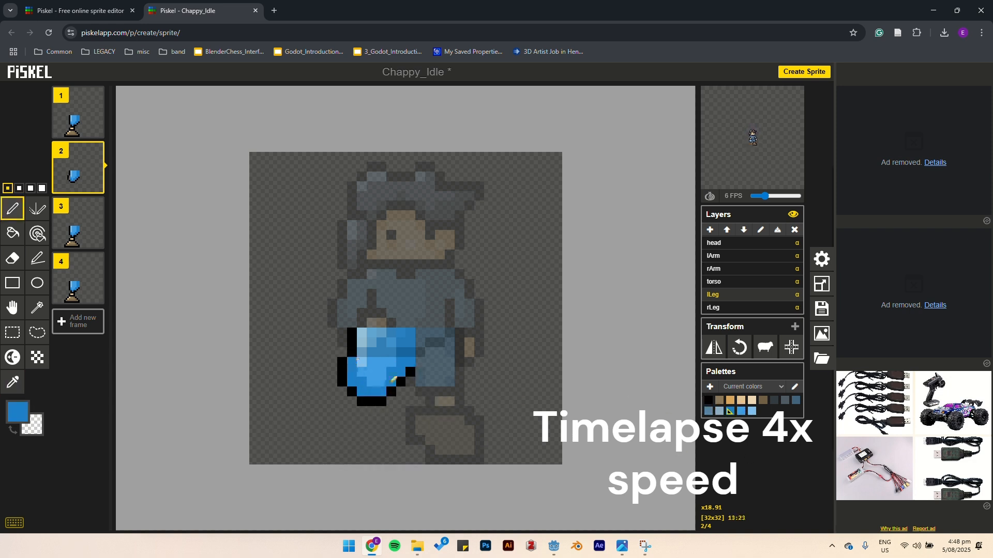
Outline a front-facing lLeg shoe in black beneath the shorts in frame 2 and fill it with dark brown.
left_click(709, 401)
mouse_move(341, 399)
left_mouse_down()
mouse_move(384, 452)
mouse_move(401, 399)
left_mouse_up()
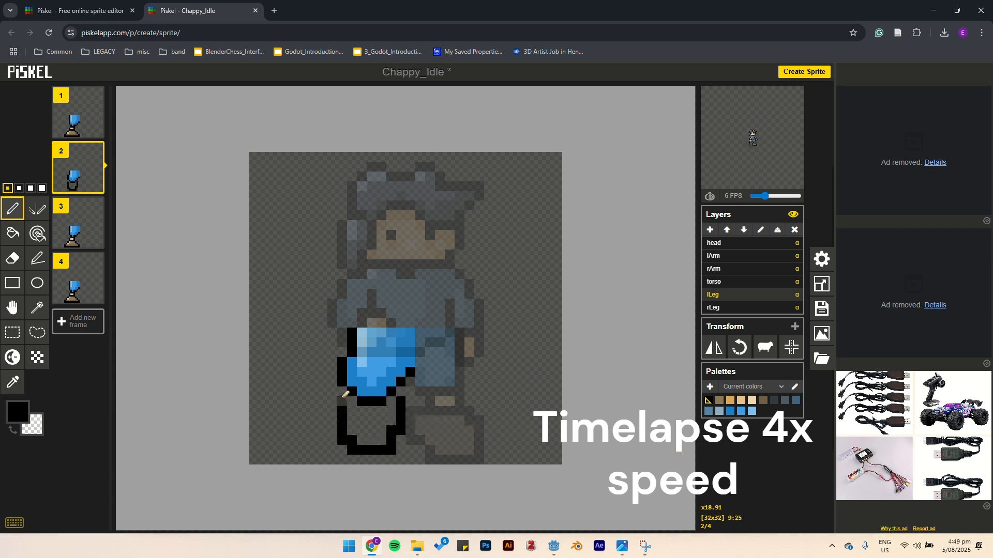
left_click(762, 400)
left_click(13, 233)
left_click(370, 421)
key("p")
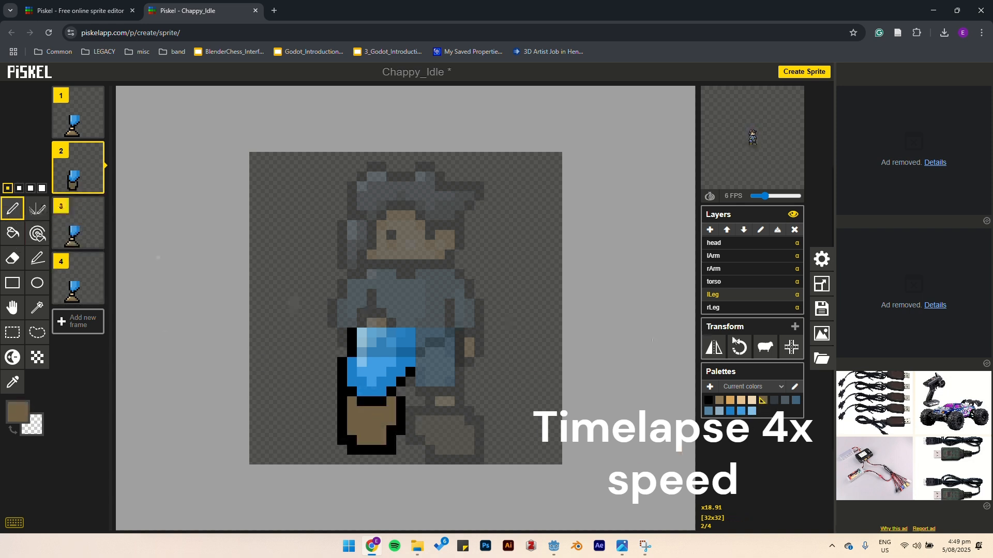
Delete the old lLeg ankle and shoe below the shorts in frame 4.
left_click(78, 279)
left_click(12, 333)
left_click_drag(299, 406, 405, 468)
key("Delete")
Highlight the lLeg shorts in frame 4 with light blue, hiding the other layers and touching up the shading with sampled blue.
left_click(752, 411)
left_click(12, 208)
mouse_move(404, 342)
left_mouse_down()
mouse_move(379, 360)
mouse_move(376, 320)
left_mouse_up()
left_click(795, 214)
left_click(382, 353)
key("o")
left_click(372, 372)
key("p")
Outline a rounded front-facing lLeg shoe in black in frame 4 and fill it with dark brown.
left_click(708, 400)
mouse_move(391, 460)
left_mouse_down()
mouse_move(341, 414)
mouse_move(394, 403)
mouse_move(388, 457)
left_mouse_up()
right_click(411, 450)
right_click(410, 443)
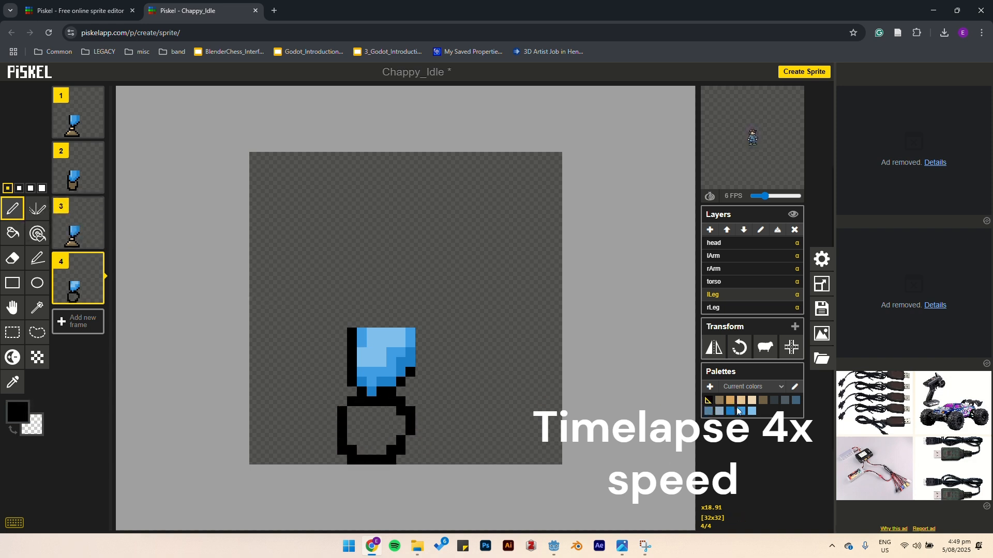
left_click(763, 401)
left_click(12, 234)
left_click(381, 432)
Raise the lLeg shorts' hem in frame 4 with a black line and colour the ankle beneath it pale skin.
left_click(709, 400)
left_click(13, 209)
left_click_drag(367, 381, 395, 381)
left_click(752, 400)
left_click(382, 392)
left_click(371, 392)
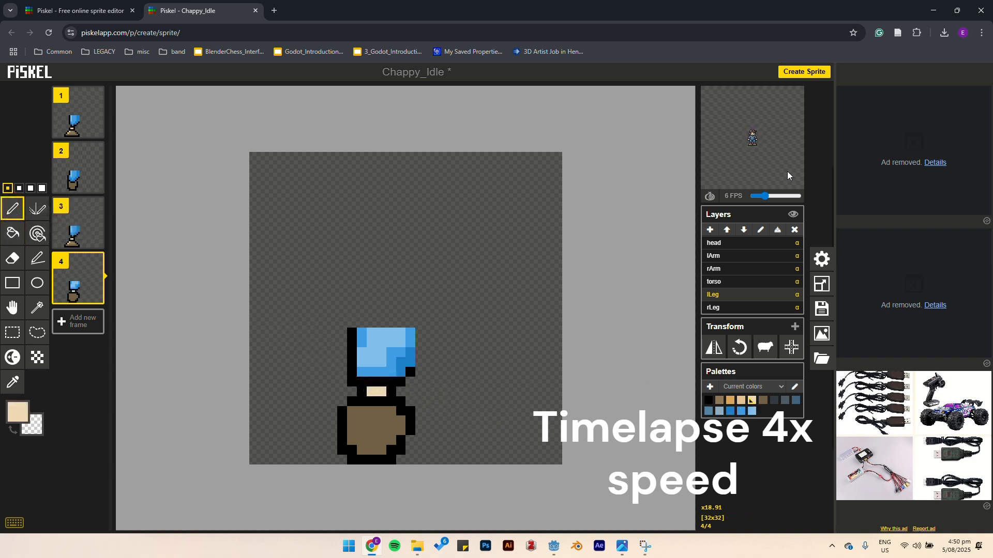
Check the left-leg animation in the popup preview, placing its window over the canvas.
left_click(790, 97)
left_click_drag(62, 14, 452, 140)
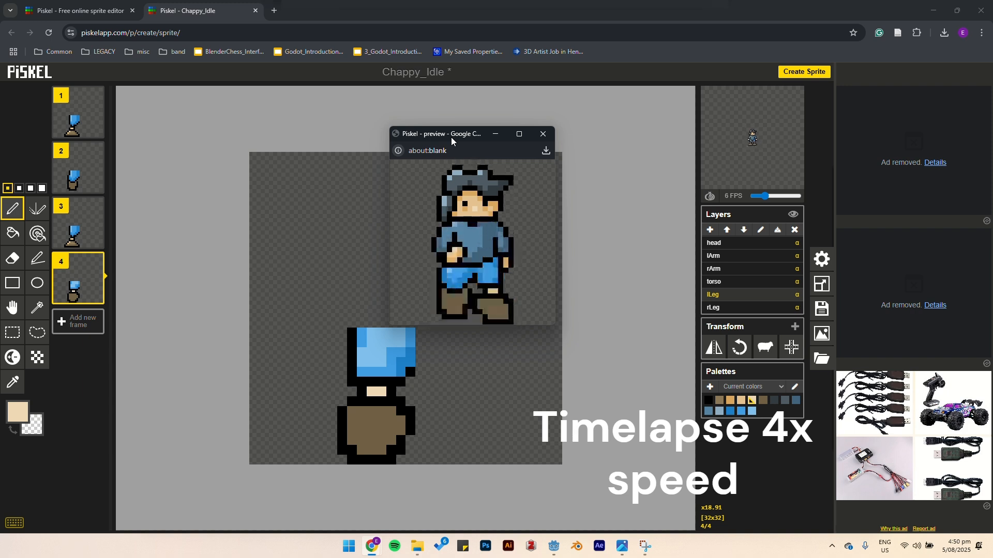